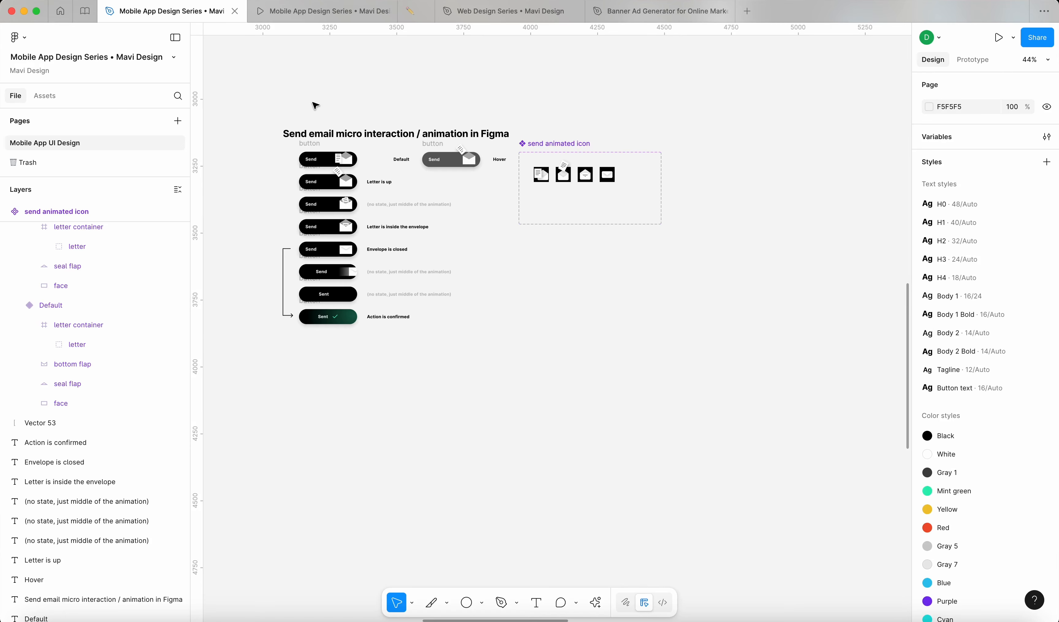
# Step: Marquee-select the send email board's layers, then clear the selection
pyautogui.moveTo(315, 105); pyautogui.dragTo(735, 426)
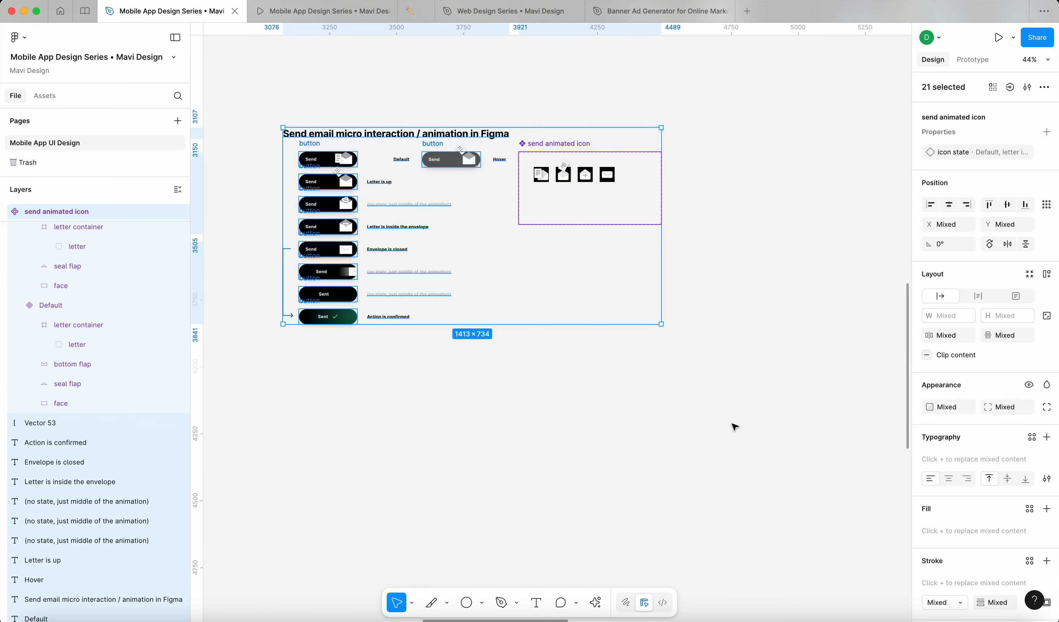
pyautogui.moveTo(707, 389); pyautogui.dragTo(251, 76)
pyautogui.scroll(-3, 250, 76)
pyautogui.scroll(-3, 251, 75)
pyautogui.click(319, 243)
# Step: Survey the page, then preview New Test page 2 with its envelope animation playing
pyautogui.hscroll(-4, 321, 244)
pyautogui.scroll(-4, 322, 243)
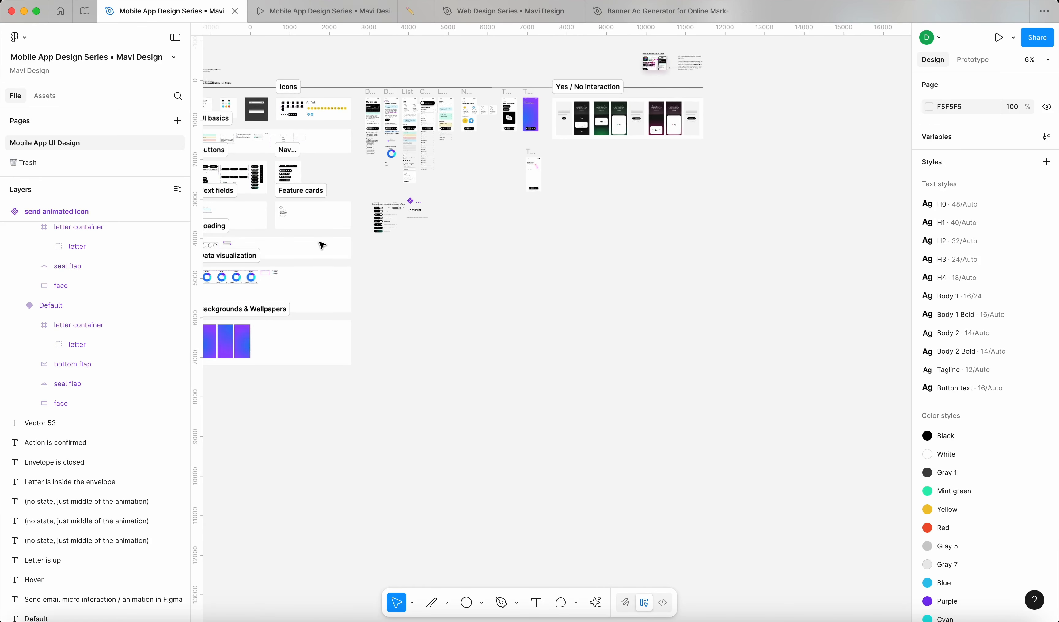
pyautogui.hscroll(-2, 322, 243)
pyautogui.moveTo(833, 456); pyautogui.dragTo(277, 80)
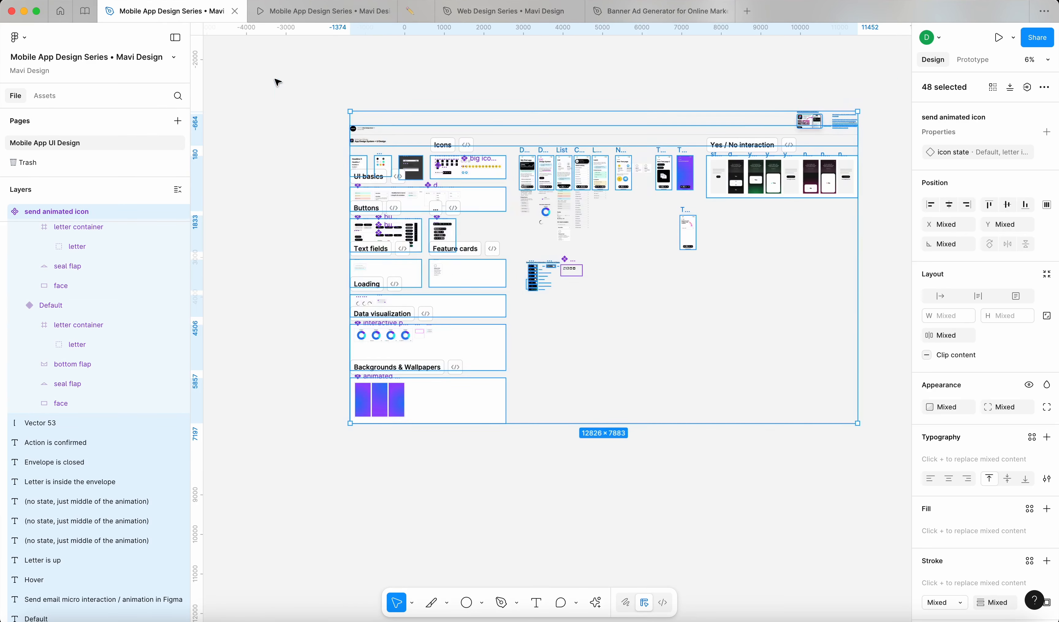
pyautogui.click(246, 102)
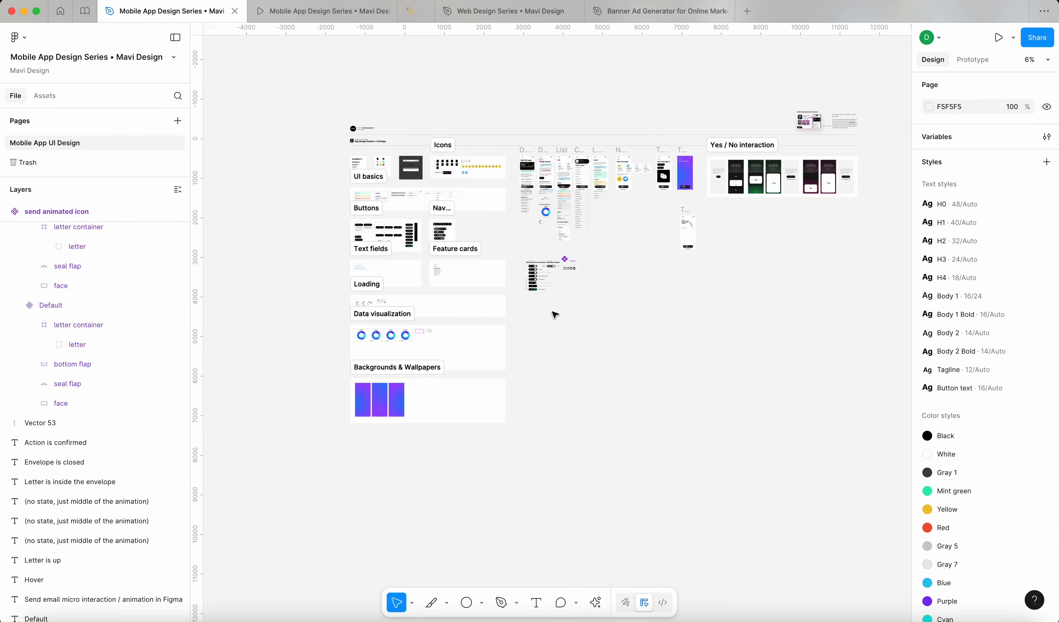
pyautogui.hotkey('ctrl', 'Tab')
pyautogui.moveTo(600, 377)
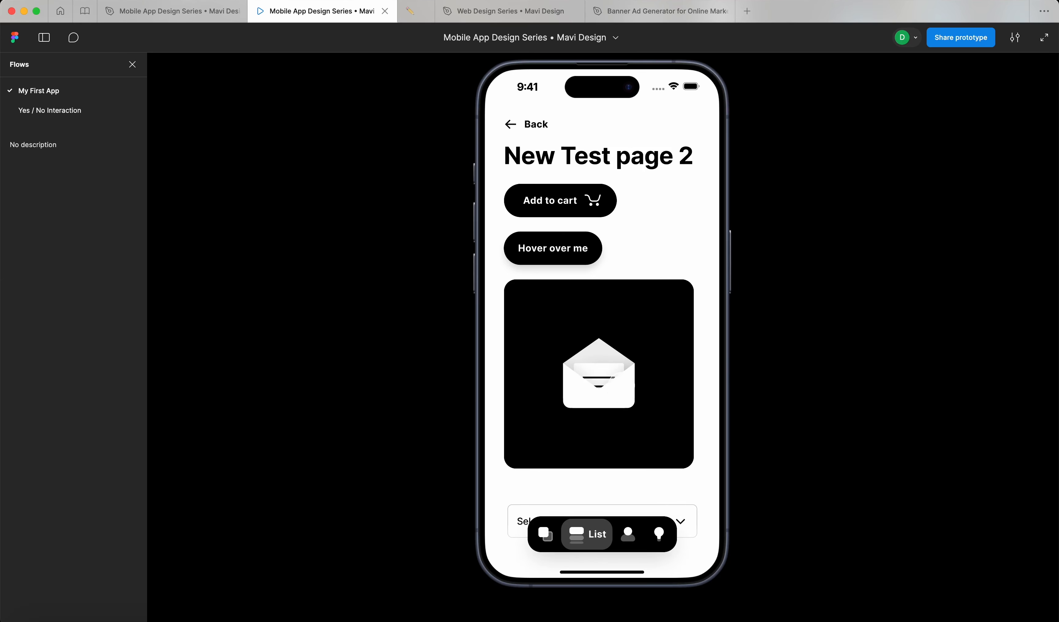
# Step: Return to the design editor and pan to the send and cart icon columns
pyautogui.click(152, 21)
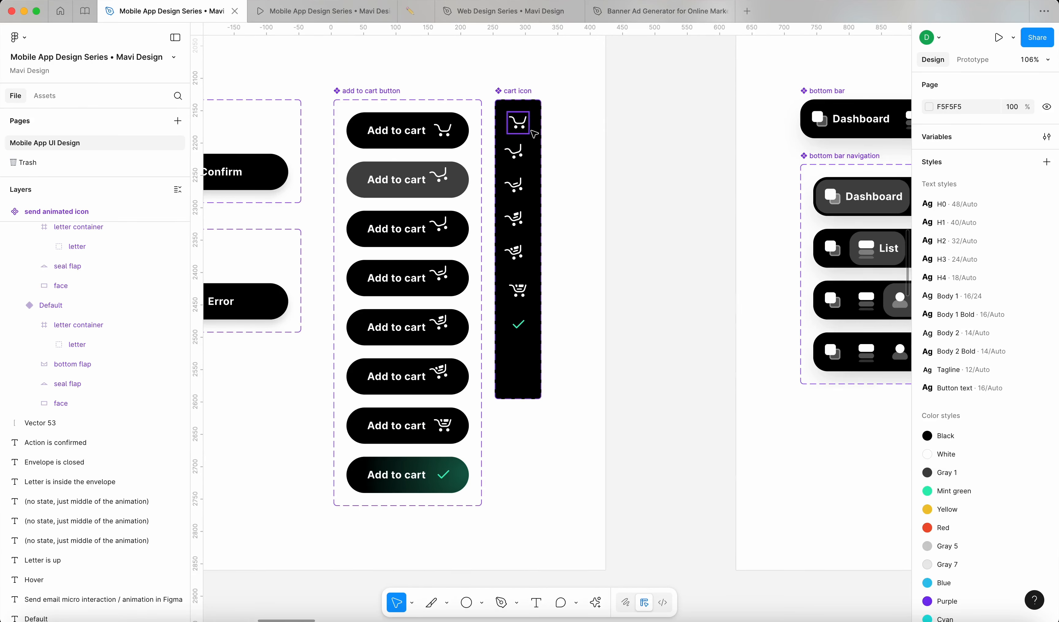
pyautogui.scroll(-10, 534, 134)
pyautogui.moveTo(695, 213); pyautogui.dragTo(421, 194)
pyautogui.scroll(10, 667, 218)
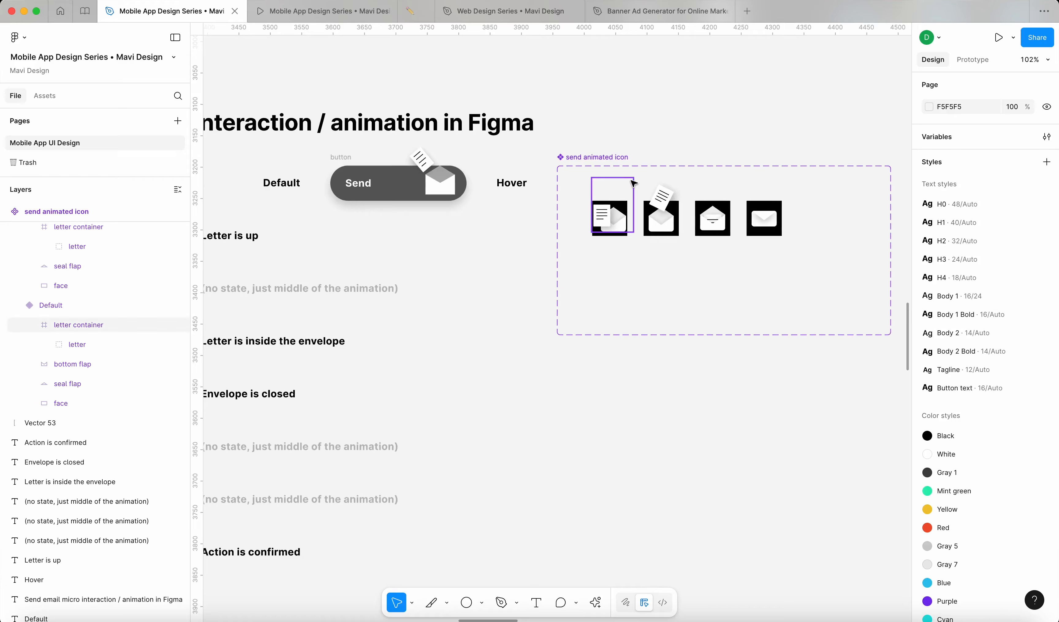
pyautogui.scroll(-10, 633, 184)
pyautogui.moveTo(222, 124); pyautogui.dragTo(412, 298)
pyautogui.scroll(10, 412, 298)
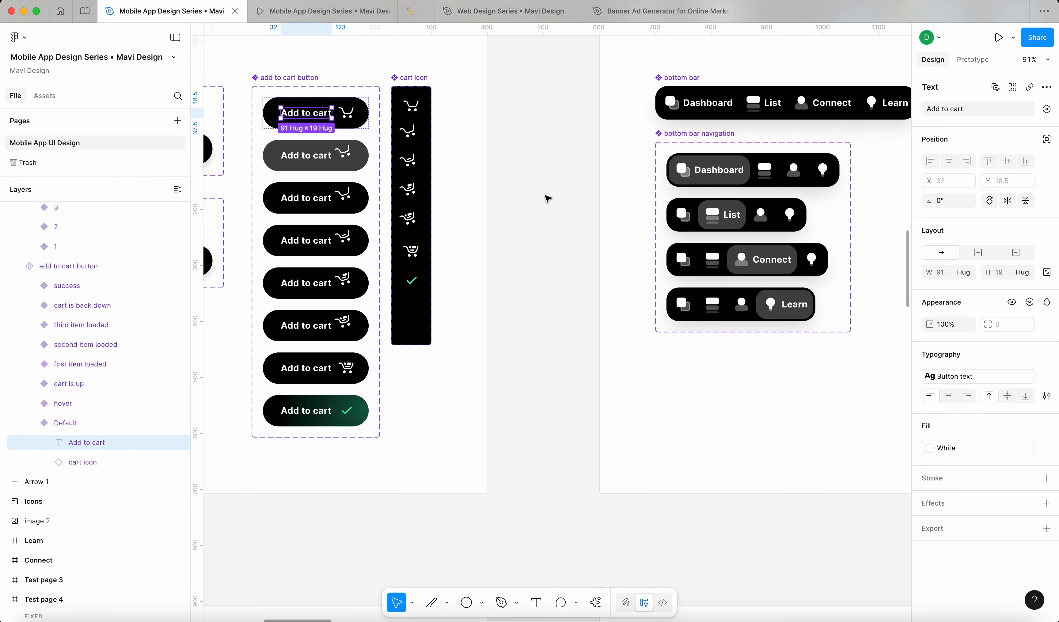
# Step: Alt-drag a copy of the Primary button variant and place it below the Send email board
pyautogui.click(544, 196)
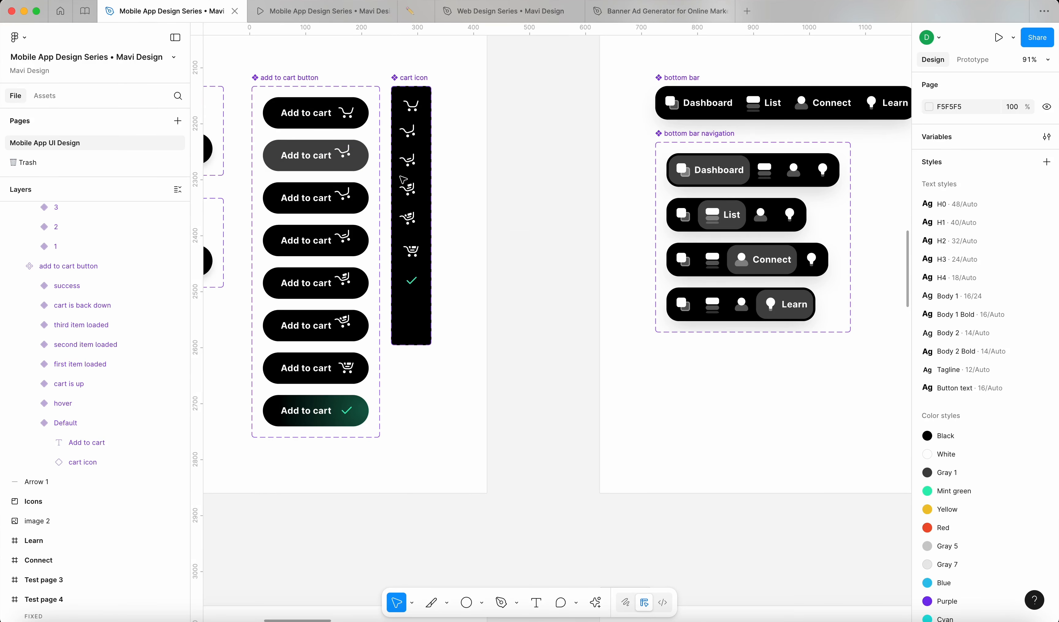
pyautogui.hscroll(-15, 454, 161)
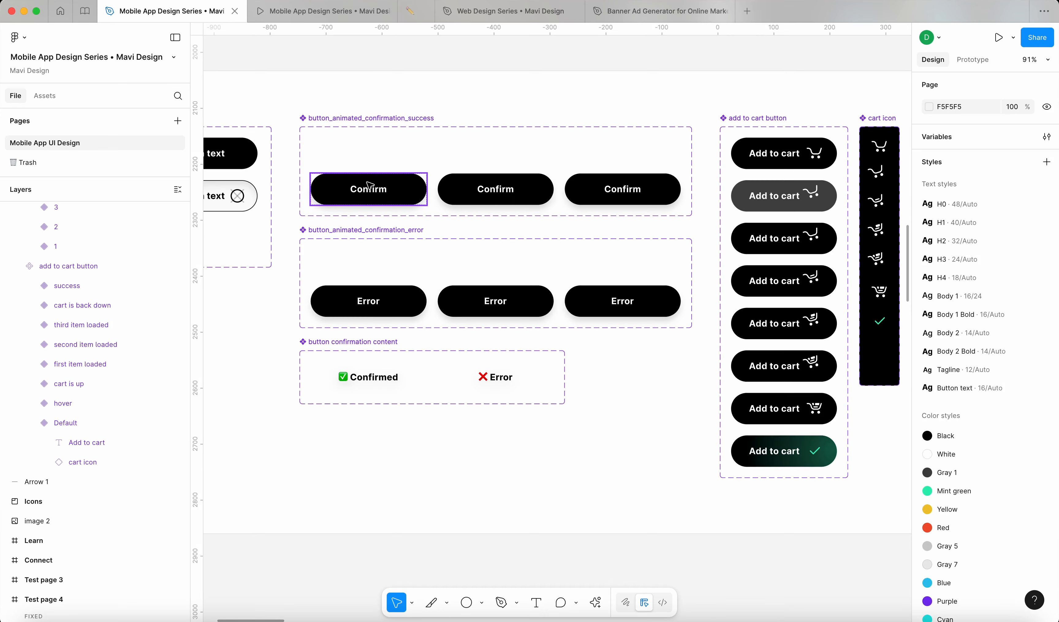
pyautogui.hscroll(-10, 368, 185)
pyautogui.scroll(2, 615, 222)
pyautogui.click(336, 195)
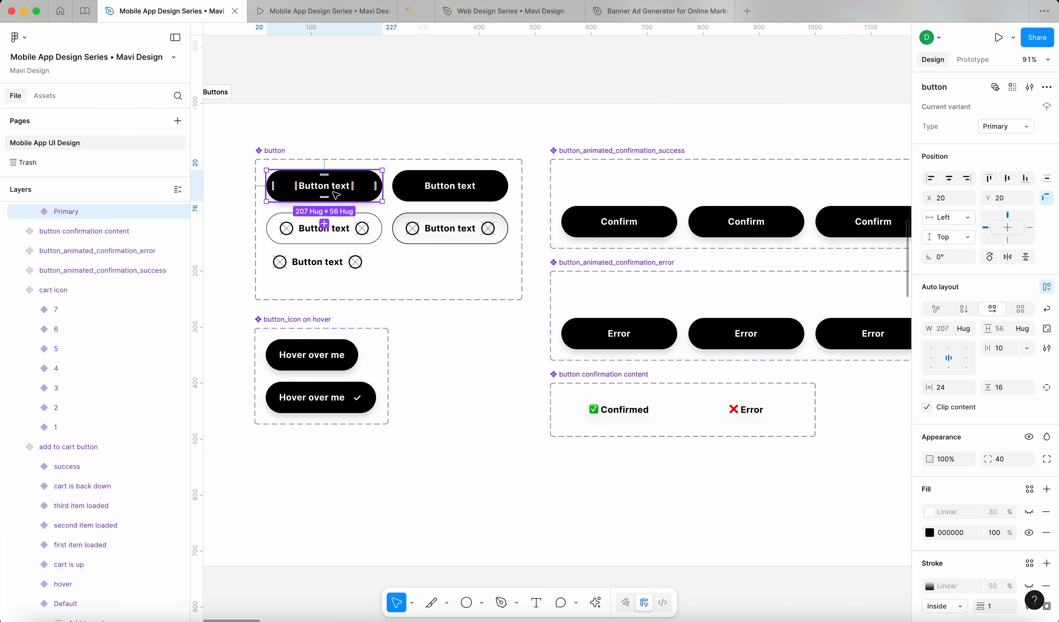
pyautogui.moveTo(350, 187); pyautogui.dragTo(451, 75)
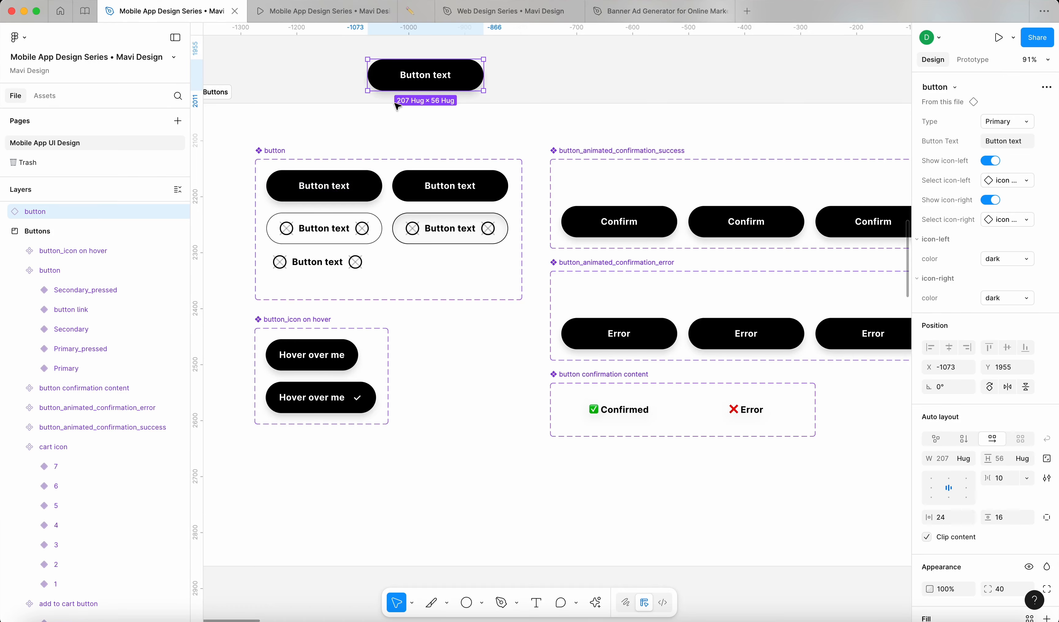
pyautogui.scroll(-8, 397, 101)
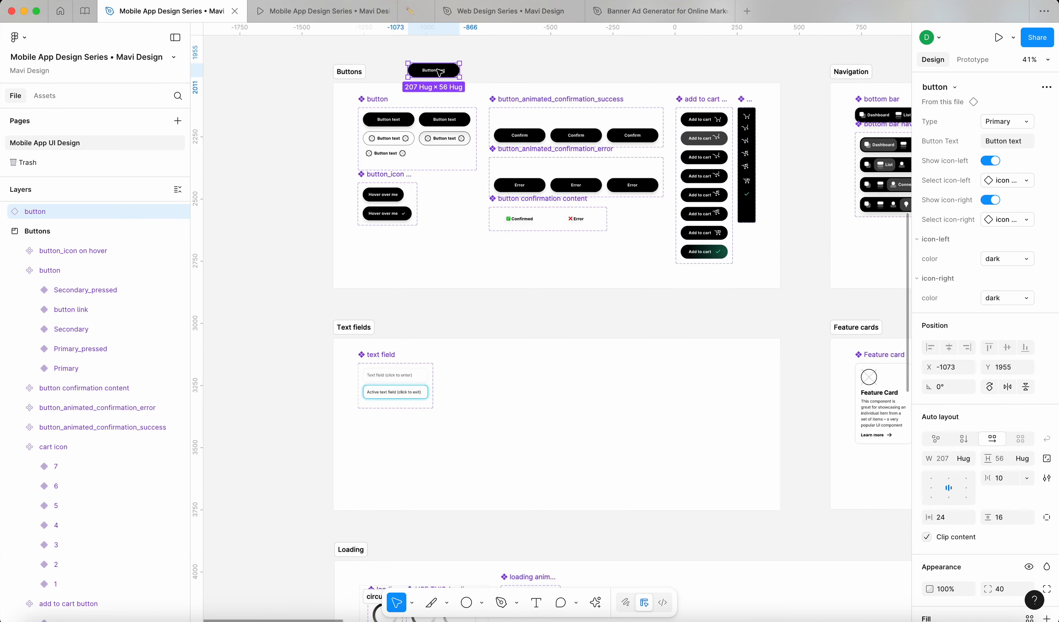
pyautogui.moveTo(433, 71); pyautogui.dragTo(530, 71)
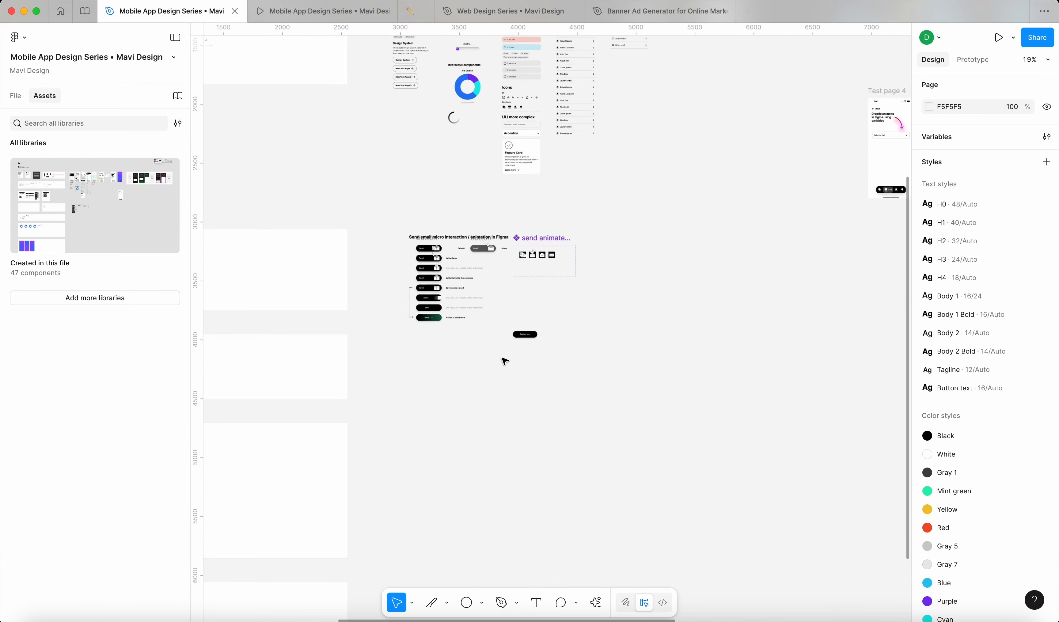
pyautogui.hscroll(-3, 504, 361)
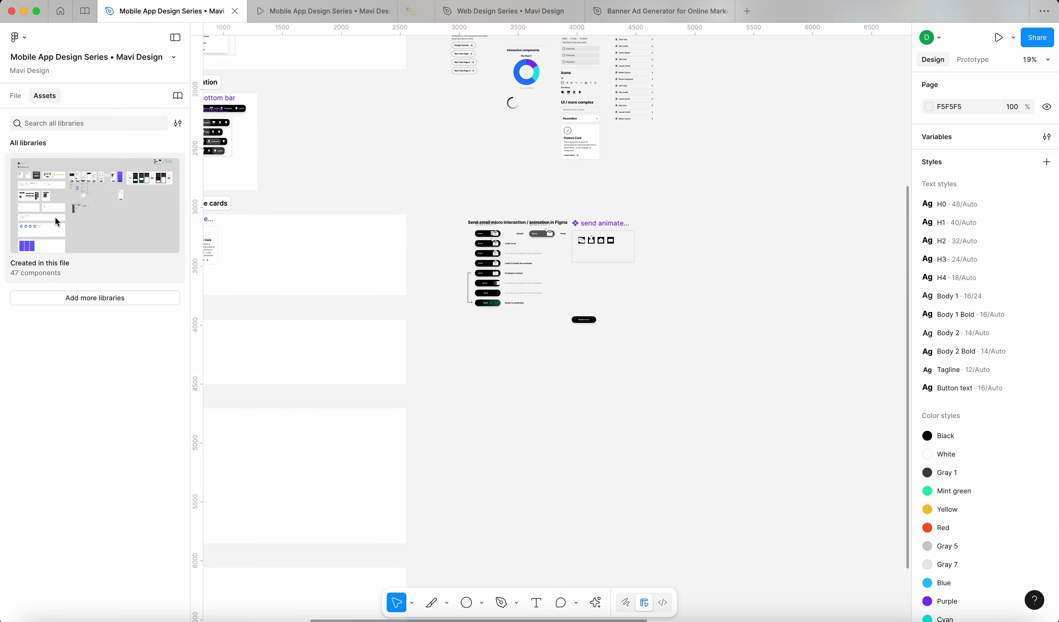
# Step: Place a button from 'Created in this file' below the Send email board, left of the first copy
pyautogui.click(65, 221)
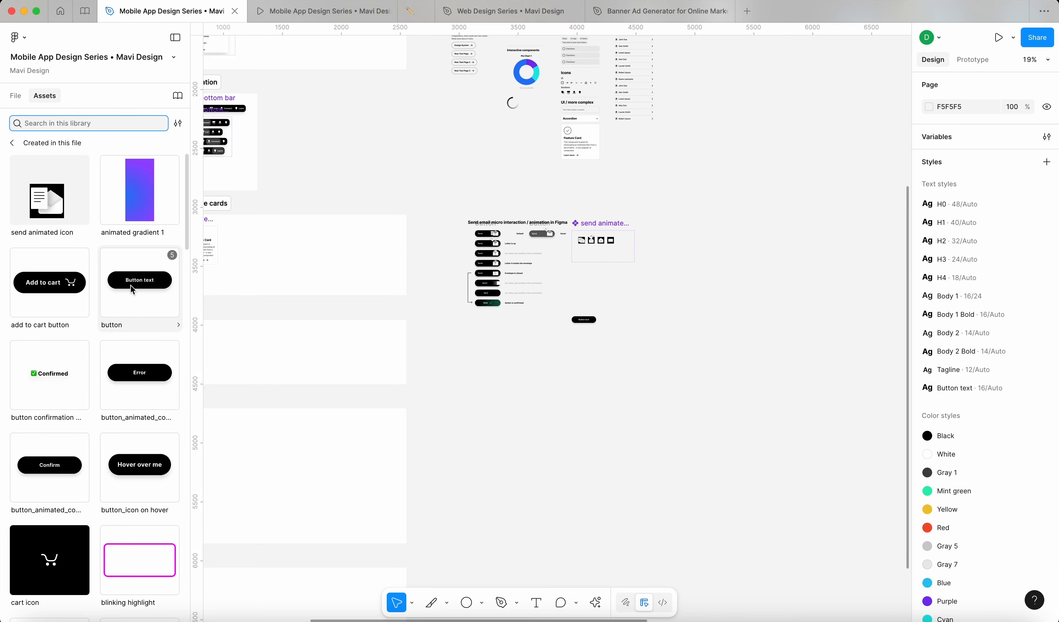
pyautogui.moveTo(116, 330); pyautogui.dragTo(569, 347)
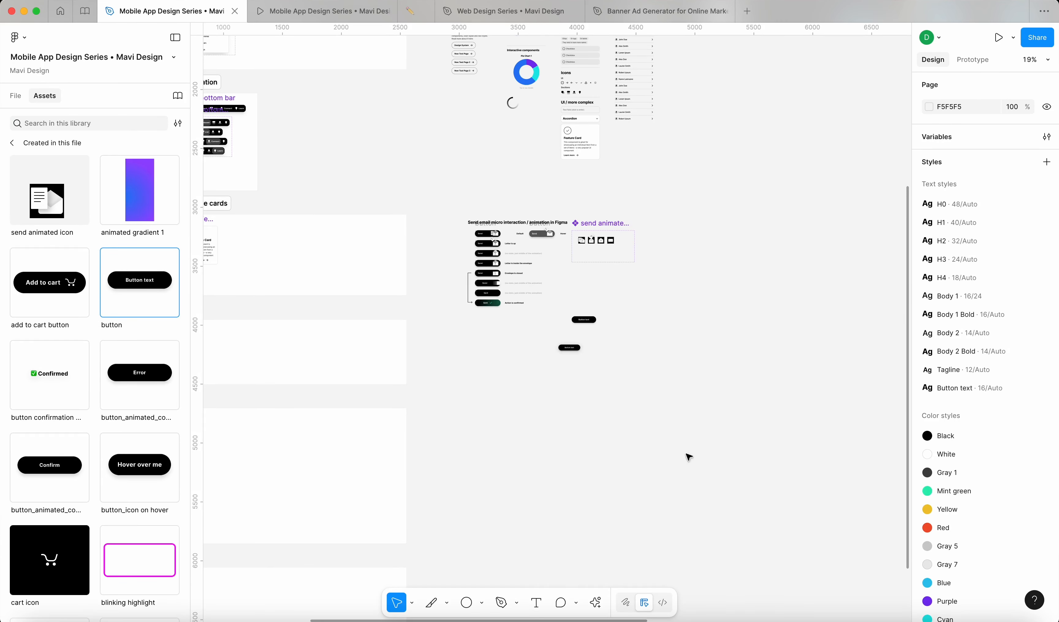
pyautogui.scroll(10, 590, 375)
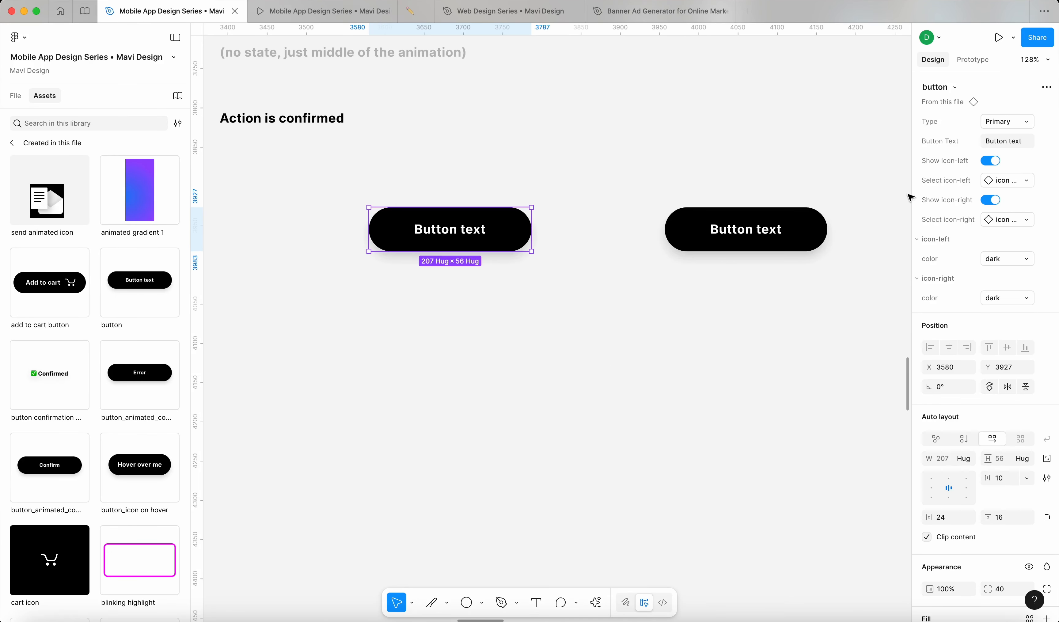
pyautogui.scroll(-6, 477, 264)
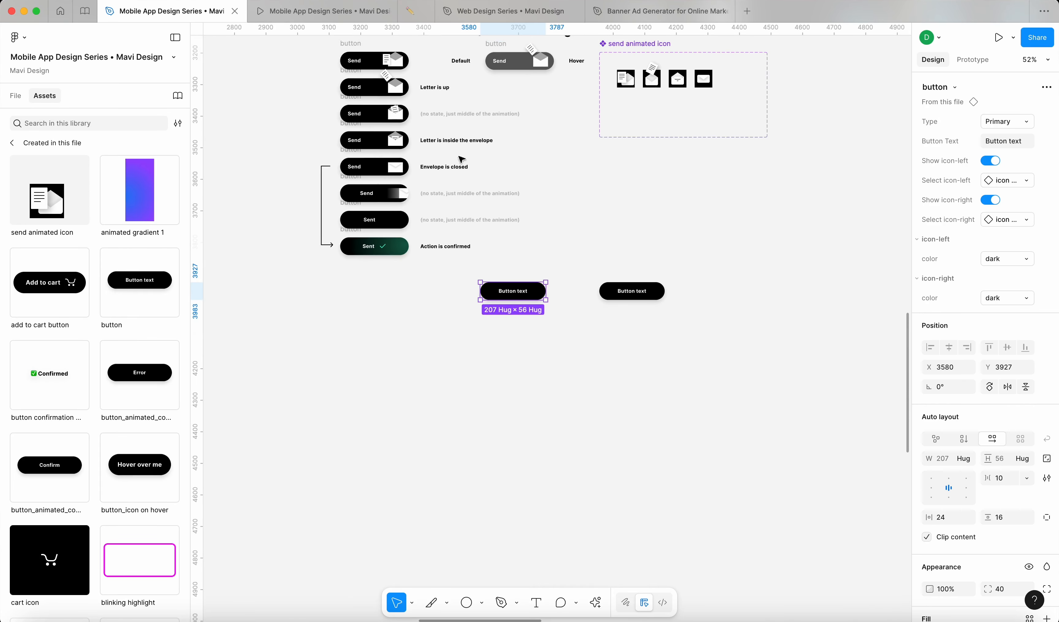
pyautogui.scroll(1, 525, 303)
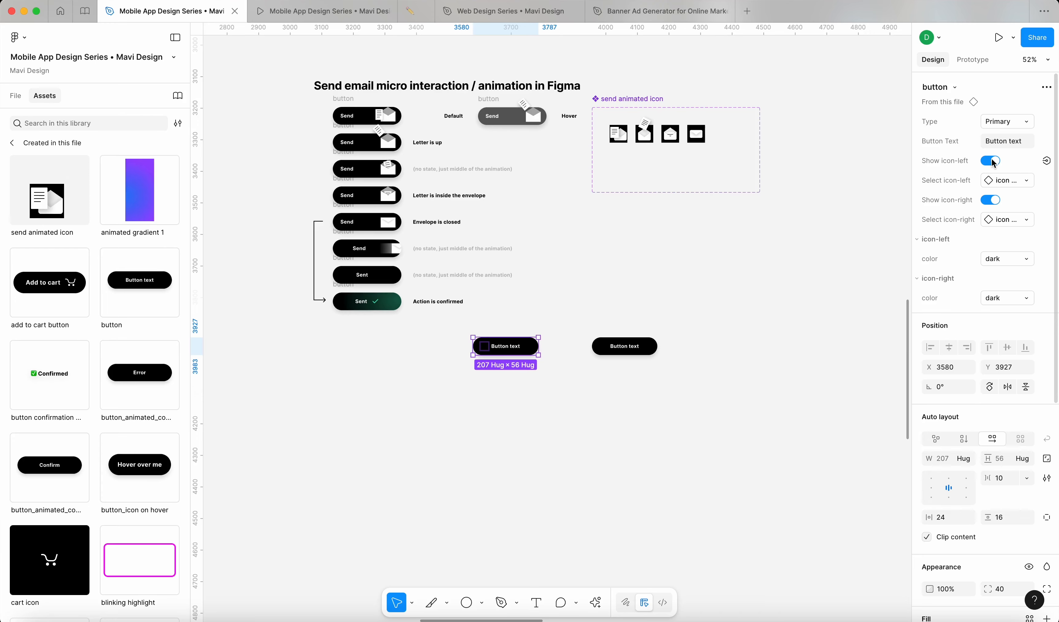
# Step: Detach the button instance into a frame and delete its left and right icons
pyautogui.click(16, 96)
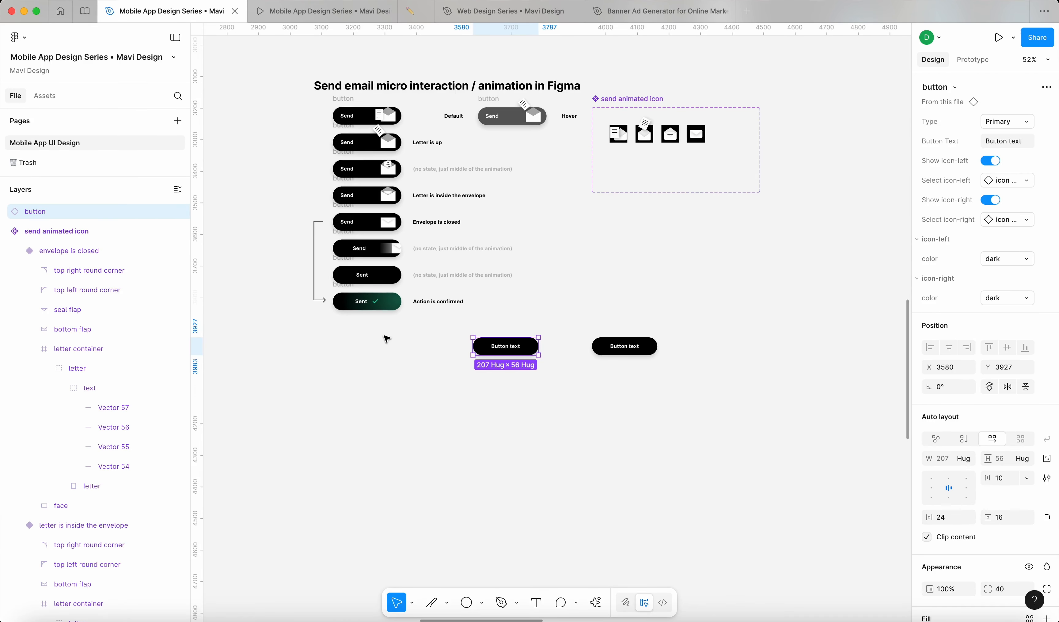
pyautogui.press('alt+super+b')
pyautogui.scroll(10, 492, 334)
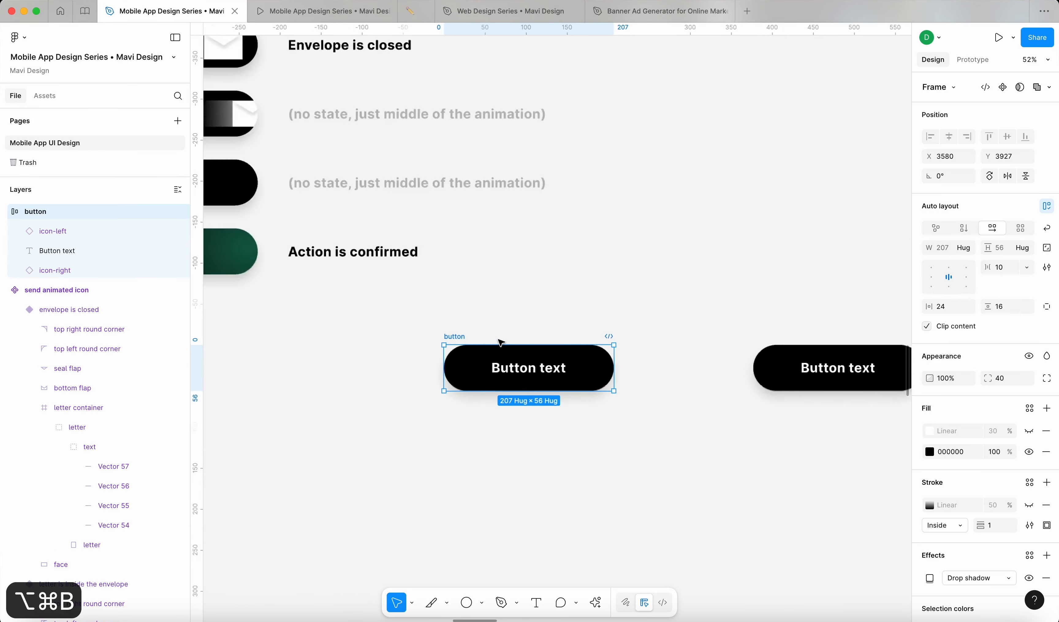
pyautogui.click(604, 374)
pyautogui.keyDown('shift'); pyautogui.click(467, 374); pyautogui.keyUp('shift')
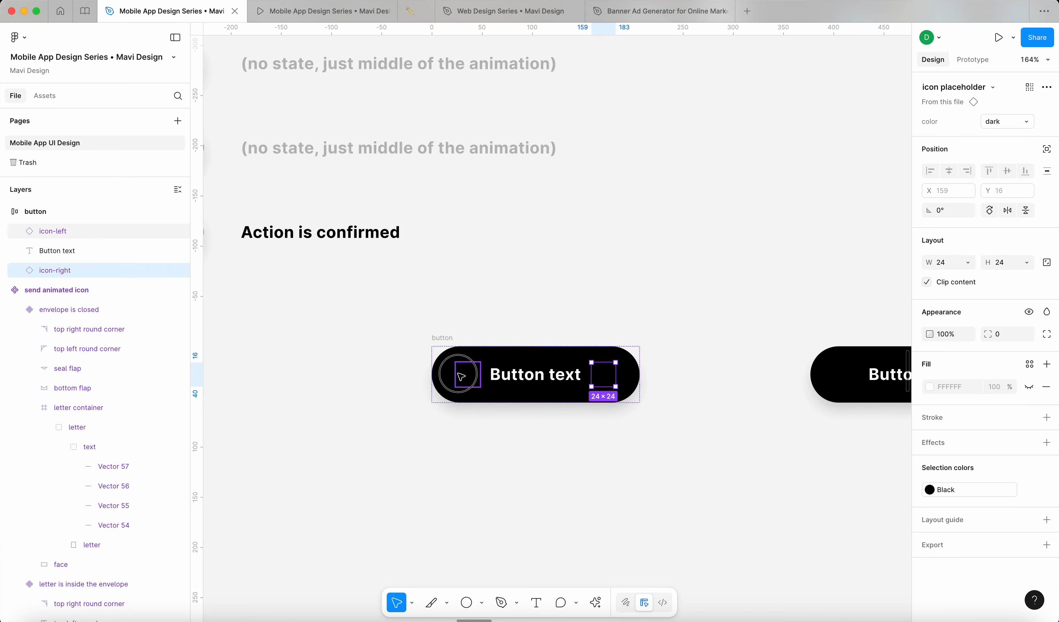
pyautogui.press('BackSpace')
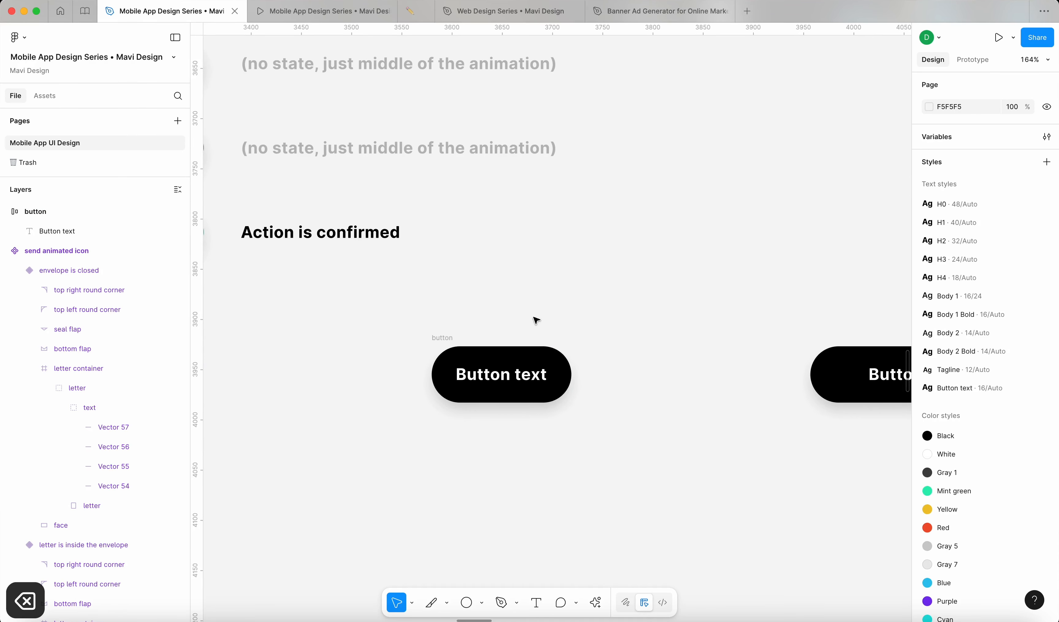
# Step: Rename the frame to 'send button micro interaction'
pyautogui.doubleClick(444, 337)
pyautogui.scroll(-5, 559, 305)
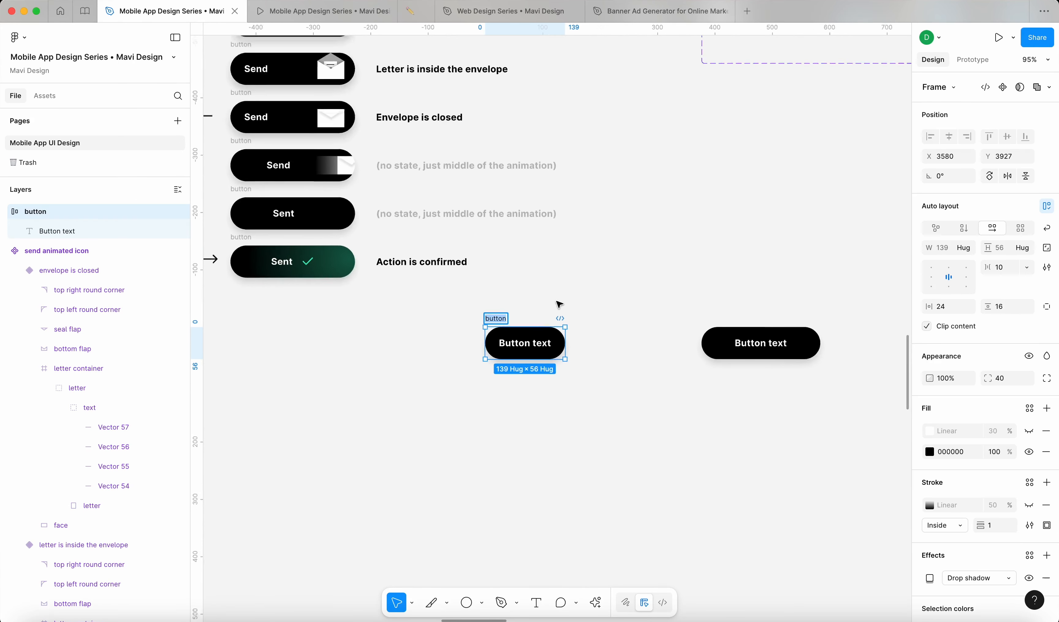
pyautogui.scroll(-5, 559, 304)
pyautogui.scroll(10, 557, 301)
pyautogui.write('send ')
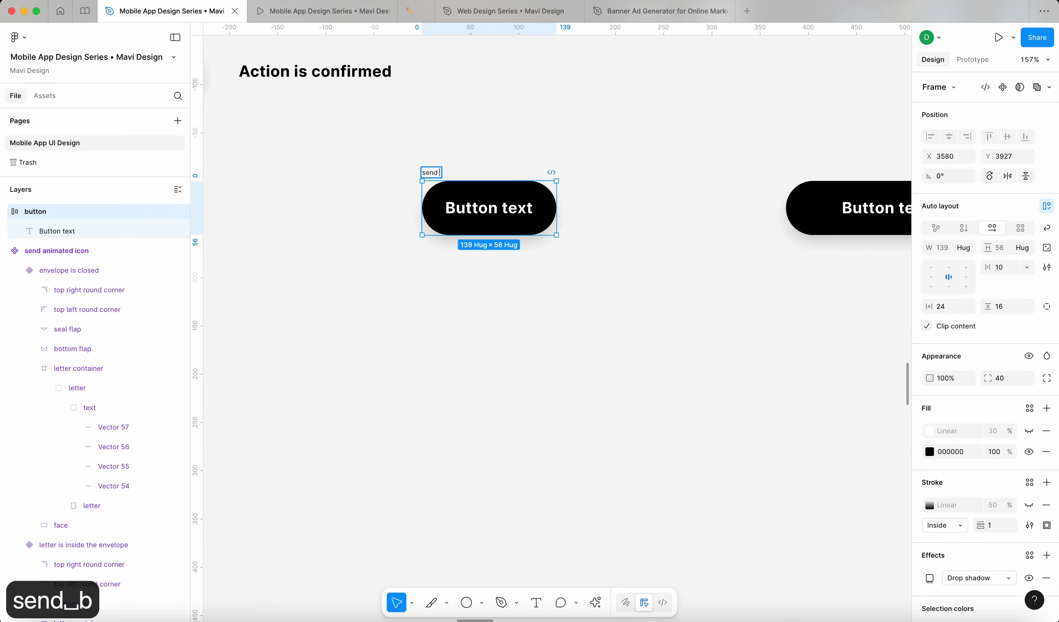
pyautogui.write('button micro interaction')
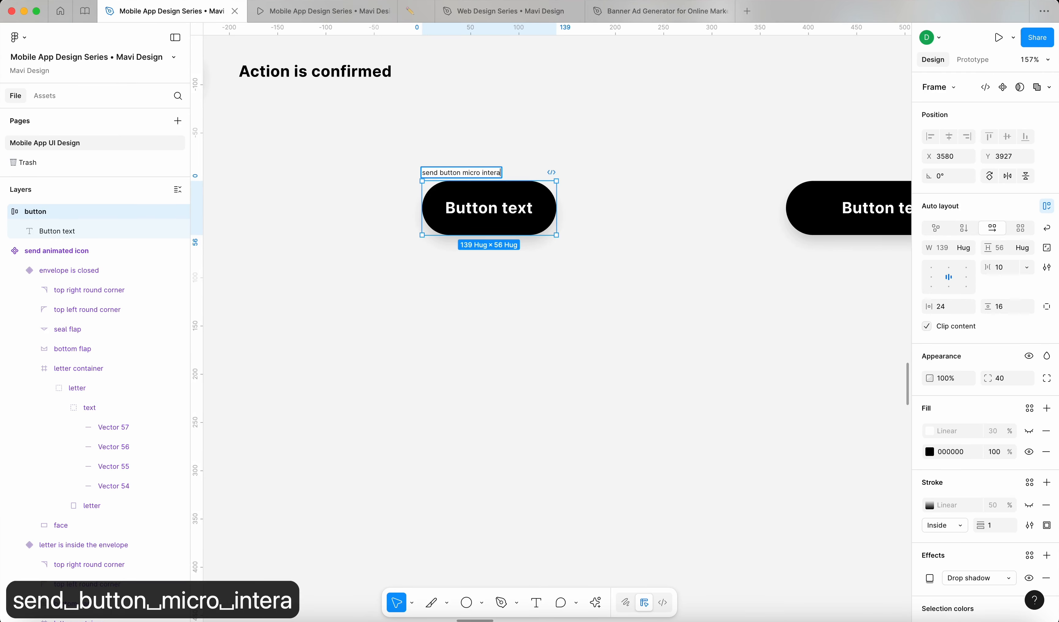
pyautogui.press('Return')
pyautogui.click(647, 161)
pyautogui.scroll(-8, 633, 156)
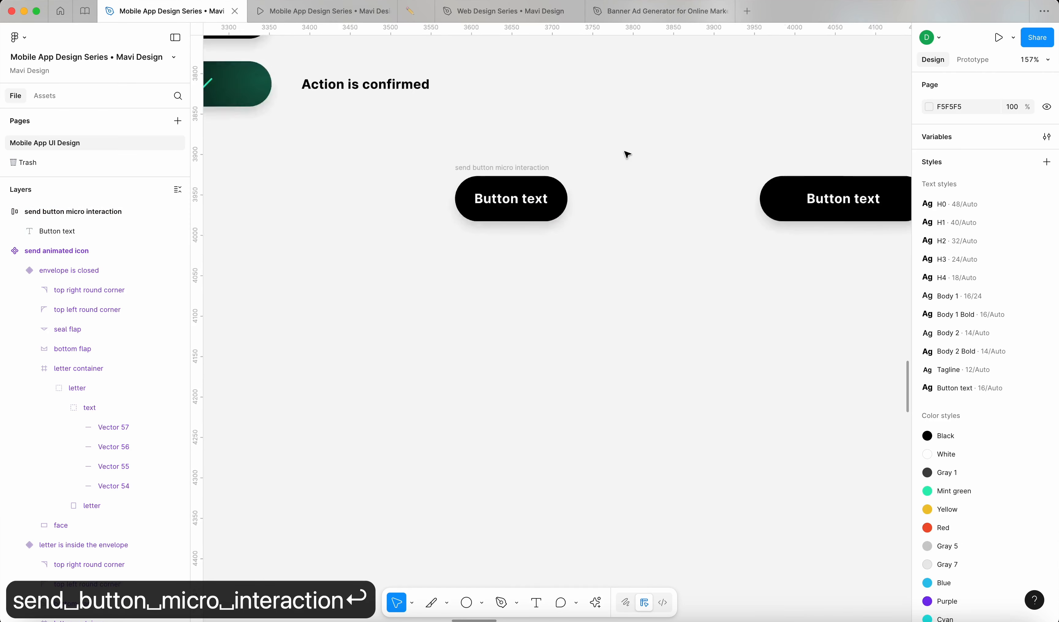
# Step: Reposition the renamed button and the other Button text button on the canvas
pyautogui.moveTo(496, 349); pyautogui.dragTo(388, 374)
pyautogui.click(634, 351)
pyautogui.moveTo(634, 352); pyautogui.dragTo(707, 354)
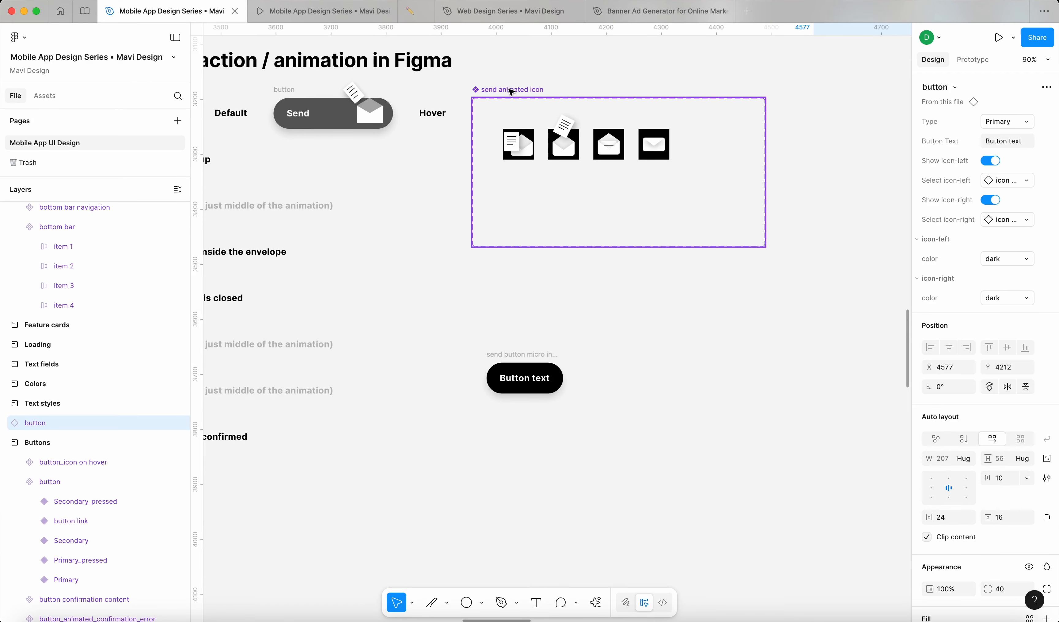
pyautogui.click(529, 156)
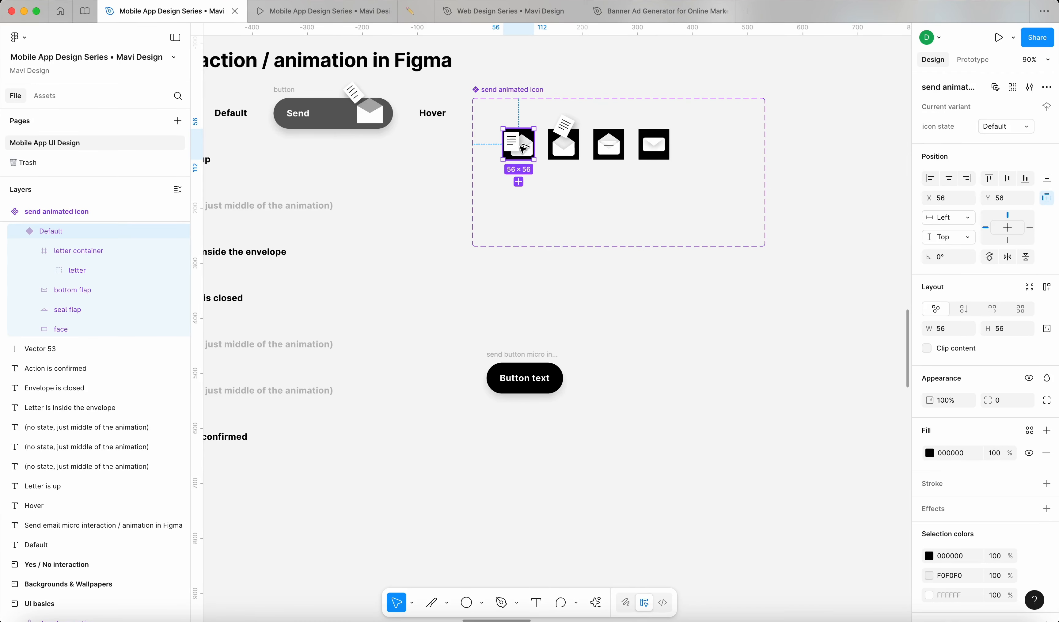
# Step: Place a send animated icon instance from the file's assets and cut it for moving into the button
pyautogui.click(46, 97)
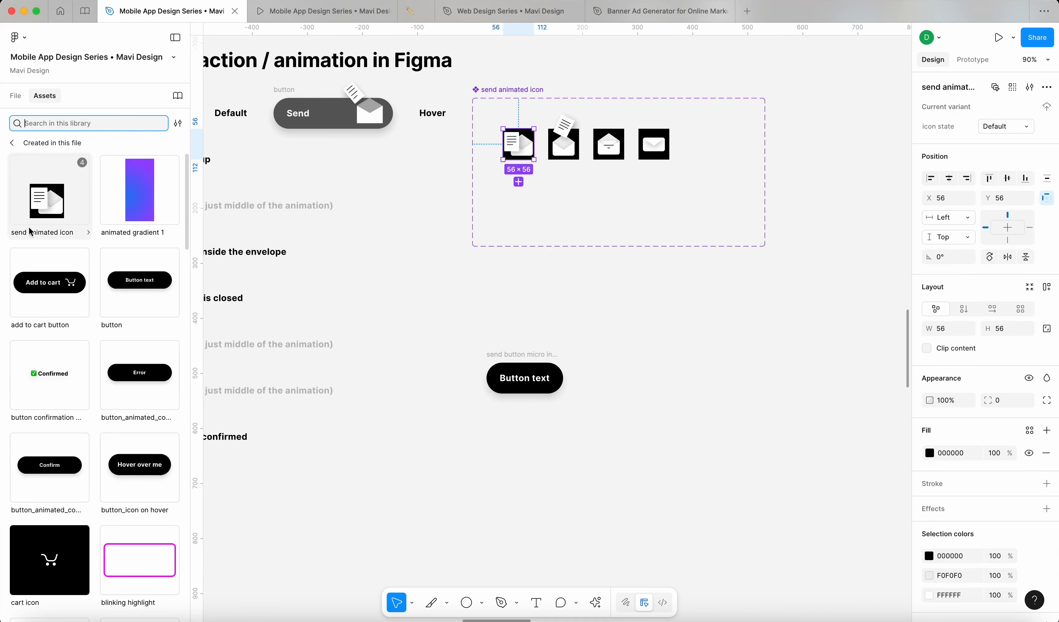
pyautogui.moveTo(30, 213); pyautogui.dragTo(459, 419)
pyautogui.click(616, 374)
pyautogui.scroll(3, 563, 309)
pyautogui.scroll(5, 616, 385)
pyautogui.press('super+z')
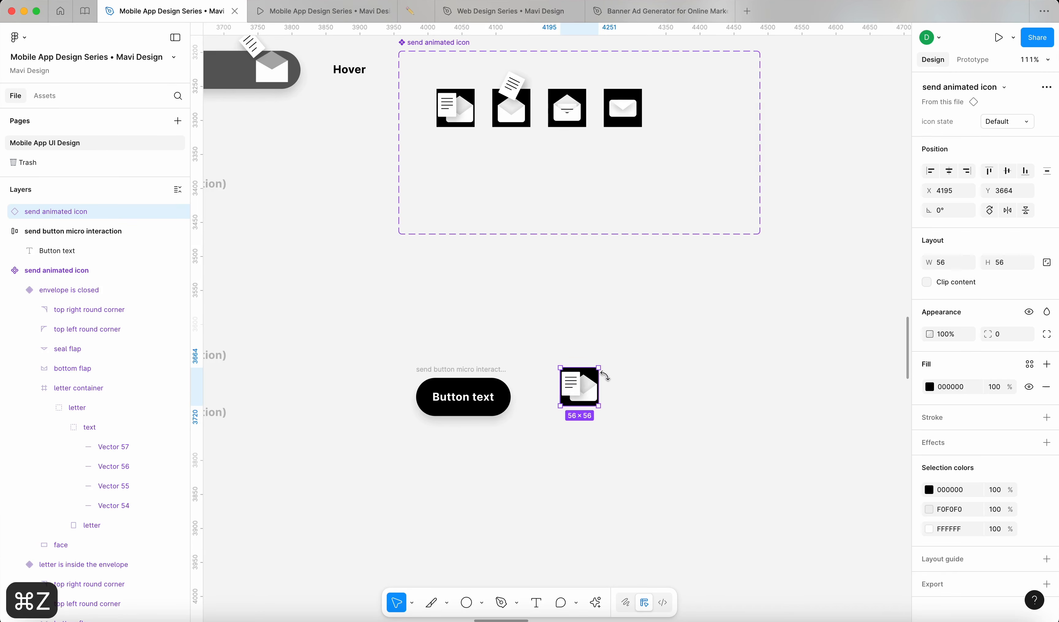
pyautogui.press('super+x')
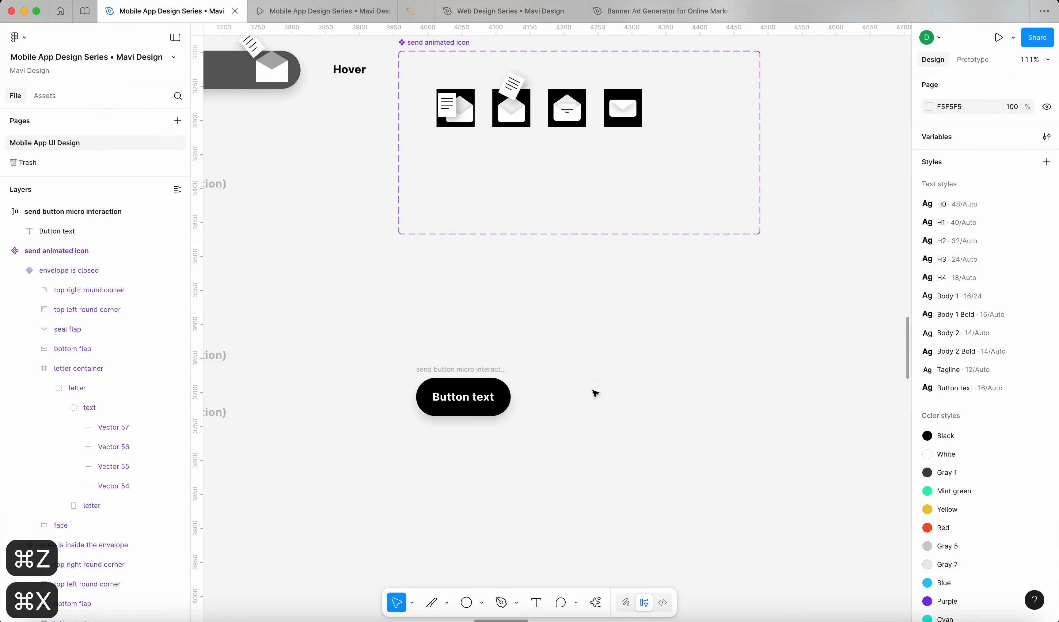
pyautogui.click(473, 370)
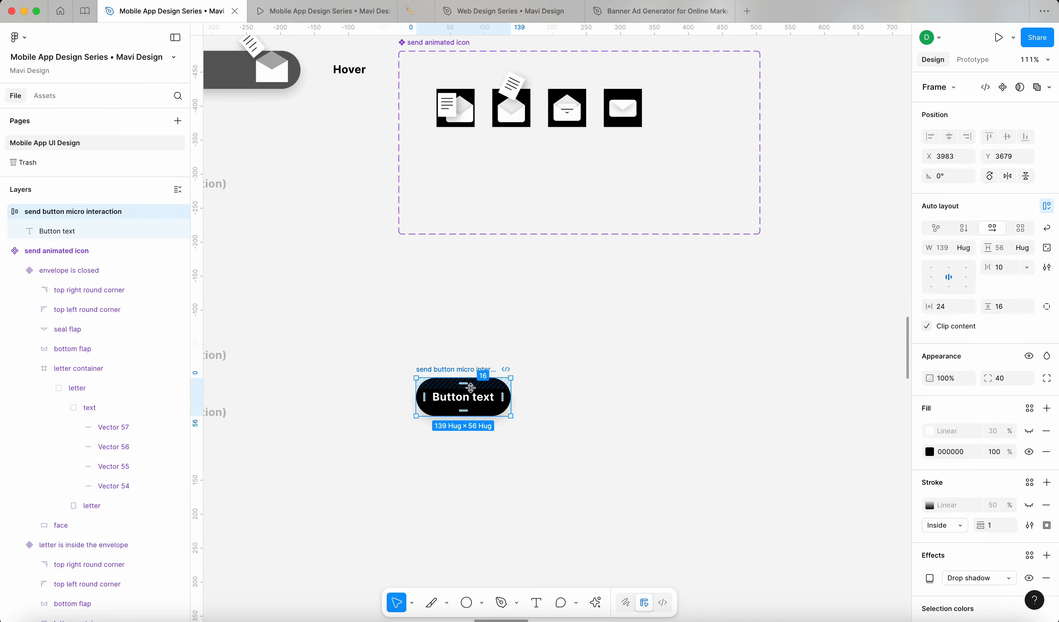
# Step: Paste the send animated icon into the button frame and set vertical padding to 0
pyautogui.press('super+v')
pyautogui.press('Escape')
pyautogui.hotkey('shift', '2')
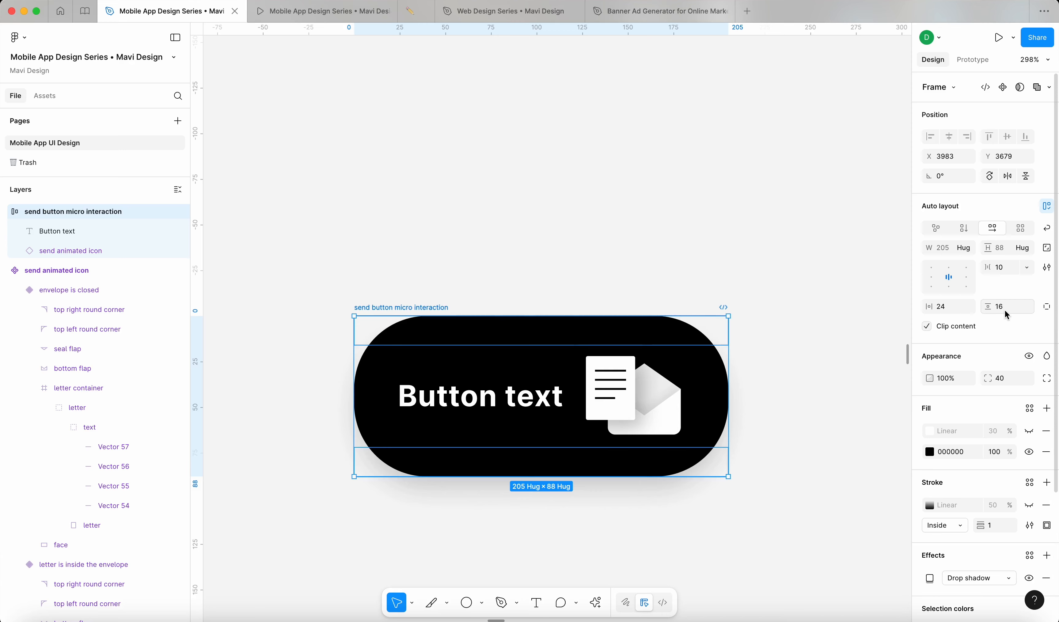
pyautogui.write('0')
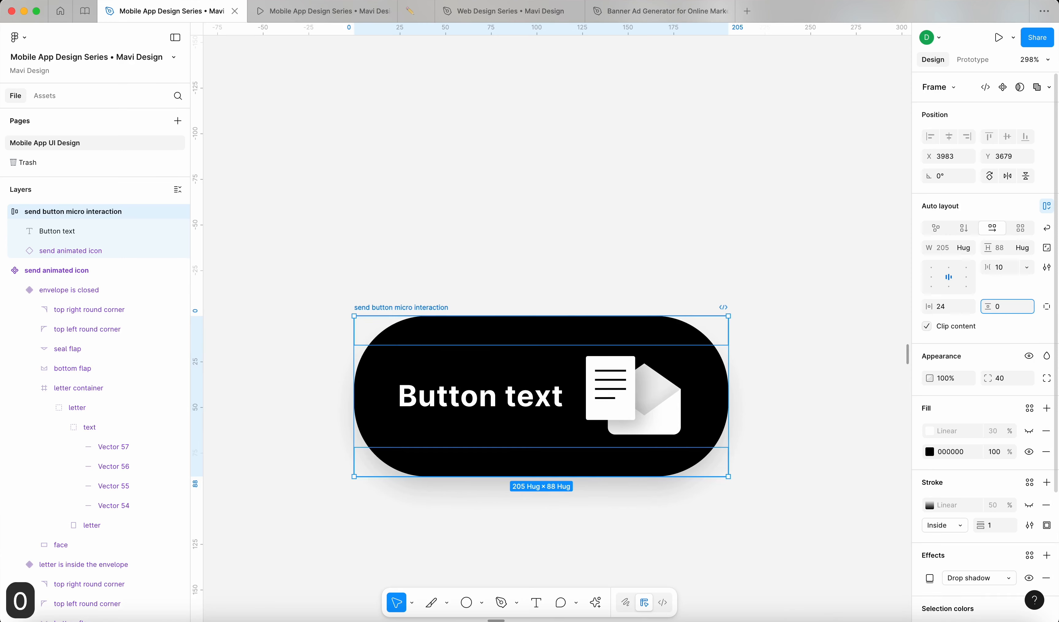
pyautogui.press('Return')
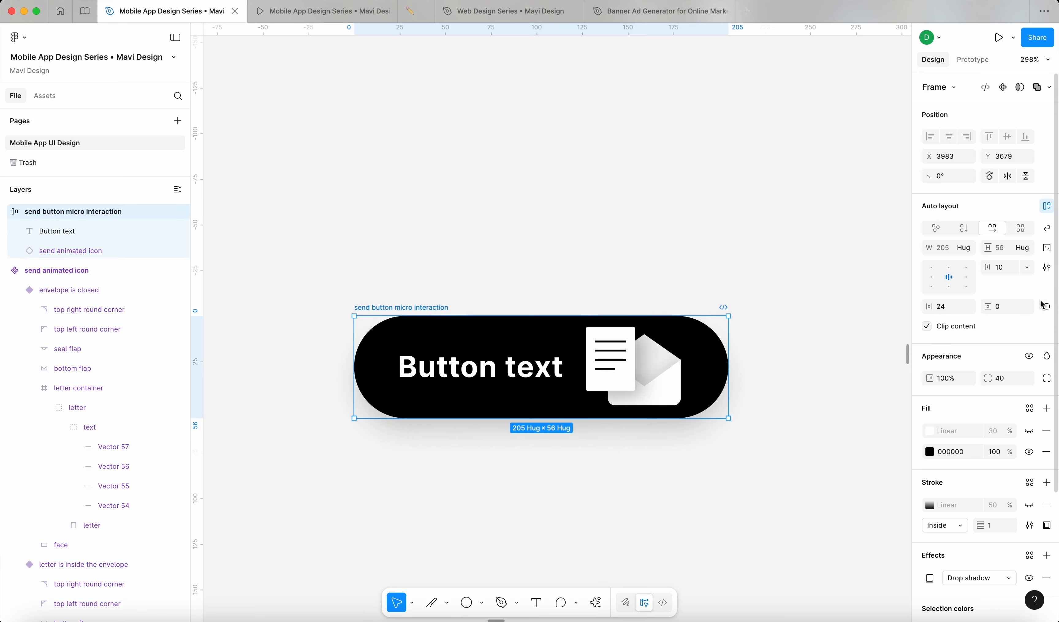
# Step: Switch to individual side padding and set the right padding to 18
pyautogui.click(1047, 307)
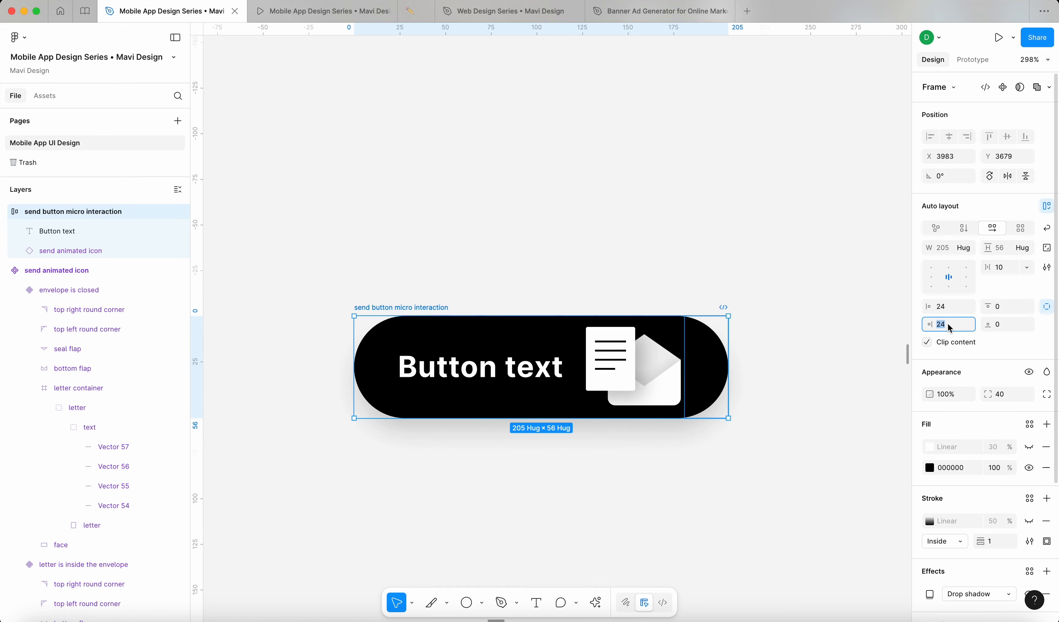
pyautogui.write('0')
pyautogui.press('Return')
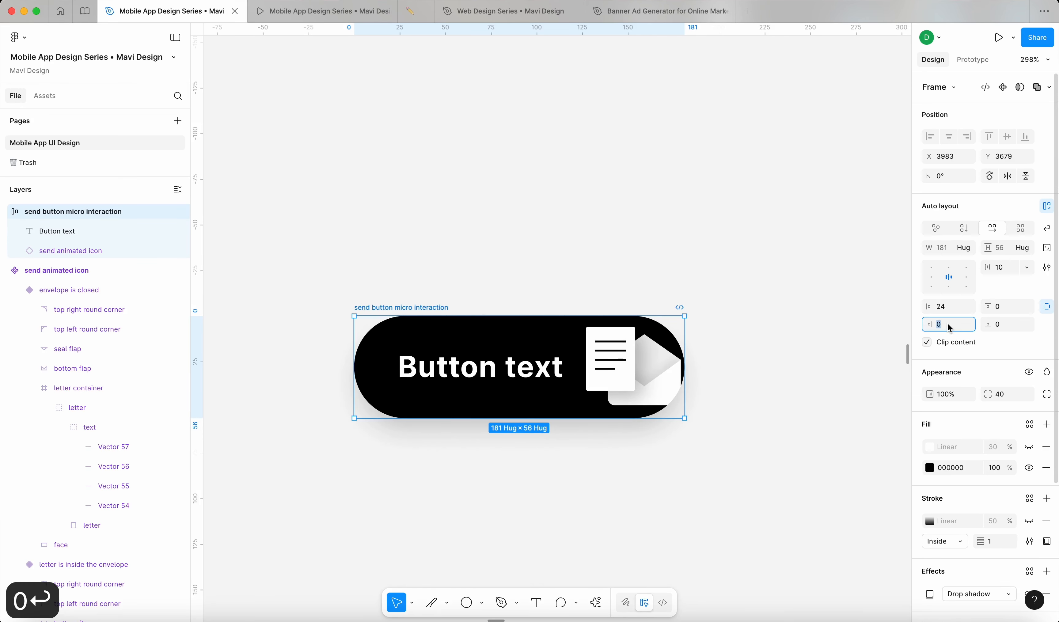
pyautogui.hotkey('shift', 'Up')
pyautogui.hotkey('shift', 'Up')
pyautogui.press('Down')
pyautogui.press('Down')
pyautogui.press('Down')
pyautogui.press('Down')
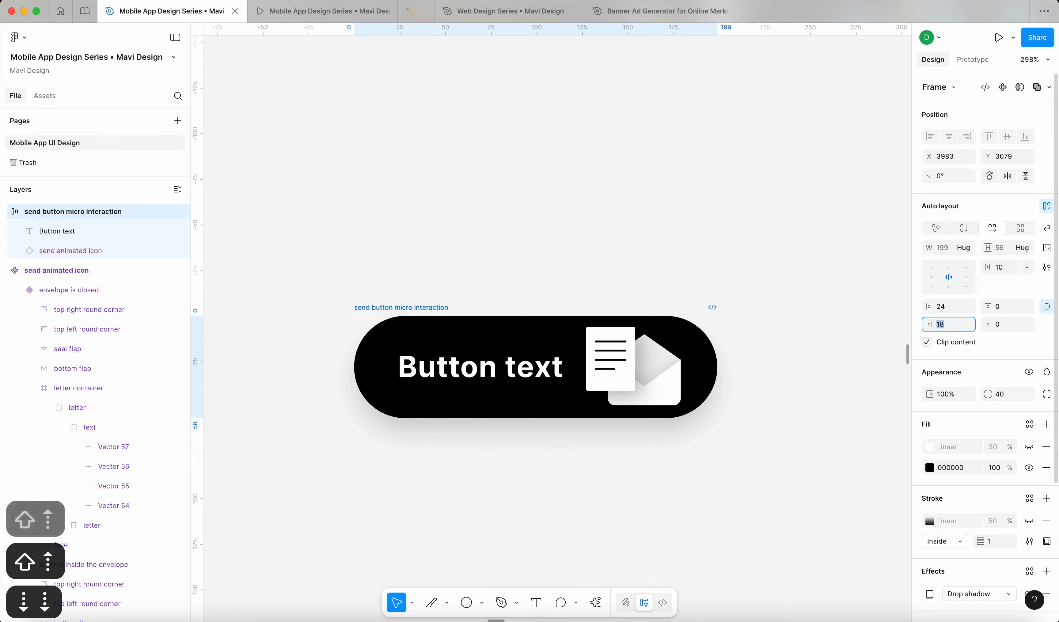
pyautogui.click(793, 430)
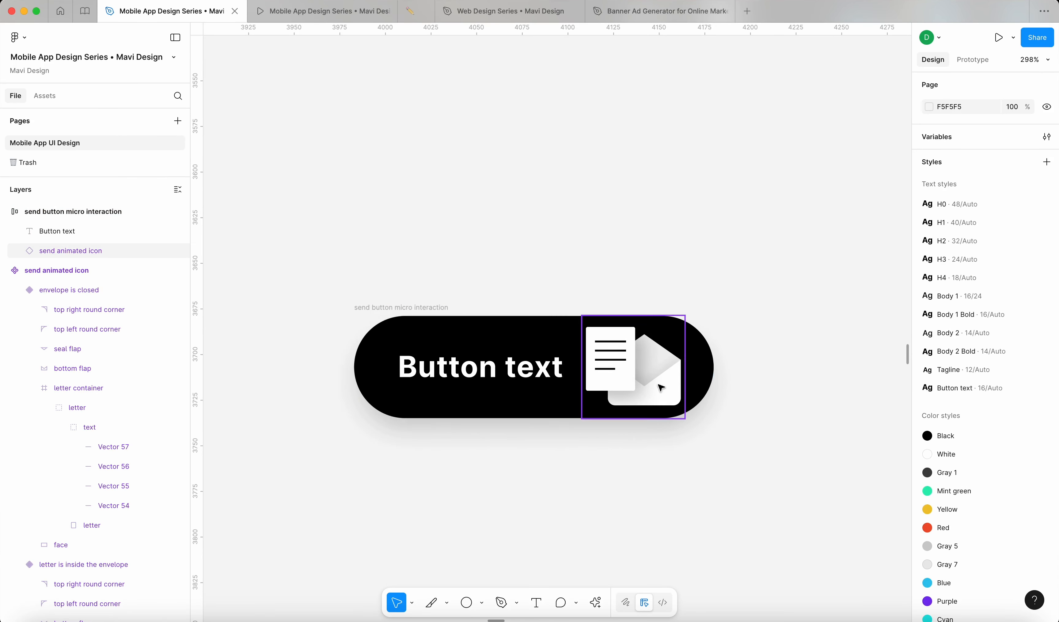
pyautogui.click(665, 391)
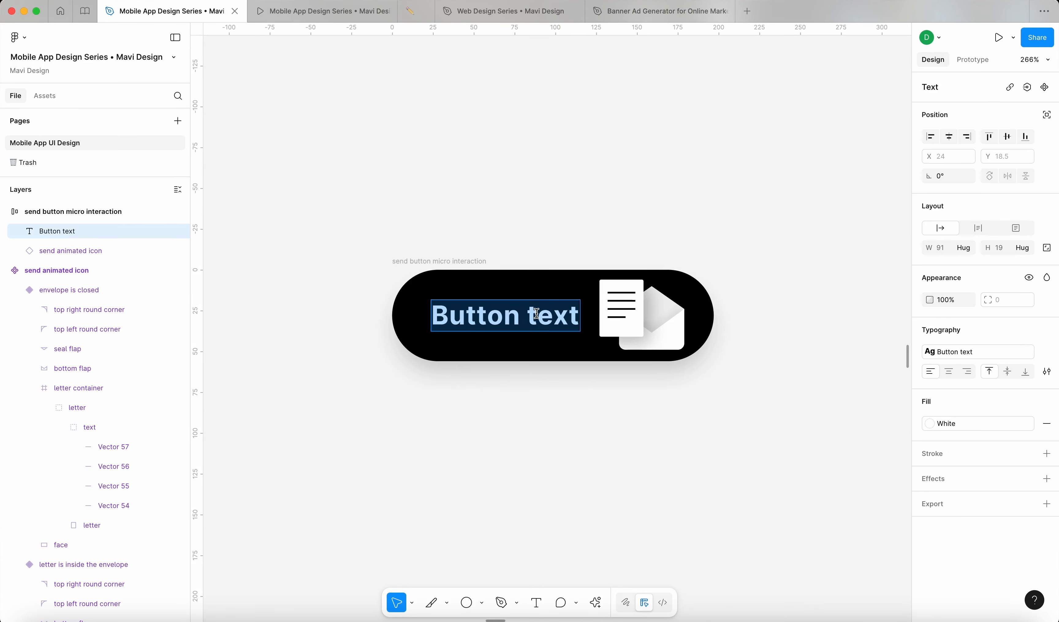
# Step: Relabel the button 'Send', removing stray typed characters, and move the frame up
pyautogui.write('Send')
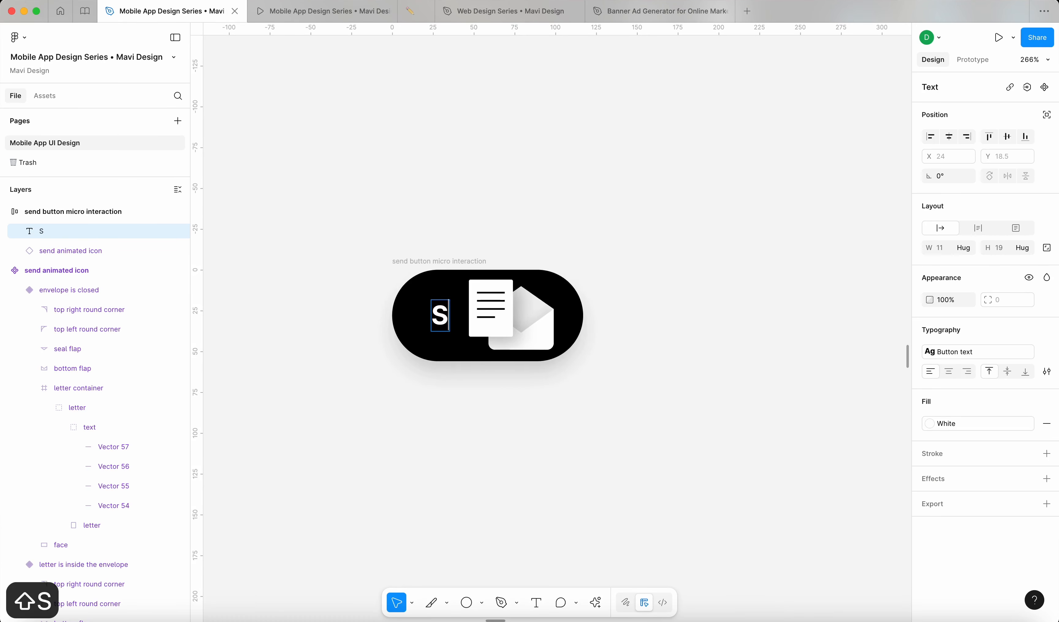
pyautogui.click(630, 213)
pyautogui.moveTo(435, 259); pyautogui.dragTo(442, 221)
pyautogui.doubleClick(478, 276)
pyautogui.press('Right')
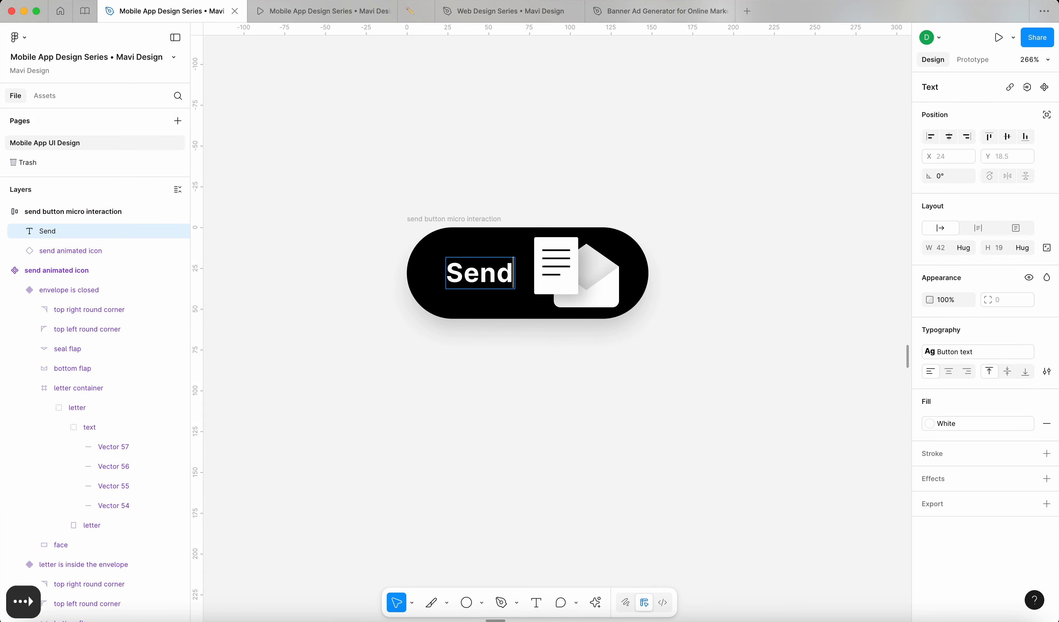
pyautogui.write('sdf sdf sd')
pyautogui.press('BackSpace')
pyautogui.press('BackSpace')
pyautogui.press('BackSpace')
pyautogui.press('BackSpace')
pyautogui.press('BackSpace')
pyautogui.press('BackSpace')
pyautogui.press('BackSpace')
pyautogui.press('BackSpace')
pyautogui.press('BackSpace')
pyautogui.press('BackSpace')
pyautogui.press('BackSpace')
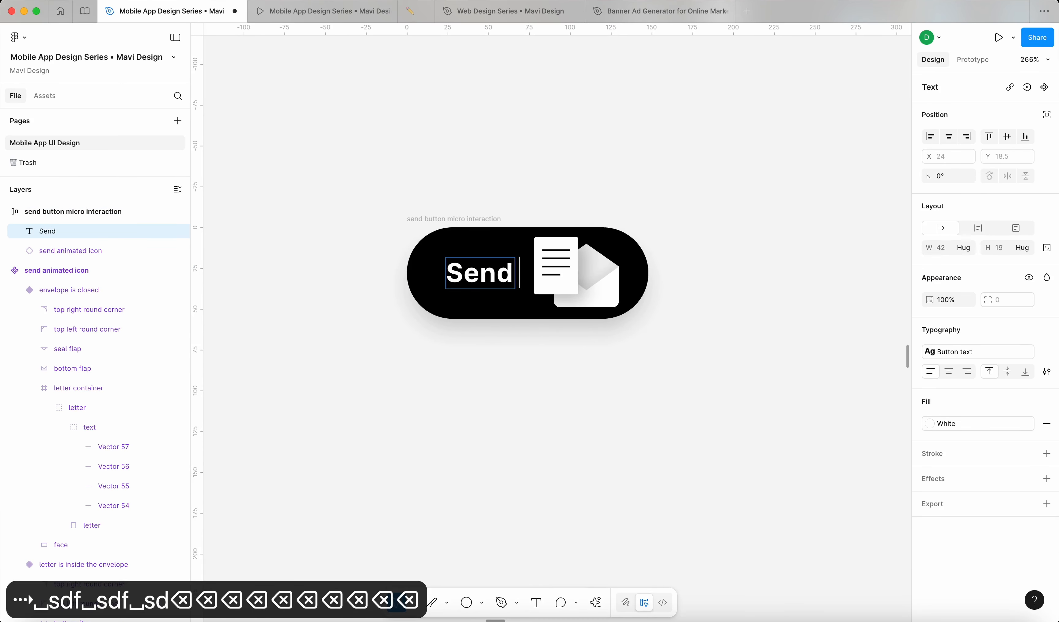
pyautogui.press('Escape')
pyautogui.click(508, 166)
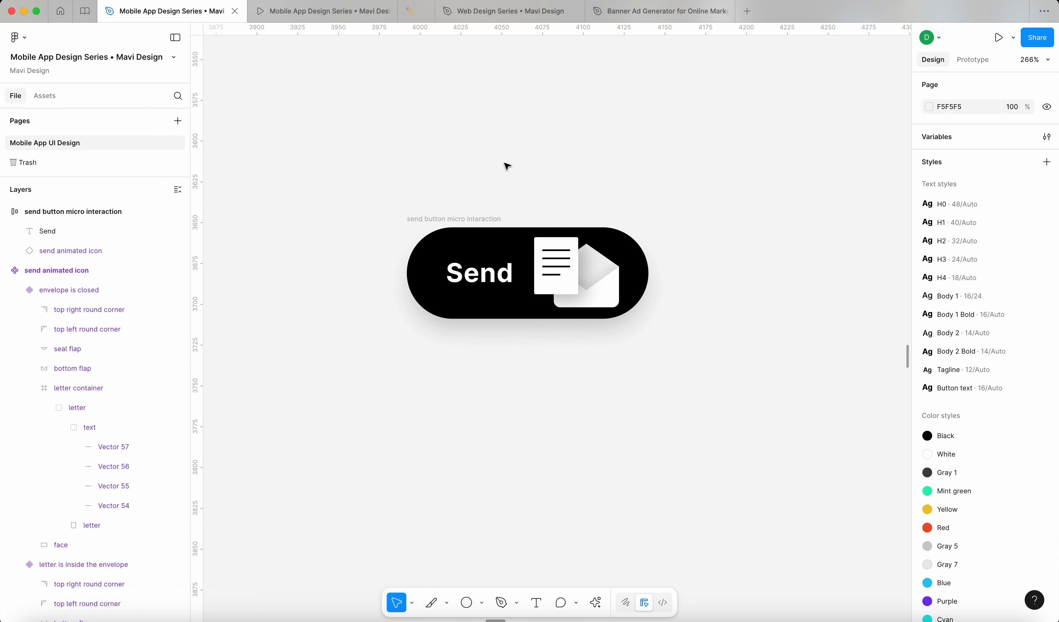
pyautogui.scroll(-5, 507, 166)
pyautogui.scroll(5, 507, 166)
# Step: Set the auto layout gap between text and icon to 16
pyautogui.click(440, 238)
pyautogui.click(1003, 269)
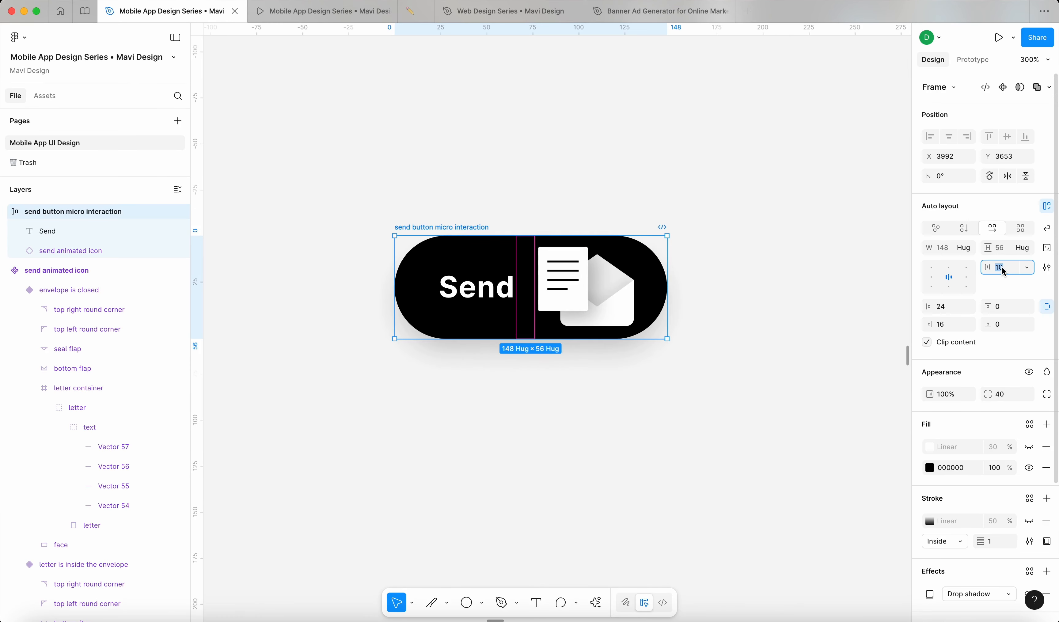
pyautogui.hotkey('shift', 'Up')
pyautogui.press('Down')
pyautogui.press('Down')
pyautogui.press('Down')
pyautogui.press('Down')
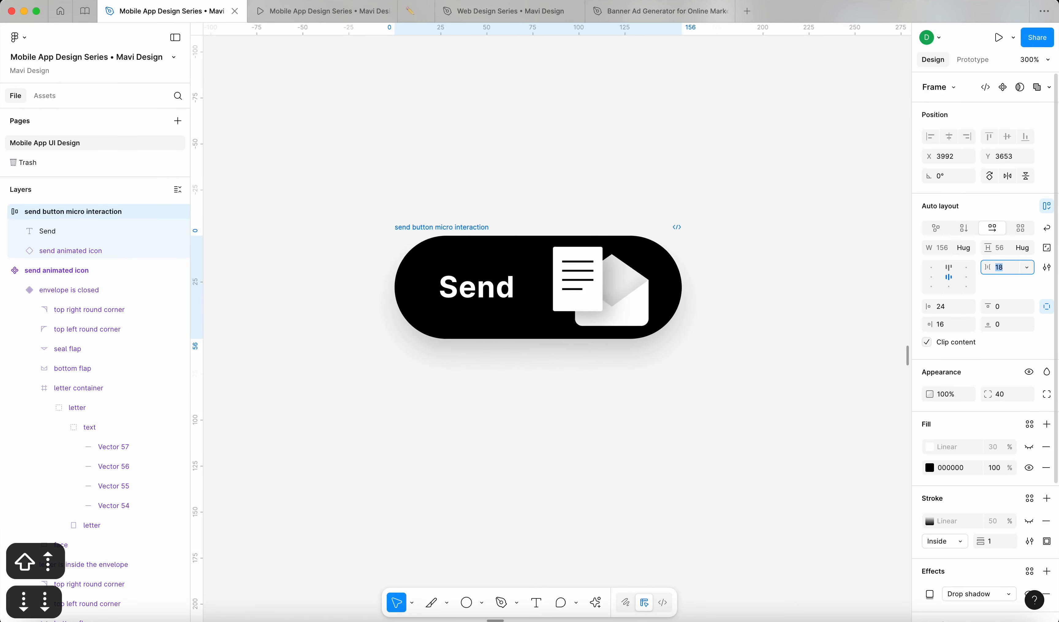
pyautogui.click(773, 412)
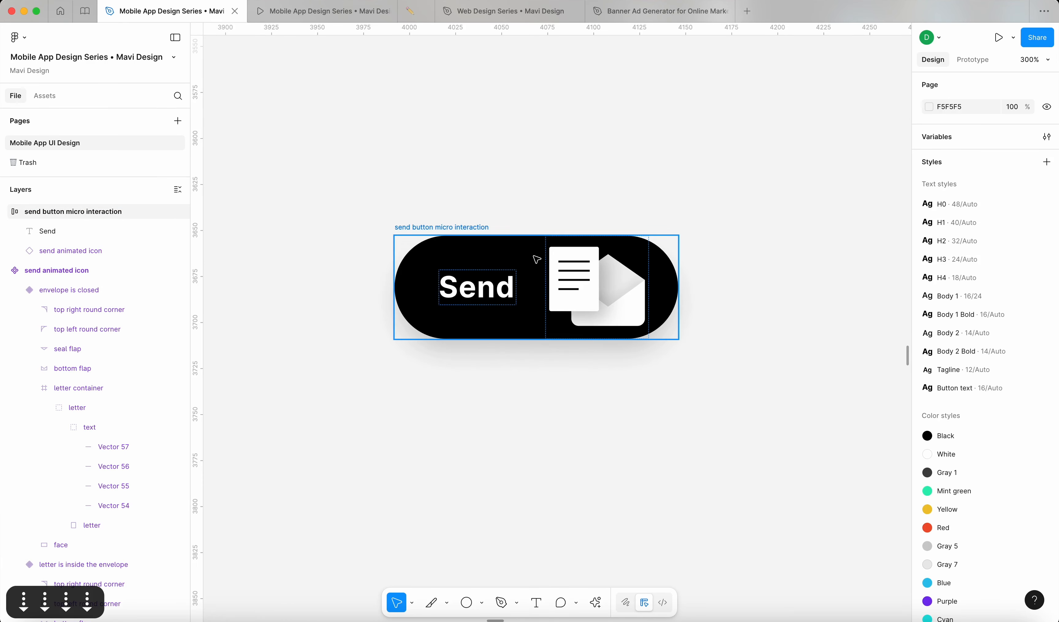
pyautogui.scroll(-5, 534, 255)
pyautogui.scroll(4, 522, 283)
# Step: Set the button's left padding to 32
pyautogui.click(472, 200)
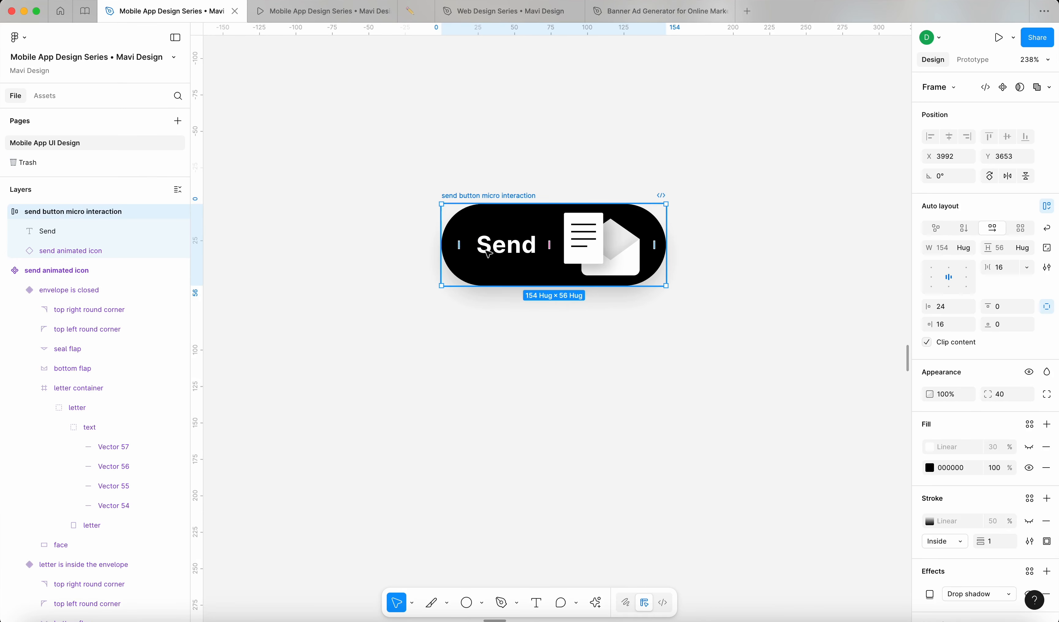
pyautogui.click(955, 312)
pyautogui.hotkey('shift', 'Up')
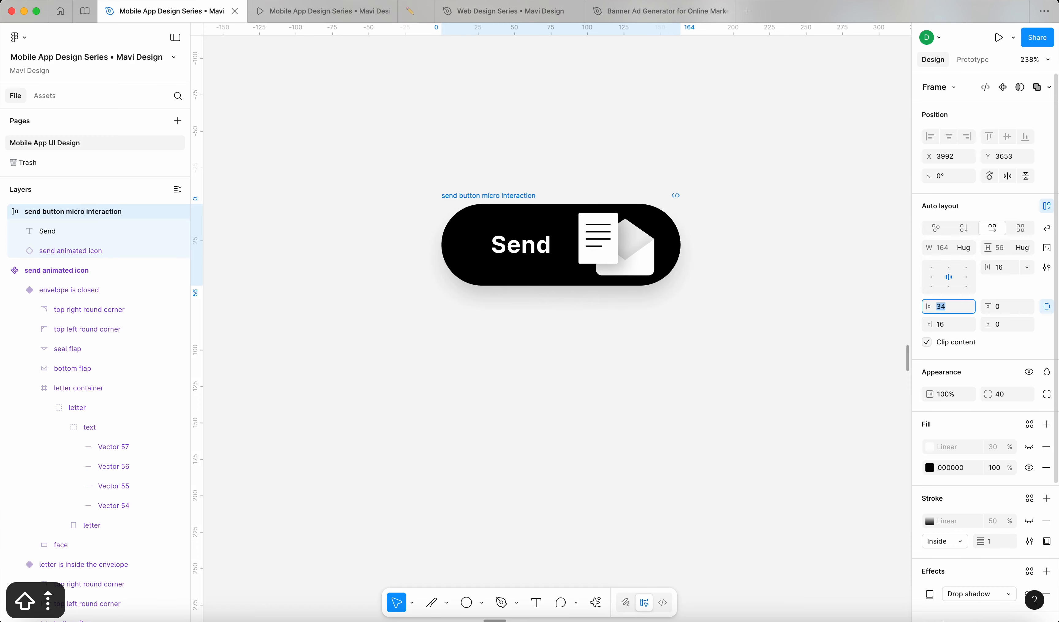
pyautogui.press('Down')
pyautogui.press('Down')
pyautogui.click(746, 368)
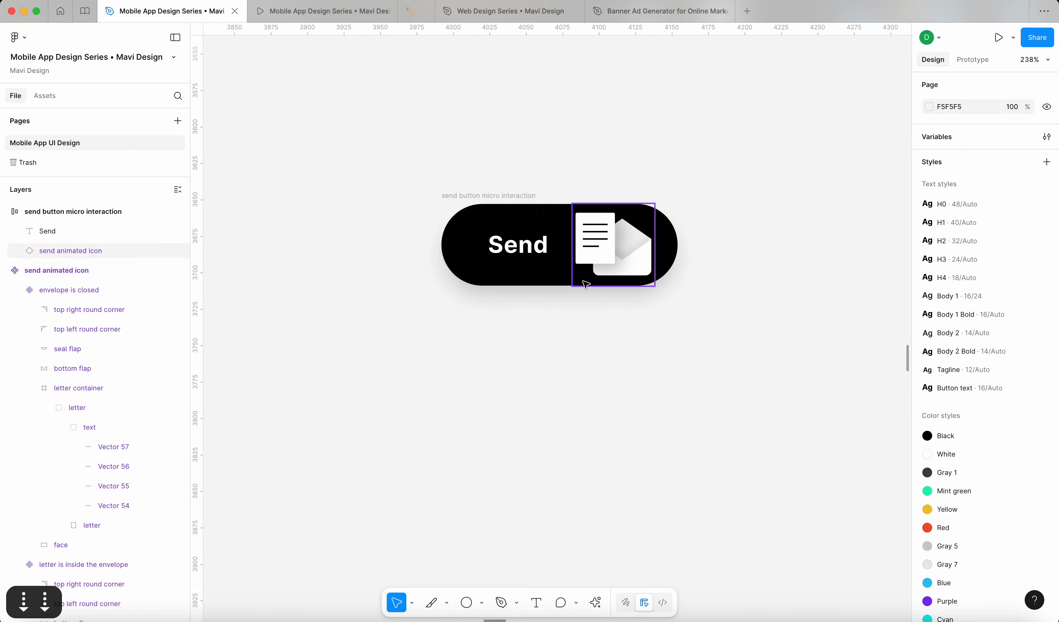
# Step: Set the button's right padding to 24
pyautogui.click(497, 197)
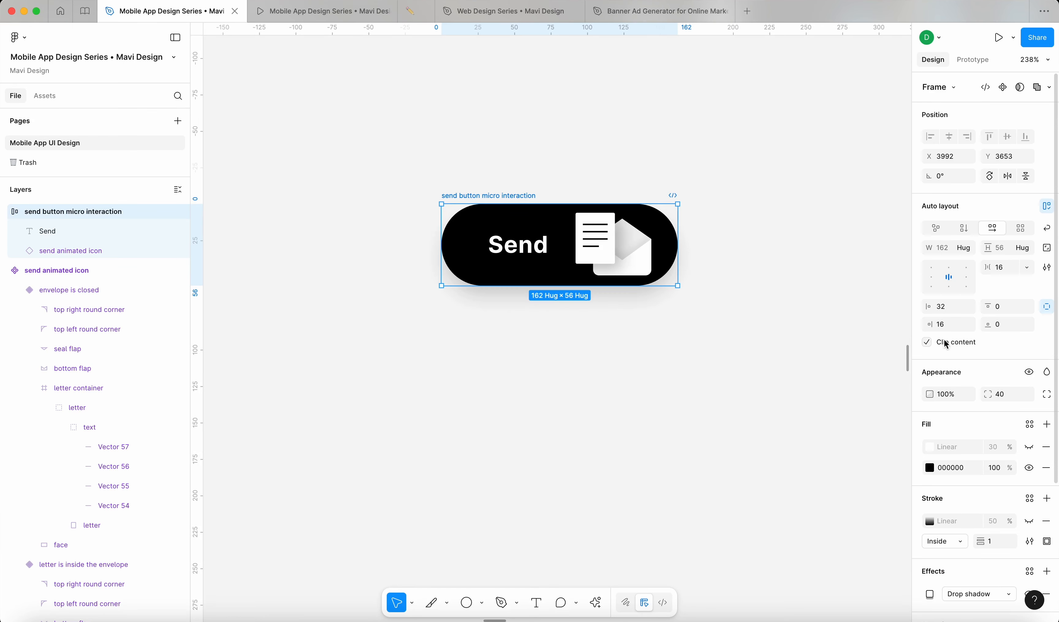
pyautogui.click(944, 326)
pyautogui.hotkey('shift', 'Up')
pyautogui.press('Down')
pyautogui.press('Down')
pyautogui.click(704, 402)
# Step: Move the Send button slightly up and right on the canvas
pyautogui.scroll(-5, 704, 402)
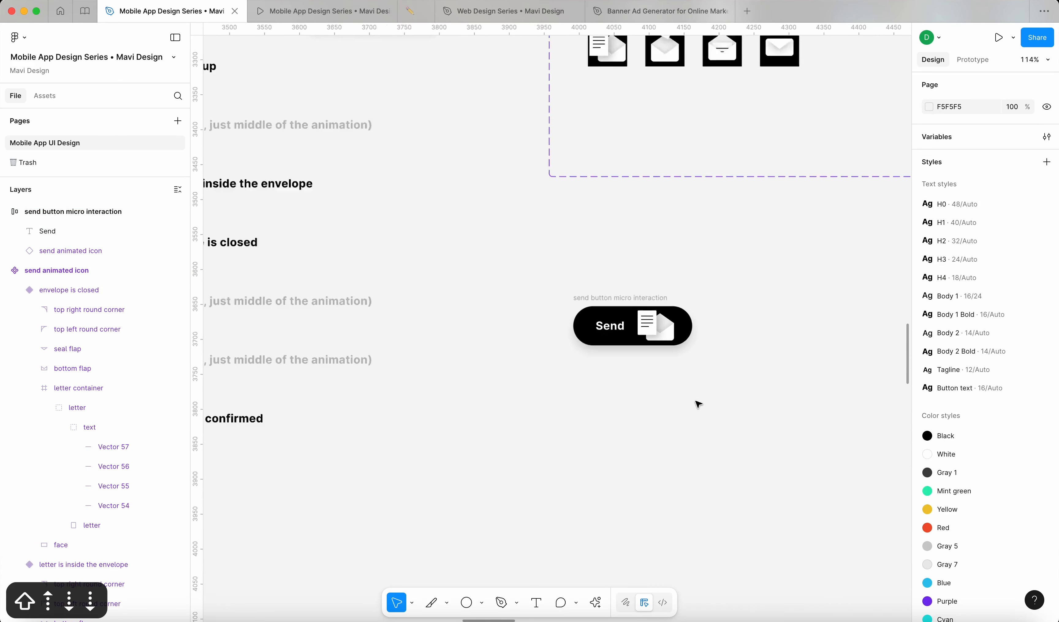
pyautogui.scroll(6, 704, 357)
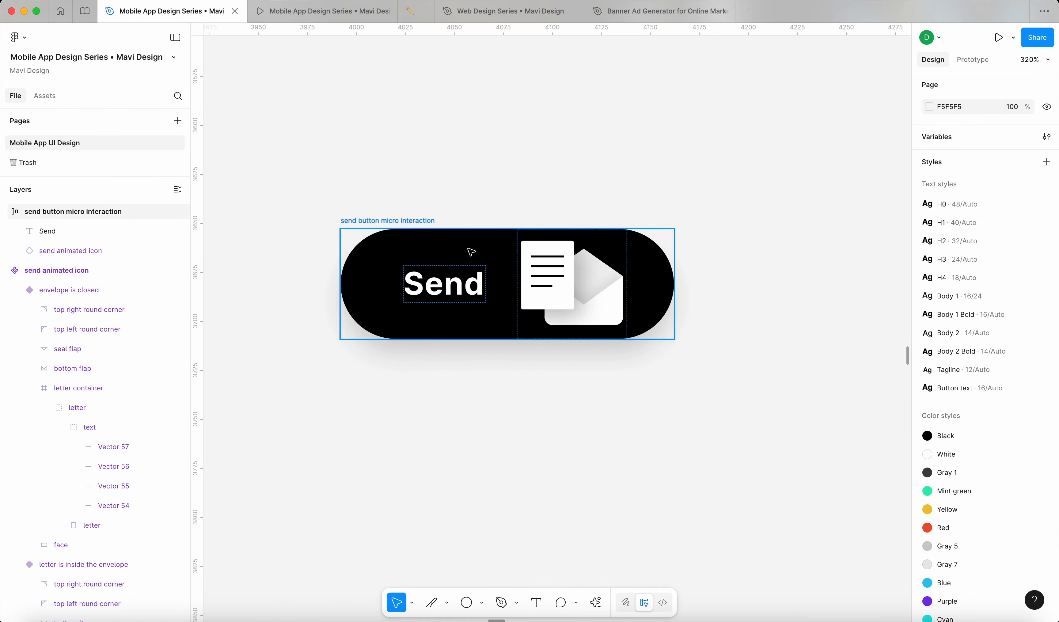
pyautogui.scroll(-6, 642, 239)
pyautogui.click(565, 238)
pyautogui.scroll(-5, 513, 218)
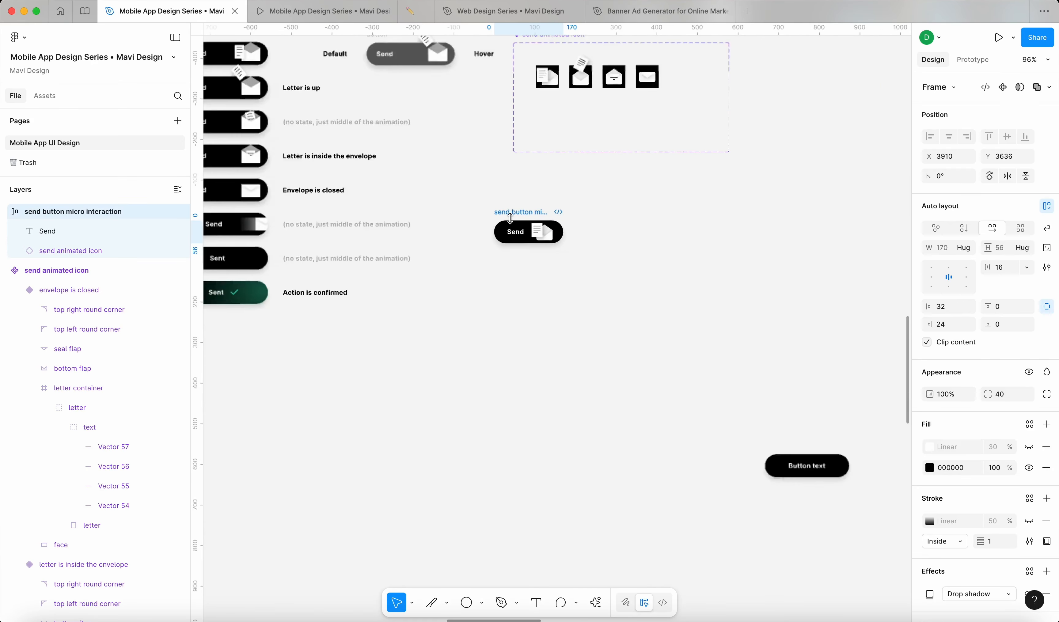
pyautogui.scroll(5, 504, 214)
pyautogui.moveTo(561, 243); pyautogui.dragTo(563, 231)
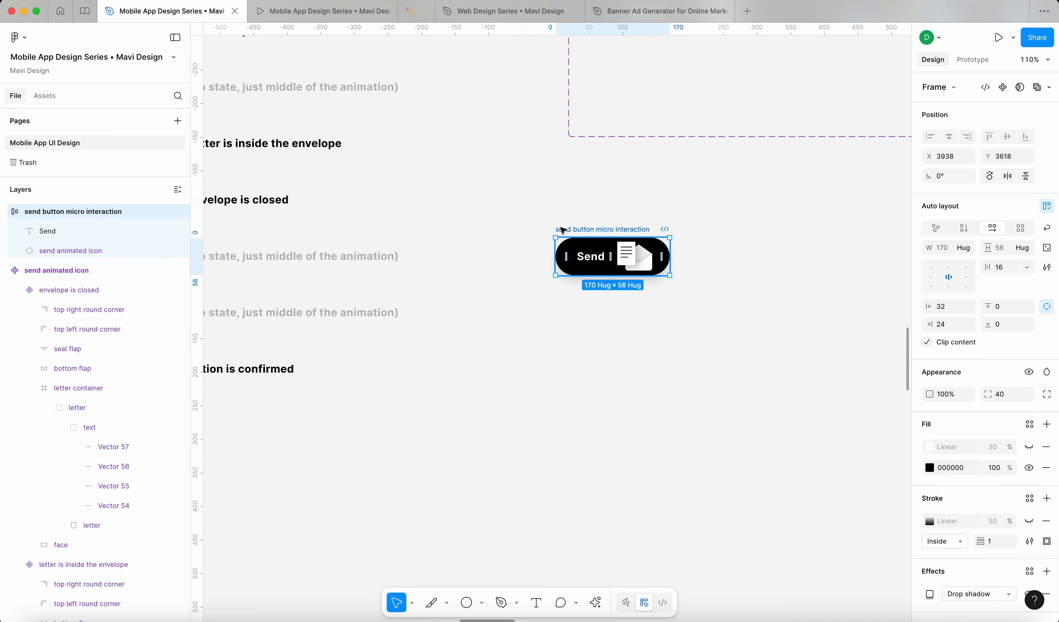
# Step: Make the Send button a component with a second variant and nudge the set up and right
pyautogui.click(1004, 88)
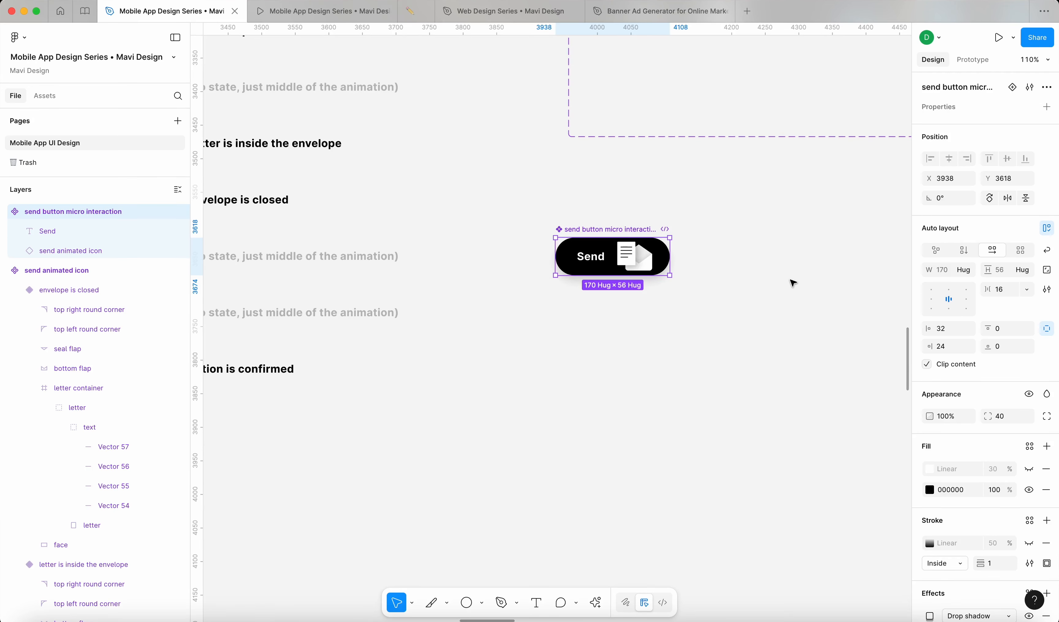
pyautogui.click(1013, 87)
pyautogui.click(809, 408)
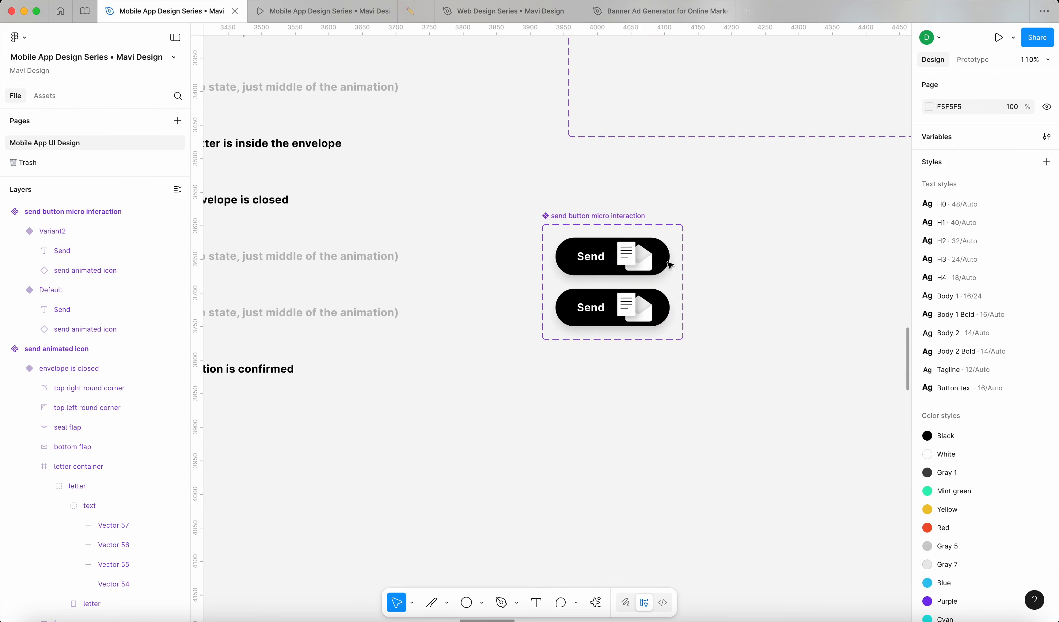
pyautogui.click(614, 227)
pyautogui.scroll(-5, 728, 281)
pyautogui.moveTo(676, 243); pyautogui.dragTo(687, 239)
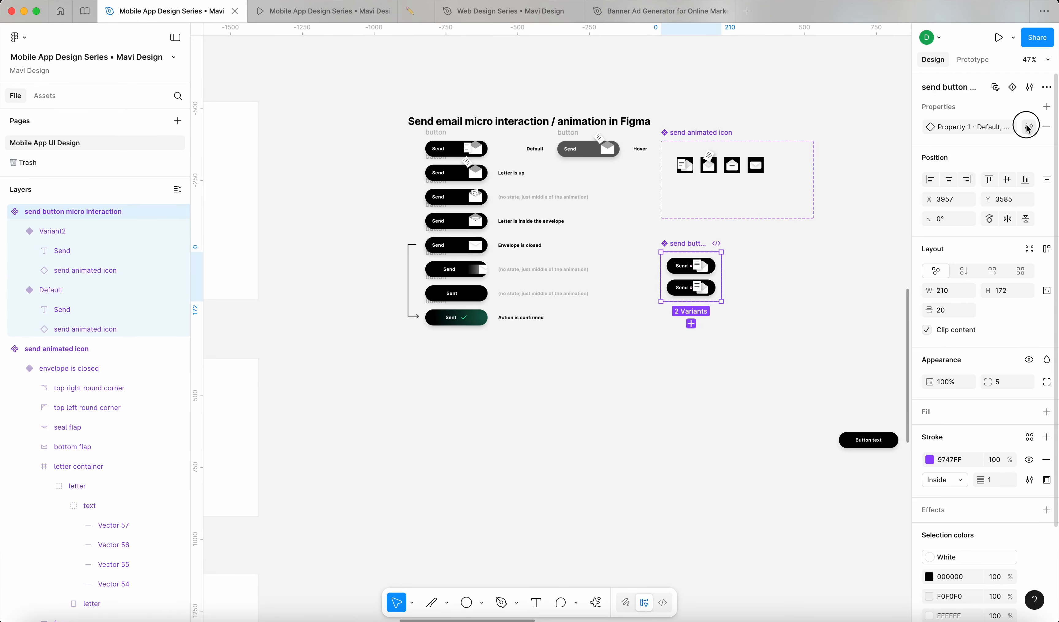
pyautogui.click(1028, 128)
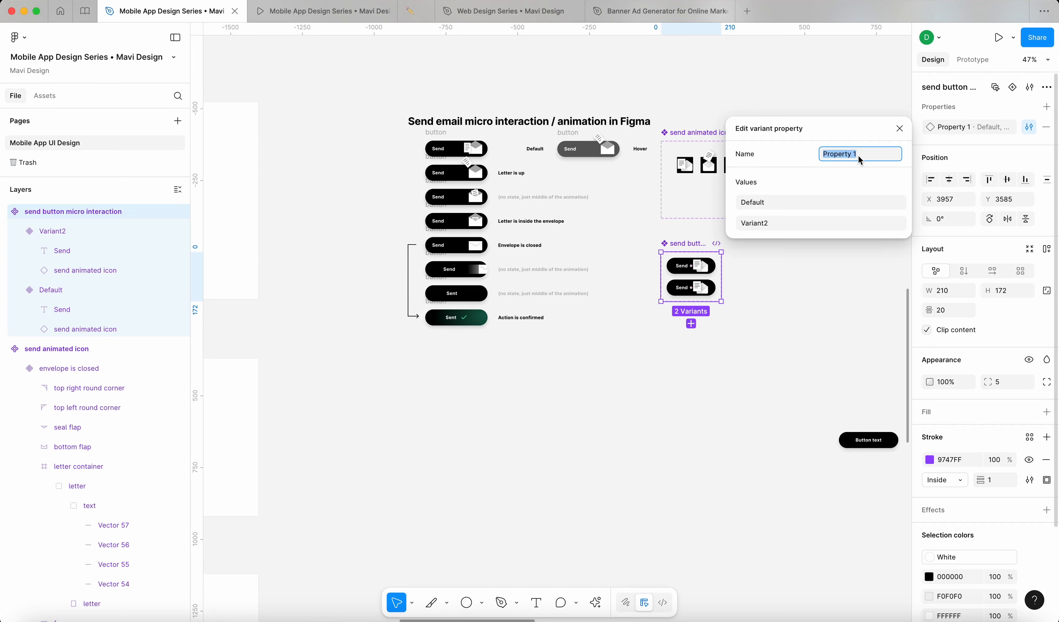
# Step: Rename the variant property to 'state'
pyautogui.write('st')
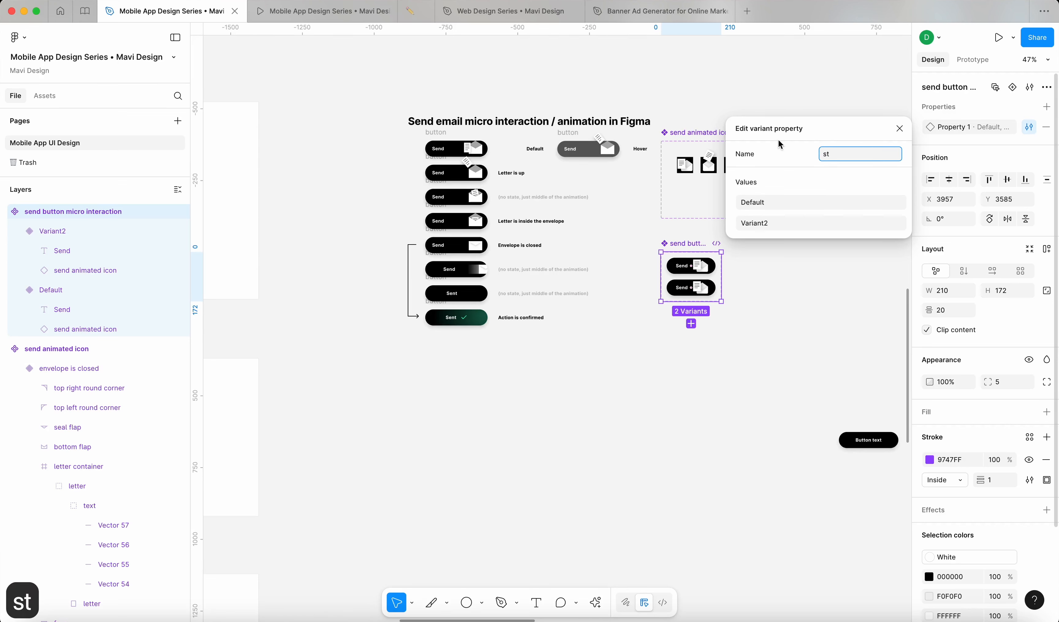
pyautogui.write('ate')
pyautogui.press('Return')
pyautogui.click(779, 308)
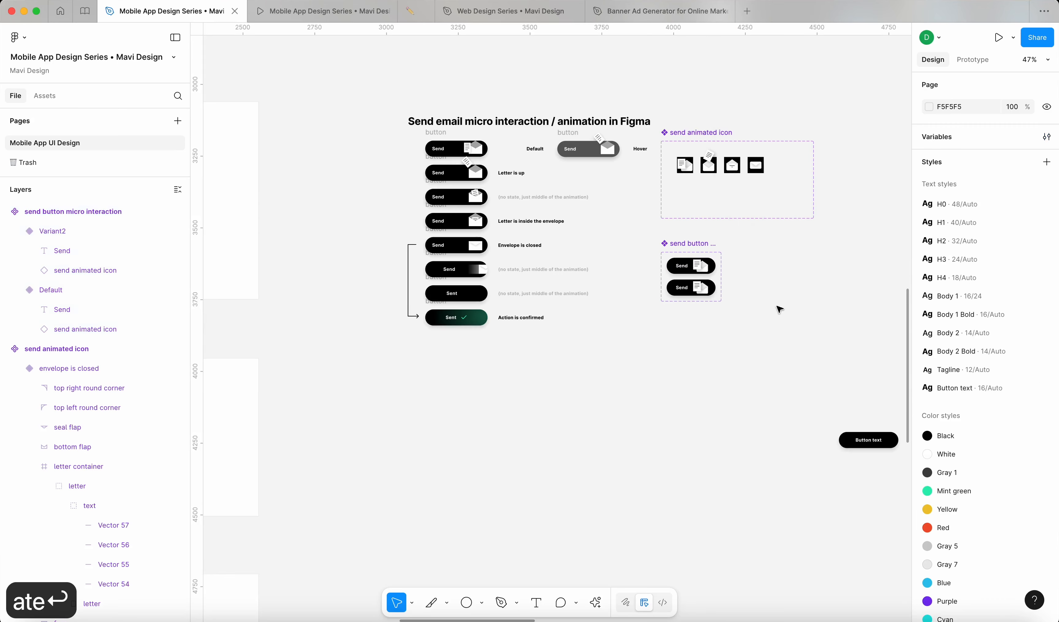
pyautogui.click(696, 243)
pyautogui.click(816, 326)
pyautogui.click(693, 244)
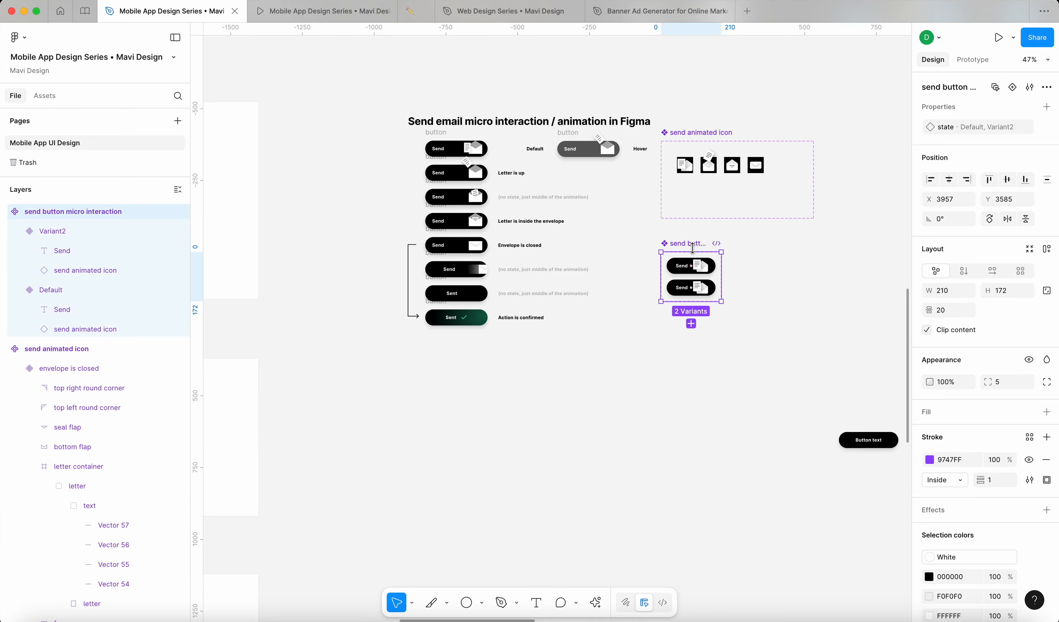
pyautogui.click(745, 252)
# Step: Change the Default value to lowercase 'default' and close the property editor
pyautogui.click(684, 244)
pyautogui.click(1029, 127)
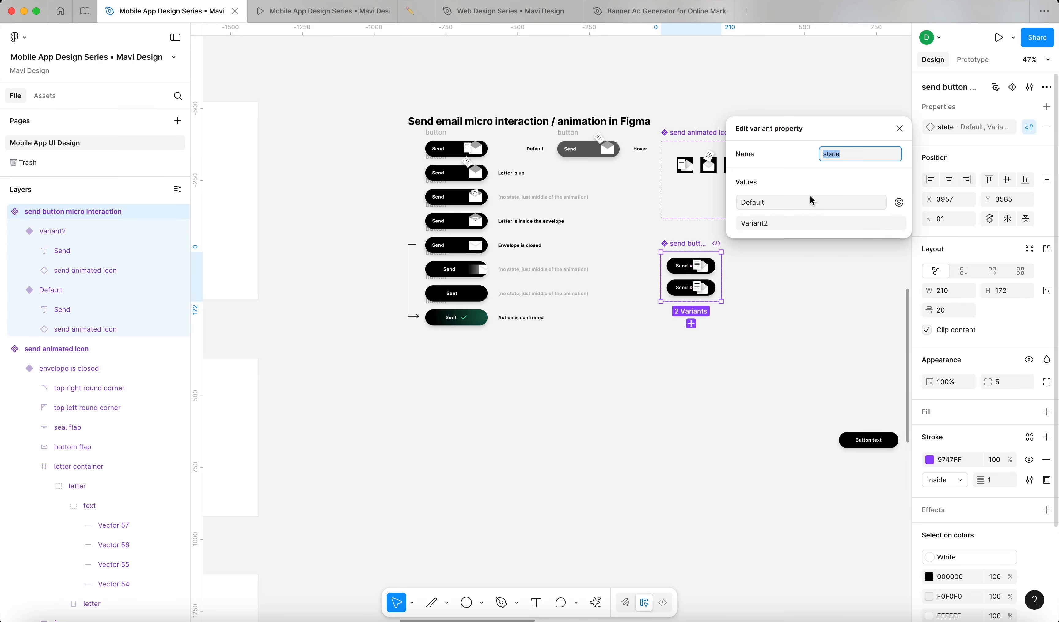
pyautogui.click(813, 204)
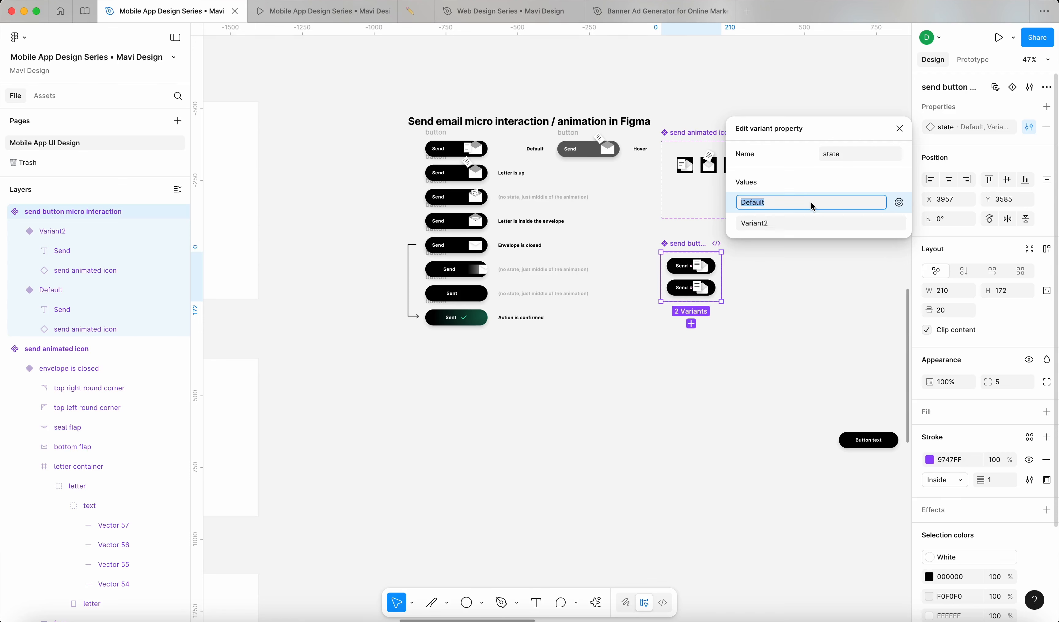
pyautogui.write('de')
pyautogui.click(819, 221)
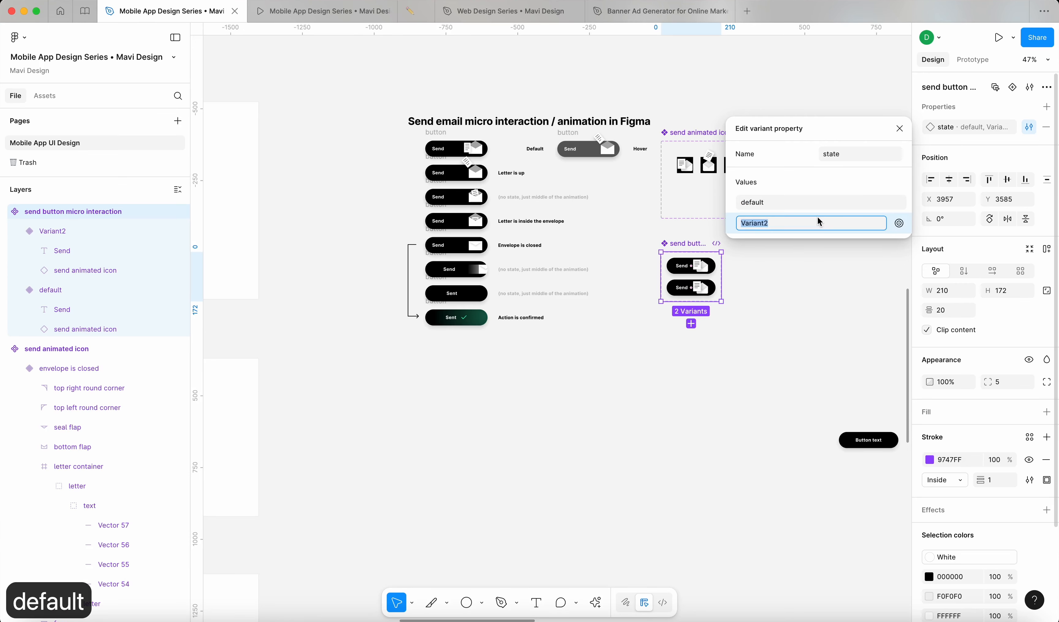
pyautogui.doubleClick(801, 226)
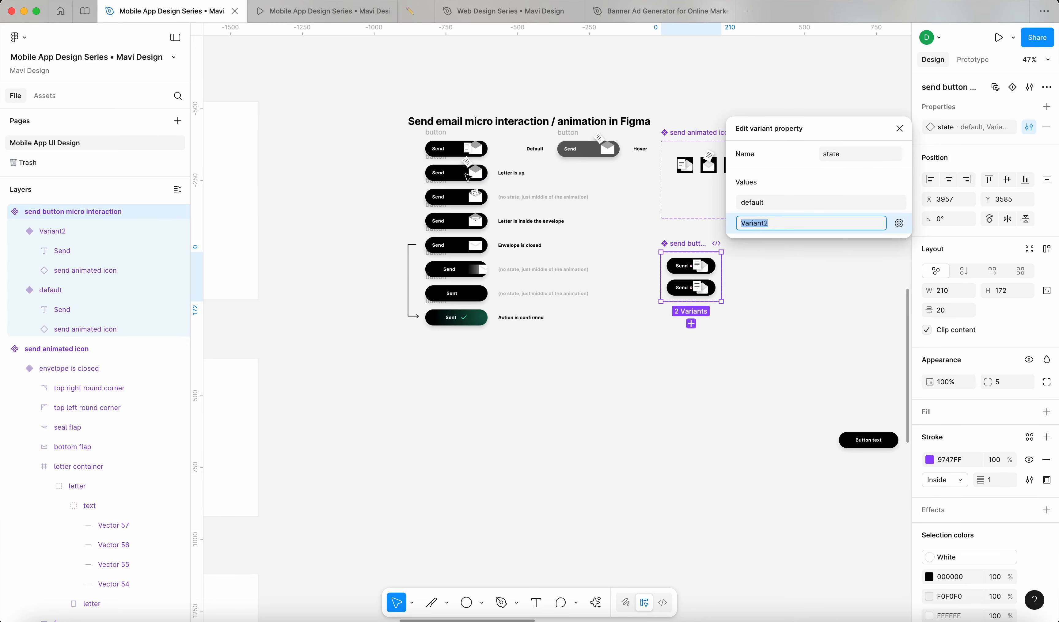
pyautogui.click(900, 128)
pyautogui.scroll(5, 551, 152)
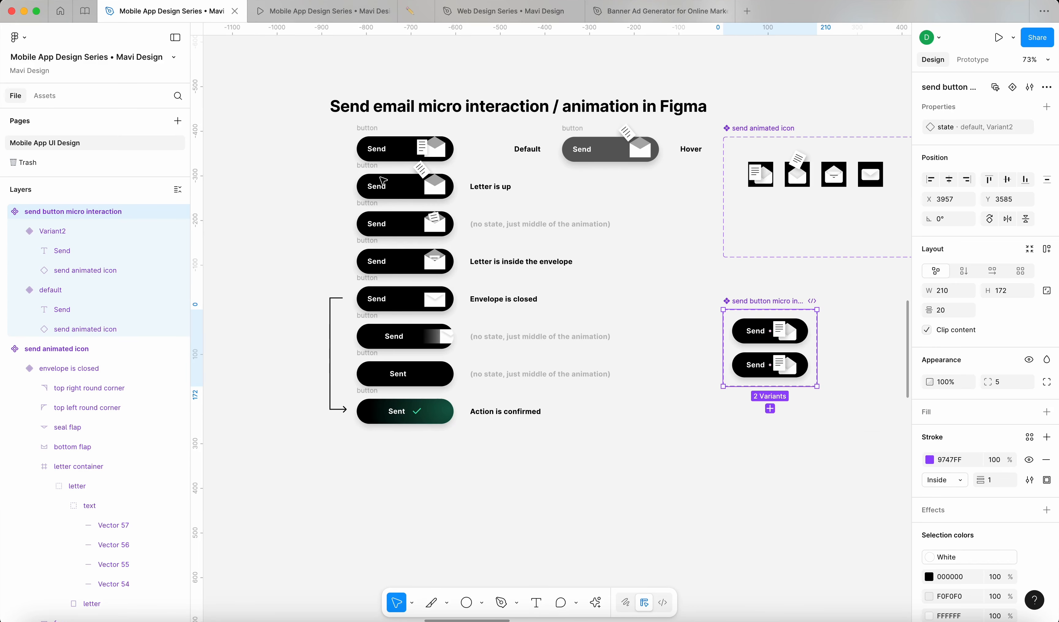
pyautogui.click(509, 192)
# Step: Set the second variant's state value to 'letter is up'
pyautogui.click(756, 365)
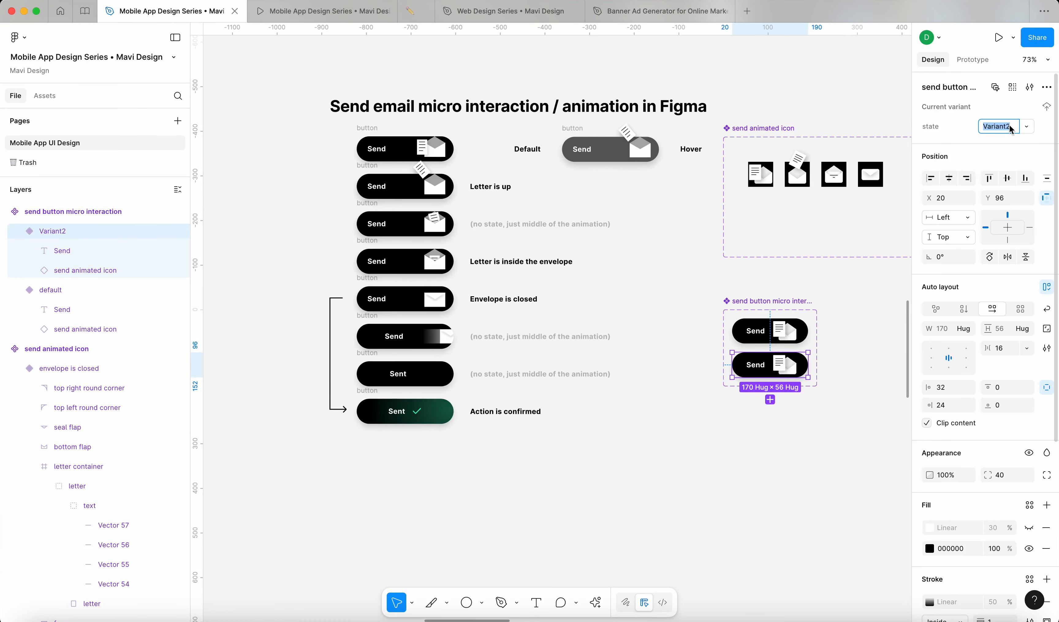
pyautogui.write('lettt')
pyautogui.press('BackSpace')
pyautogui.write('er is up')
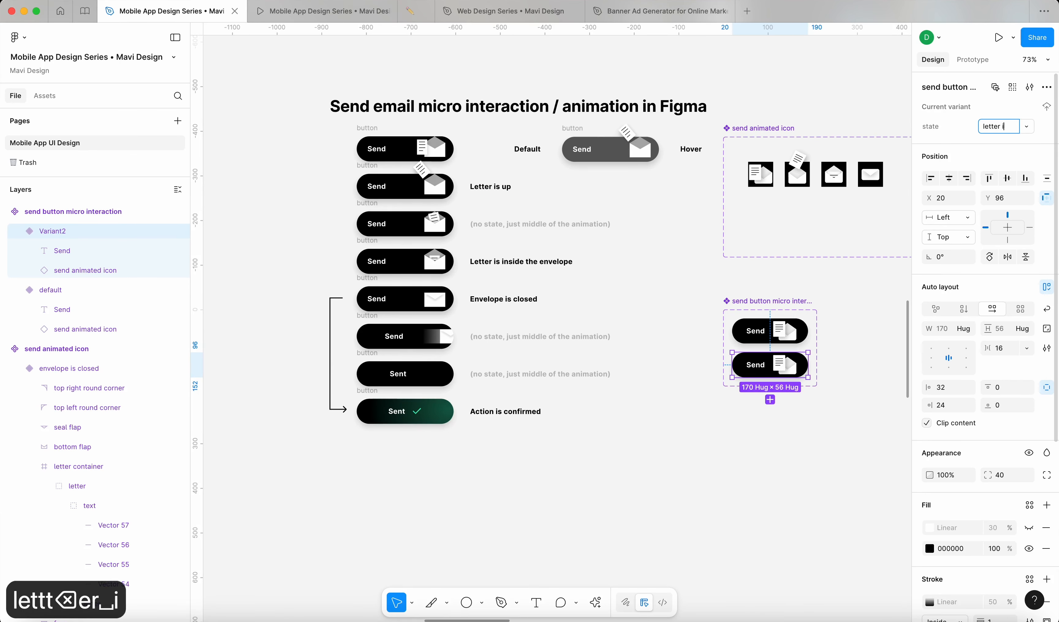
pyautogui.click(853, 274)
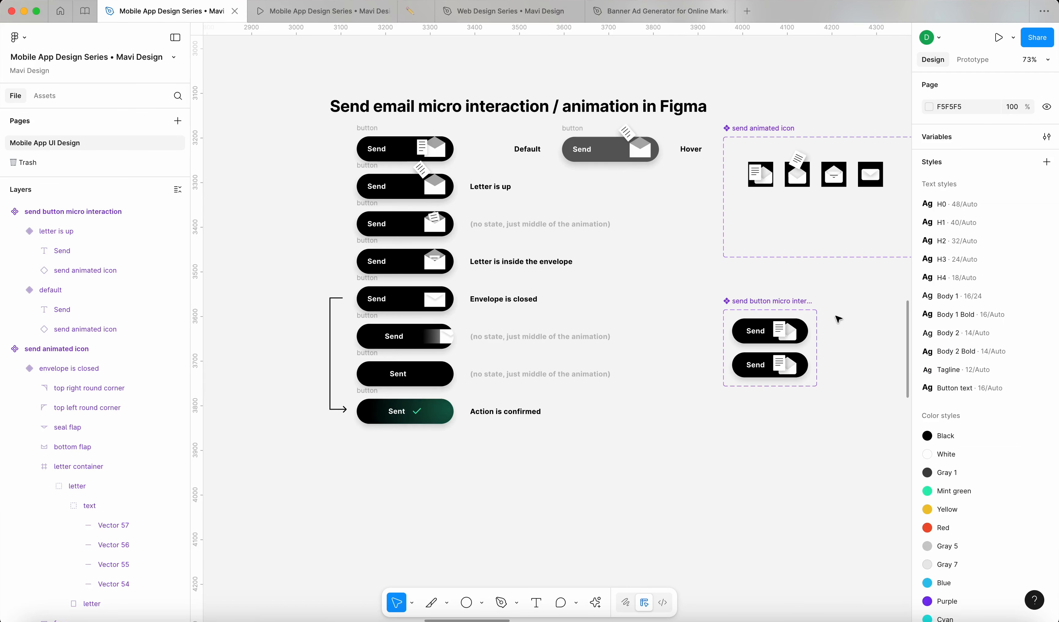
pyautogui.hscroll(5, 707, 317)
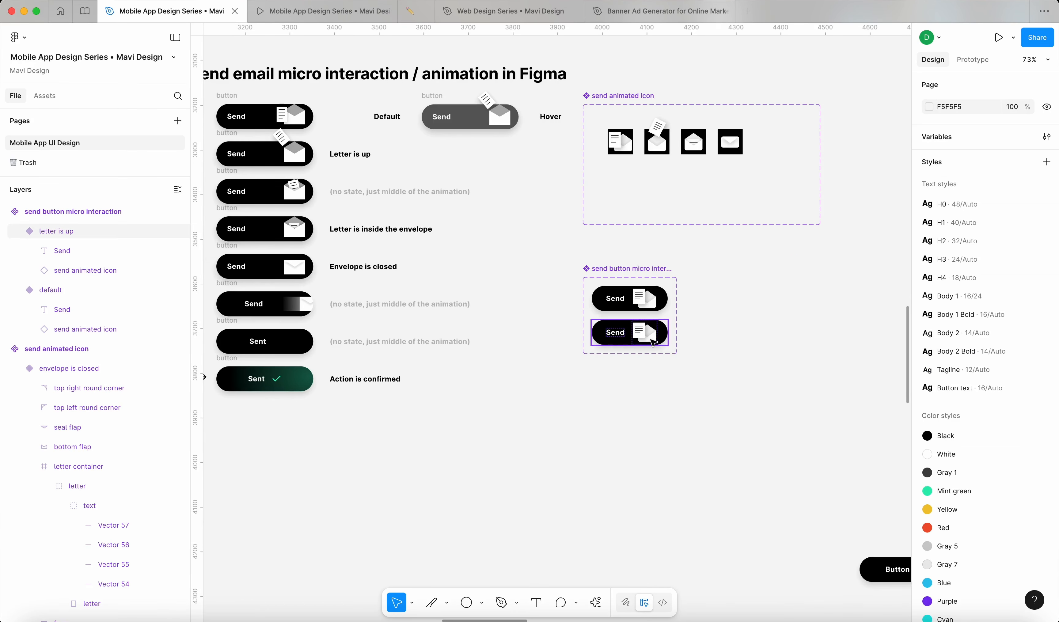
pyautogui.doubleClick(651, 340)
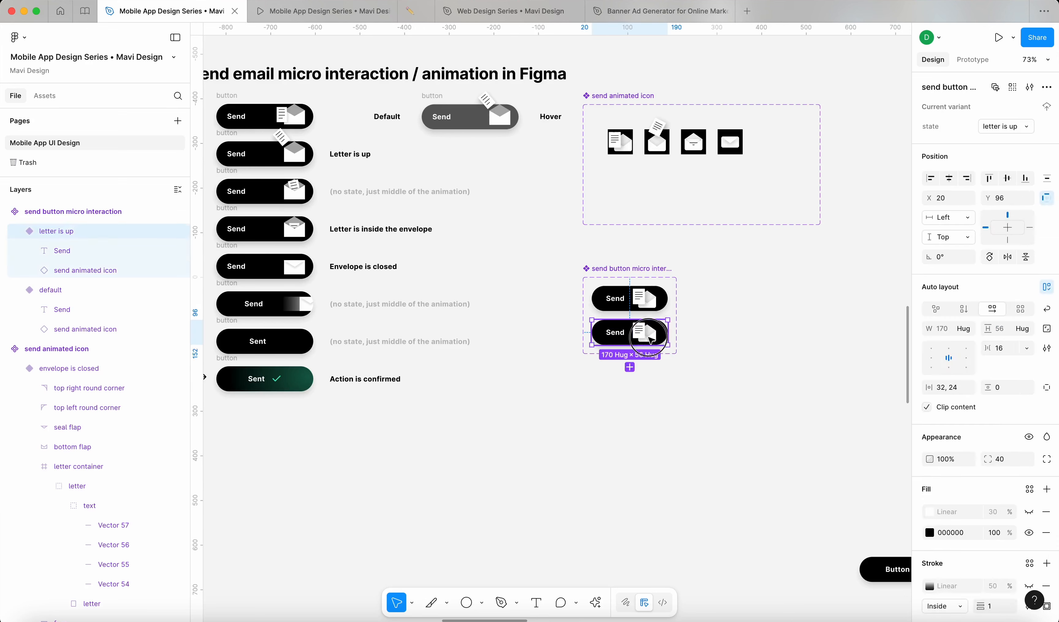
pyautogui.hscroll(-2, 587, 348)
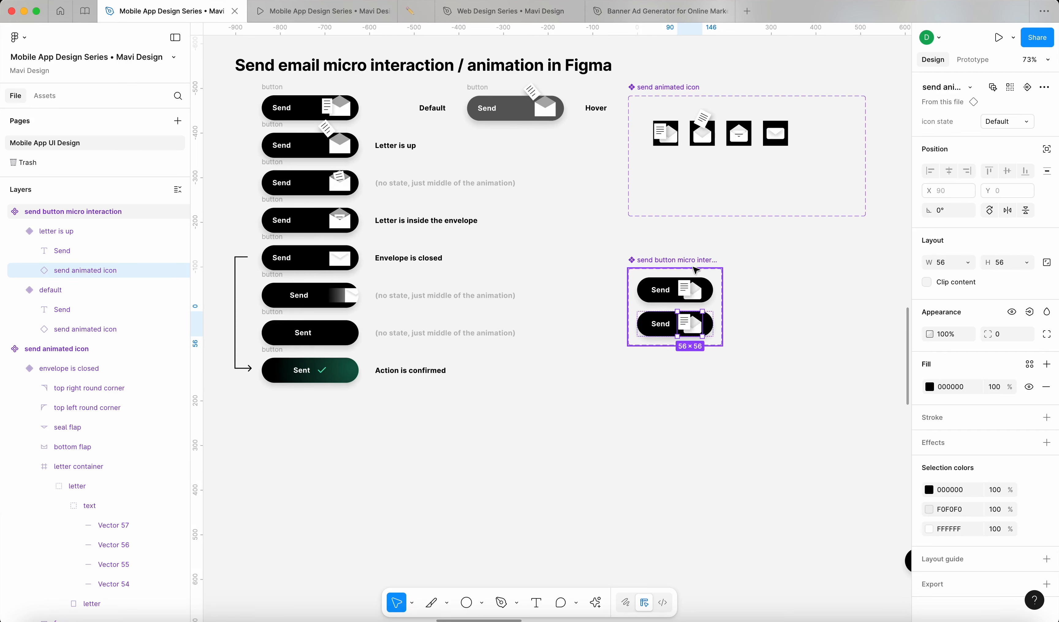
# Step: Set the nested icon's state to 'letter is up'
pyautogui.click(1016, 127)
pyautogui.click(1001, 142)
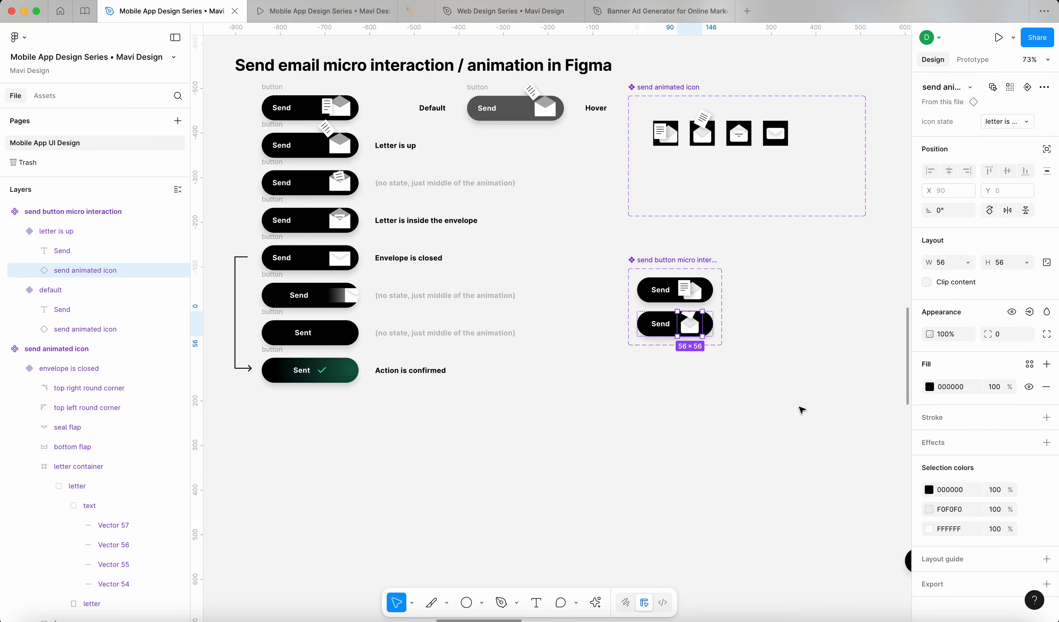
pyautogui.click(799, 407)
pyautogui.scroll(5, 799, 372)
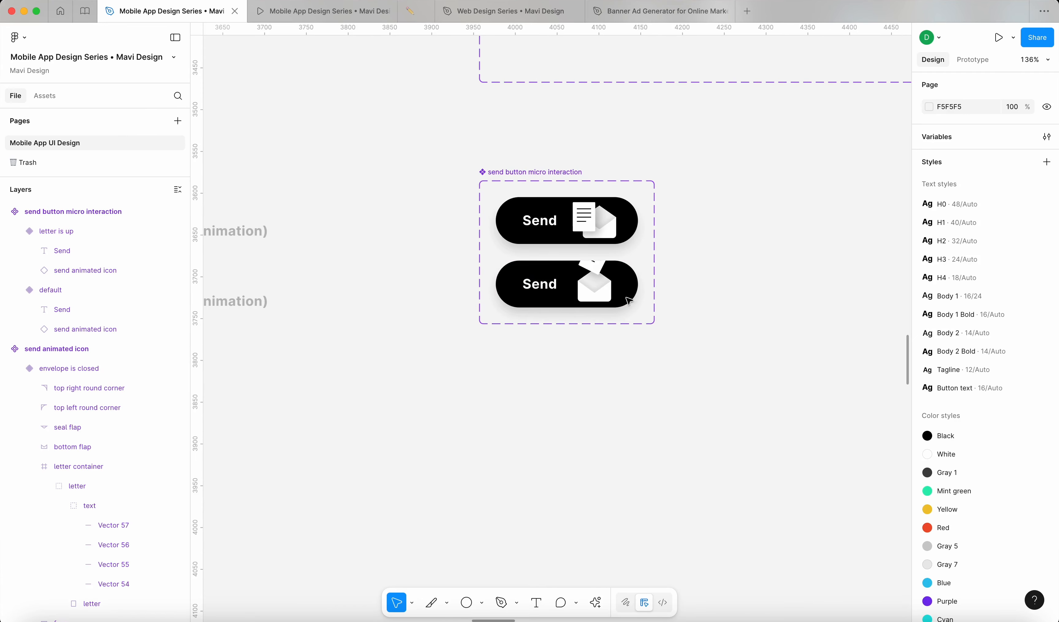
# Step: Turn off Clip content on the letter is up variant so the letter extends past the button
pyautogui.click(581, 291)
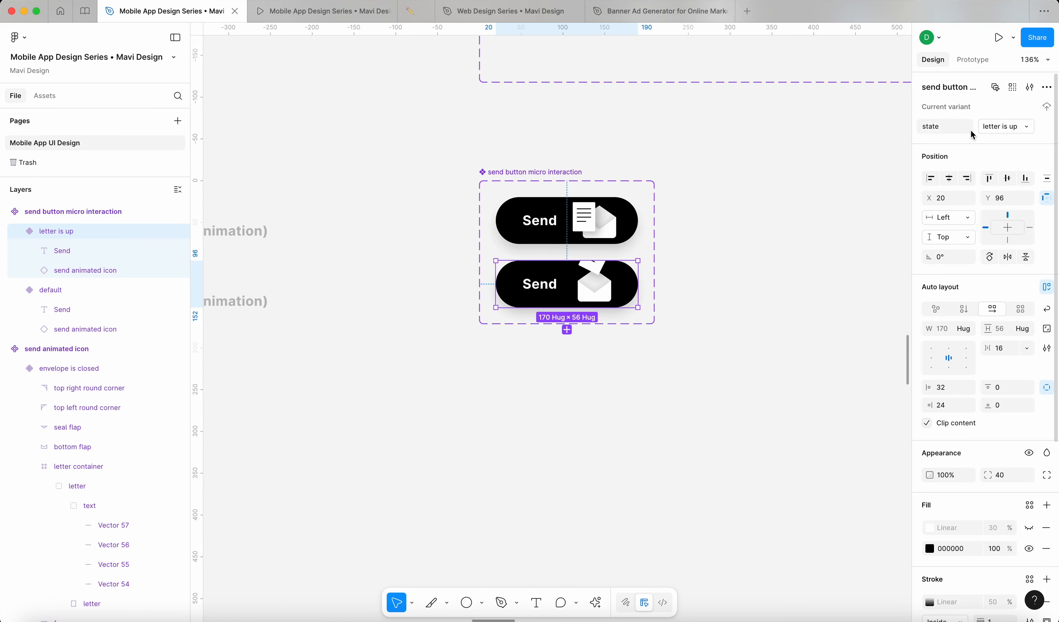
pyautogui.click(568, 227)
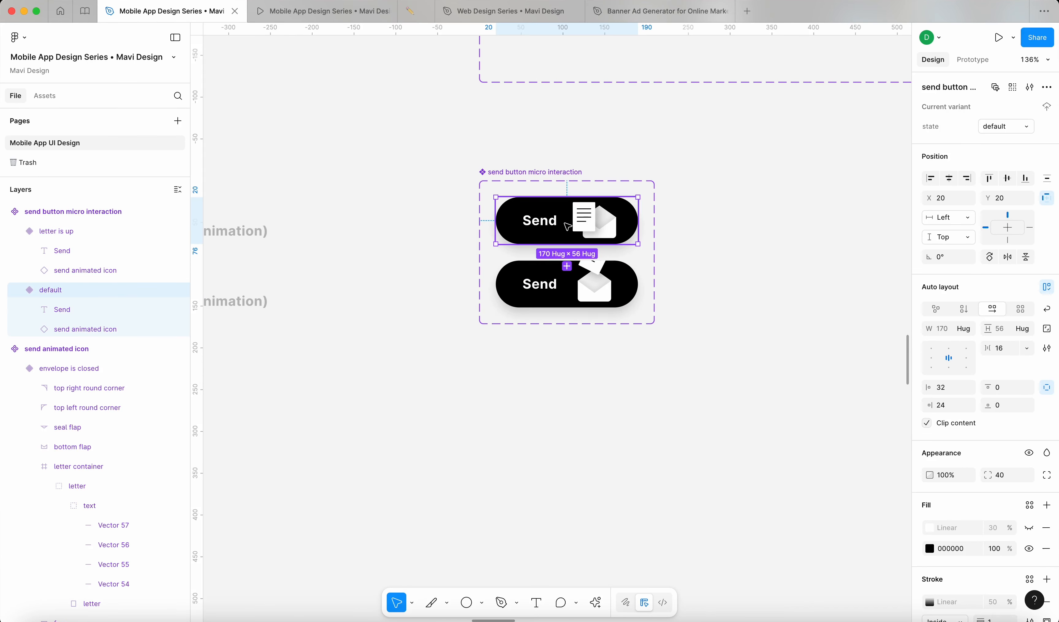
pyautogui.scroll(10, 614, 251)
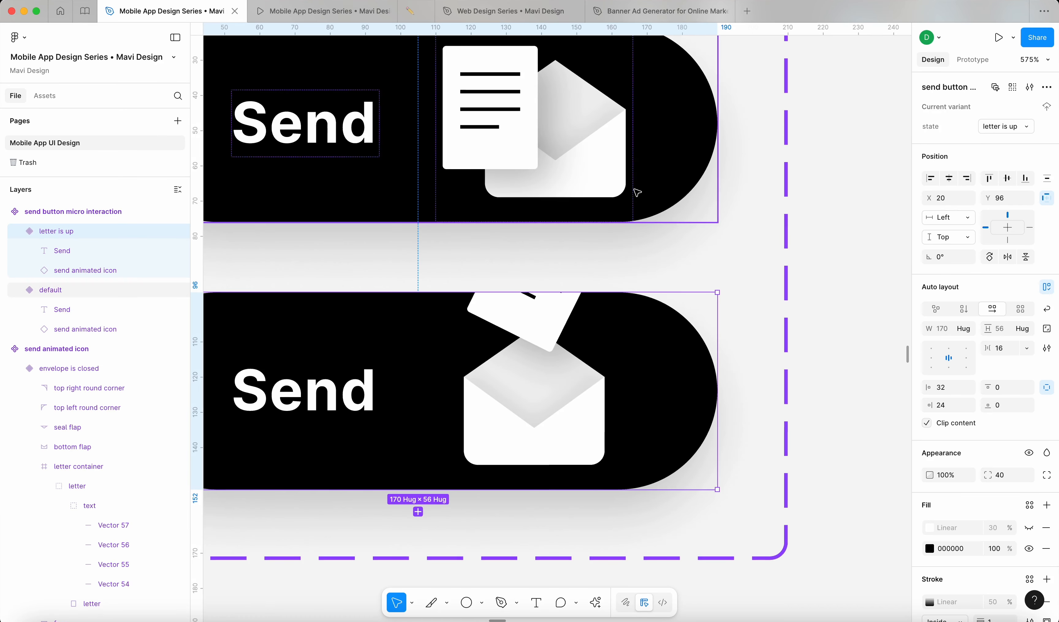
pyautogui.scroll(-5, 561, 332)
pyautogui.click(553, 350)
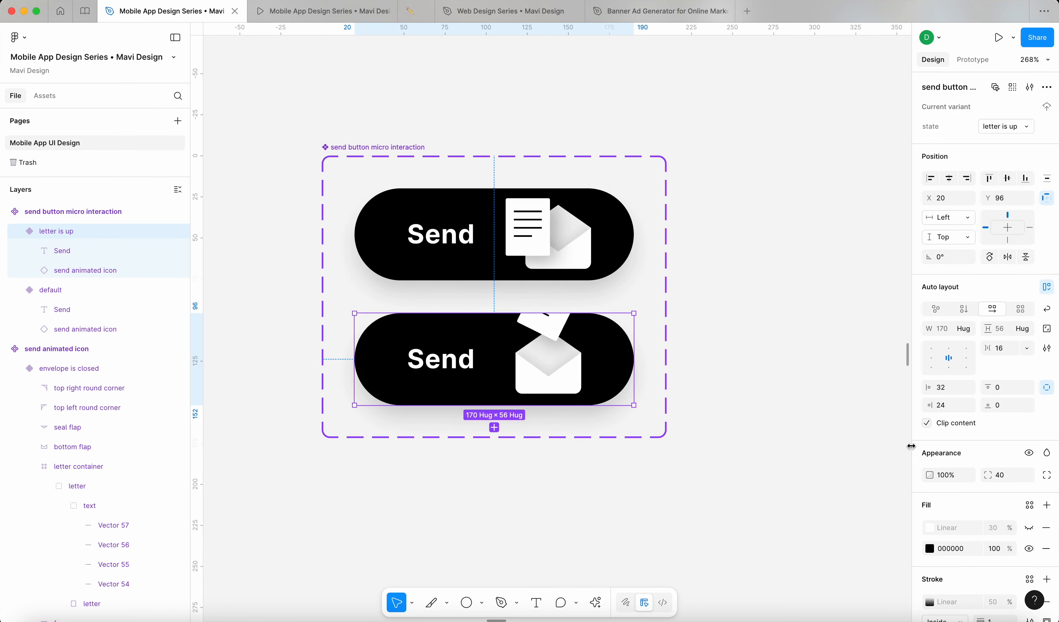
pyautogui.click(927, 425)
pyautogui.click(746, 482)
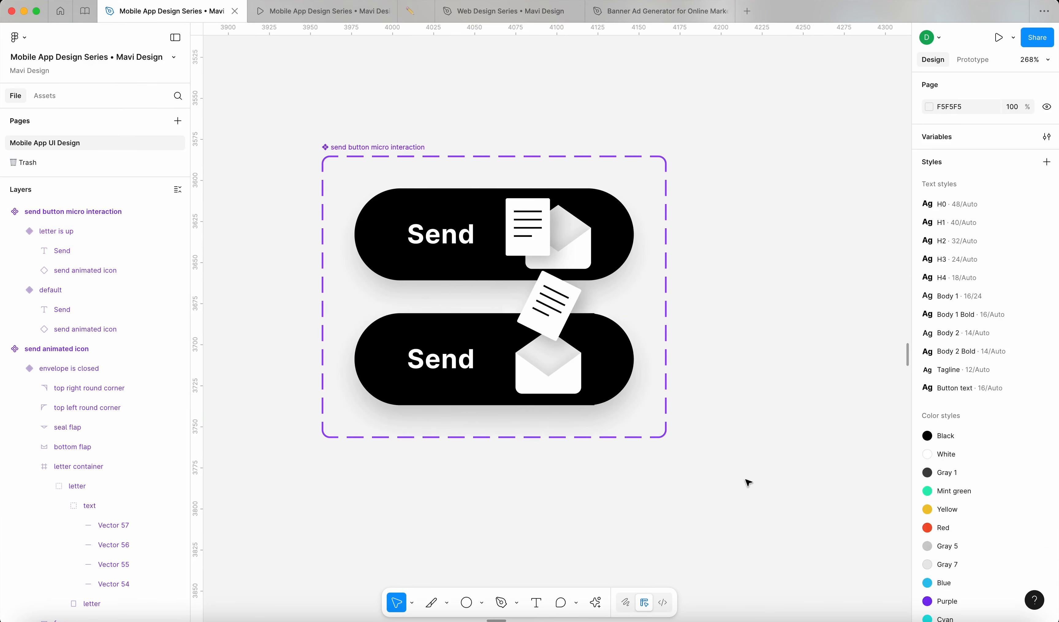
# Step: Recheck the lower letter is up button, leaving Clip content off so the letter sticks out
pyautogui.click(495, 363)
pyautogui.click(934, 425)
pyautogui.click(927, 424)
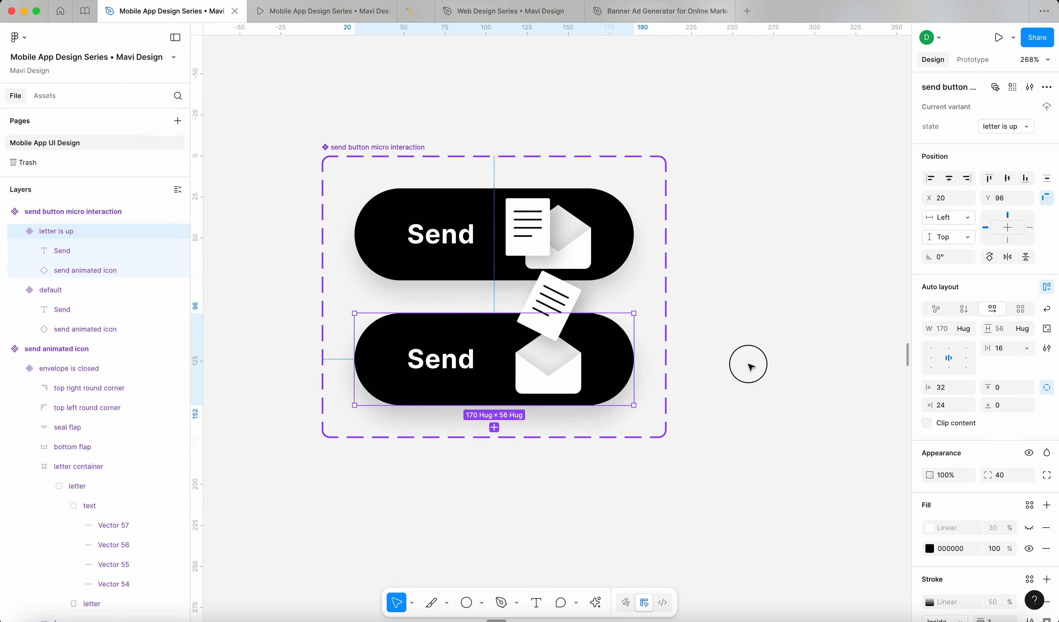
pyautogui.click(747, 362)
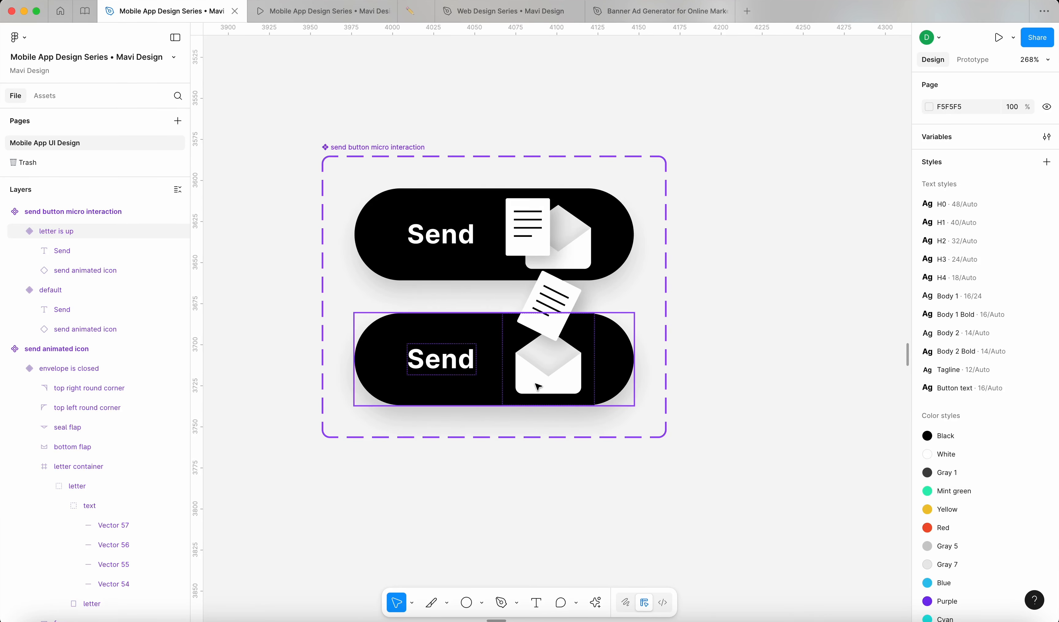
pyautogui.click(462, 246)
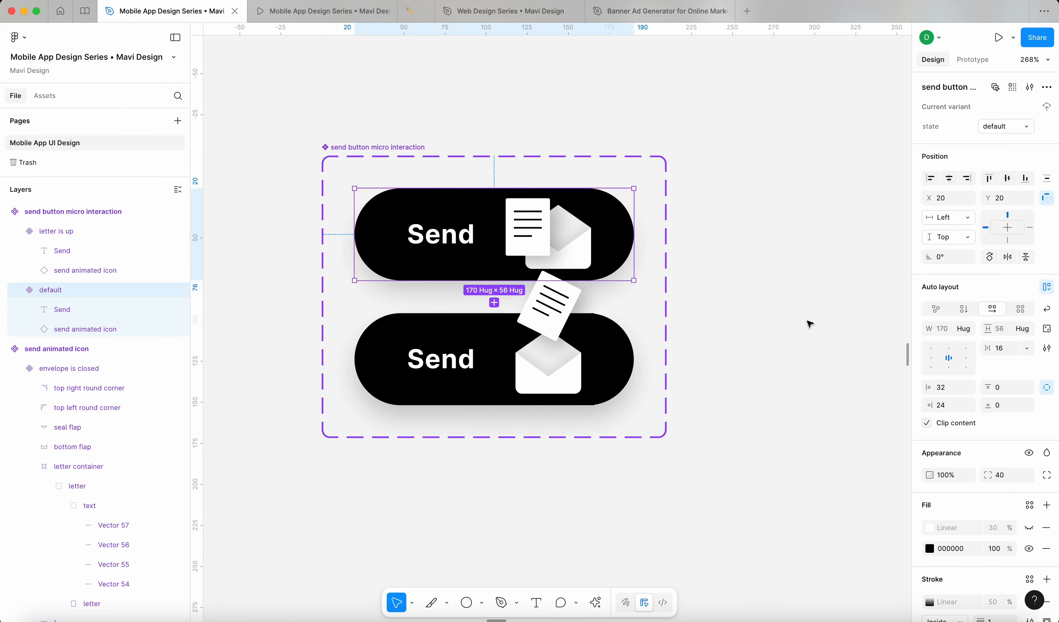
pyautogui.click(832, 398)
# Step: Adjust the spacing between the two variants and make the component set taller
pyautogui.click(357, 151)
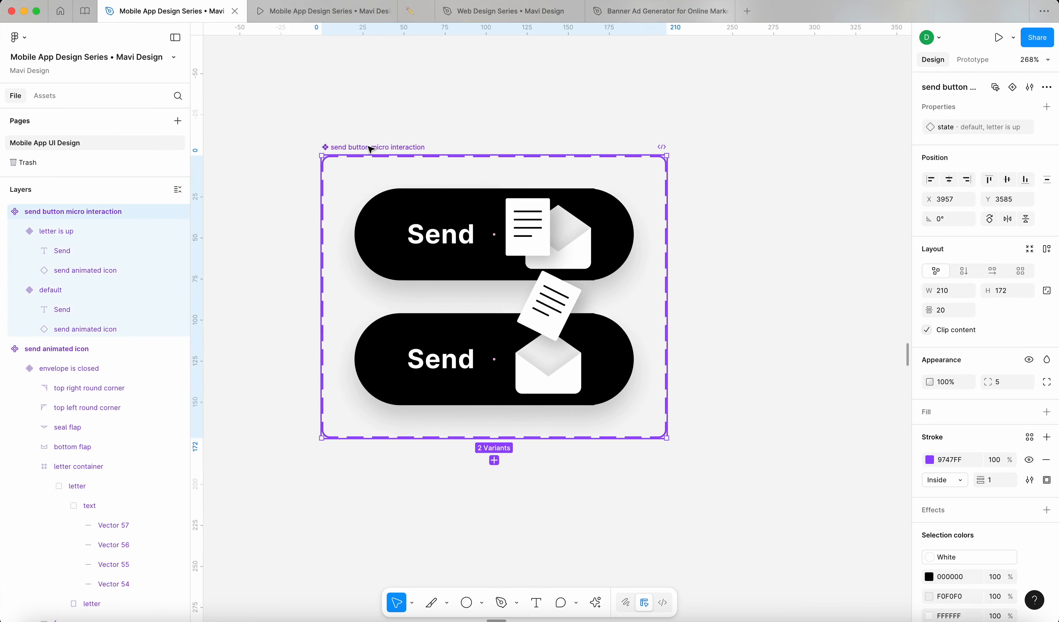
pyautogui.moveTo(928, 311); pyautogui.dragTo(947, 323)
pyautogui.click(760, 277)
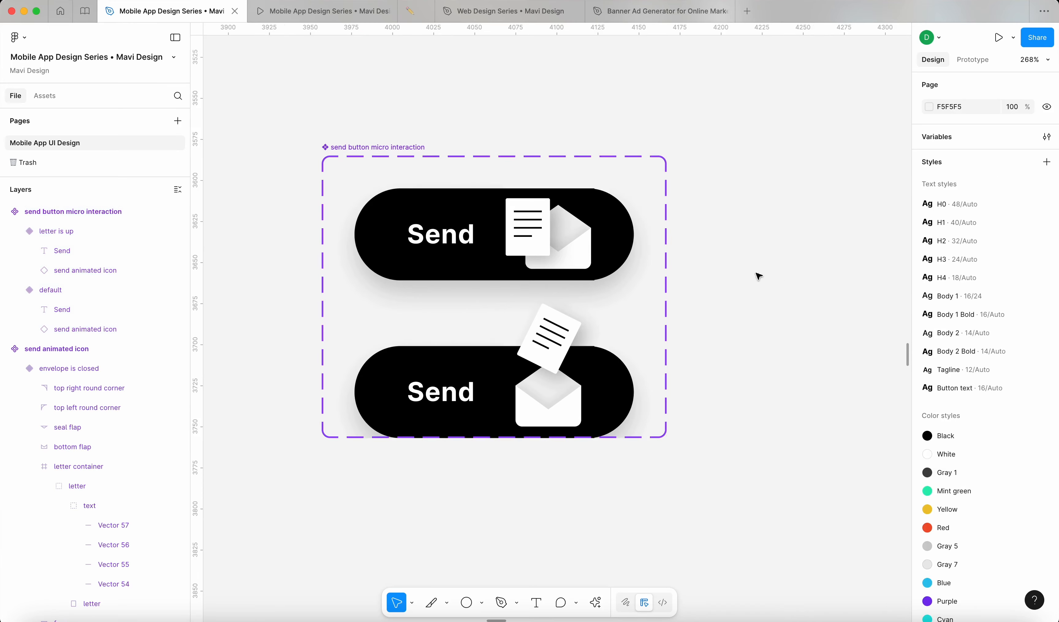
pyautogui.click(612, 434)
pyautogui.moveTo(612, 434); pyautogui.dragTo(637, 530)
pyautogui.click(847, 345)
# Step: Delete the Drop shadow effect from the top and bottom Send variants
pyautogui.scroll(2, 812, 333)
pyautogui.click(610, 307)
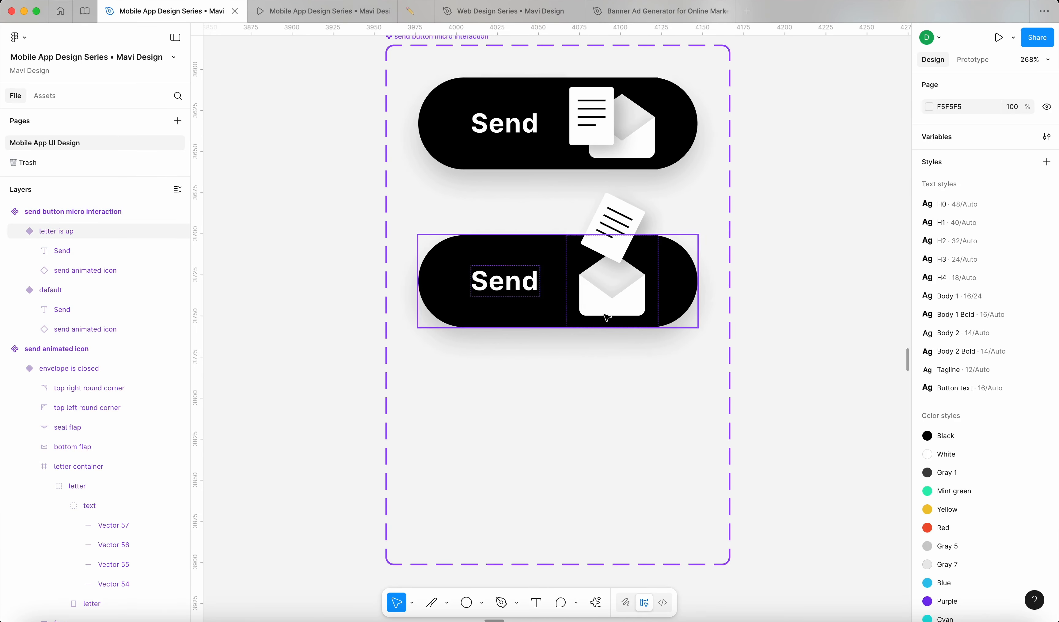
pyautogui.keyDown('shift'); pyautogui.click(520, 126); pyautogui.keyUp('shift')
pyautogui.scroll(-6, 1039, 516)
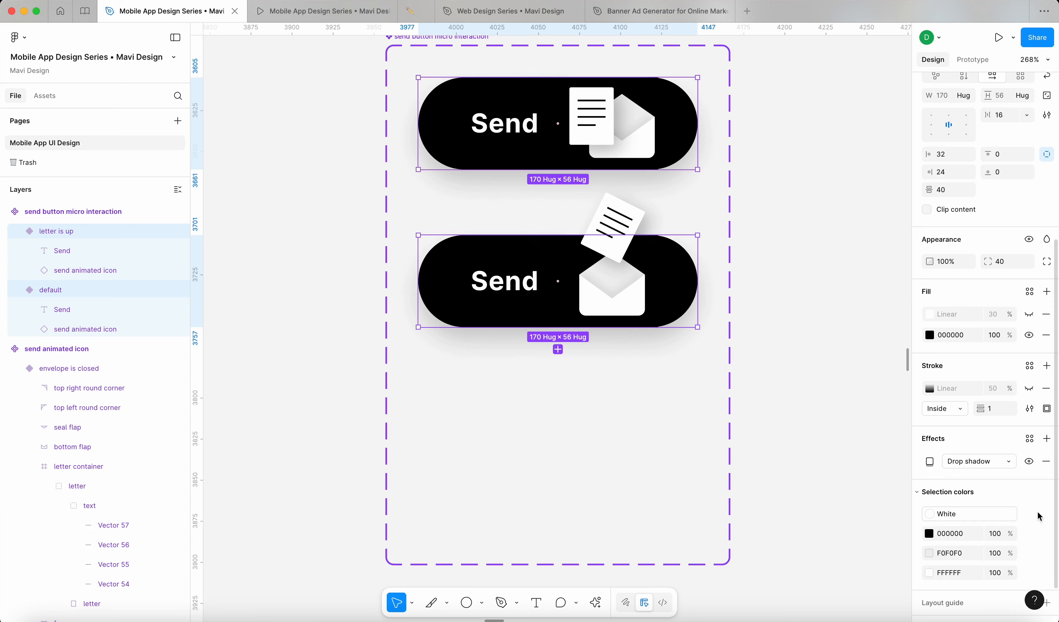
pyautogui.click(1047, 464)
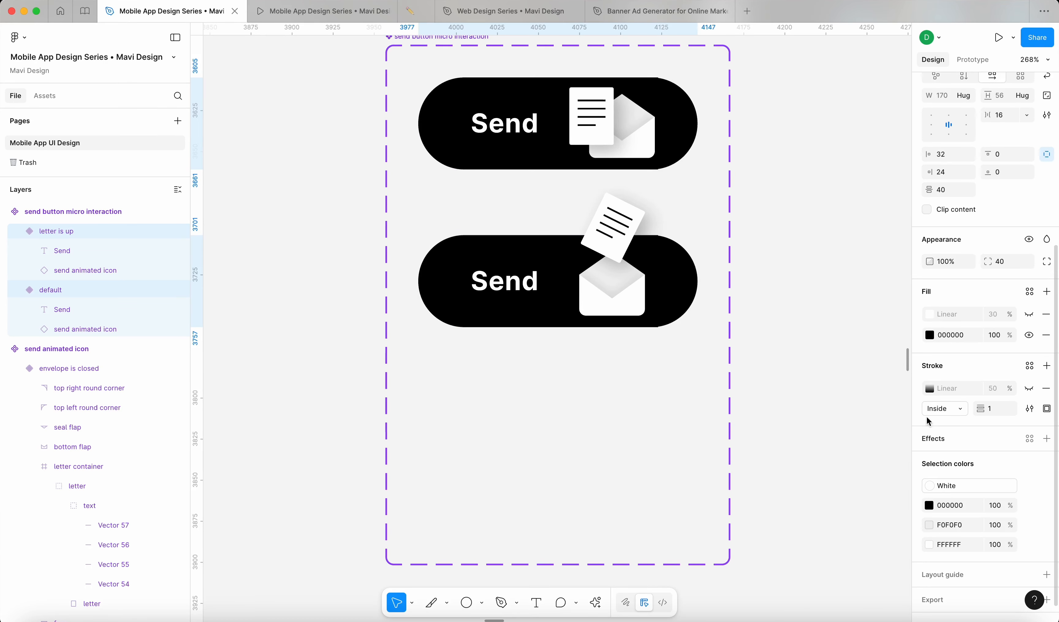
pyautogui.click(861, 395)
# Step: Look around the canvas and inspect the icon inside the default button
pyautogui.scroll(-3, 841, 397)
pyautogui.hscroll(1, 833, 399)
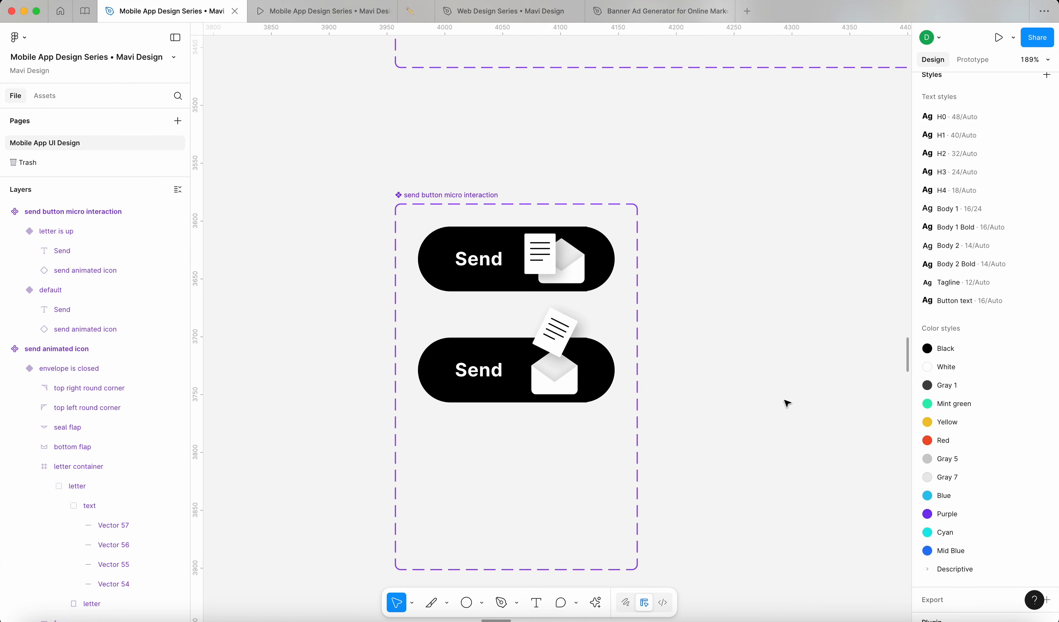
pyautogui.scroll(8, 585, 239)
pyautogui.scroll(-6, 540, 220)
pyautogui.scroll(-5, 721, 386)
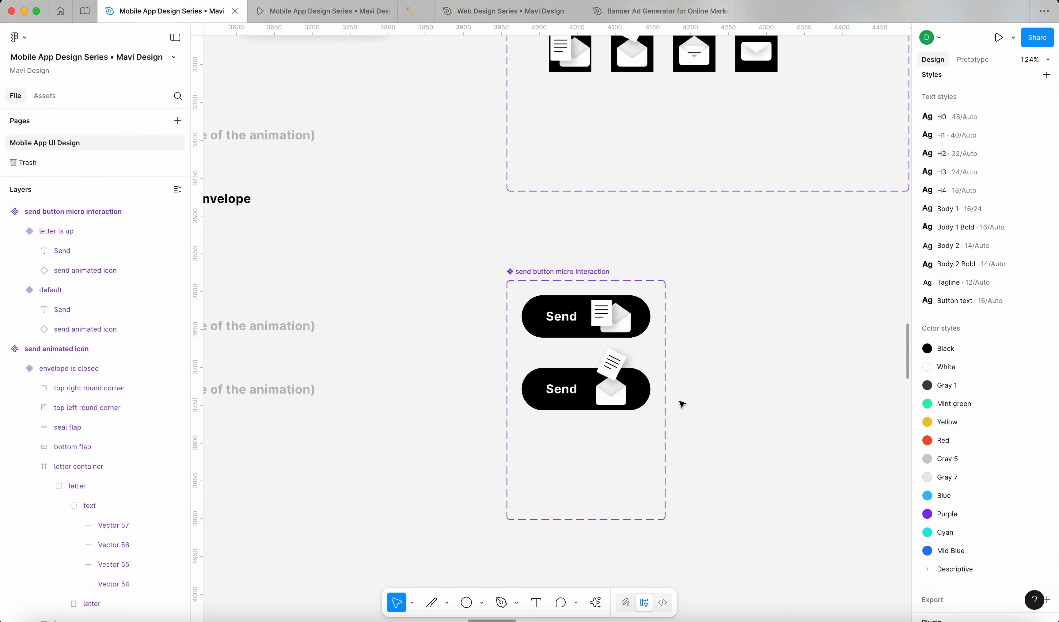
pyautogui.scroll(2, 686, 397)
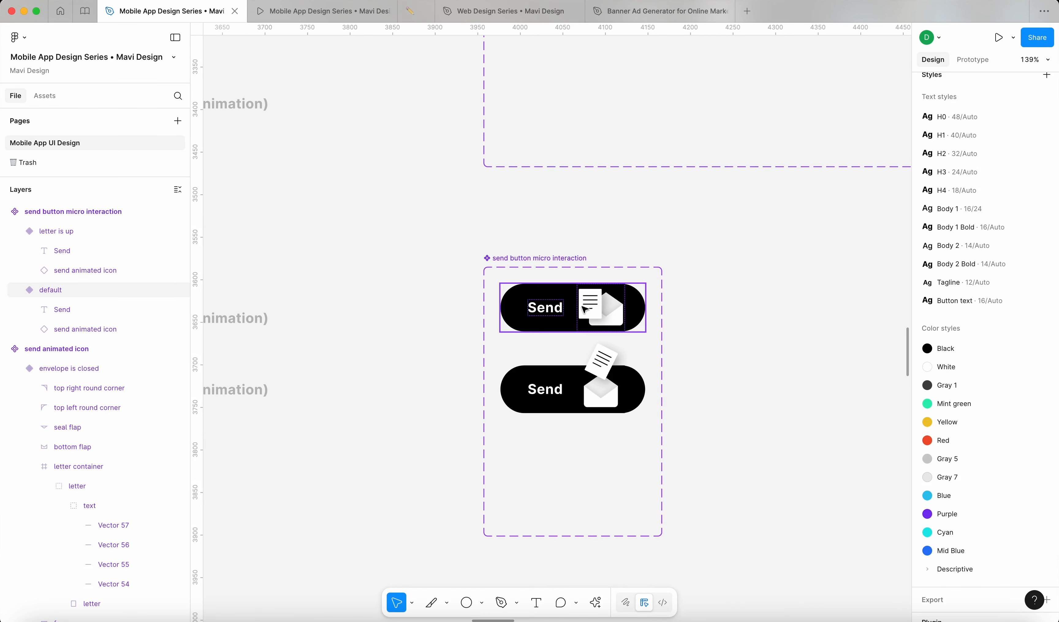
pyautogui.scroll(10, 586, 309)
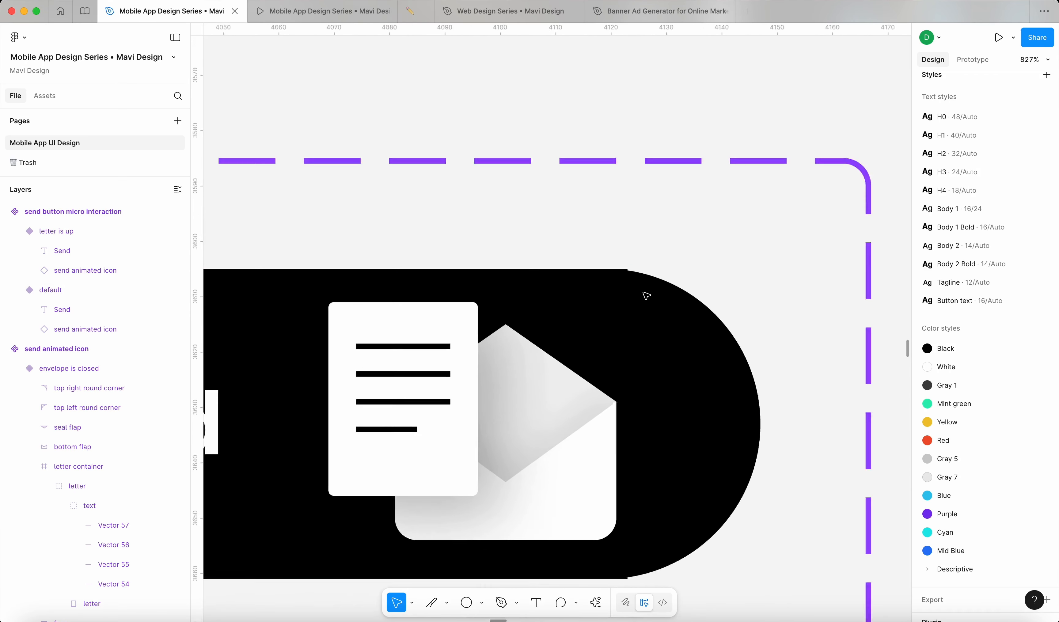
pyautogui.scroll(10, 647, 296)
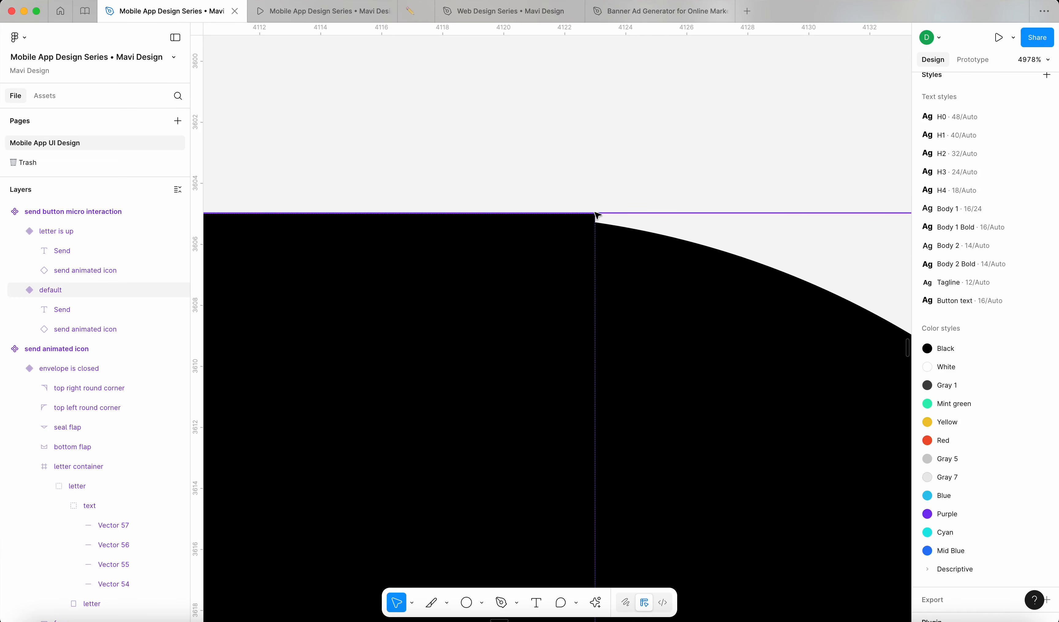
pyautogui.scroll(-3, 594, 231)
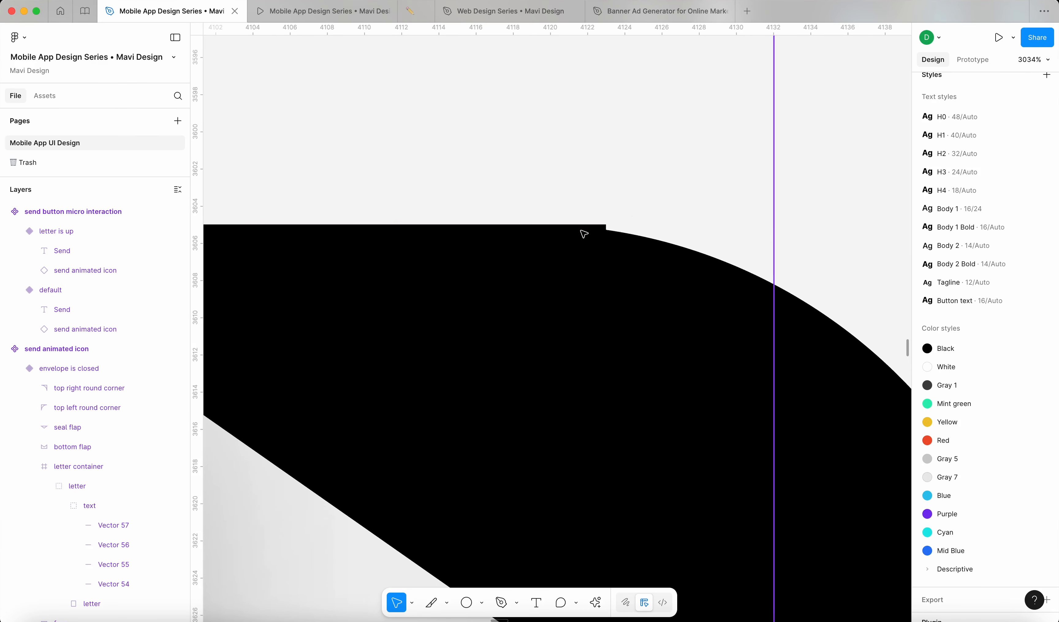
pyautogui.scroll(-10, 606, 230)
pyautogui.doubleClick(569, 254)
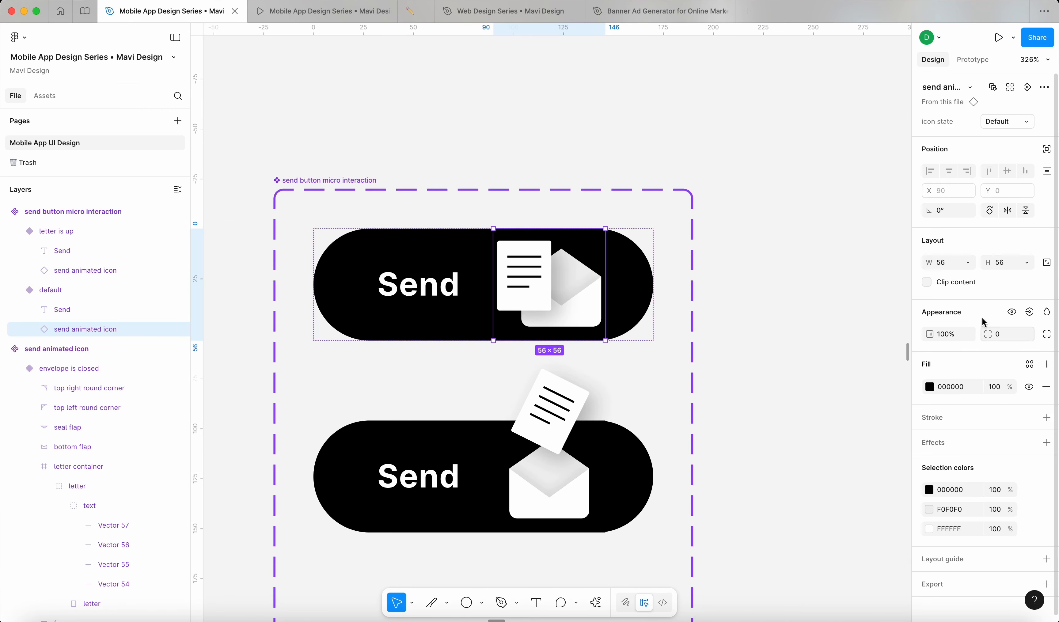
pyautogui.click(766, 302)
pyautogui.scroll(-7, 766, 302)
pyautogui.scroll(4, 767, 301)
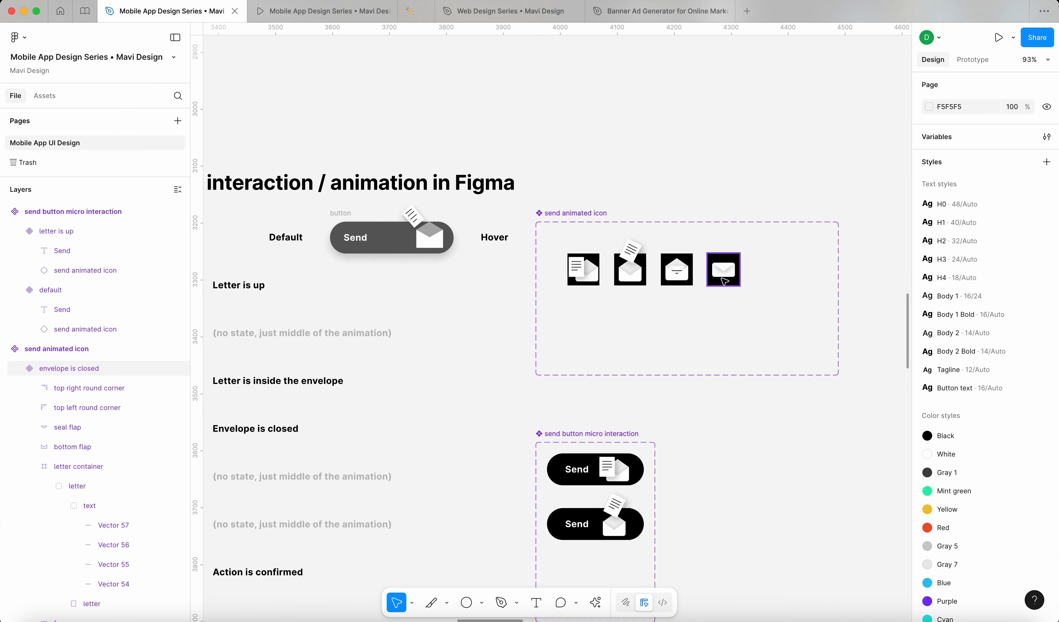
# Step: Give the send animated icon set a dark grey 424242 background fill
pyautogui.scroll(-4, 724, 282)
pyautogui.hscroll(2, 724, 282)
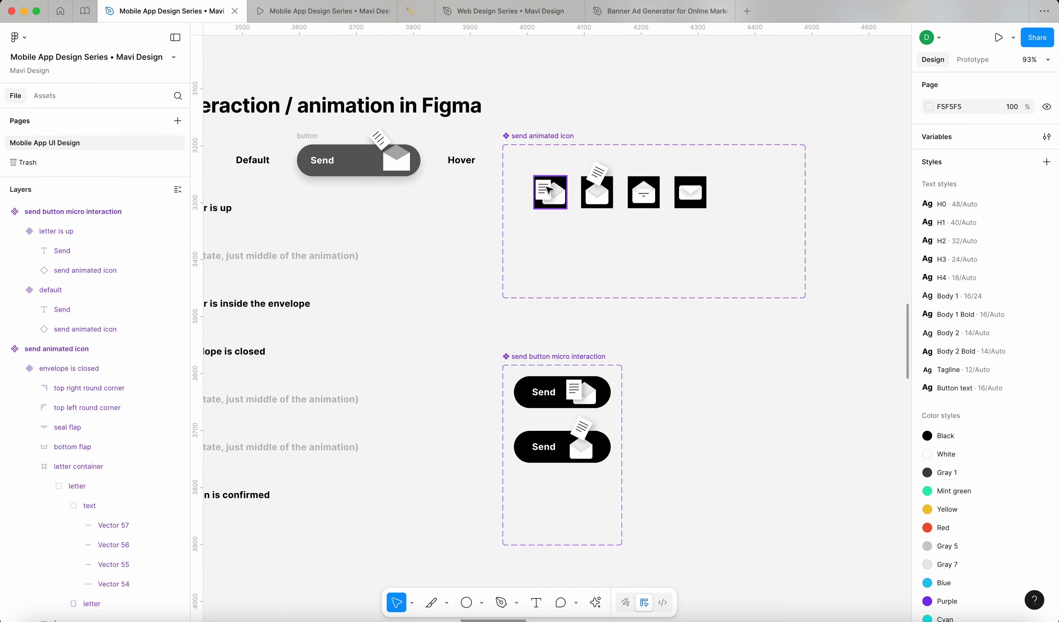
pyautogui.click(553, 199)
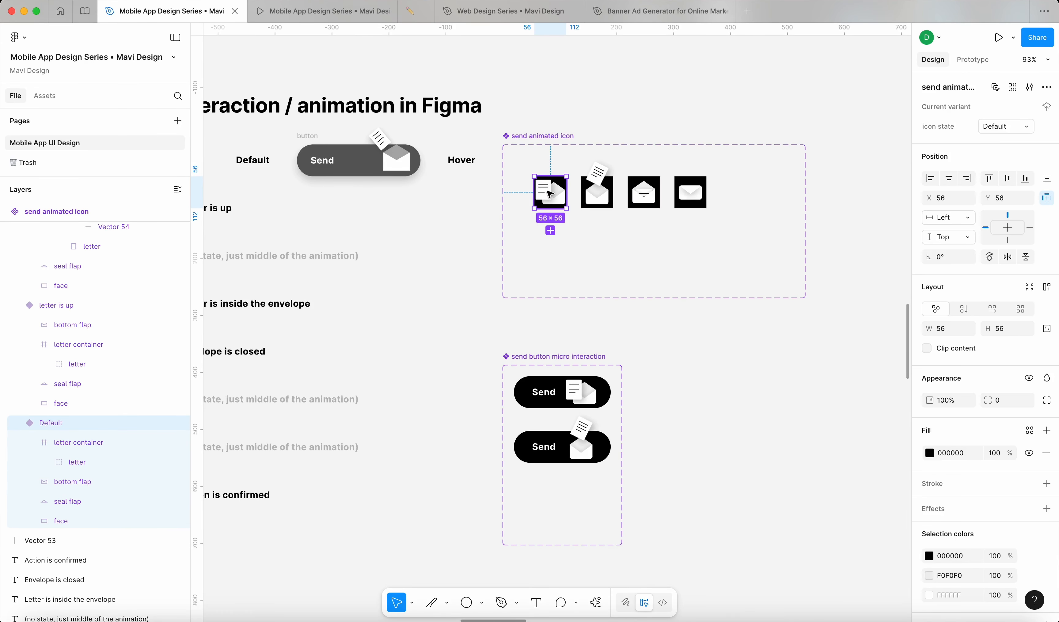
pyautogui.click(522, 136)
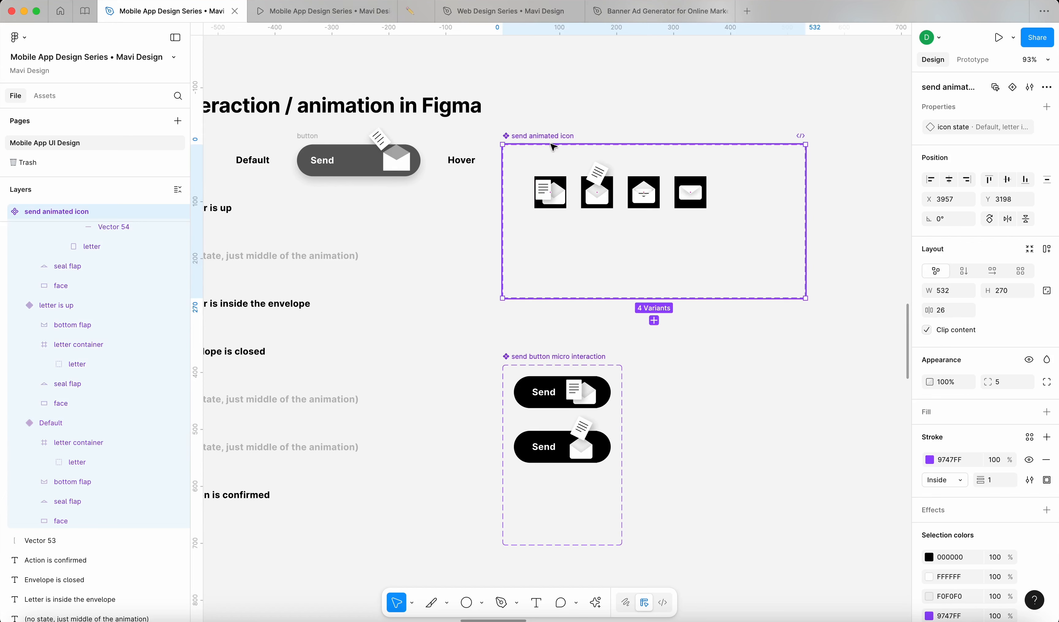
pyautogui.click(1047, 412)
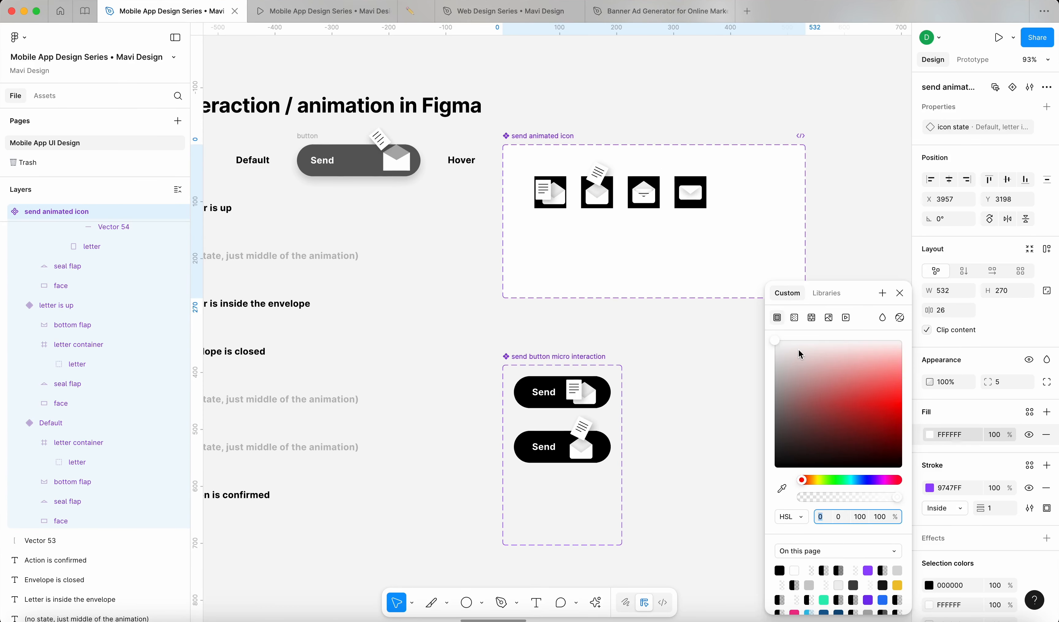
pyautogui.moveTo(799, 350); pyautogui.dragTo(715, 431)
pyautogui.click(740, 300)
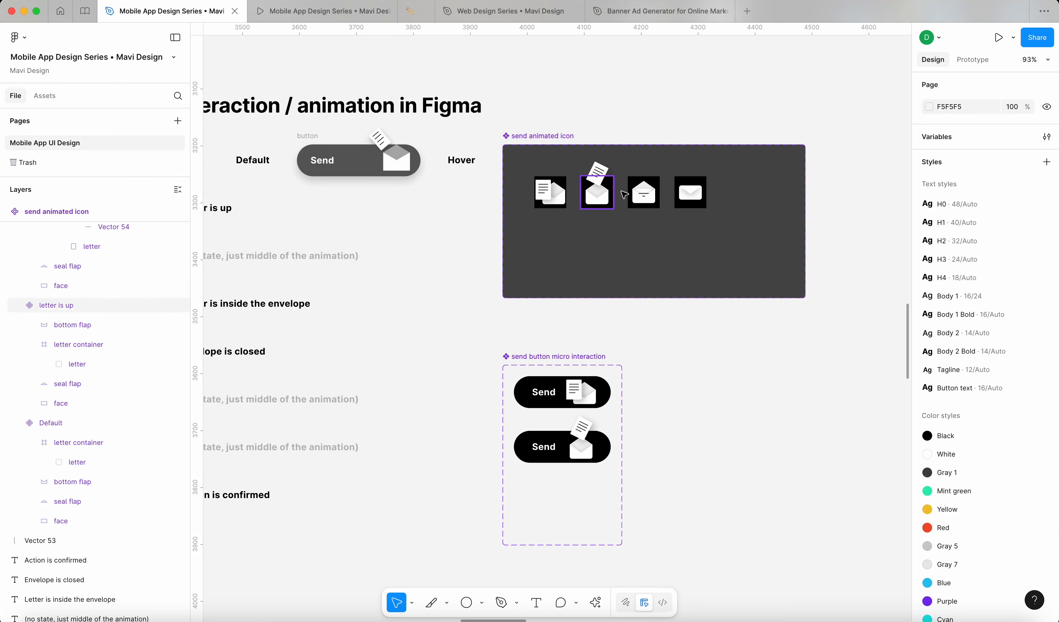
# Step: Remove the black 000000 fill from all four icon variants
pyautogui.click(563, 193)
pyautogui.keyDown('shift'); pyautogui.click(599, 194); pyautogui.keyUp('shift')
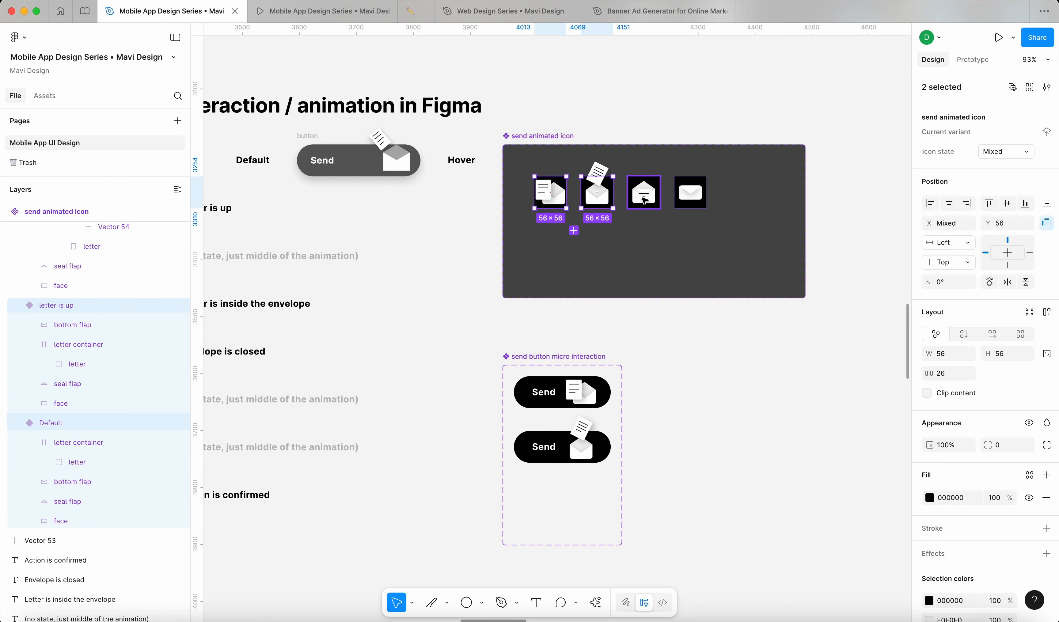
pyautogui.keyDown('shift'); pyautogui.click(644, 194); pyautogui.keyUp('shift')
pyautogui.keyDown('shift'); pyautogui.click(689, 200); pyautogui.keyUp('shift')
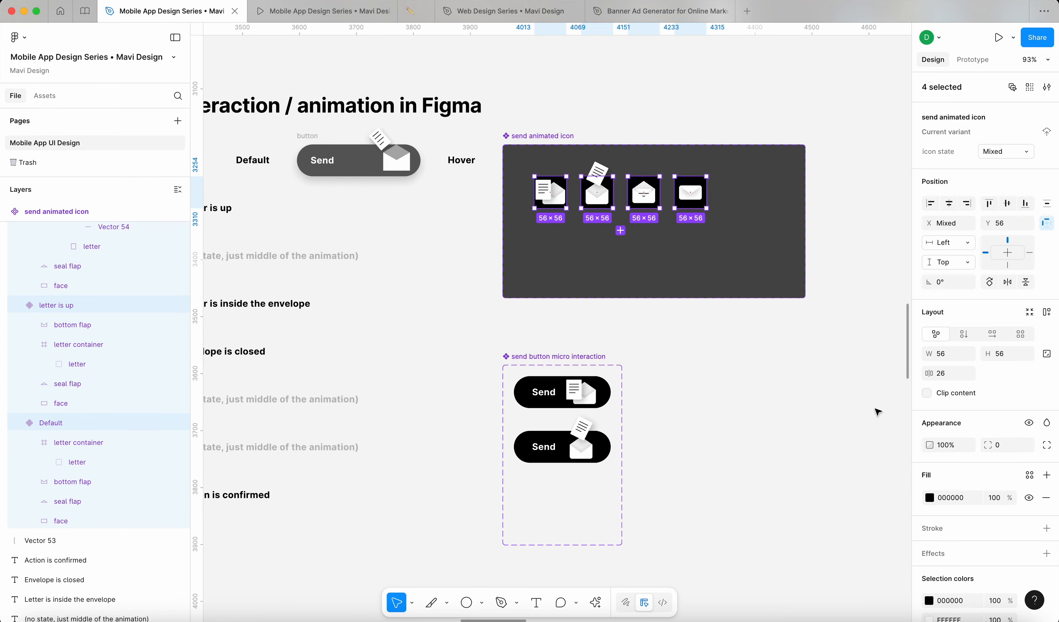
pyautogui.click(1043, 502)
pyautogui.press('Escape')
# Step: Stretch the Send button set down to a height of 513
pyautogui.scroll(15, 600, 379)
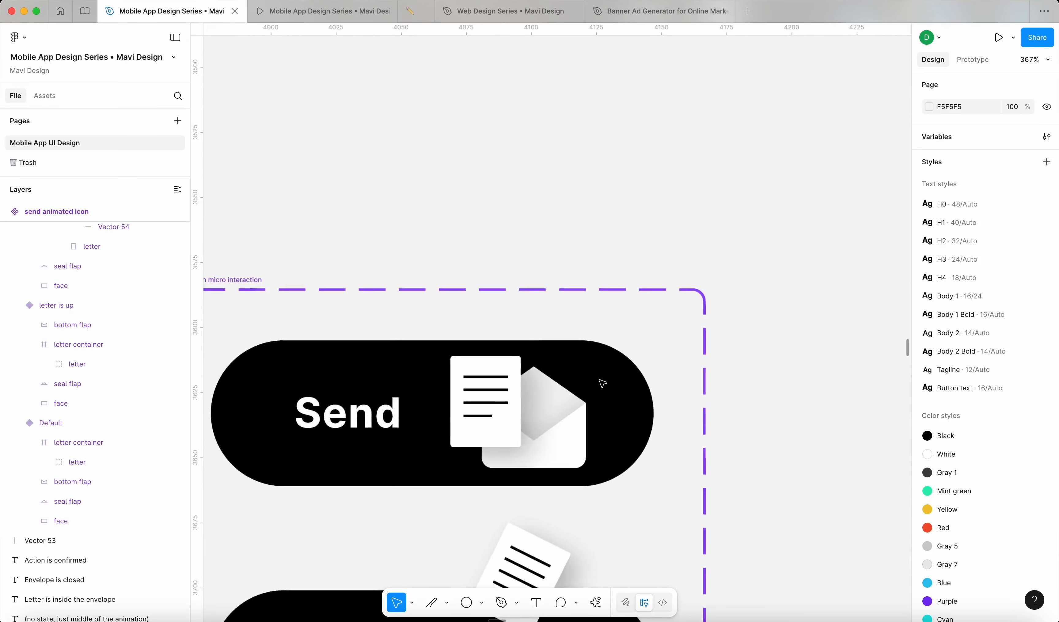
pyautogui.scroll(-15, 683, 238)
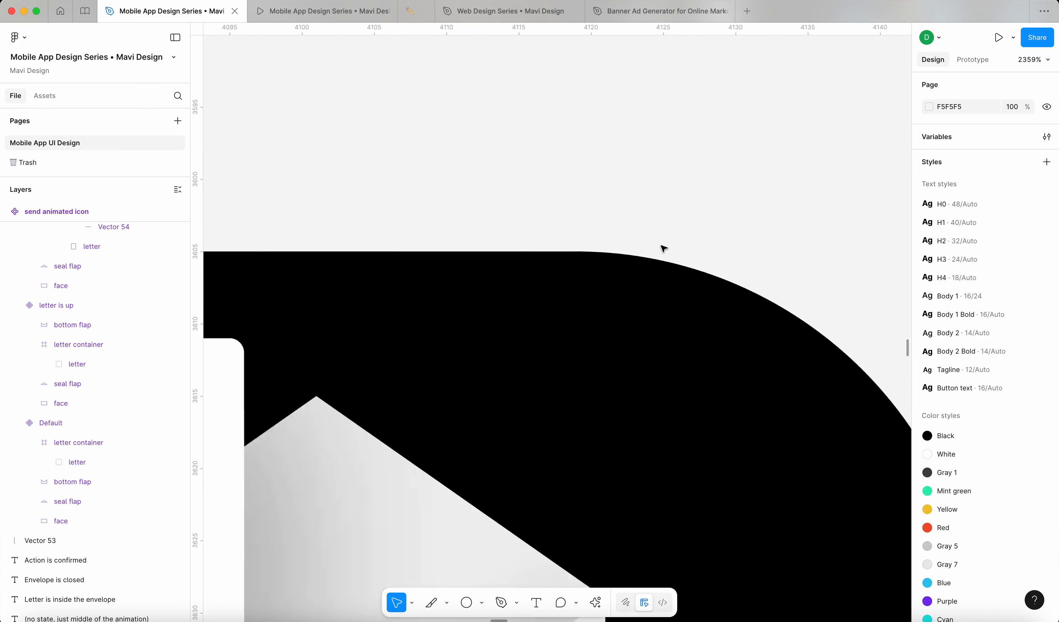
pyautogui.moveTo(840, 311); pyautogui.dragTo(672, 272)
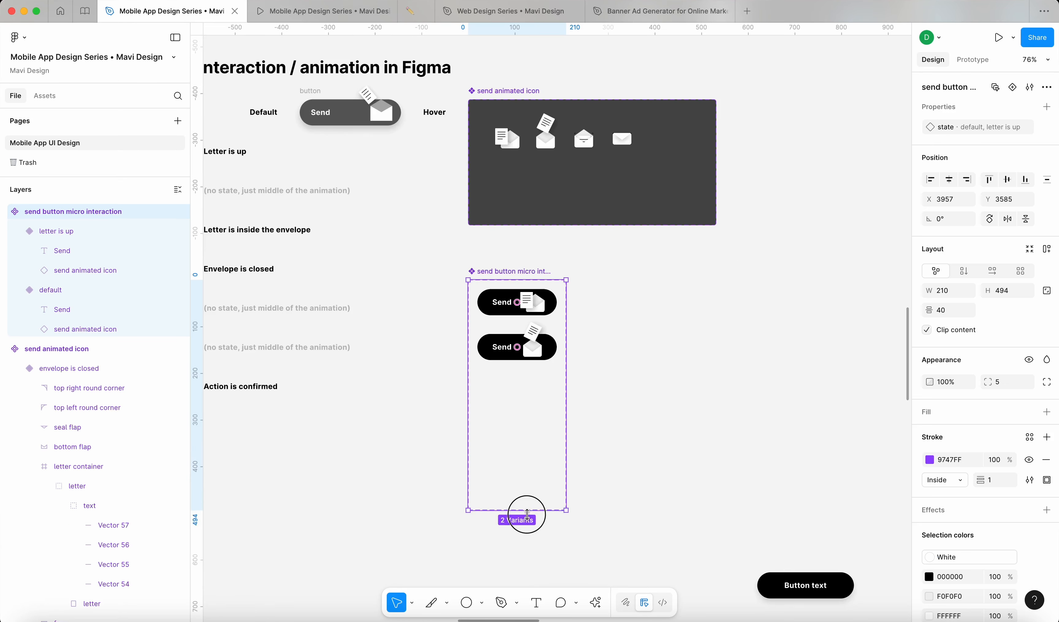
pyautogui.moveTo(525, 513); pyautogui.dragTo(525, 519)
pyautogui.moveTo(504, 472); pyautogui.dragTo(625, 450)
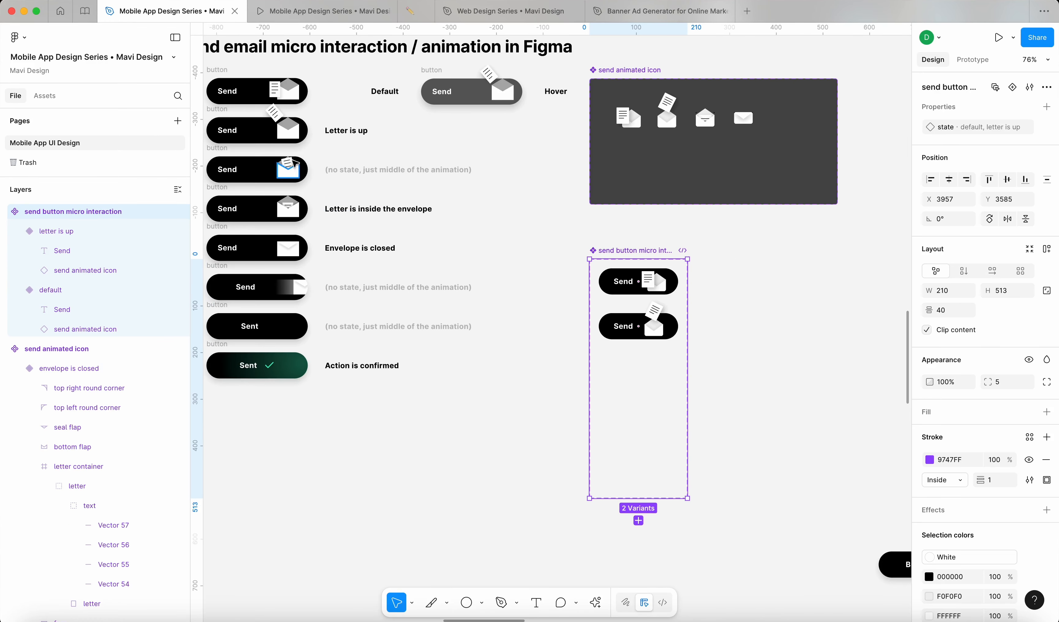
# Step: Add a variant below letter is up and name its state 'letter inside envelope'
pyautogui.click(623, 327)
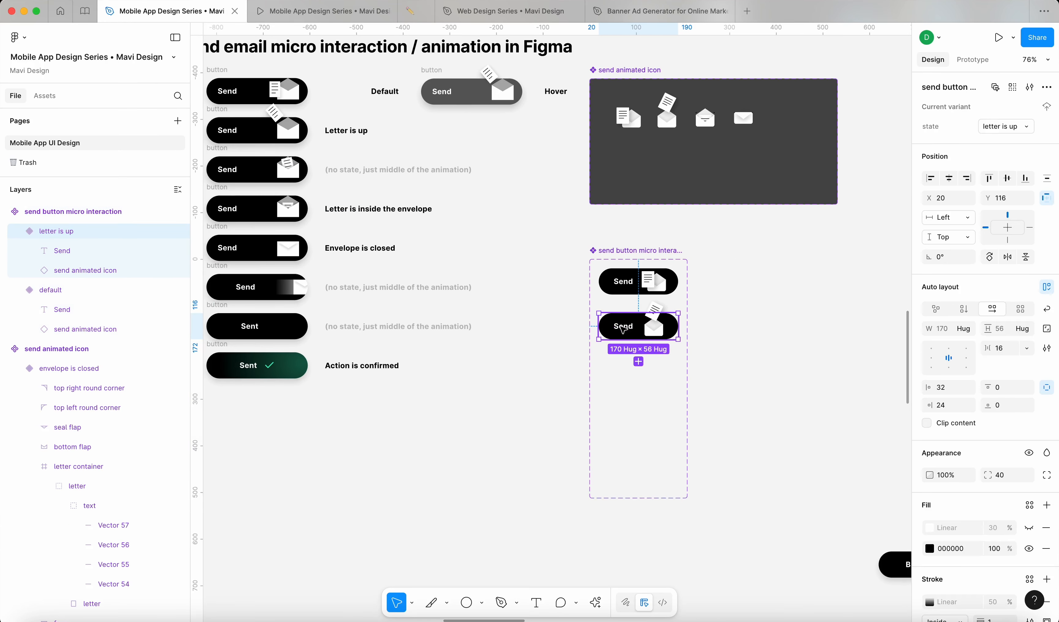
pyautogui.click(639, 362)
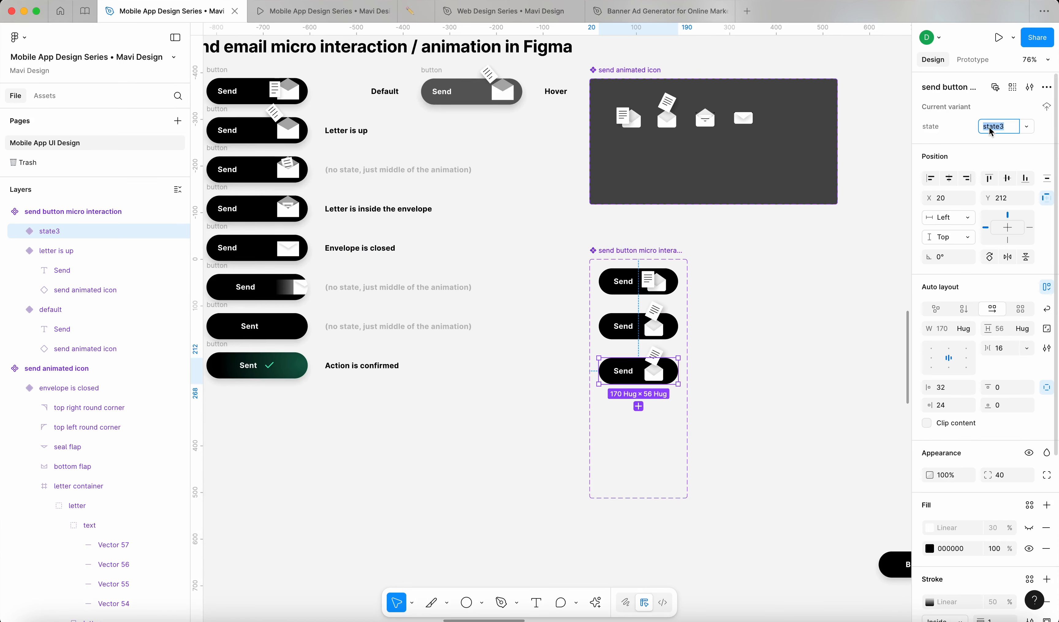
pyautogui.write('lette')
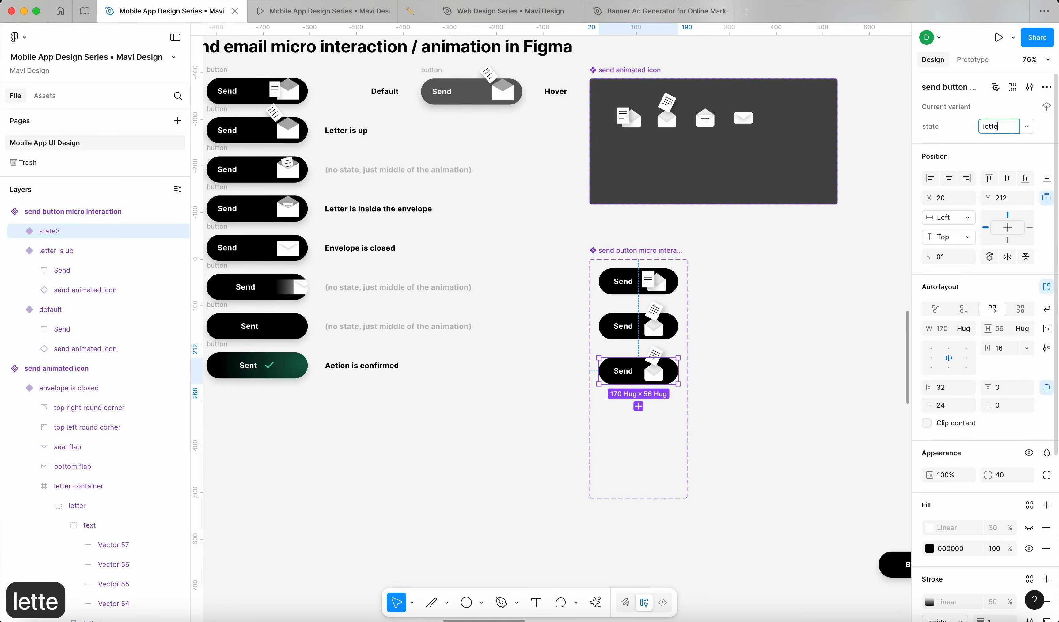
pyautogui.write('r inside en')
pyautogui.write('vel')
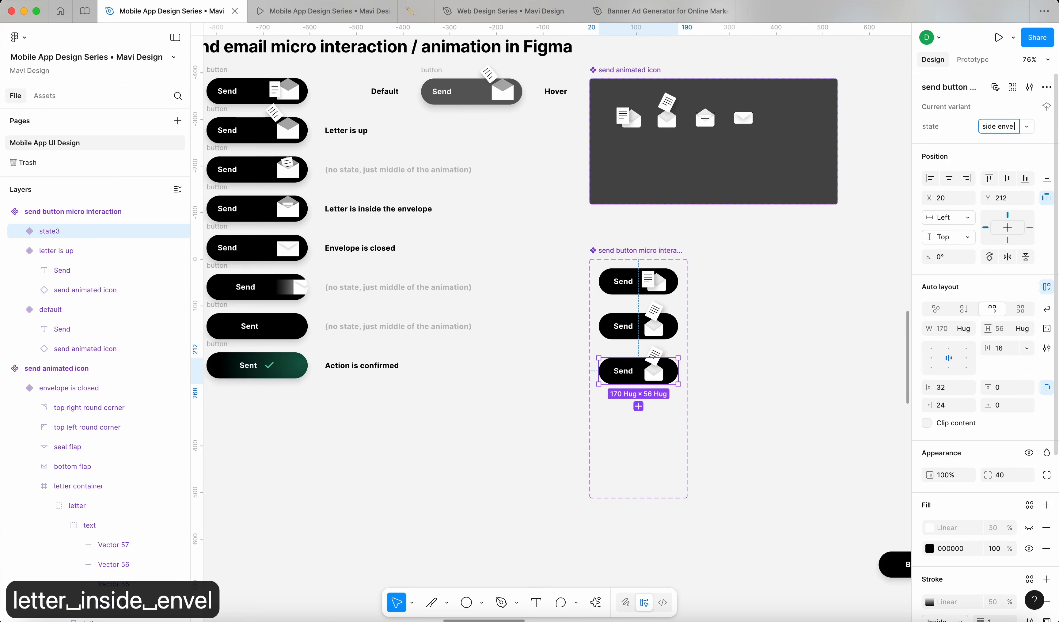
pyautogui.write('ope')
pyautogui.press('Return')
pyautogui.click(722, 376)
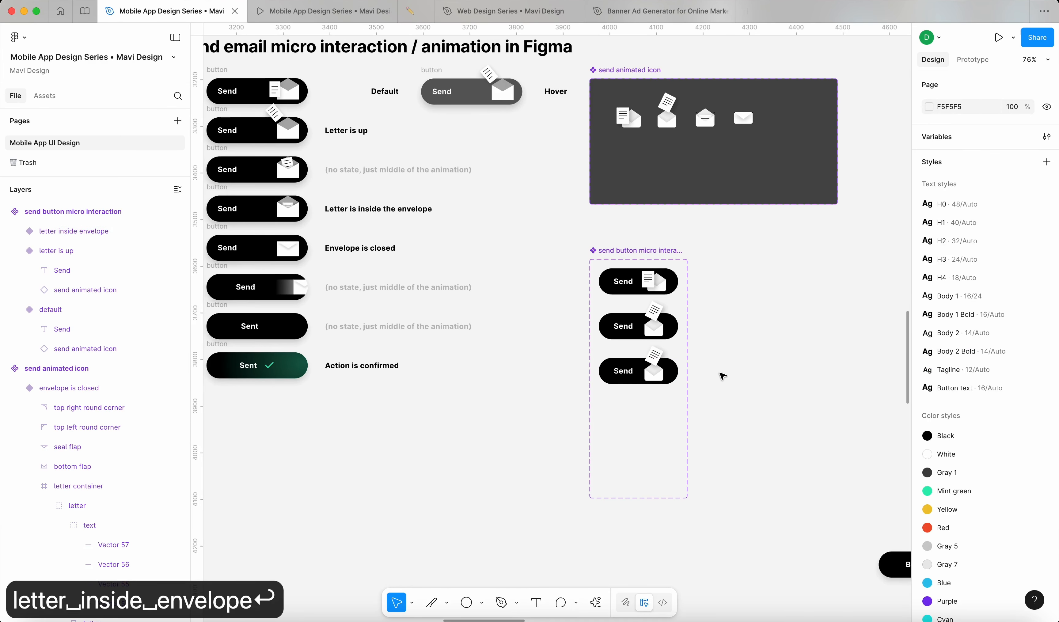
# Step: Set the new variant's icon to the letter inside envelope state
pyautogui.doubleClick(656, 376)
pyautogui.hotkey('shift', '2')
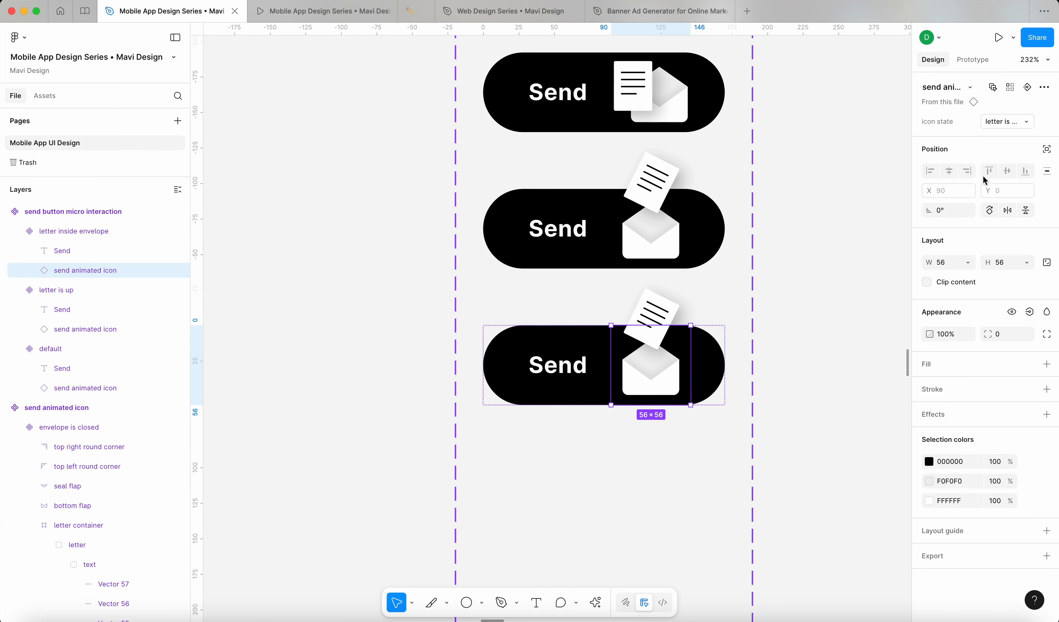
pyautogui.click(1024, 122)
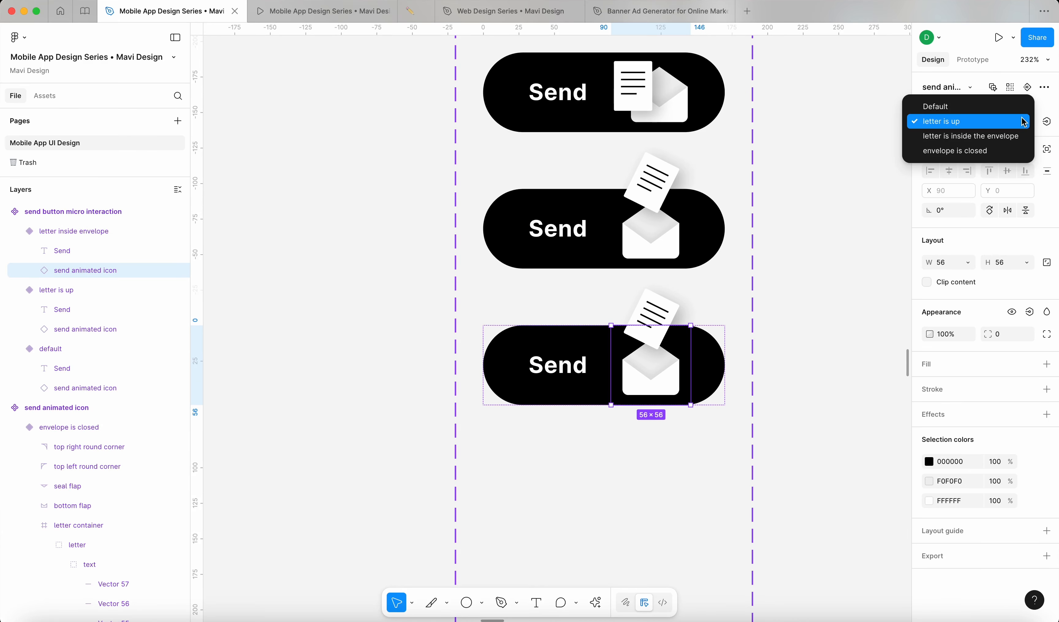
pyautogui.click(1010, 137)
pyautogui.click(848, 443)
pyautogui.scroll(-8, 847, 444)
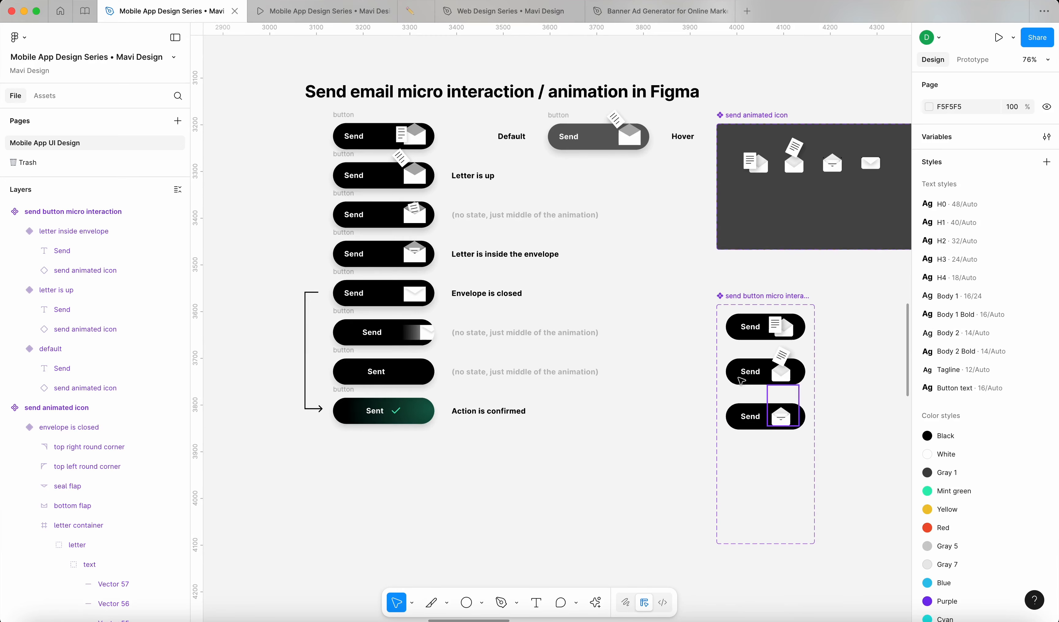
pyautogui.scroll(5, 795, 423)
# Step: Add another variant to the Send button set named 'envelope is closed'
pyautogui.click(735, 409)
pyautogui.click(696, 446)
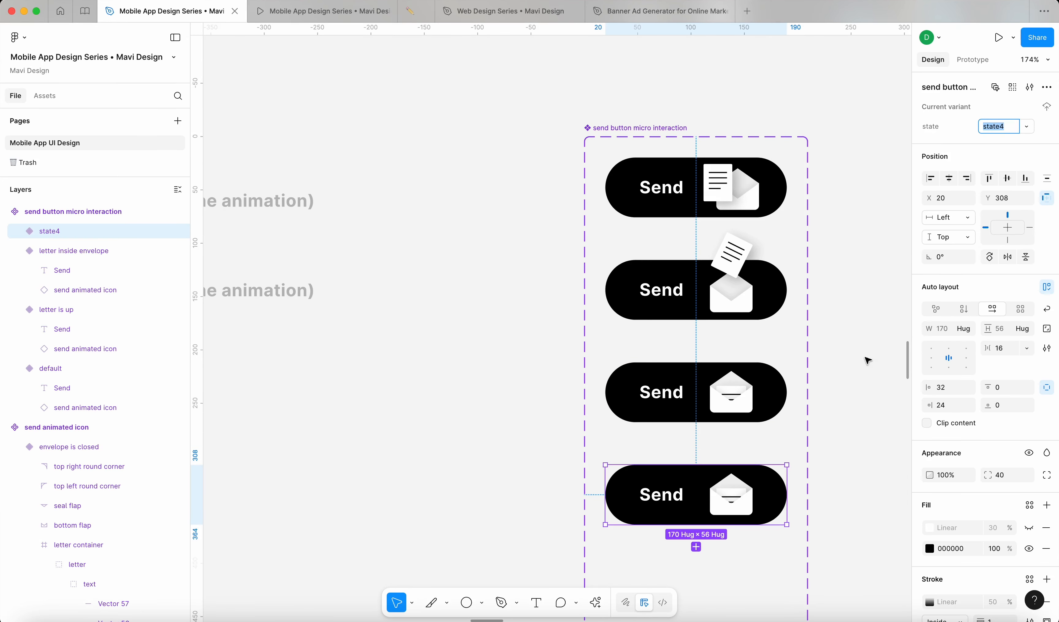
pyautogui.scroll(-5, 729, 339)
pyautogui.write('even')
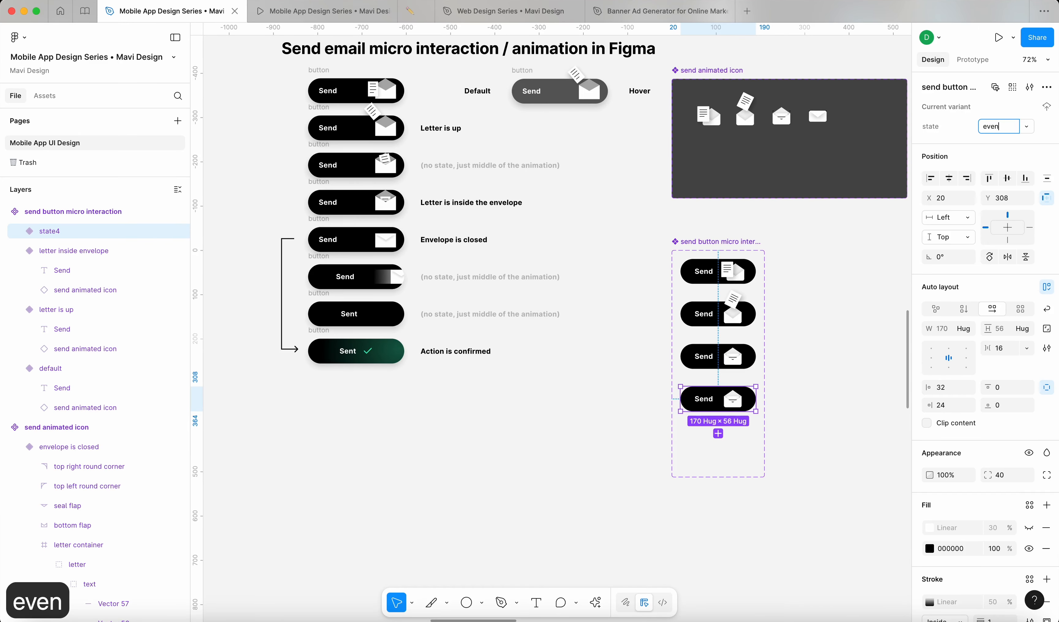
pyautogui.press('BackSpace')
pyautogui.press('BackSpace')
pyautogui.press('BackSpace')
pyautogui.write('nvelope')
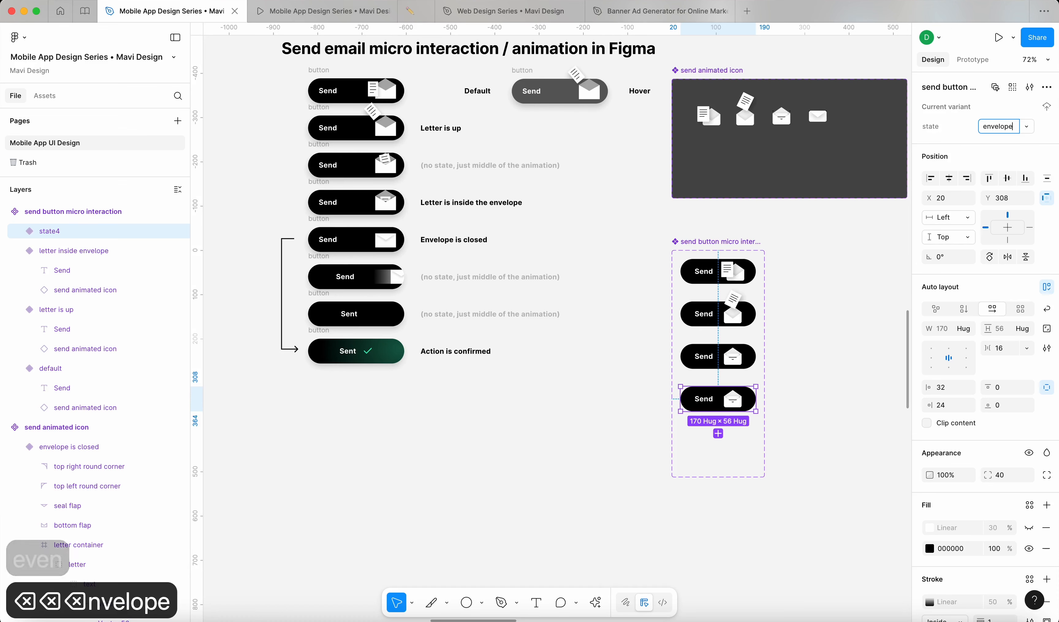
pyautogui.write(' is closed')
pyautogui.press('Return')
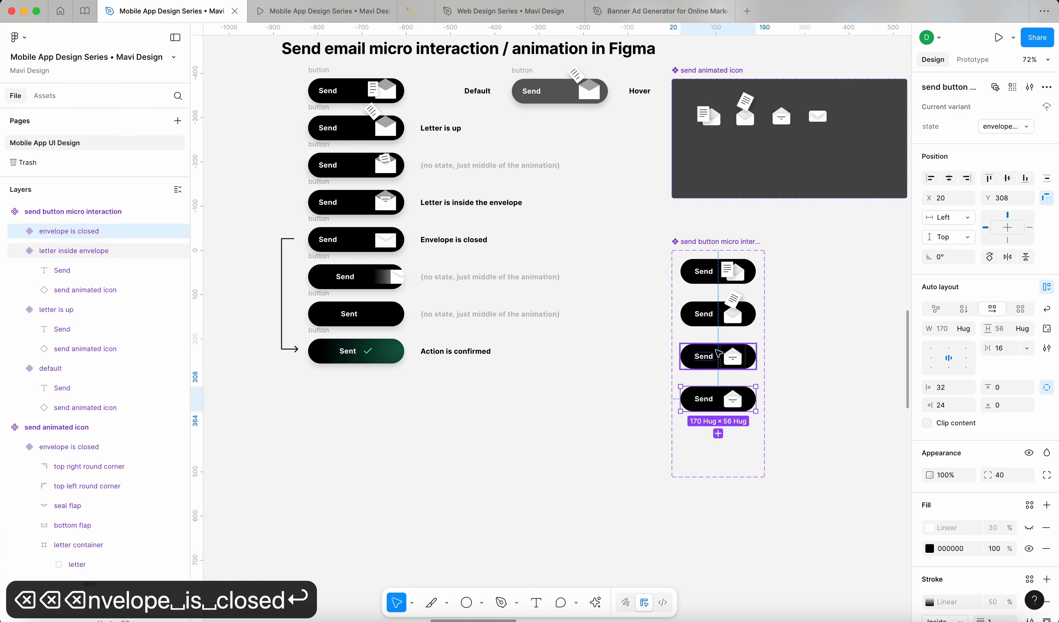
# Step: Set that variant's icon instance to the envelope is closed state
pyautogui.doubleClick(731, 404)
pyautogui.click(1004, 123)
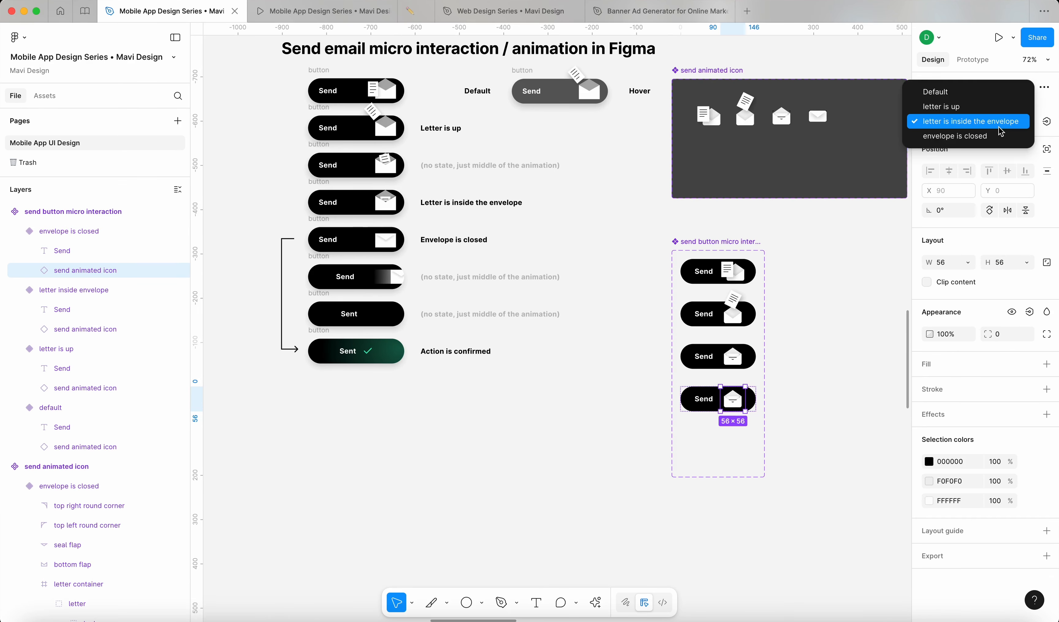
pyautogui.click(997, 137)
pyautogui.click(816, 371)
# Step: Move the Send button variant set up and to the left
pyautogui.hscroll(4, 816, 371)
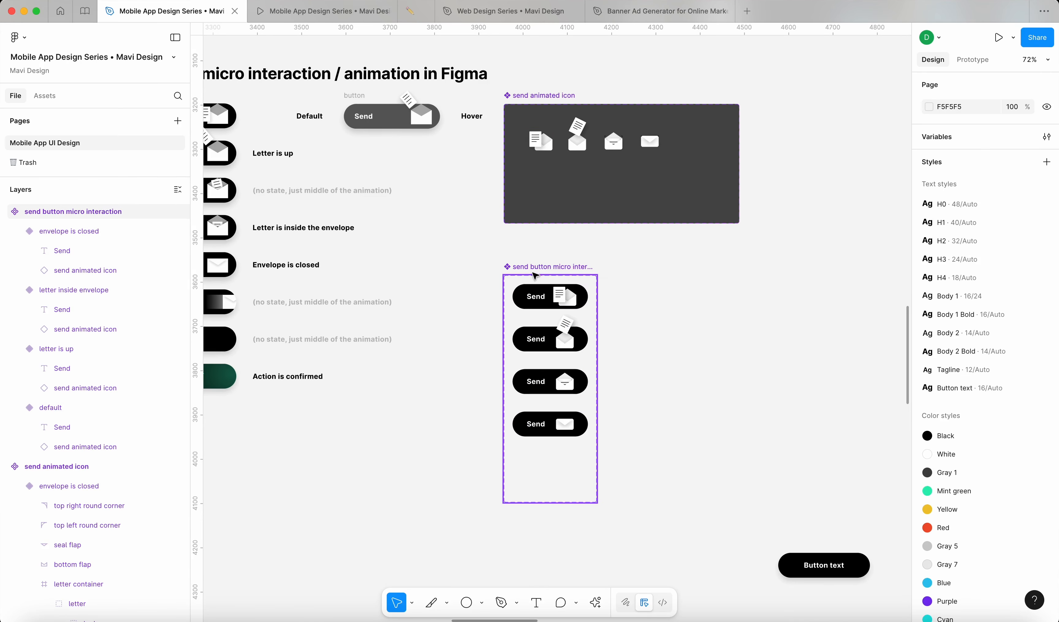
pyautogui.moveTo(537, 269); pyautogui.dragTo(501, 247)
pyautogui.click(707, 307)
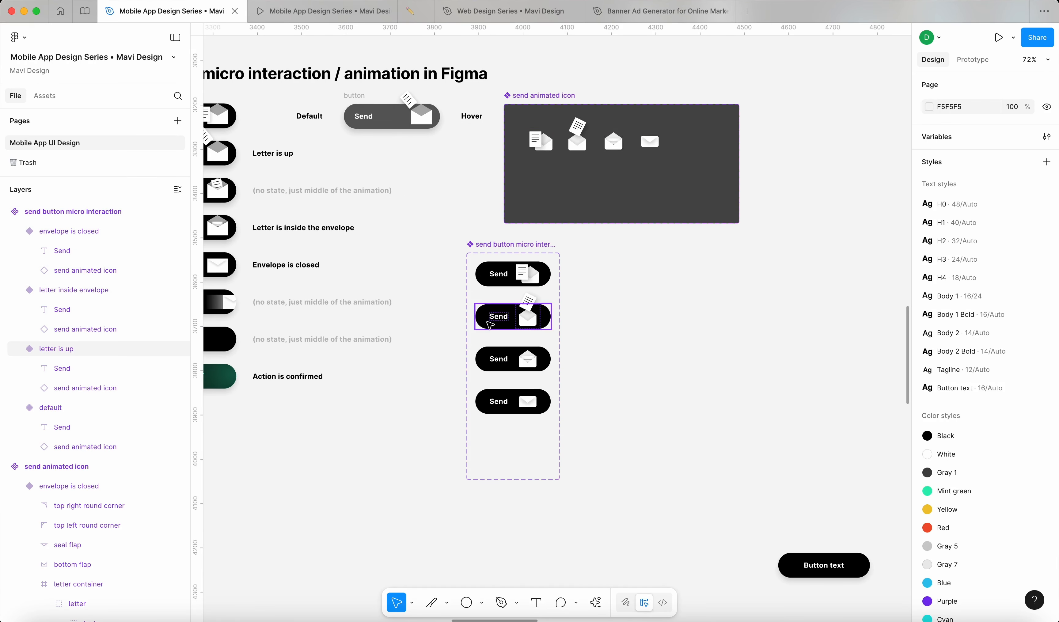
pyautogui.scroll(5, 502, 305)
pyautogui.scroll(-4, 549, 317)
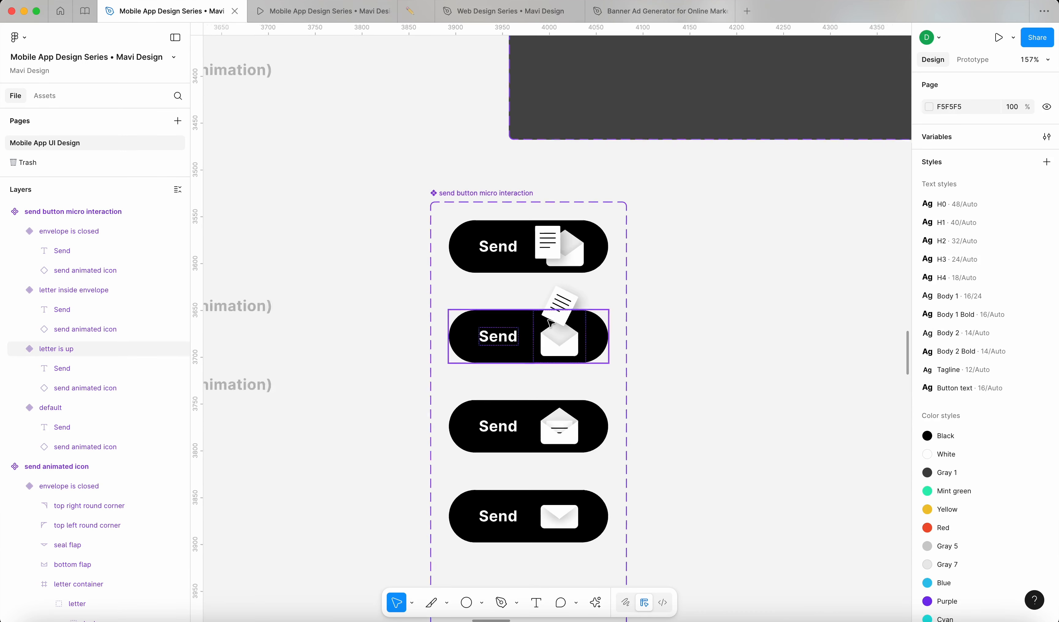
pyautogui.scroll(2, 641, 295)
pyautogui.click(548, 162)
pyautogui.click(558, 104)
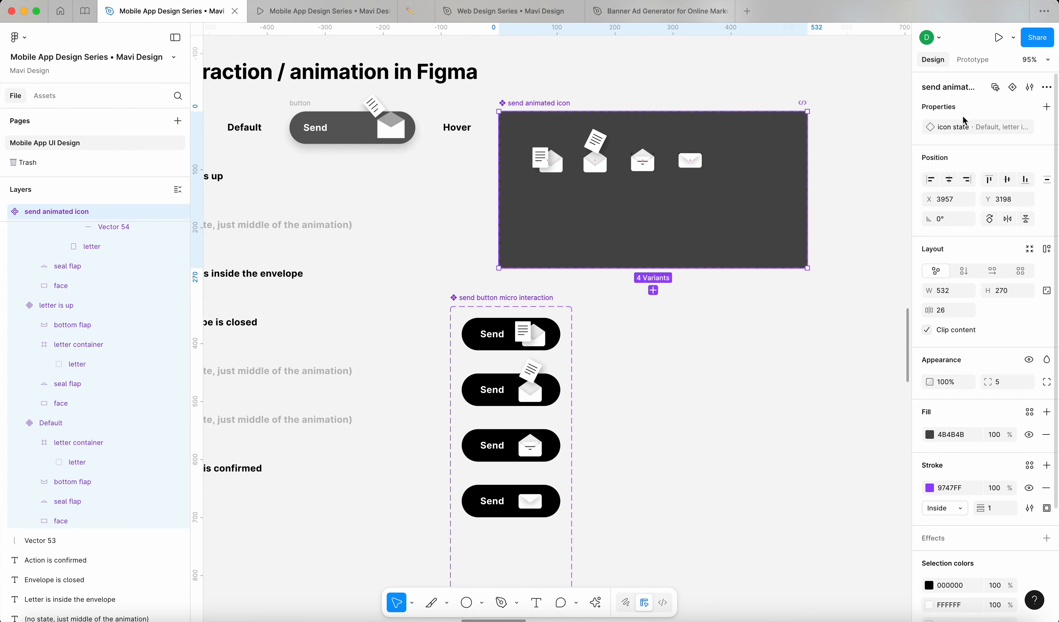
# Step: Review the icon set's prototype interactions in the preview, then return to the design file
pyautogui.click(973, 60)
pyautogui.scroll(5, 591, 162)
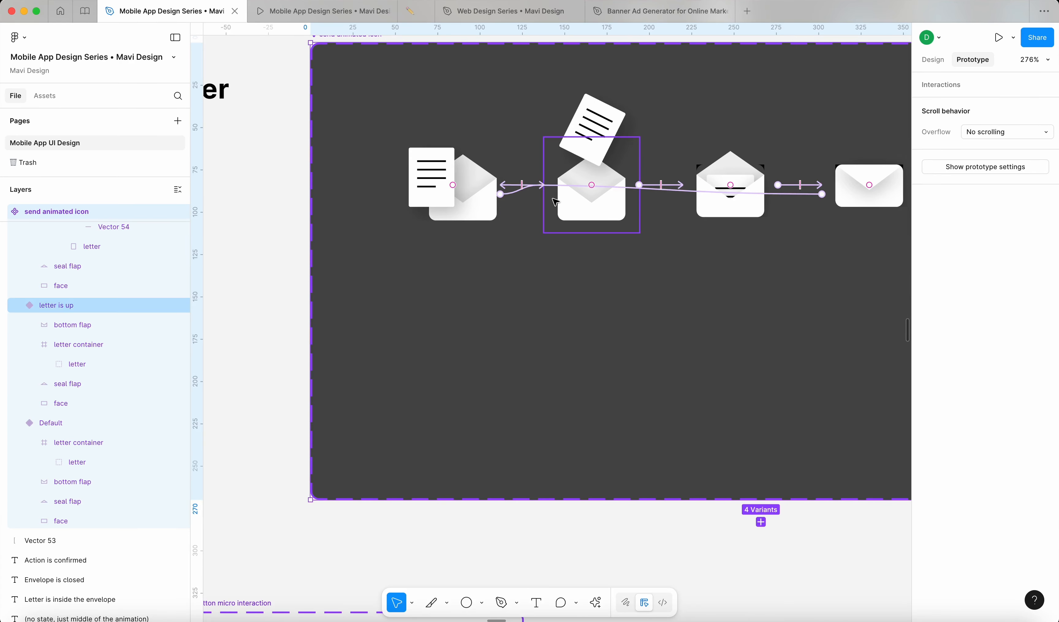
pyautogui.click(327, 11)
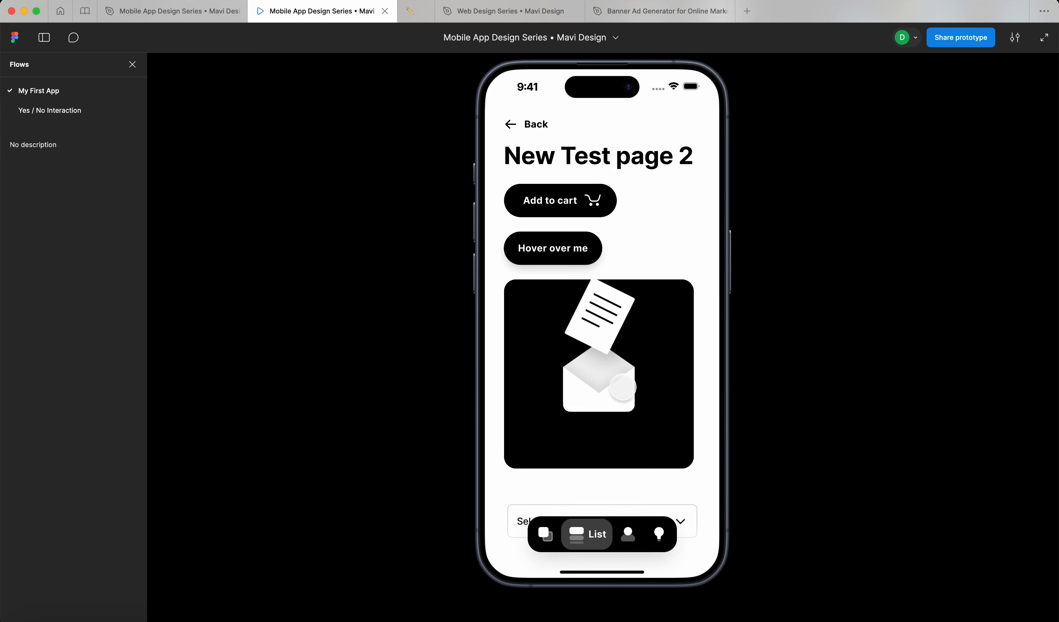
pyautogui.click(165, 11)
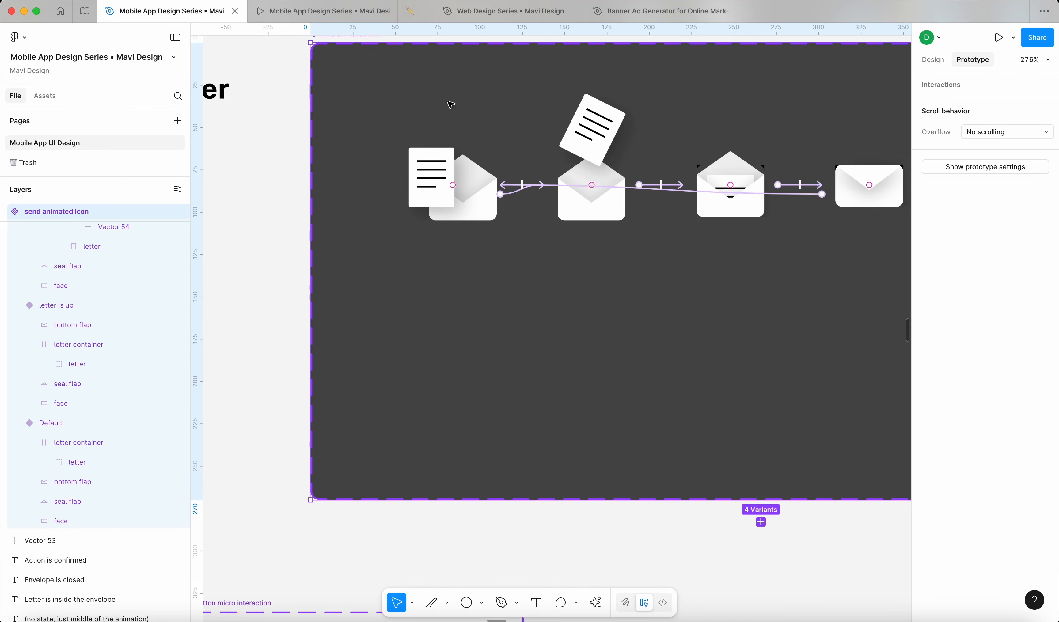
pyautogui.scroll(2, 525, 186)
pyautogui.scroll(-8, 524, 187)
pyautogui.scroll(-5, 485, 293)
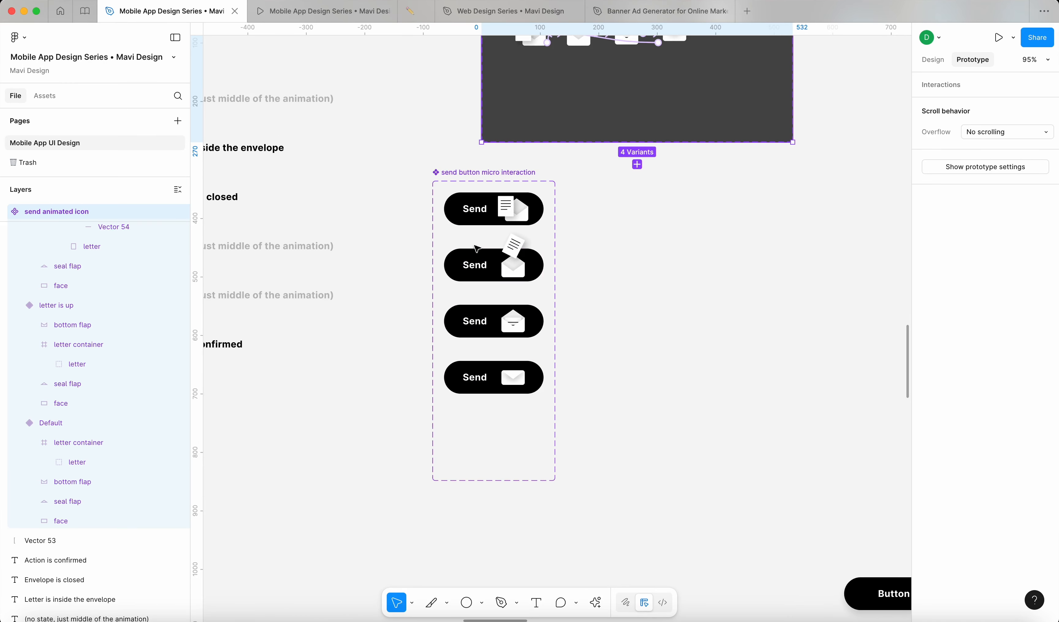
pyautogui.scroll(3, 458, 193)
pyautogui.scroll(10, 574, 267)
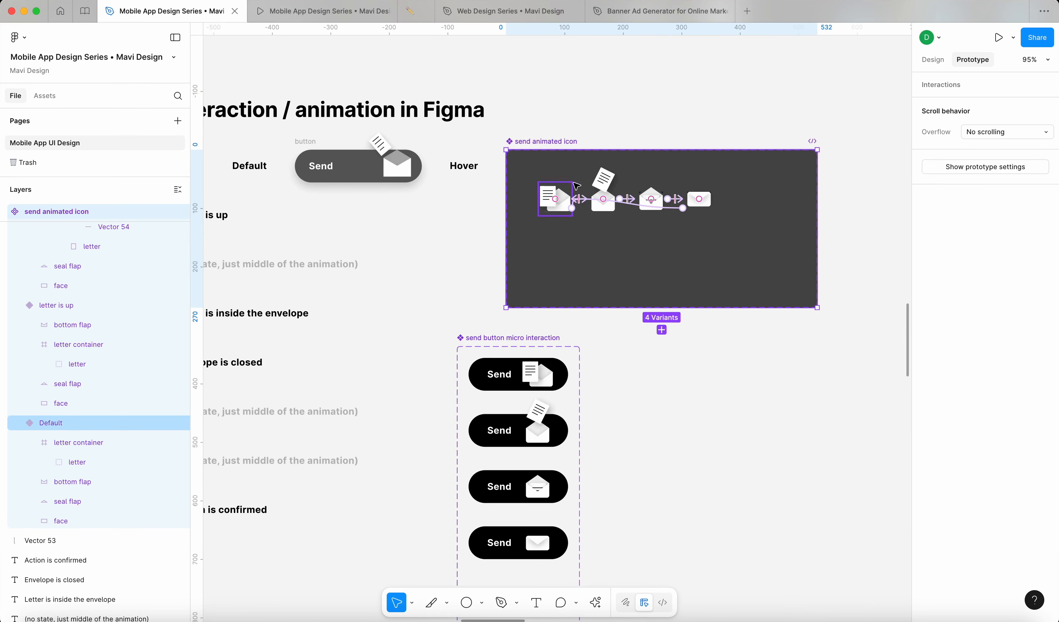
# Step: Delete the tap interactions to letter is up, Default, envelope is closed and letter inside envelope
pyautogui.click(574, 267)
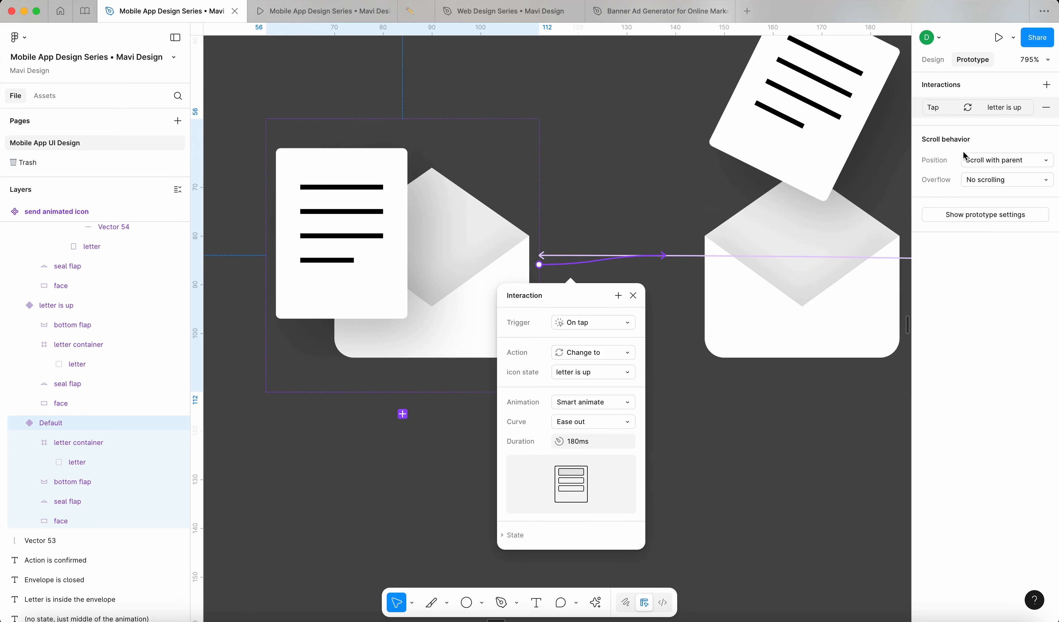
pyautogui.click(1047, 107)
pyautogui.click(652, 256)
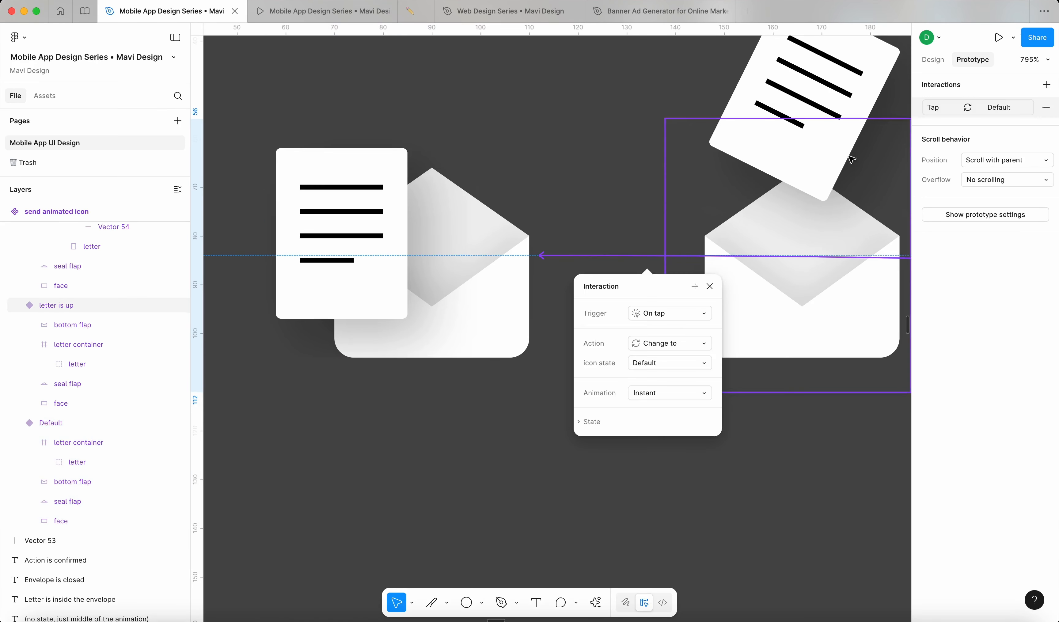
pyautogui.click(1047, 107)
pyautogui.scroll(-10, 670, 212)
pyautogui.hscroll(5, 669, 214)
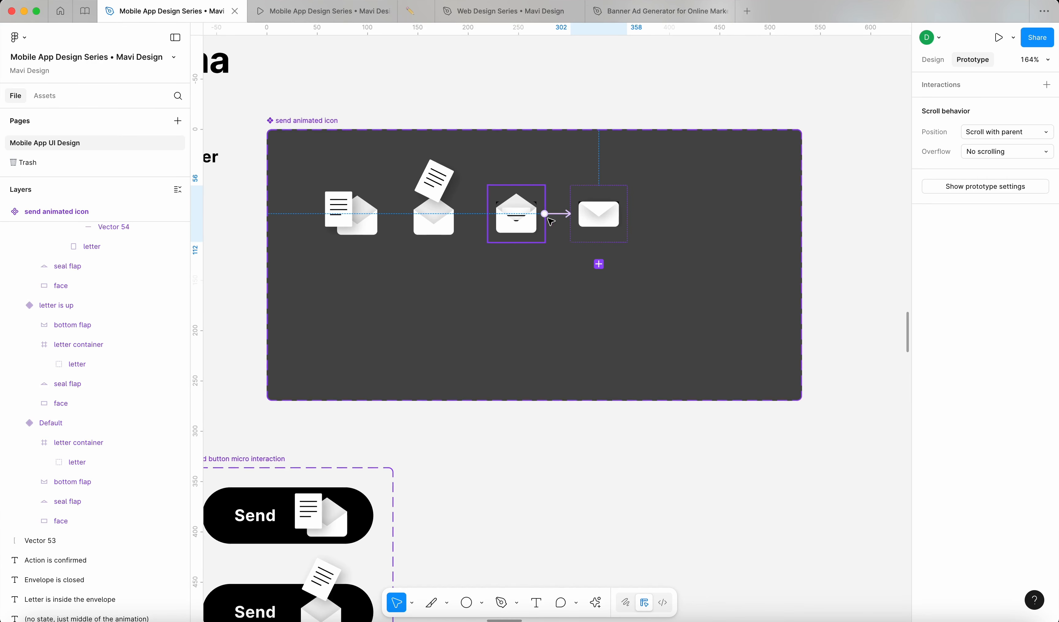
pyautogui.click(553, 214)
pyautogui.click(1046, 107)
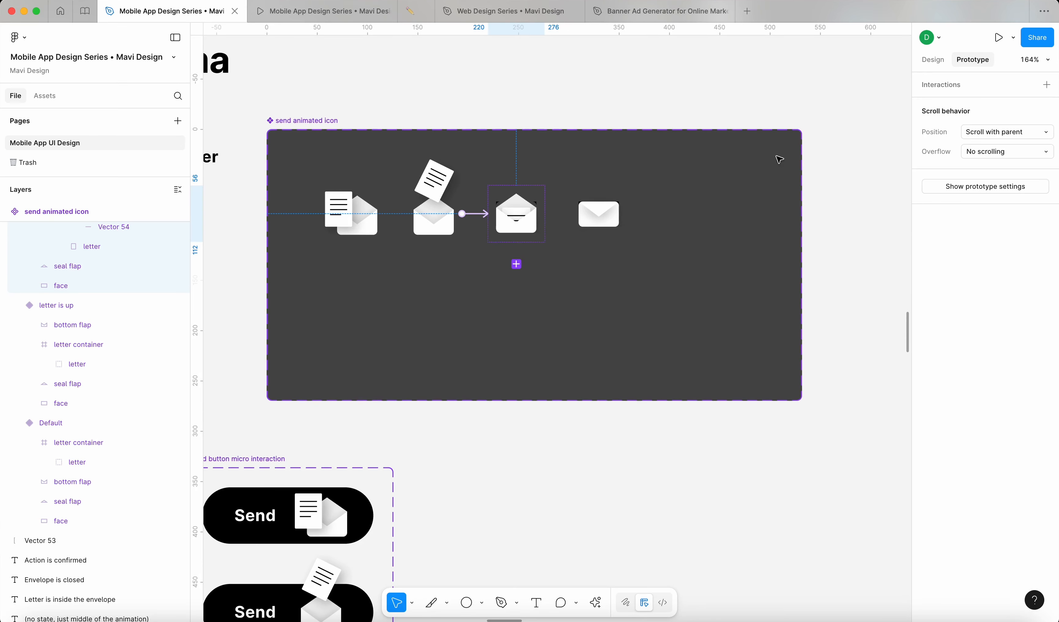
pyautogui.click(477, 215)
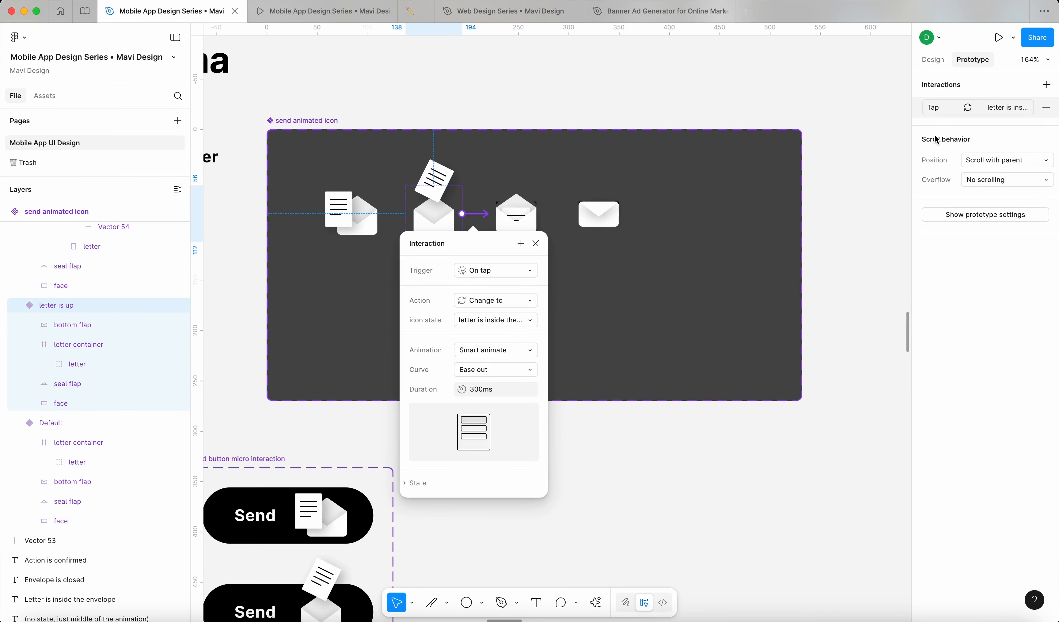
pyautogui.click(1047, 109)
pyautogui.click(870, 227)
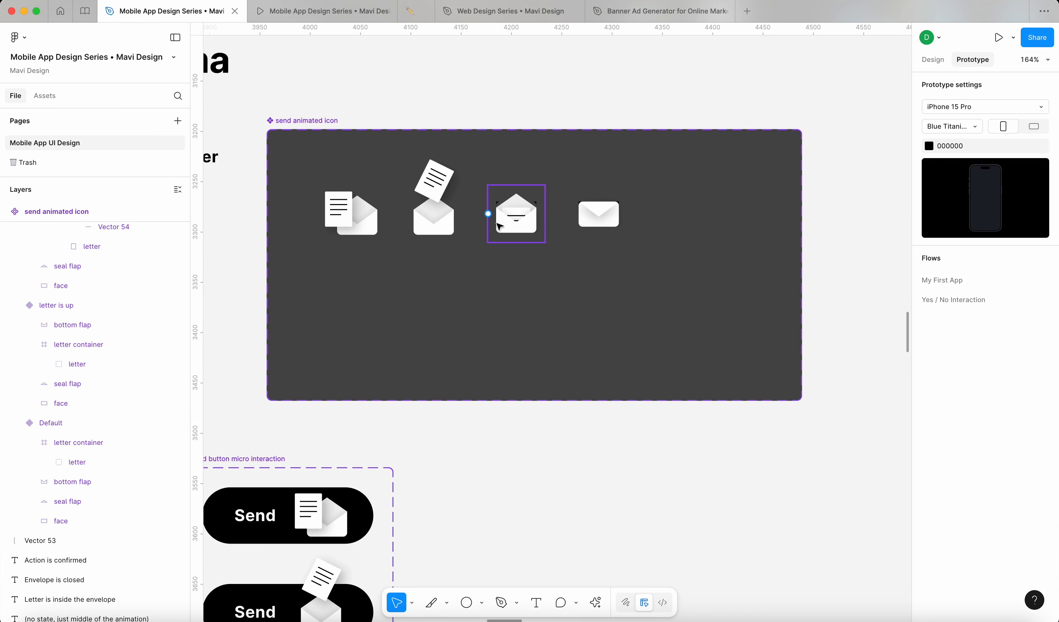
pyautogui.click(926, 55)
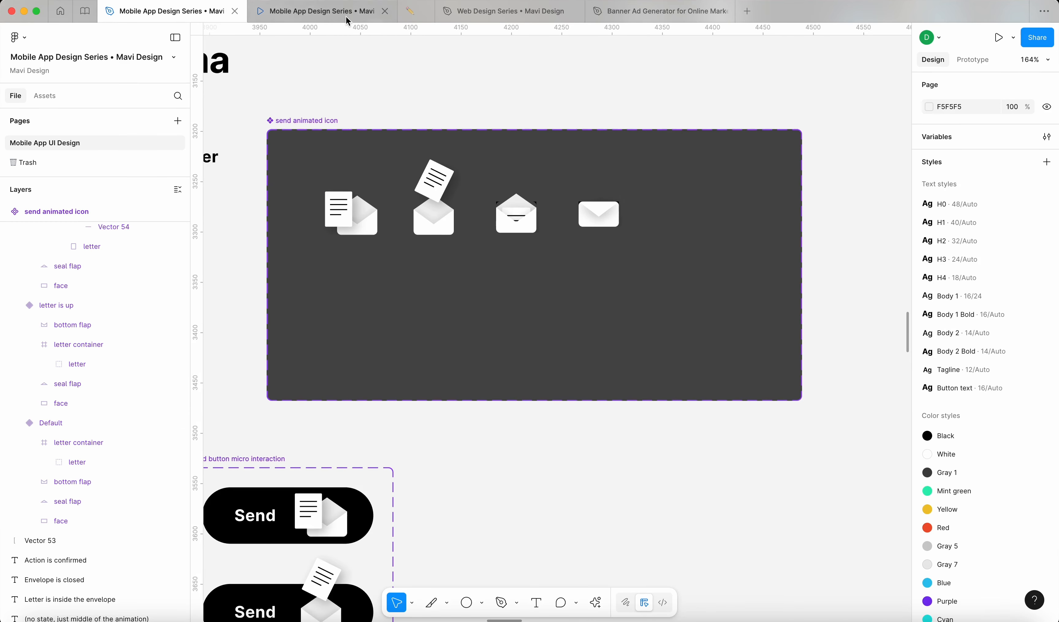
pyautogui.click(344, 20)
pyautogui.click(598, 371)
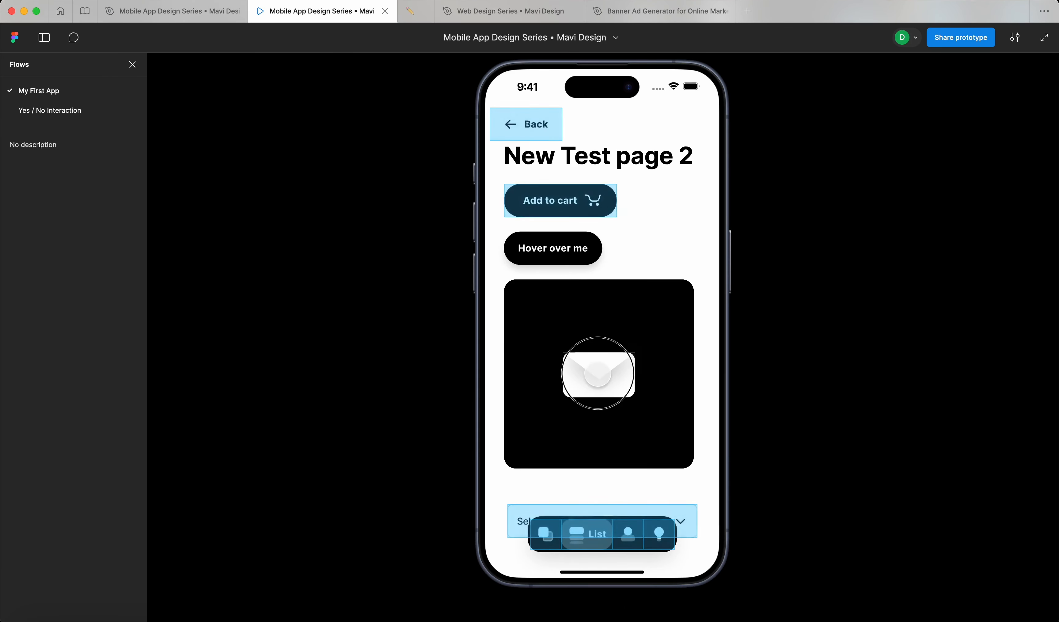
pyautogui.click(620, 379)
pyautogui.click(627, 380)
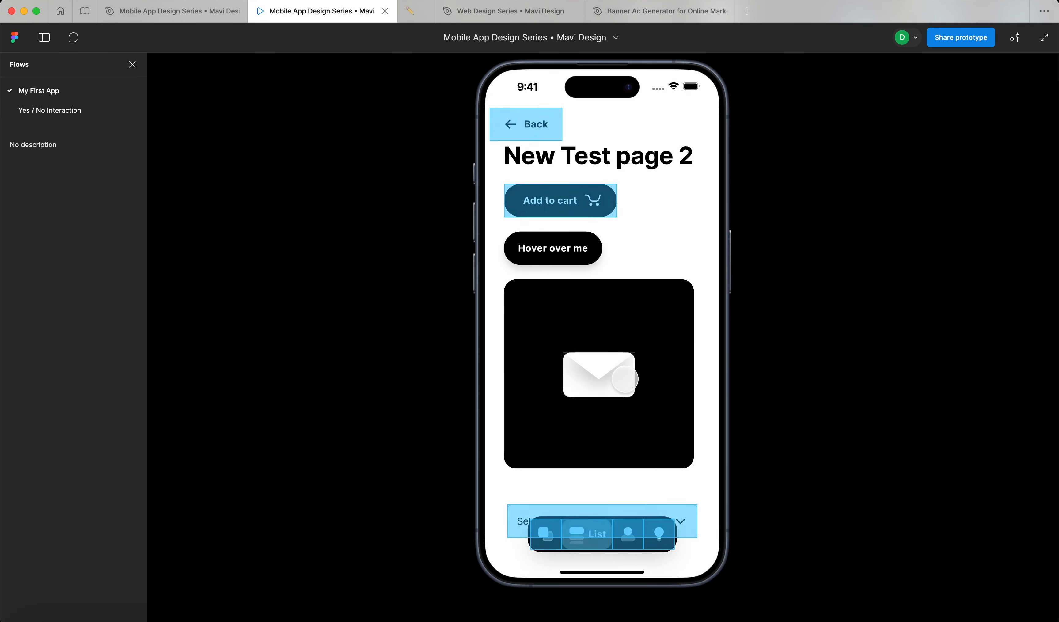
pyautogui.click(621, 381)
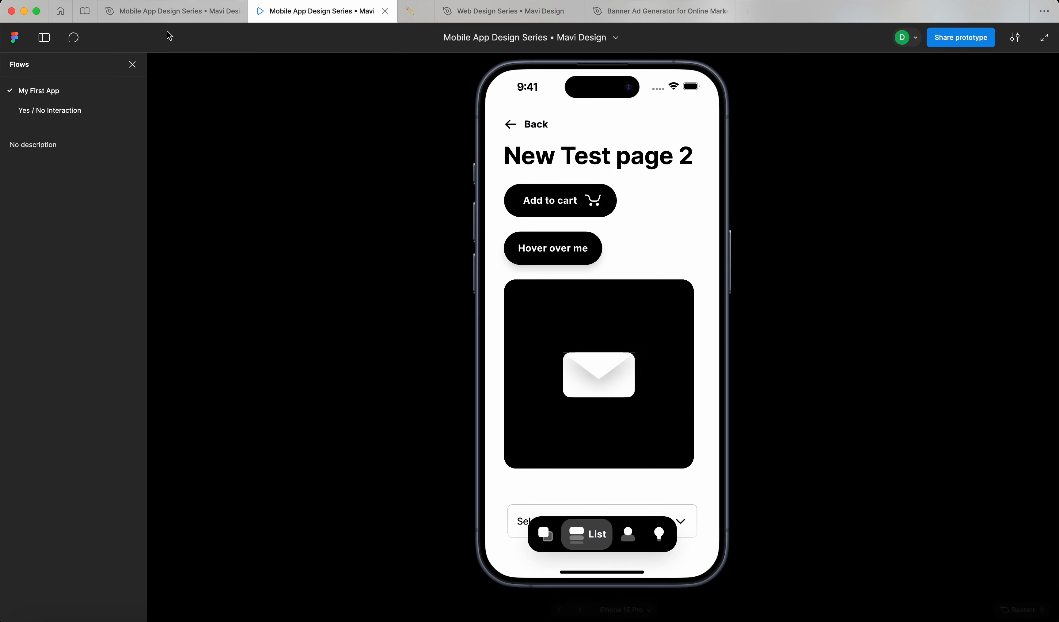
pyautogui.click(171, 12)
pyautogui.scroll(-5, 721, 455)
# Step: Shift the send button micro interaction set leftward toward the labelled button states
pyautogui.scroll(-5, 681, 376)
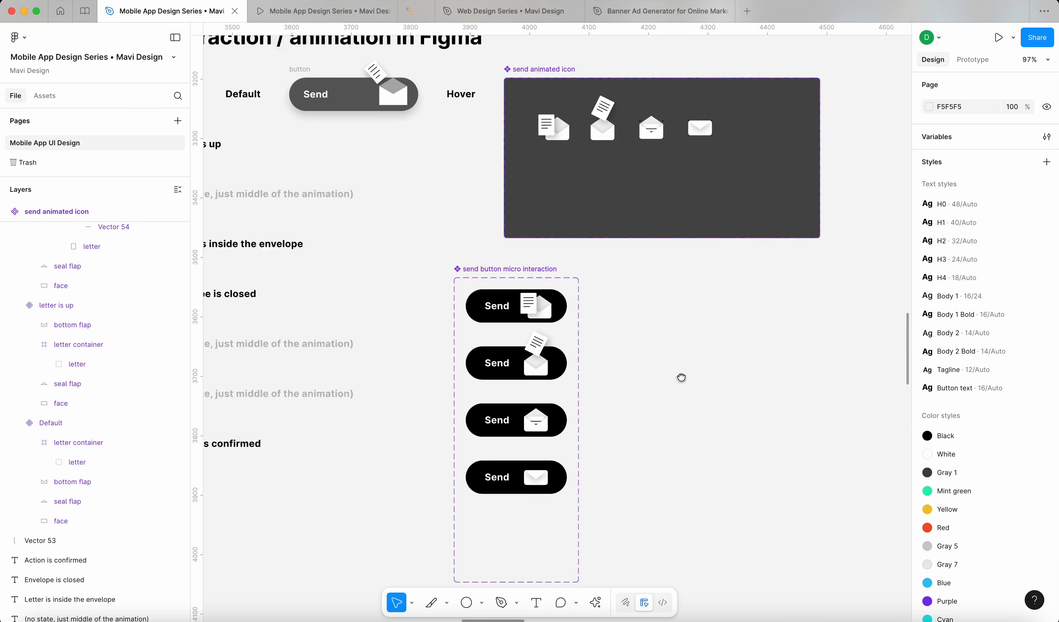
pyautogui.scroll(-2, 681, 376)
pyautogui.click(502, 232)
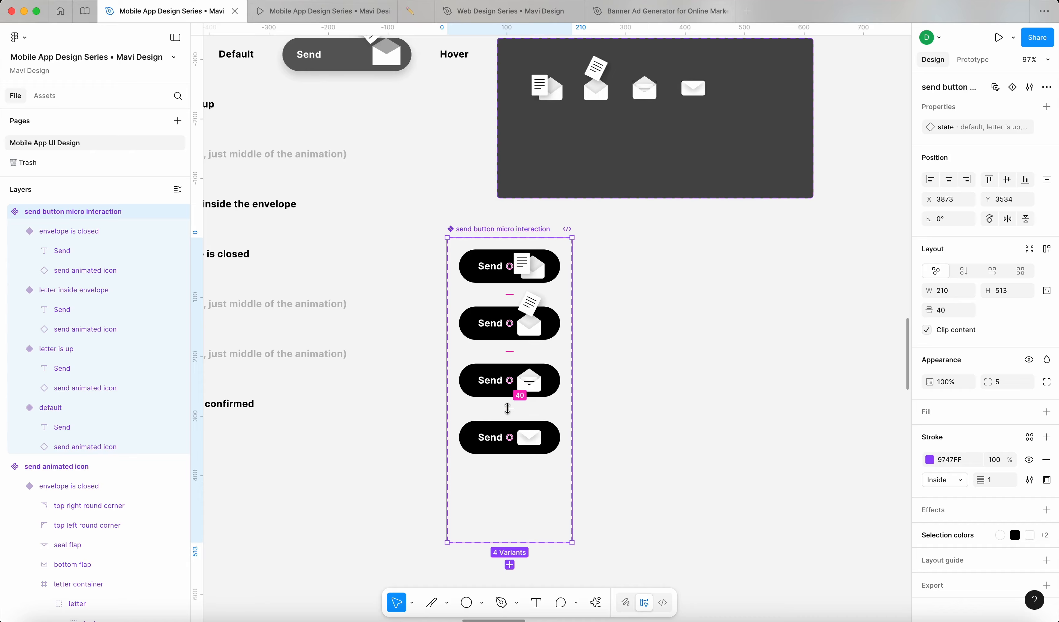
pyautogui.scroll(-1, 509, 299)
pyautogui.hscroll(-1, 509, 300)
pyautogui.click(528, 184)
pyautogui.moveTo(529, 184); pyautogui.dragTo(579, 188)
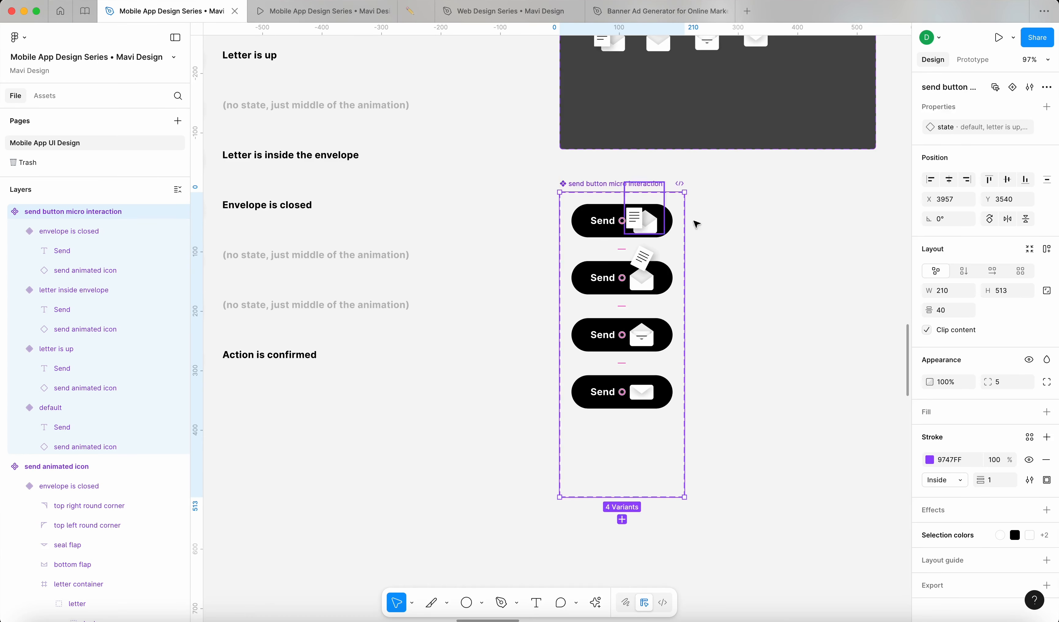
pyautogui.scroll(2, 765, 355)
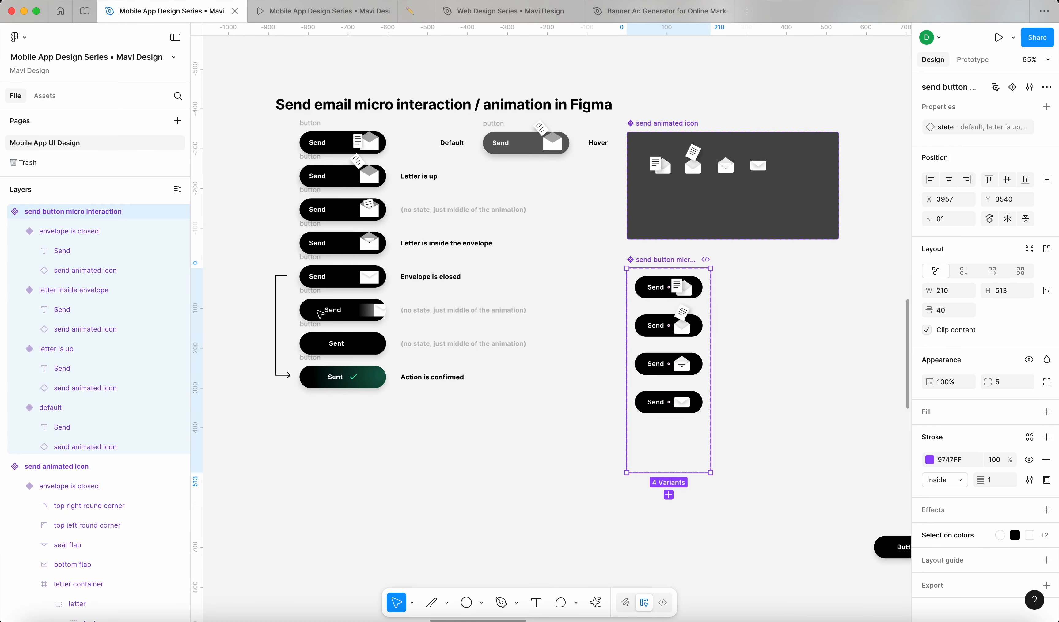
pyautogui.scroll(5, 319, 315)
pyautogui.scroll(-5, 319, 314)
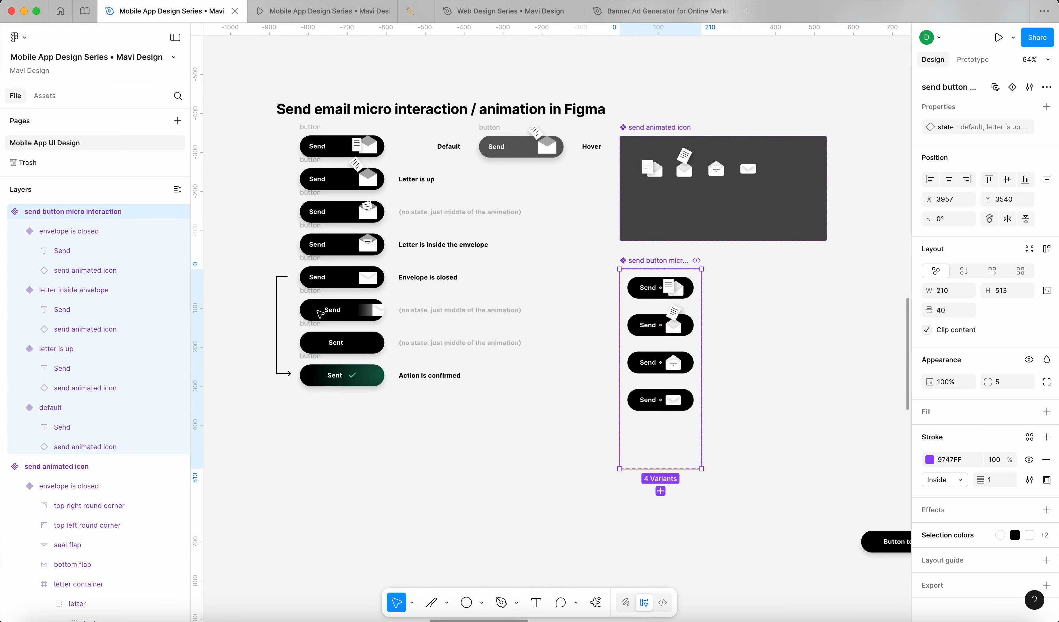
pyautogui.hscroll(-1, 320, 313)
pyautogui.moveTo(685, 248); pyautogui.dragTo(607, 246)
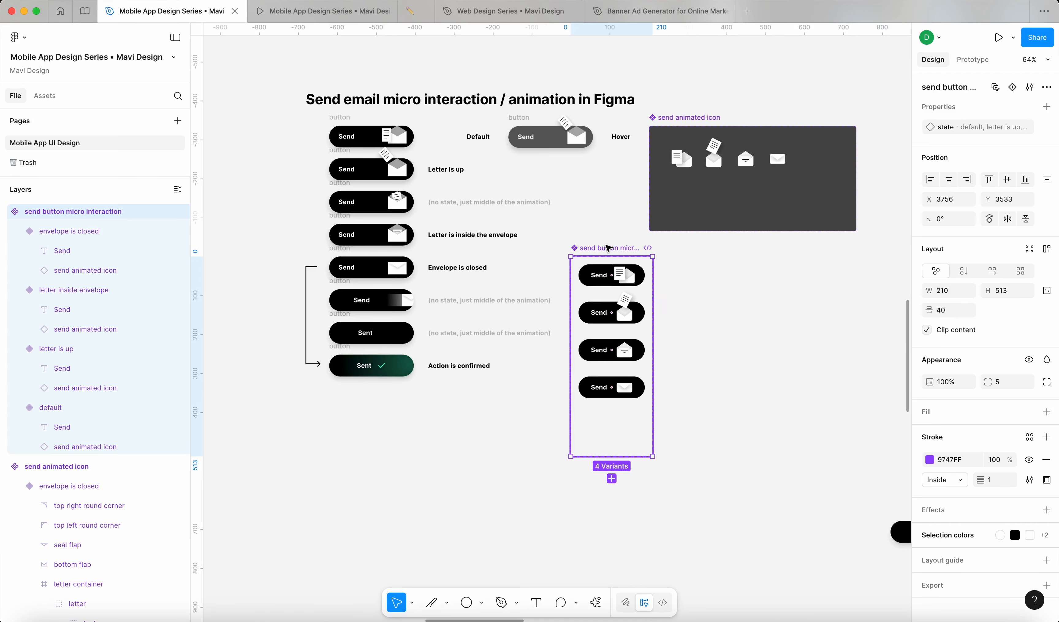
# Step: Inspect the envelope is closed variant and the Sent button's check icon
pyautogui.click(616, 396)
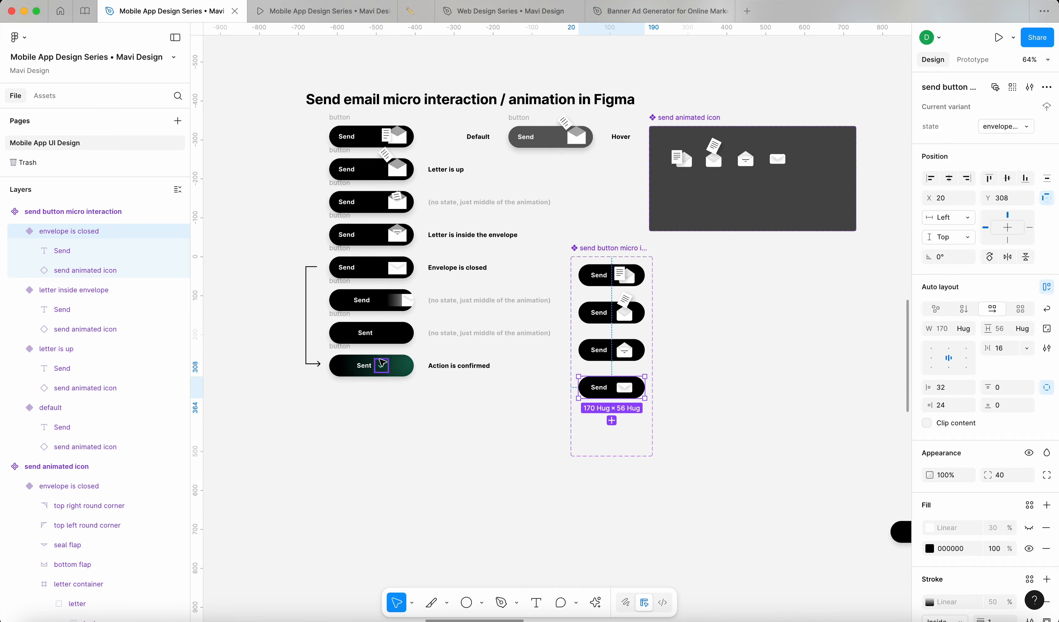
pyautogui.keyDown('super'); pyautogui.click(385, 367); pyautogui.keyUp('super')
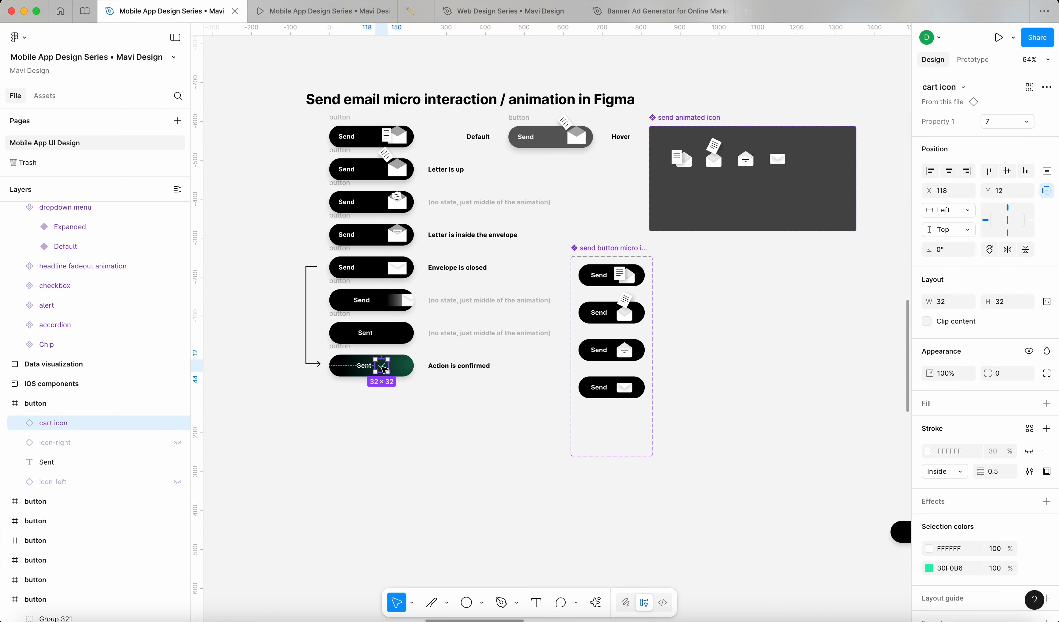
pyautogui.click(618, 396)
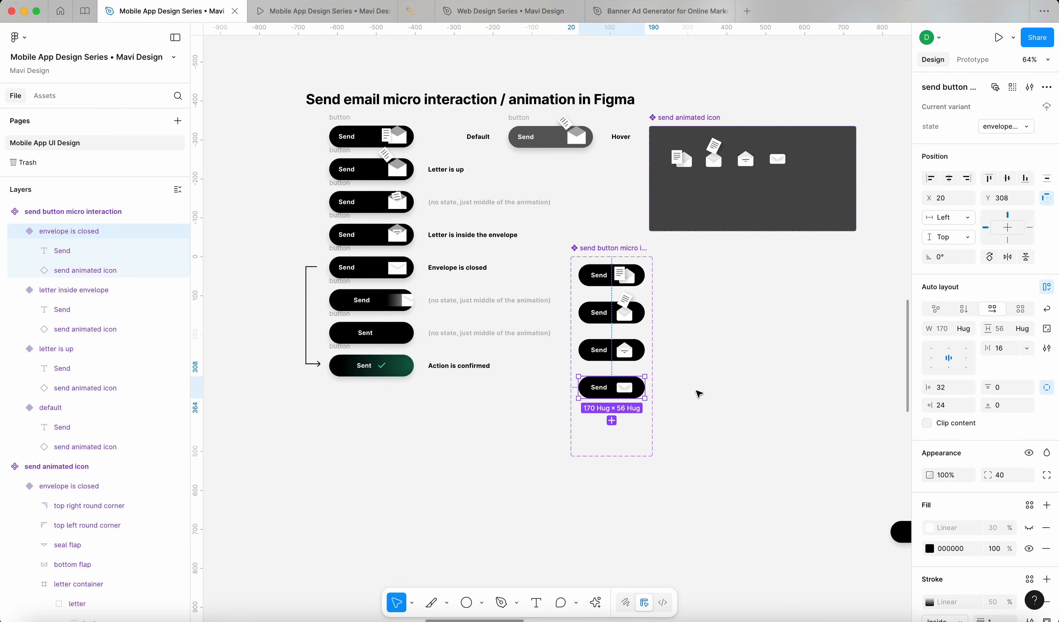
pyautogui.scroll(5, 642, 397)
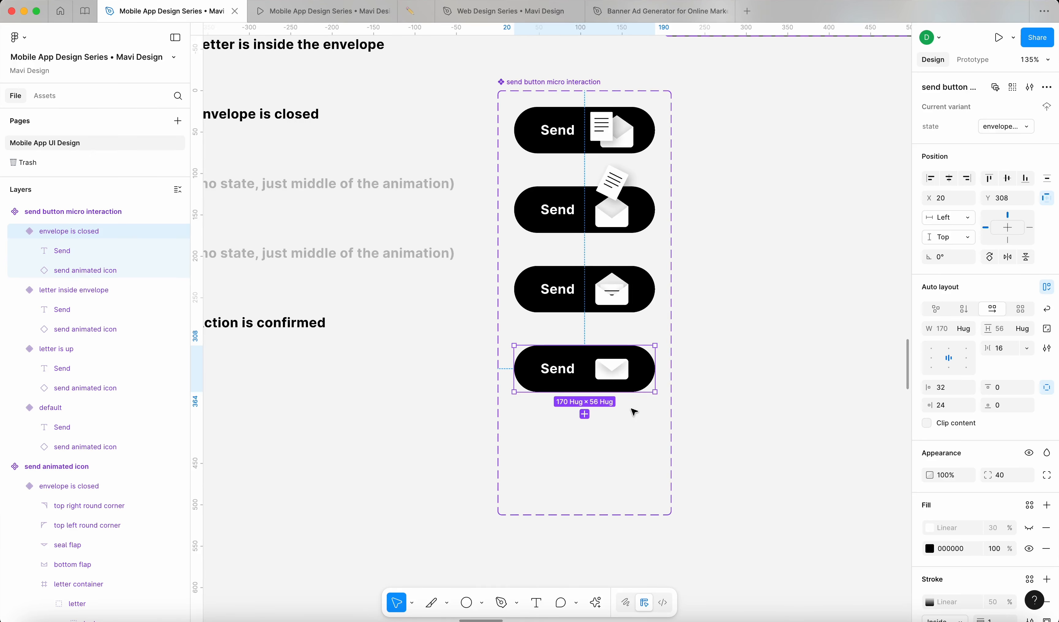
pyautogui.scroll(-1, 653, 410)
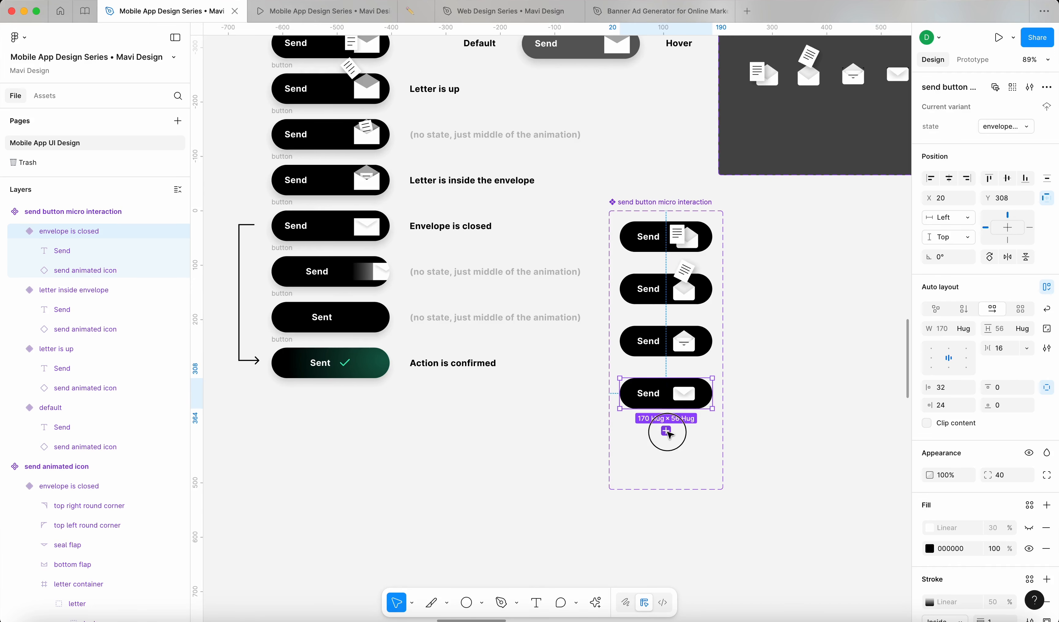
# Step: Add a fifth variant to the Send set and name it 'action is confirmed'
pyautogui.click(666, 432)
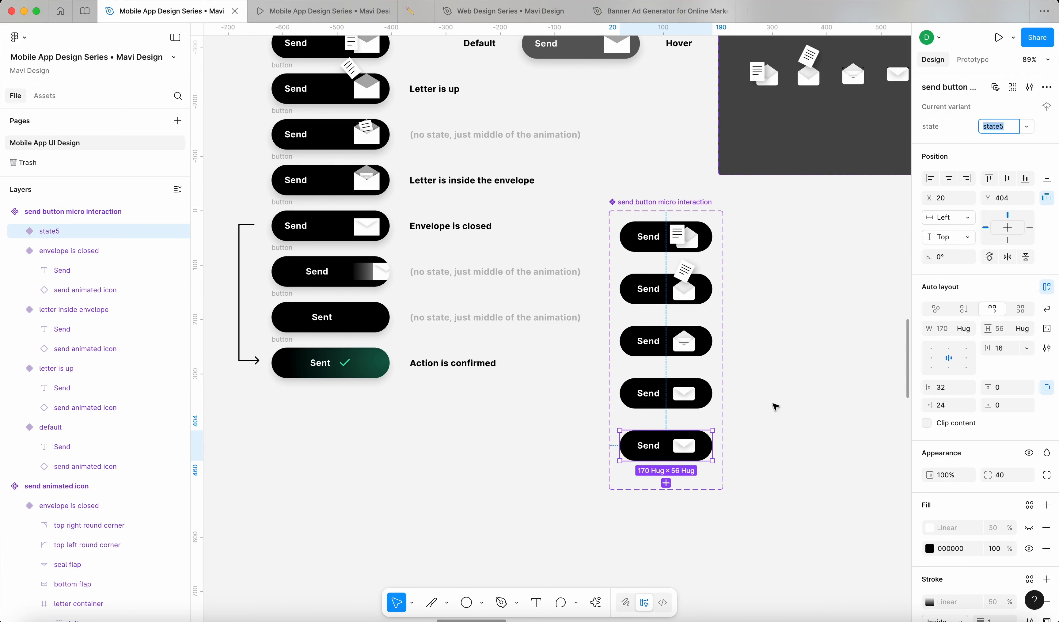
pyautogui.write('action')
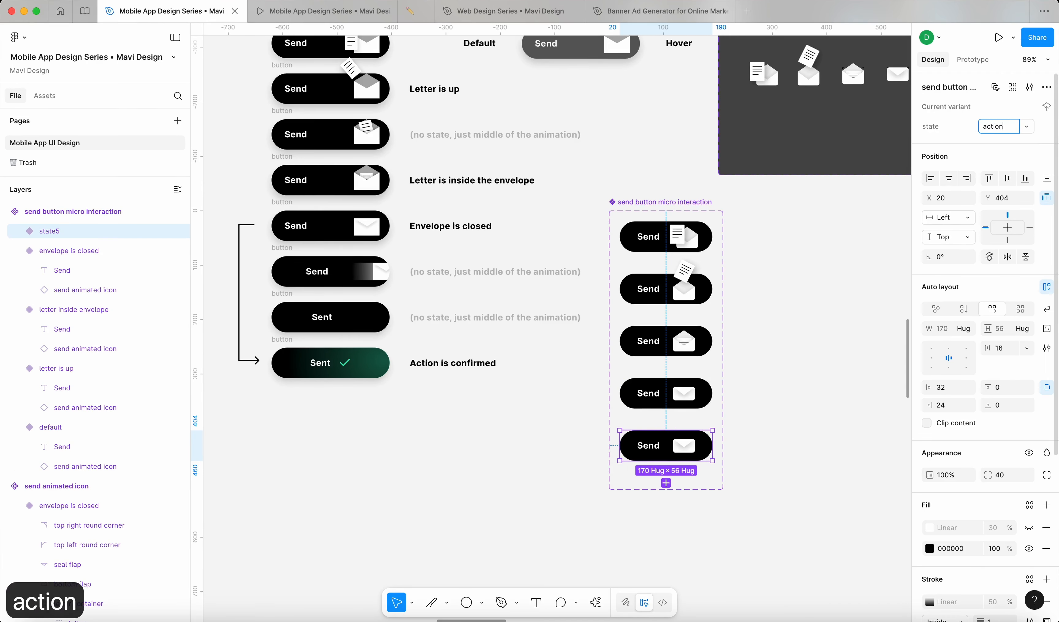
pyautogui.write(' is confirmed')
pyautogui.press('Return')
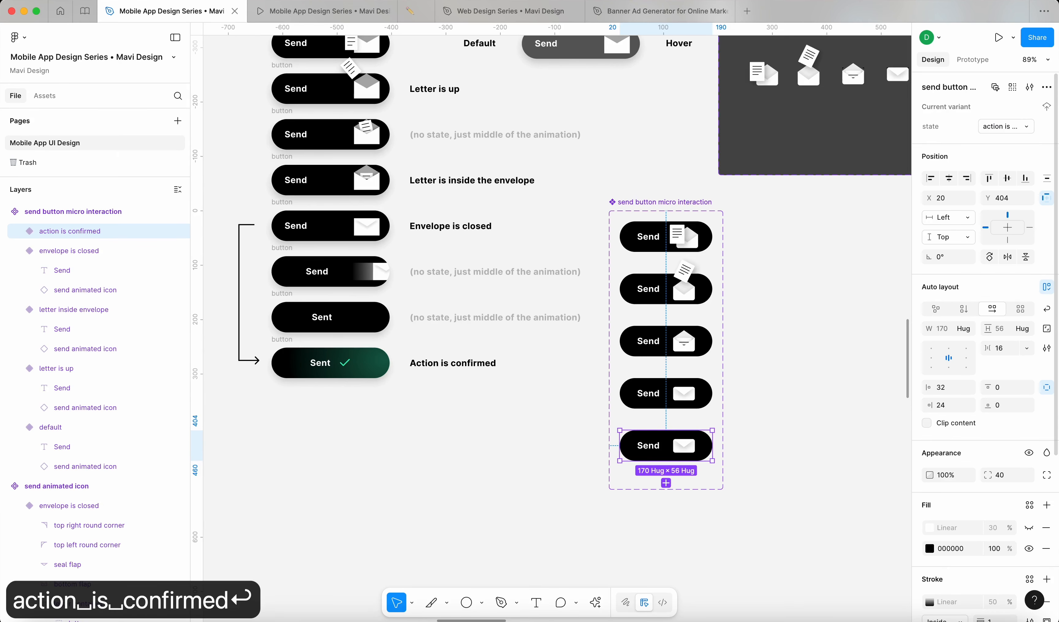
pyautogui.click(769, 442)
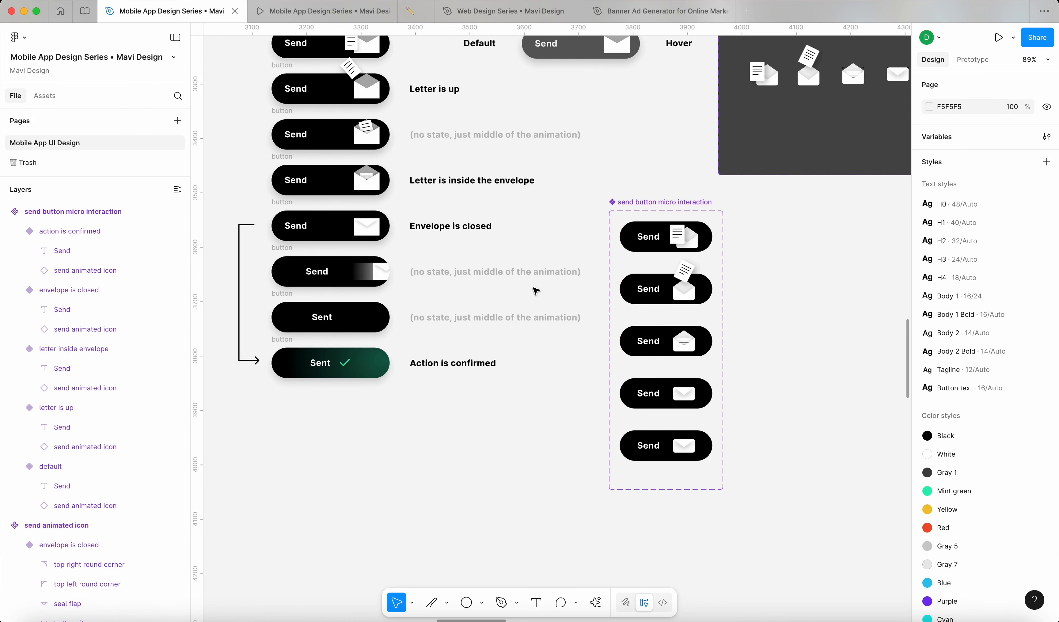
pyautogui.click(690, 447)
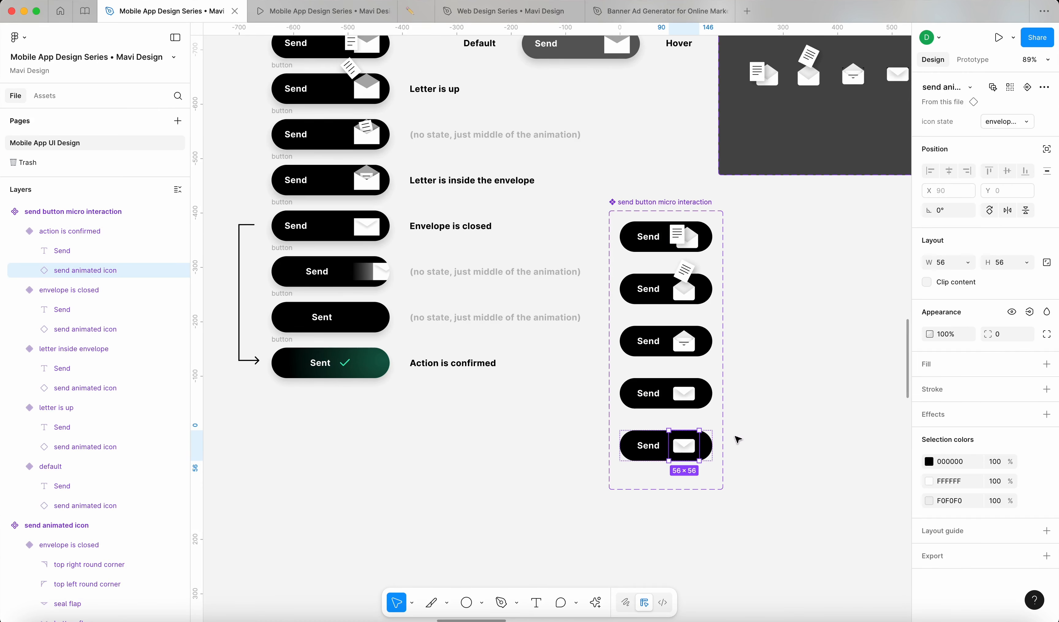
# Step: Duplicate the Sent button's green check icon onto empty canvas below the set
pyautogui.click(358, 369)
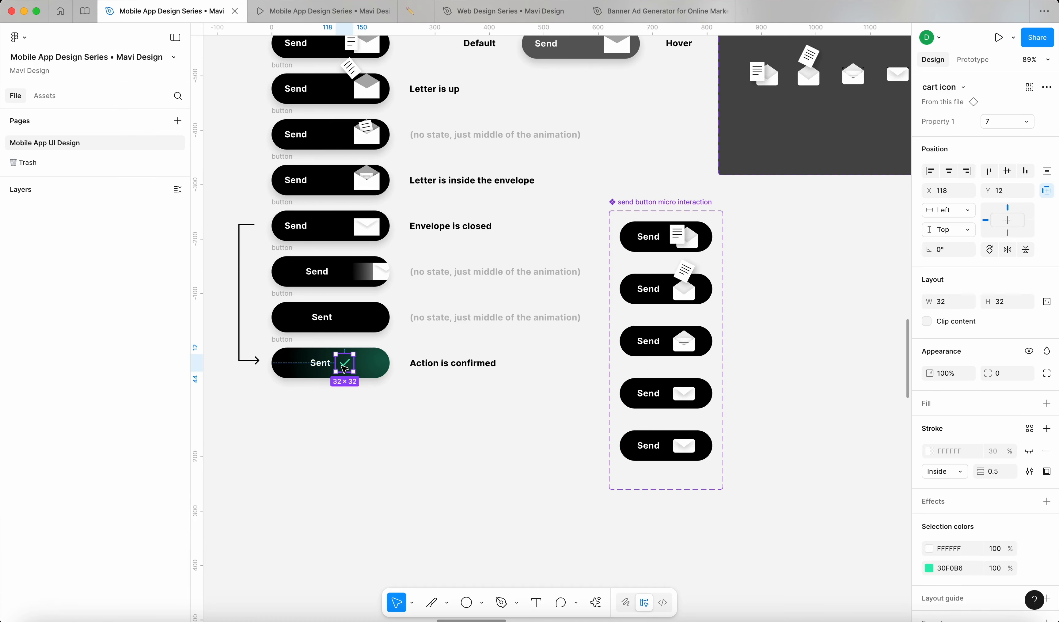
pyautogui.scroll(5, 359, 368)
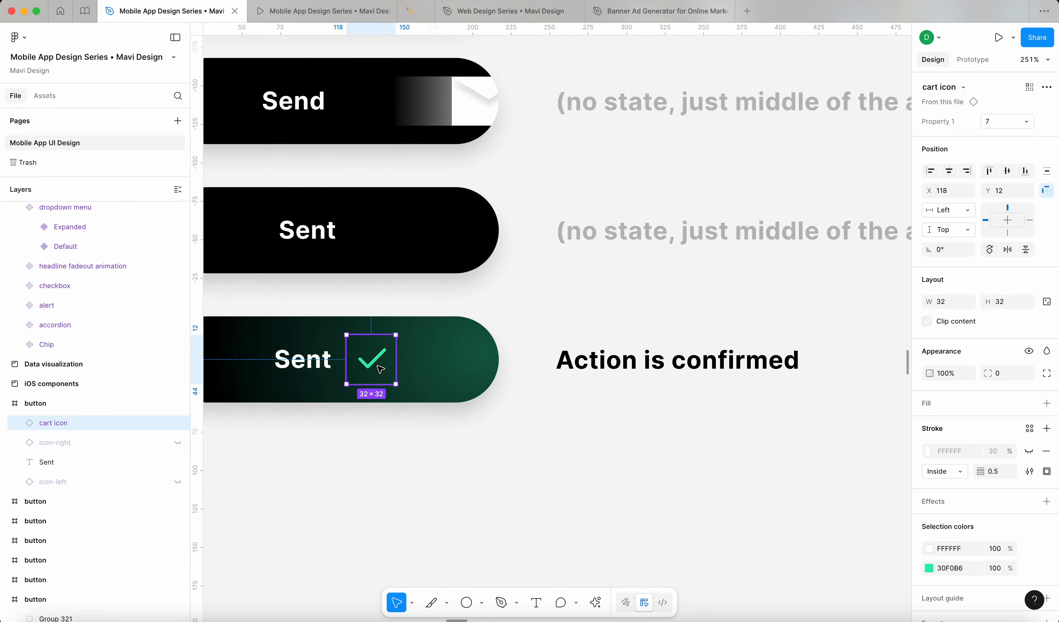
pyautogui.scroll(-5, 373, 366)
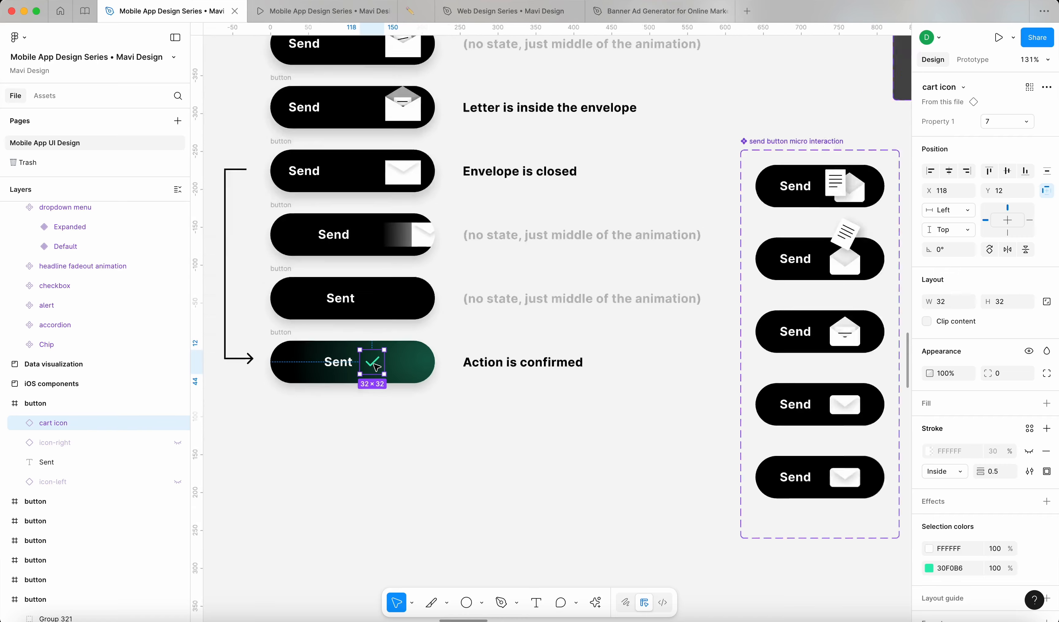
pyautogui.click(502, 426)
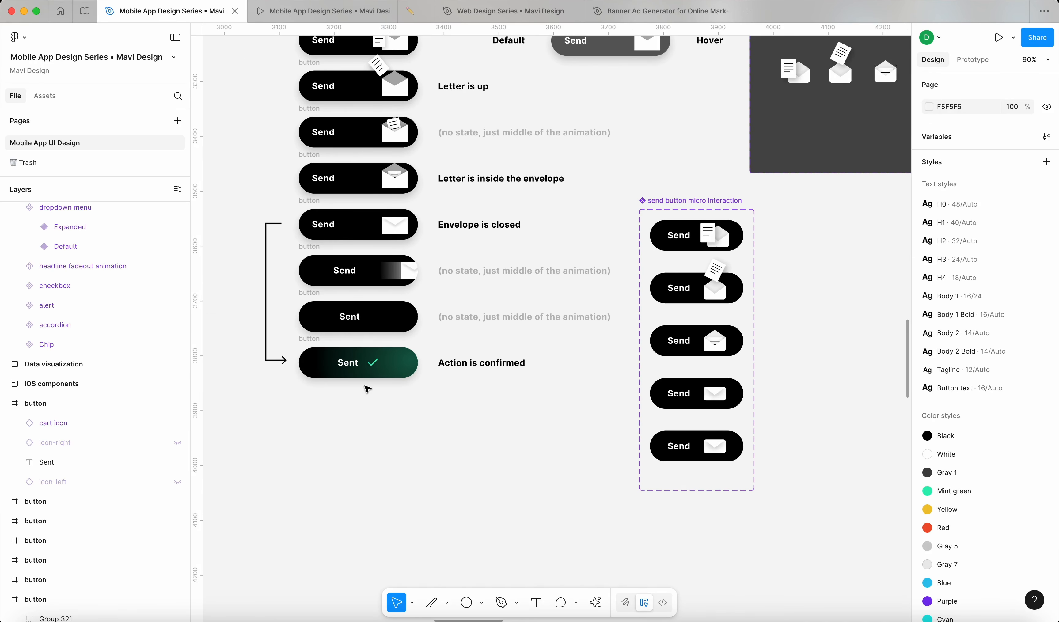
pyautogui.scroll(6, 367, 376)
pyautogui.click(390, 343)
pyautogui.scroll(-2, 389, 342)
pyautogui.scroll(2, 371, 377)
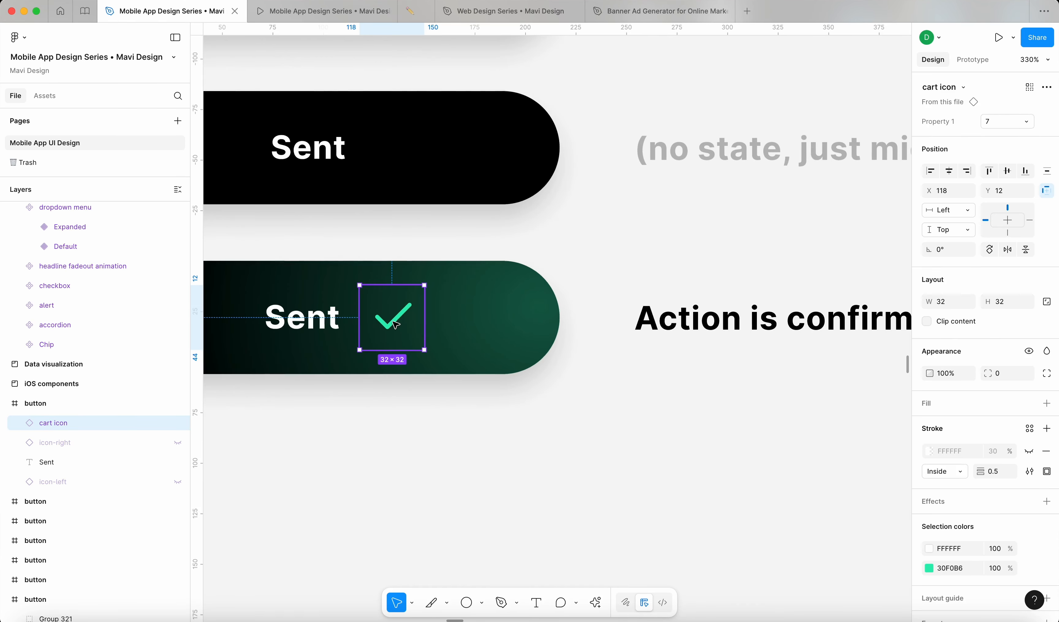
pyautogui.moveTo(393, 323); pyautogui.dragTo(674, 471)
pyautogui.click(768, 480)
pyautogui.scroll(5, 765, 481)
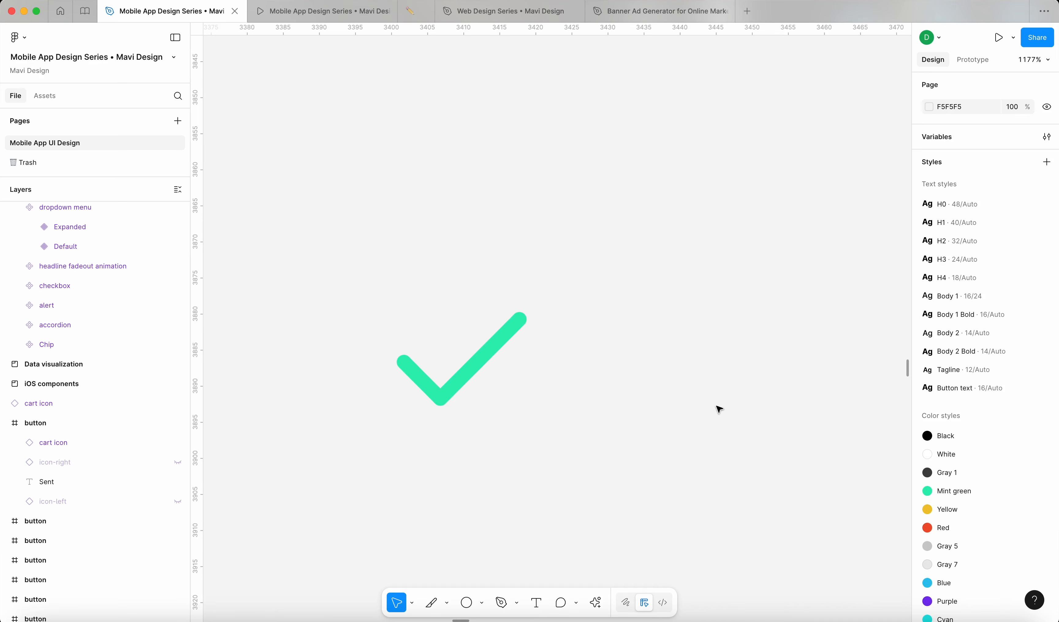
# Step: Draw a new three-point checkmark path with the Pen tool
pyautogui.press('p')
pyautogui.click(651, 386)
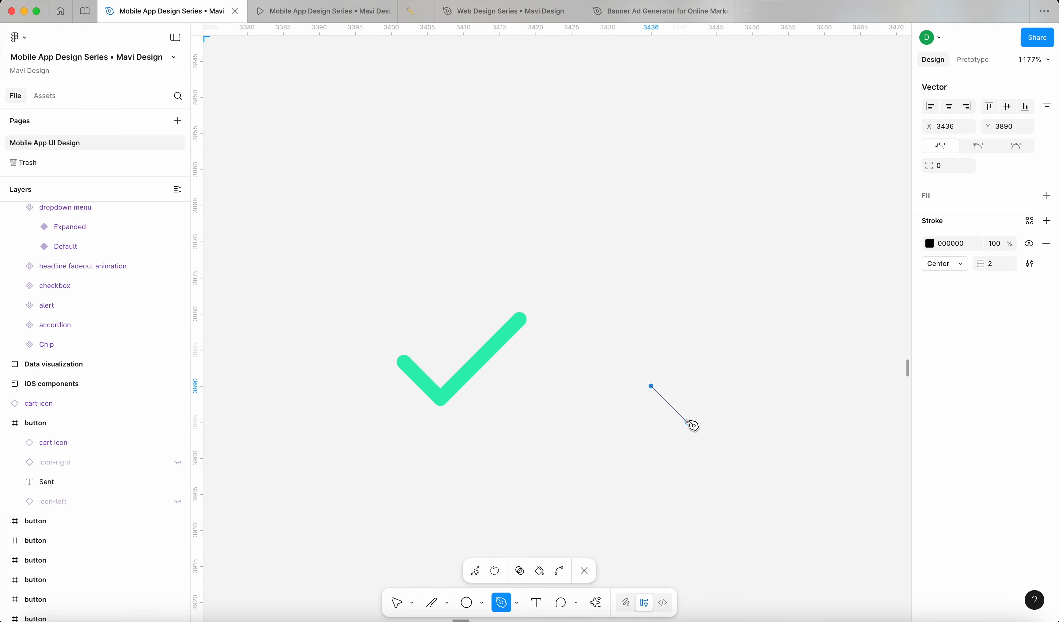
pyautogui.click(687, 422)
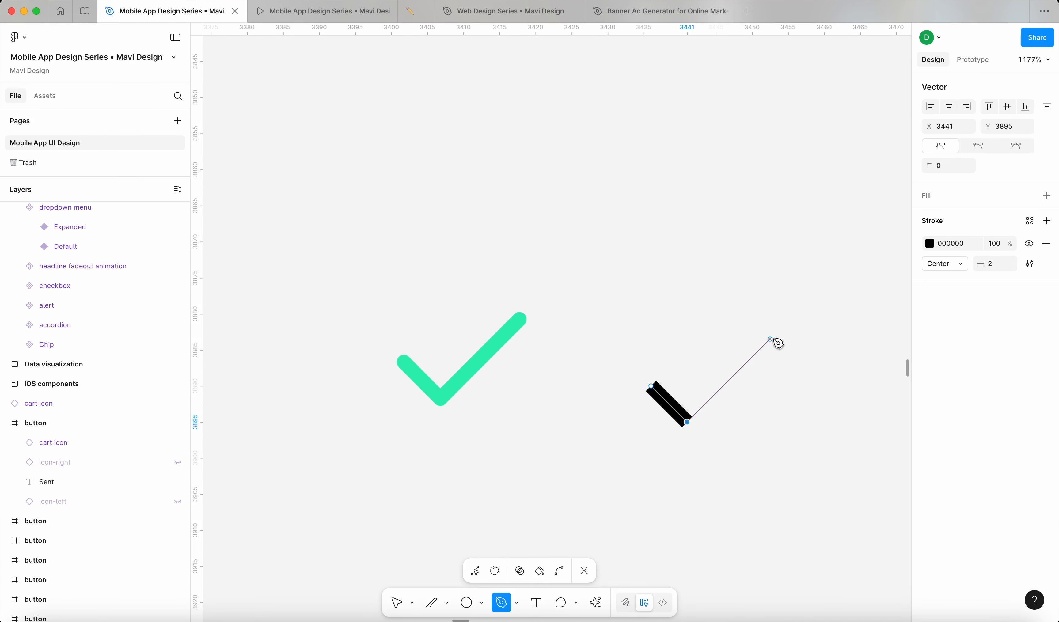
pyautogui.click(770, 339)
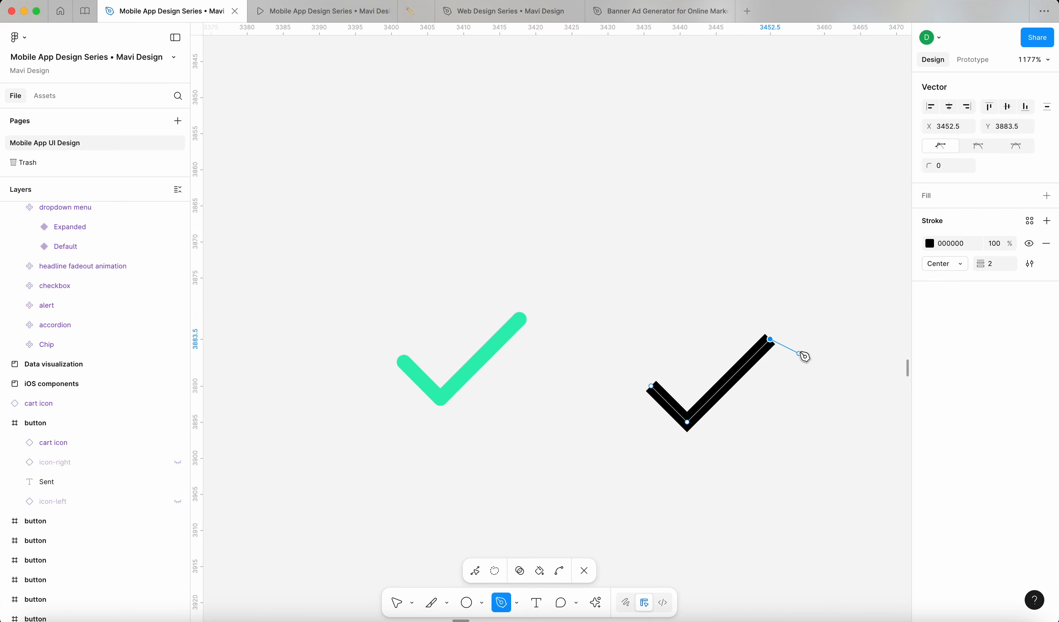
pyautogui.press('Return')
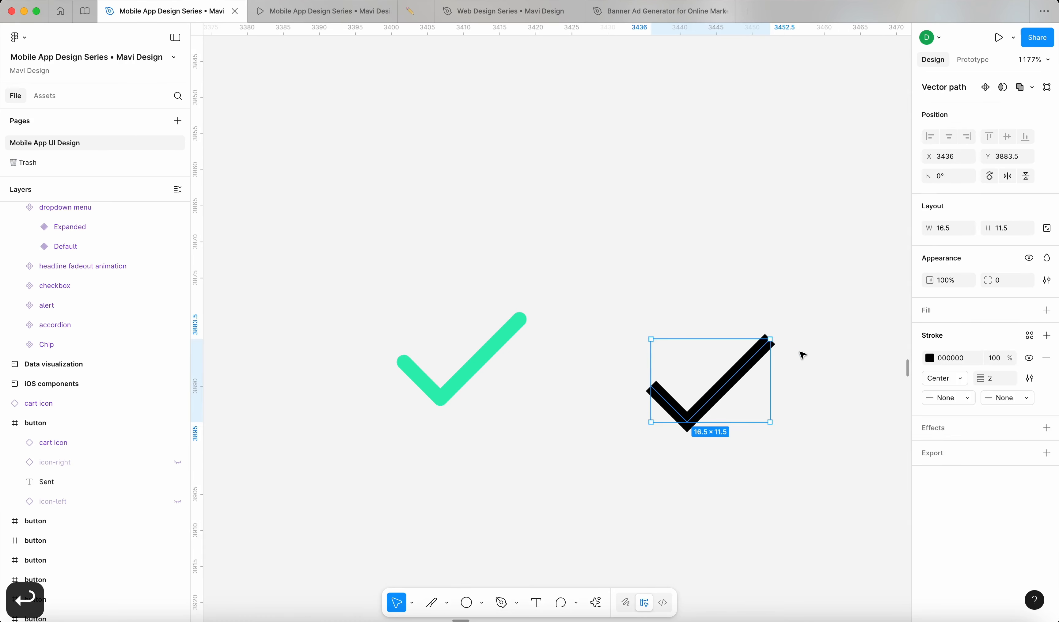
# Step: Set the checkmark's stroke to mint green 30F0B6, sampled from the existing check
pyautogui.click(929, 358)
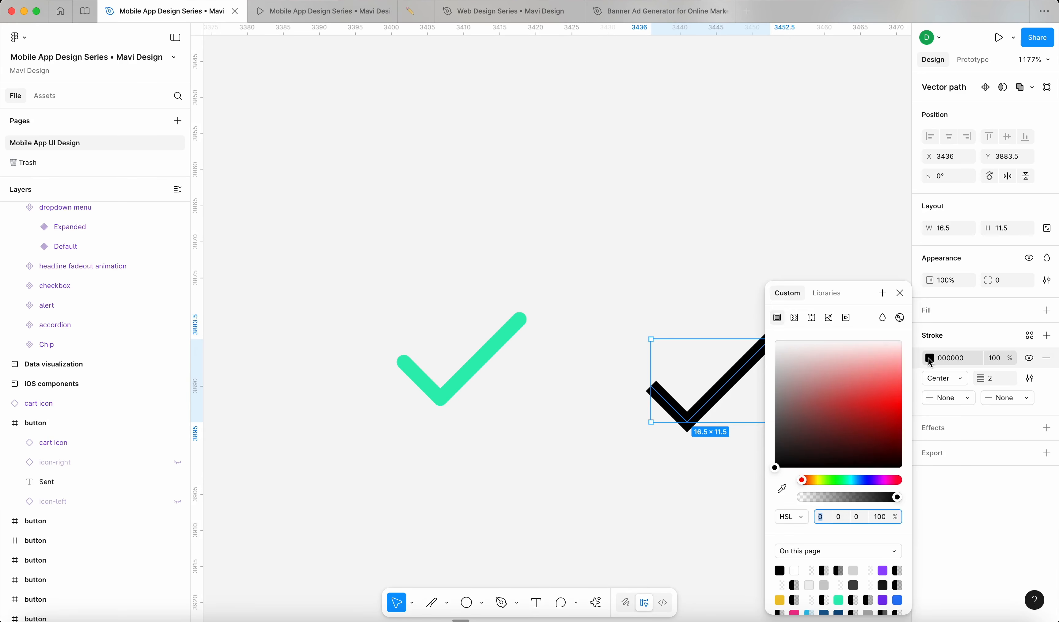
pyautogui.click(783, 490)
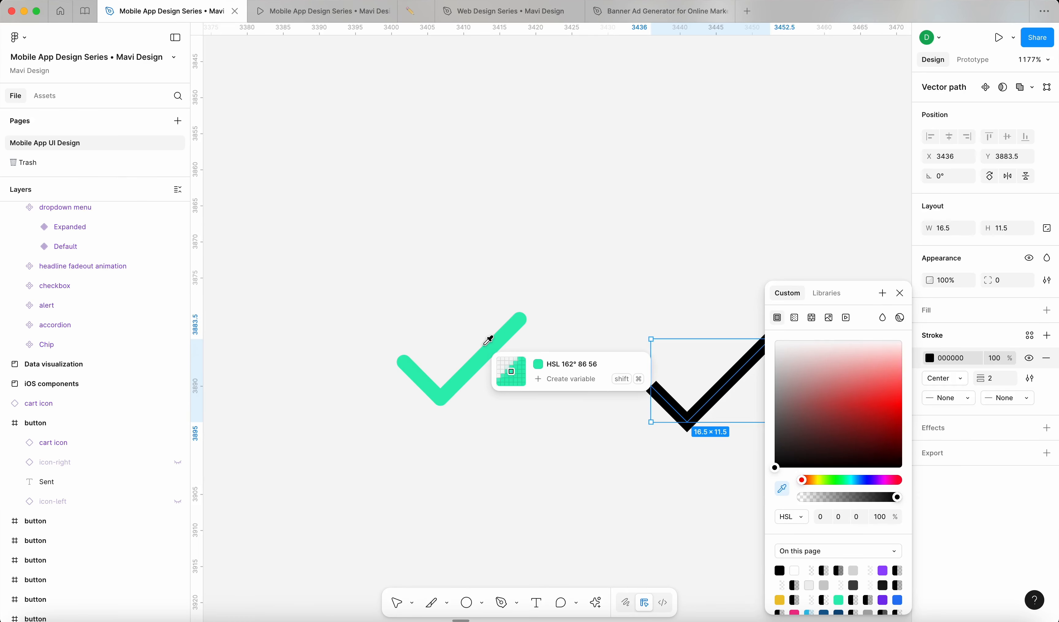
pyautogui.click(485, 353)
pyautogui.click(782, 518)
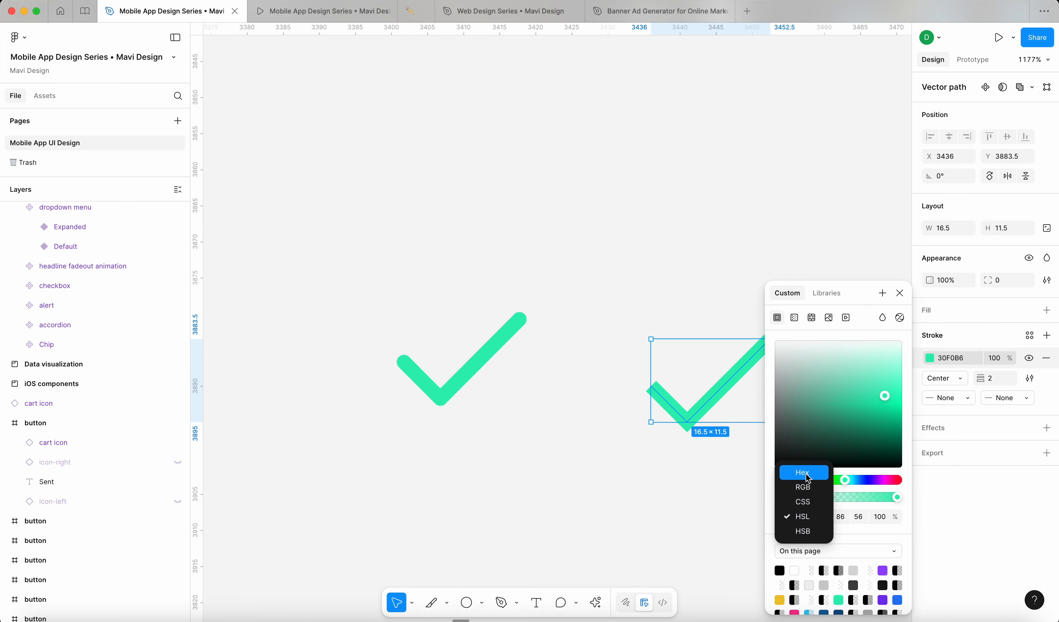
pyautogui.click(790, 470)
pyautogui.moveTo(849, 518)
pyautogui.mouseDown()
pyautogui.moveTo(813, 517)
pyautogui.moveTo(848, 516)
pyautogui.mouseUp()
pyautogui.click(899, 292)
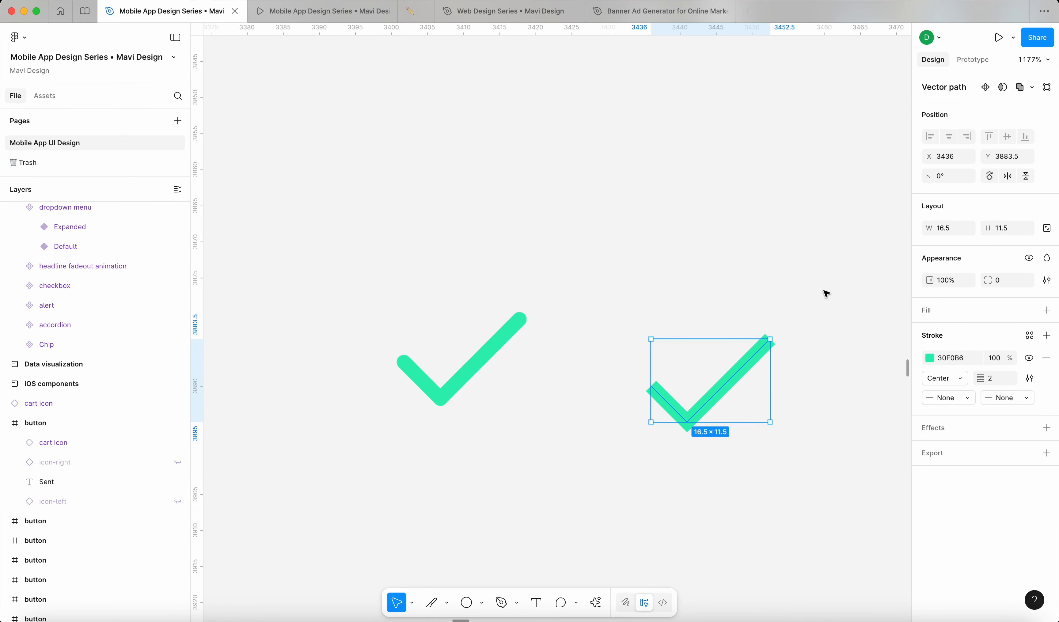
pyautogui.click(825, 293)
# Step: Give the checkmark stroke round start and end caps and a round join
pyautogui.click(754, 362)
pyautogui.click(965, 404)
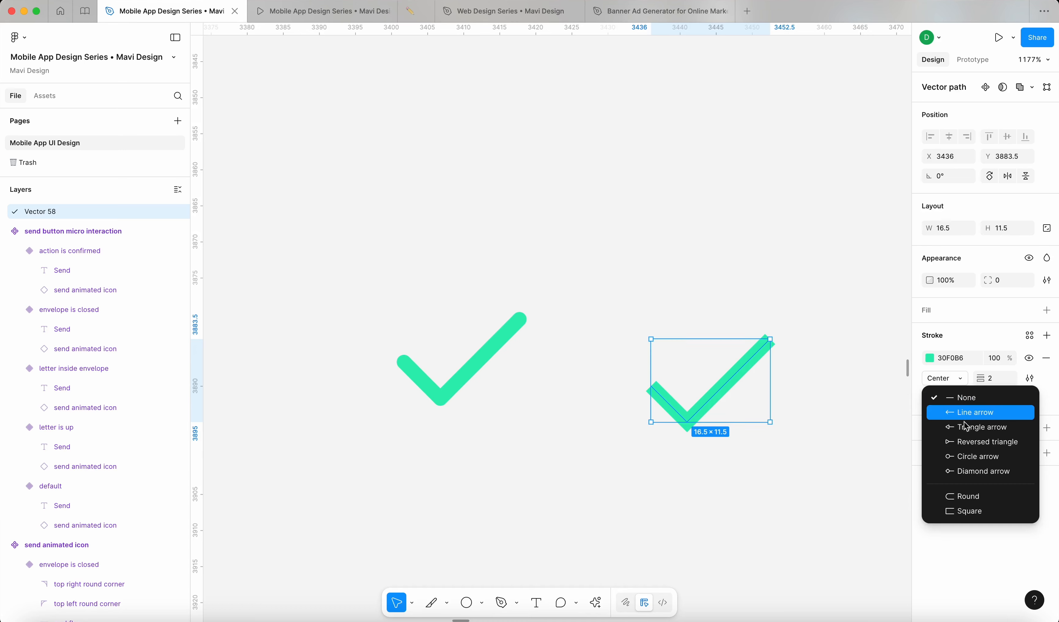
pyautogui.click(966, 496)
pyautogui.click(1008, 398)
pyautogui.click(980, 496)
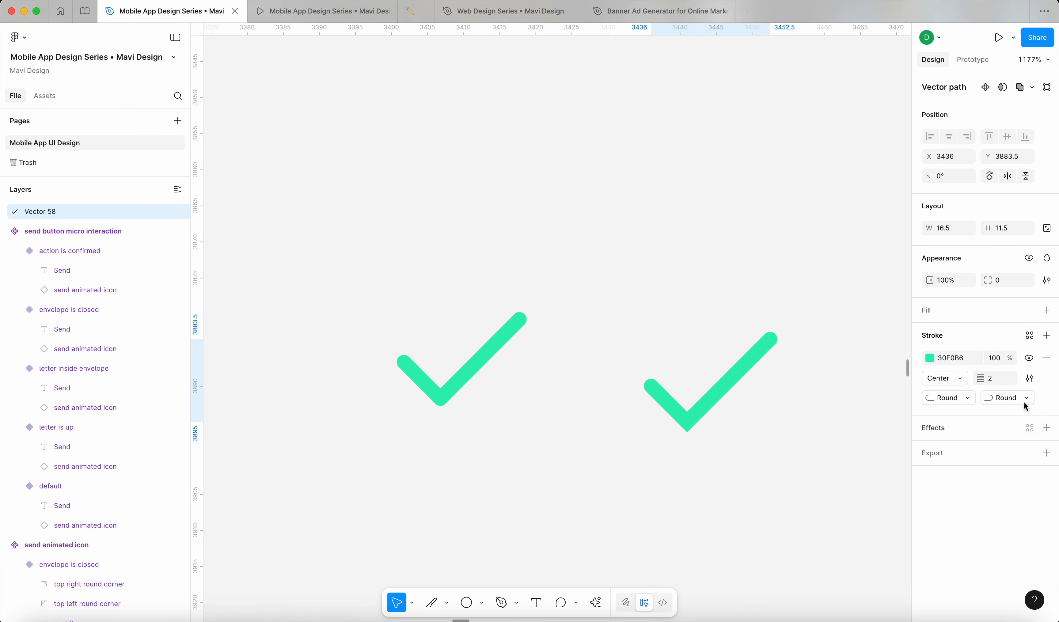
pyautogui.click(1030, 379)
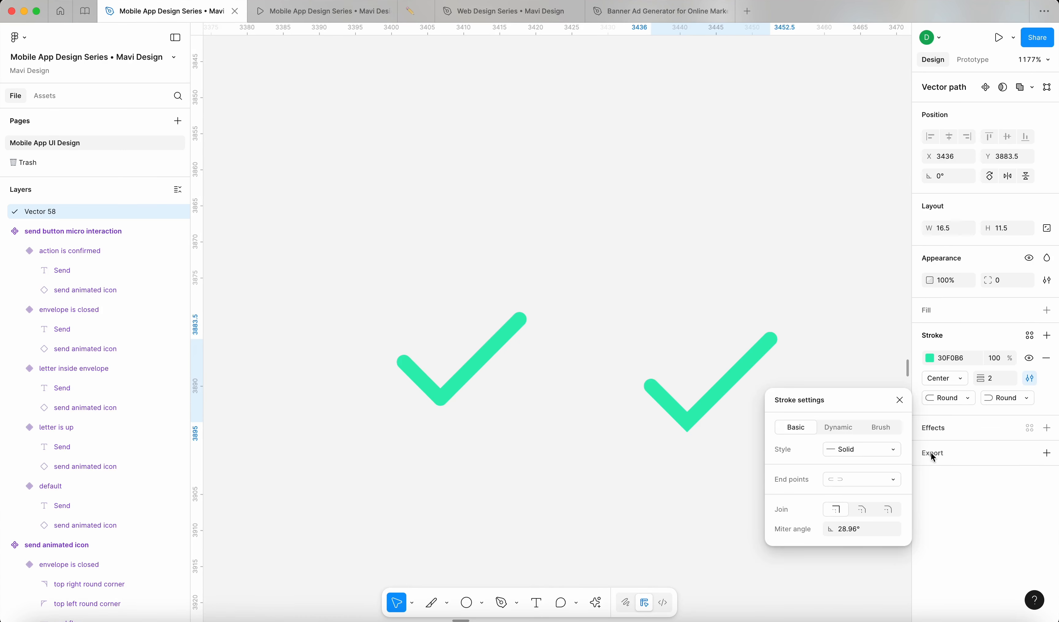
pyautogui.click(888, 512)
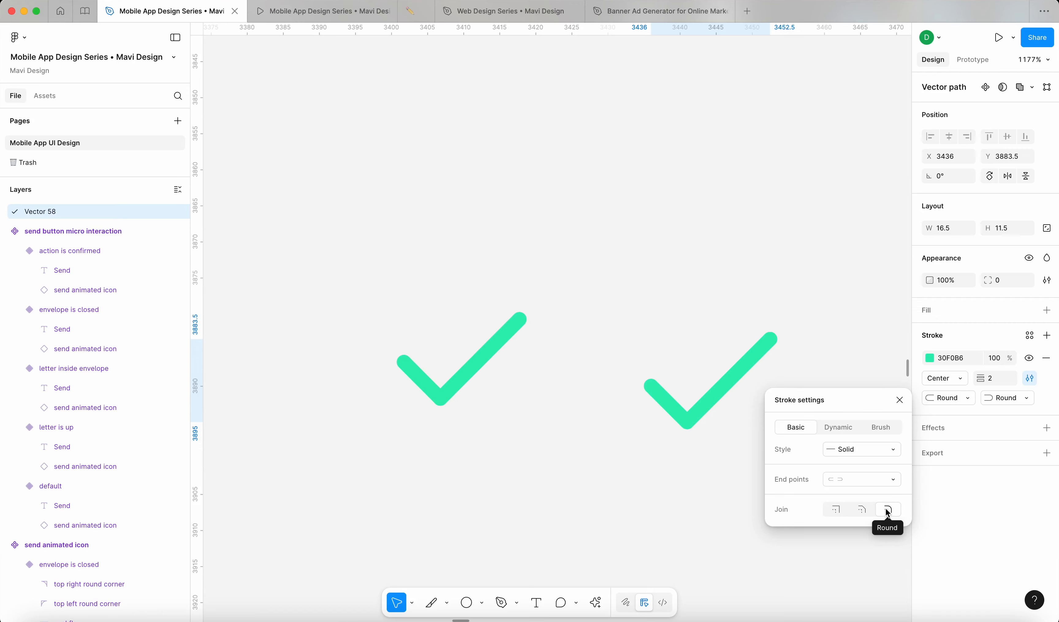
pyautogui.click(704, 440)
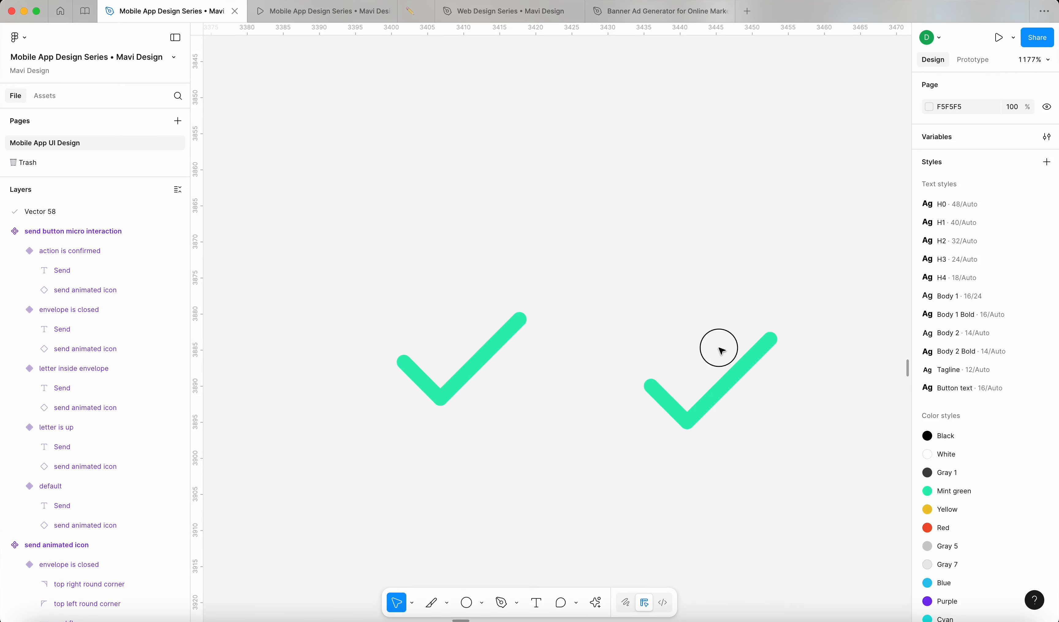
pyautogui.scroll(-5, 721, 351)
# Step: Wrap the redrawn checkmark in a frame sized 32 × 32
pyautogui.click(711, 358)
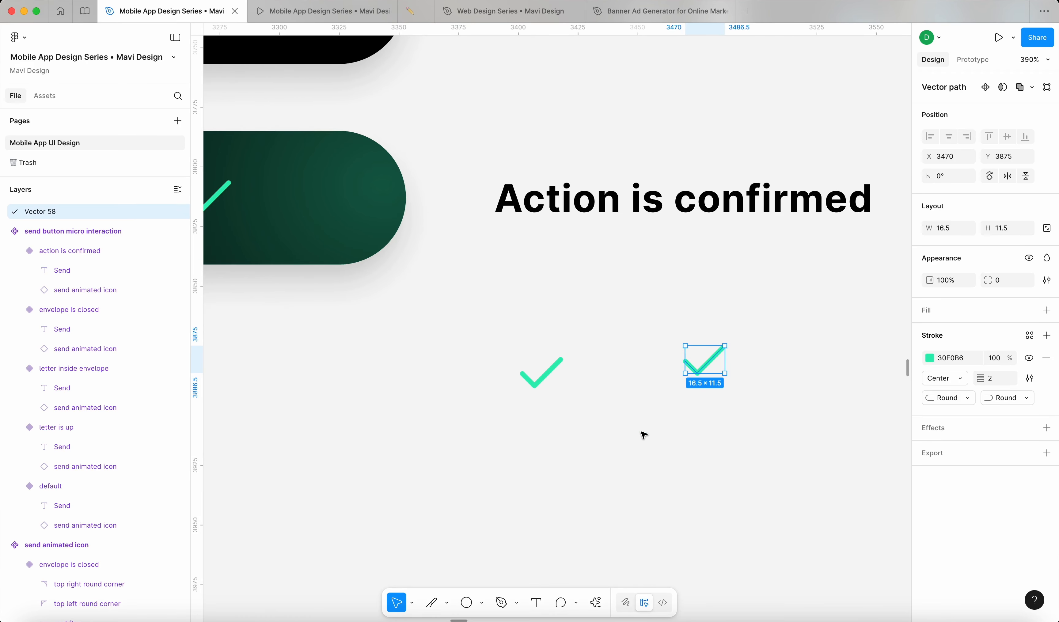
pyautogui.press('alt+super+g')
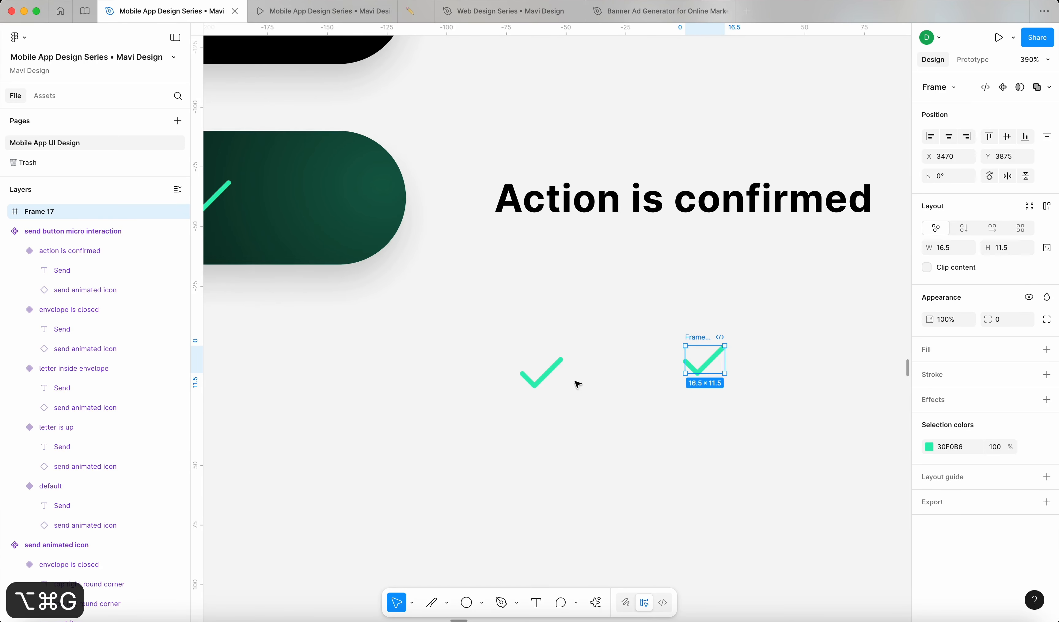
pyautogui.click(554, 373)
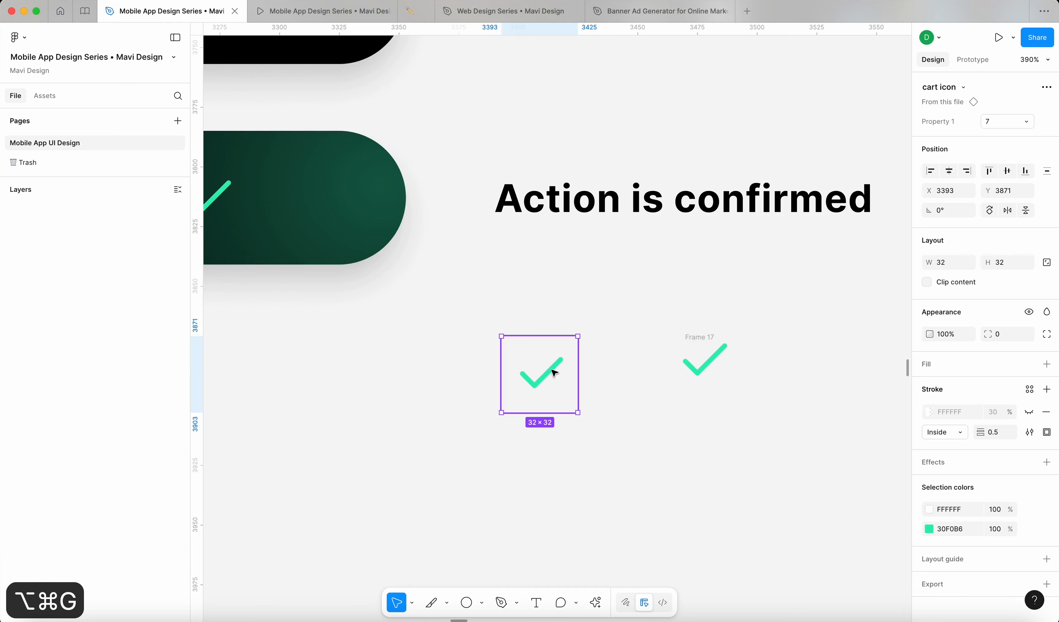
pyautogui.click(690, 339)
pyautogui.click(963, 250)
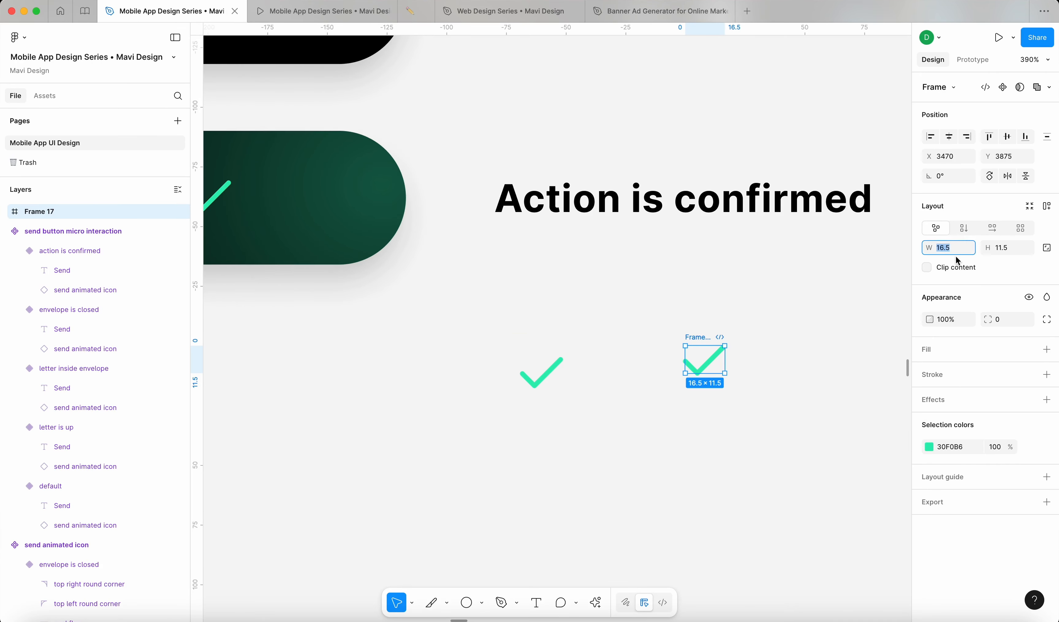
pyautogui.write('32')
pyautogui.press('Tab')
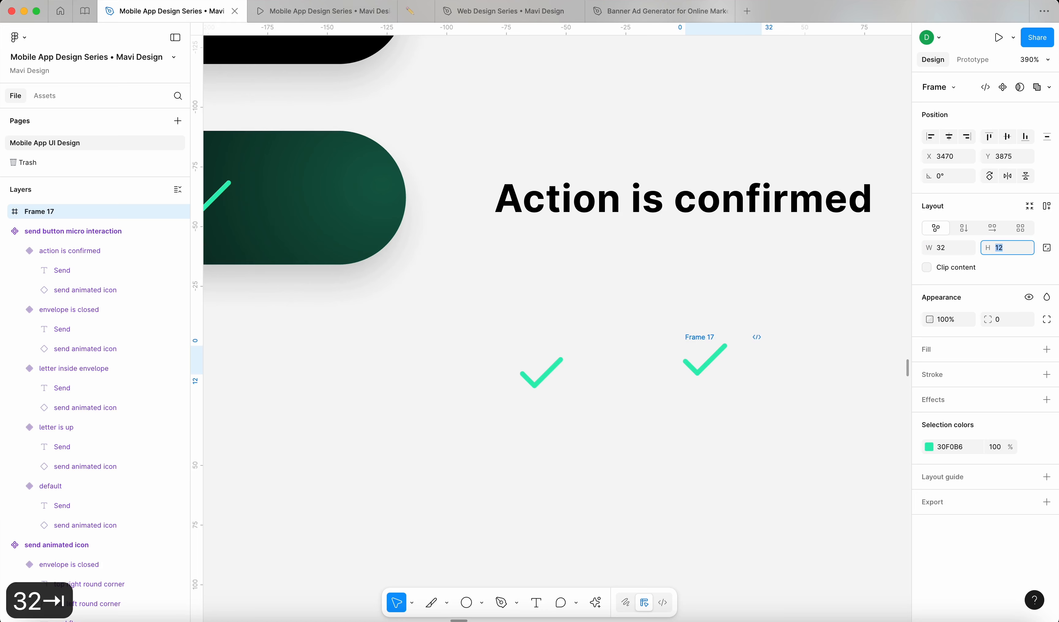
pyautogui.write('32')
pyautogui.press('Return')
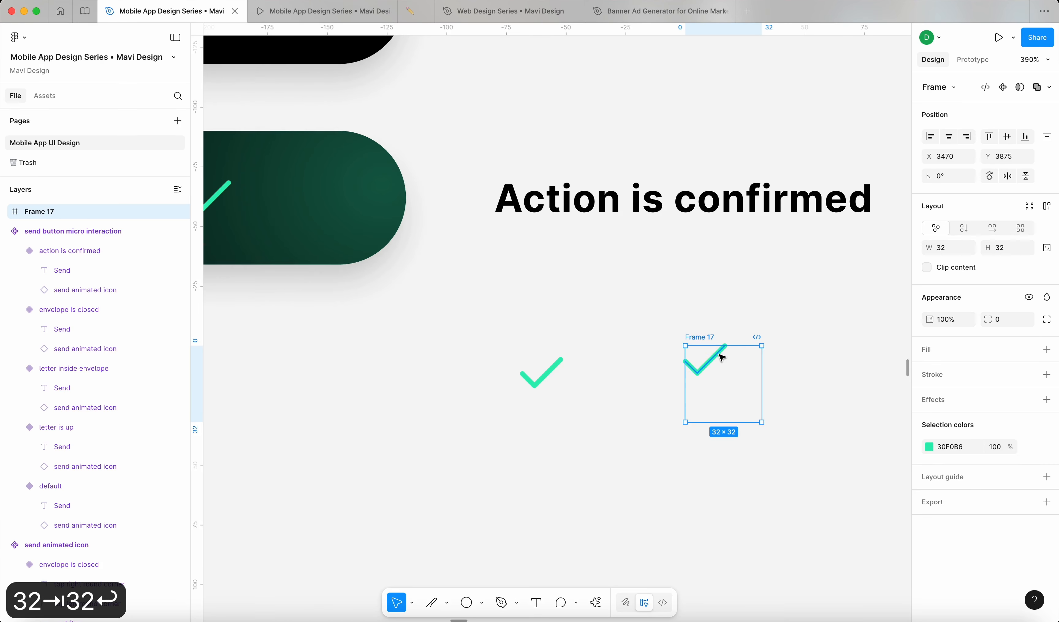
# Step: Centre the checkmark in its frame and rename the frame 'action confirmed'
pyautogui.click(721, 358)
pyautogui.hotkey('alt', 'h')
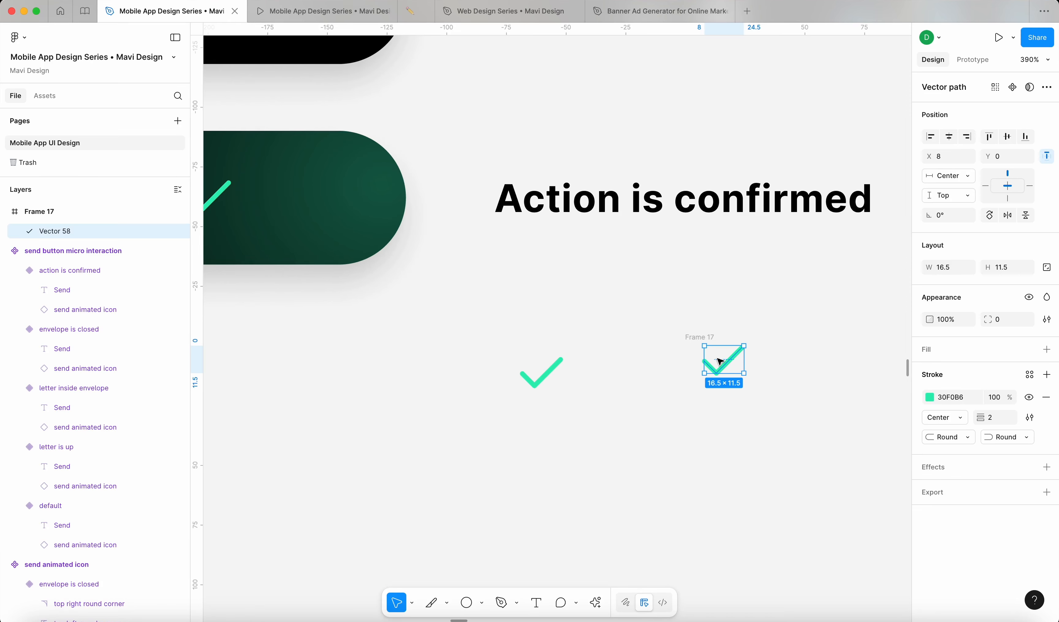
pyautogui.hotkey('alt', 'v')
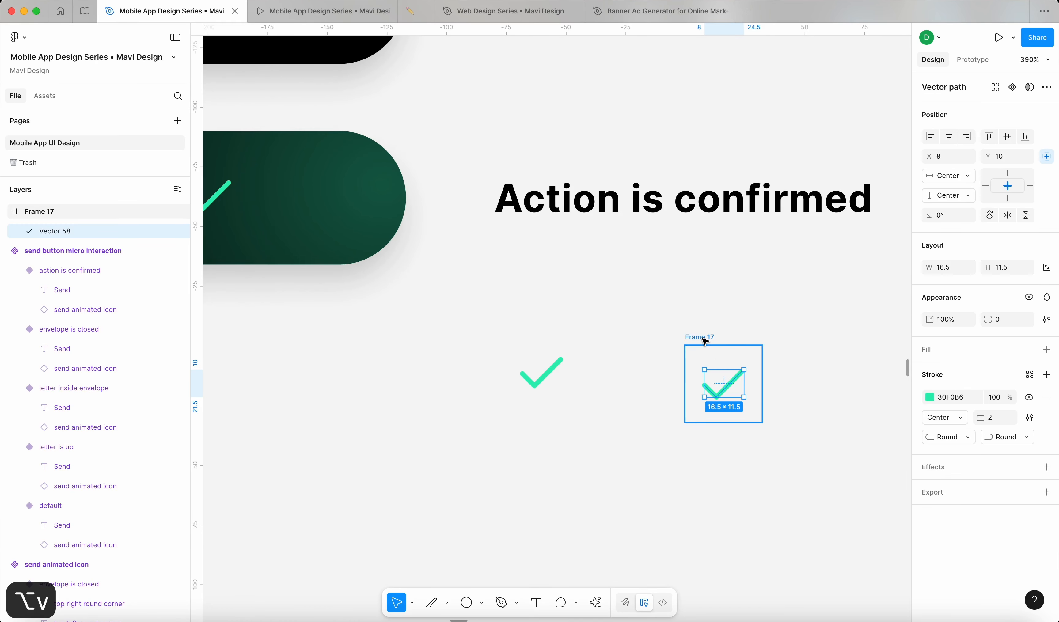
pyautogui.doubleClick(703, 339)
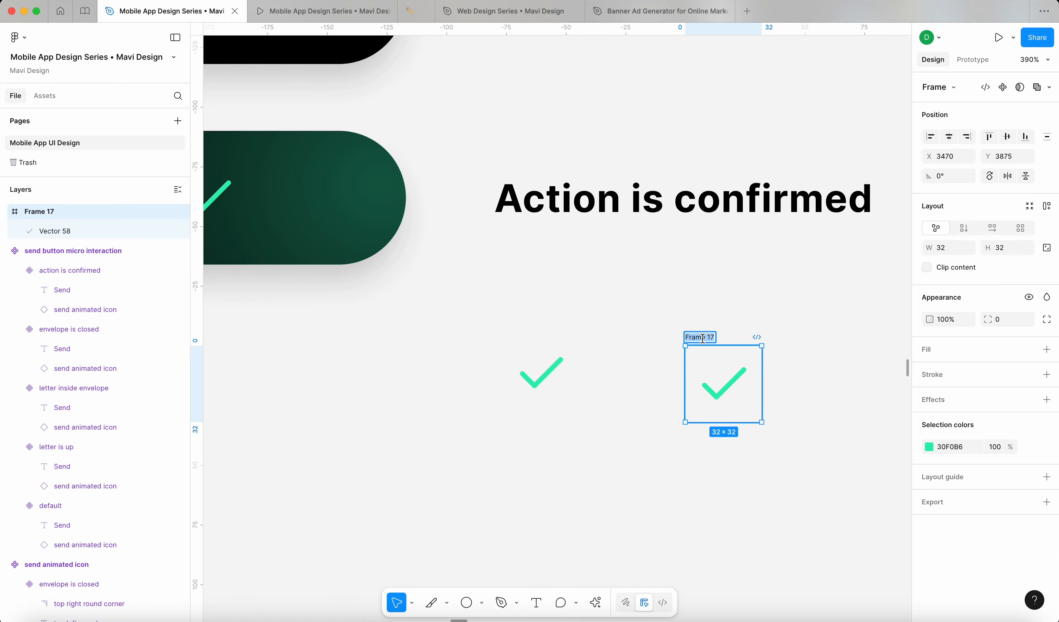
pyautogui.write('action confirmed')
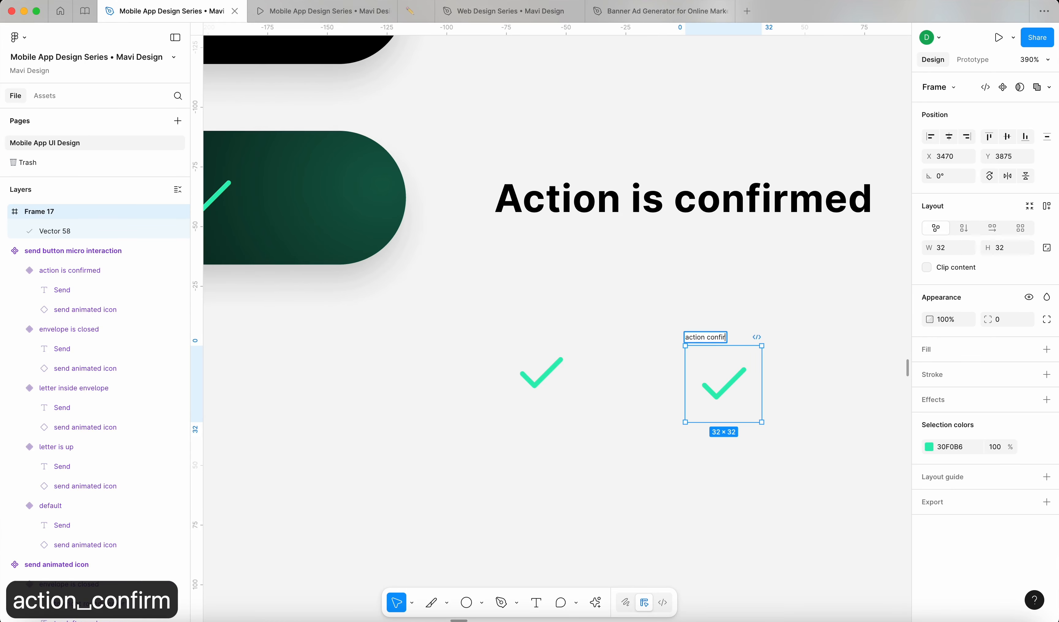
pyautogui.press('Return')
# Step: Move the original check icon closer to the new 'action confirmed' frame
pyautogui.click(776, 336)
pyautogui.moveTo(540, 374); pyautogui.dragTo(617, 395)
pyautogui.click(722, 392)
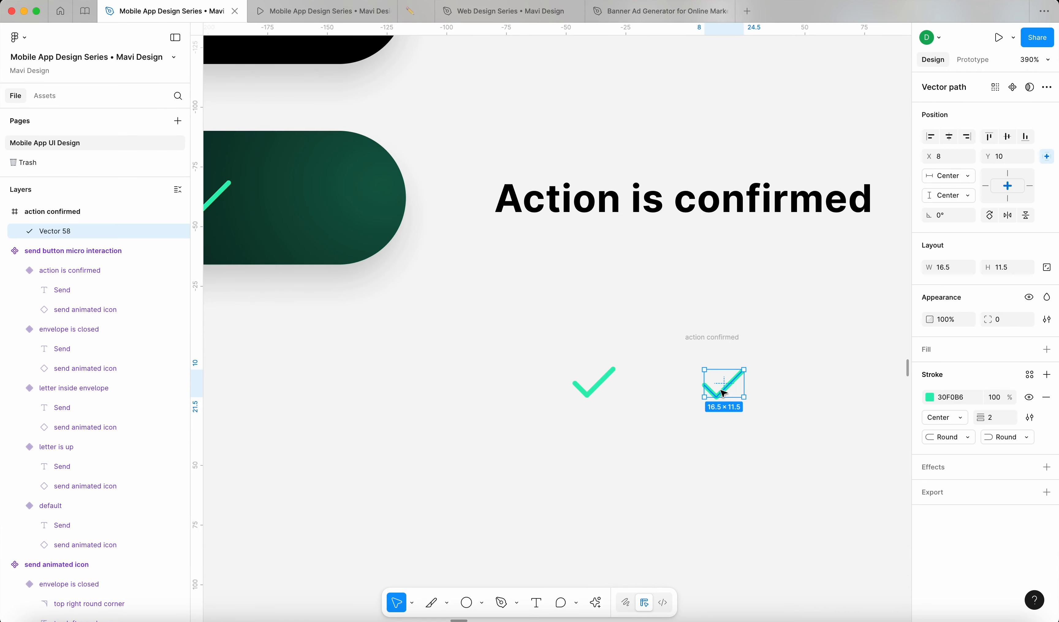
pyautogui.click(712, 337)
pyautogui.press('Escape')
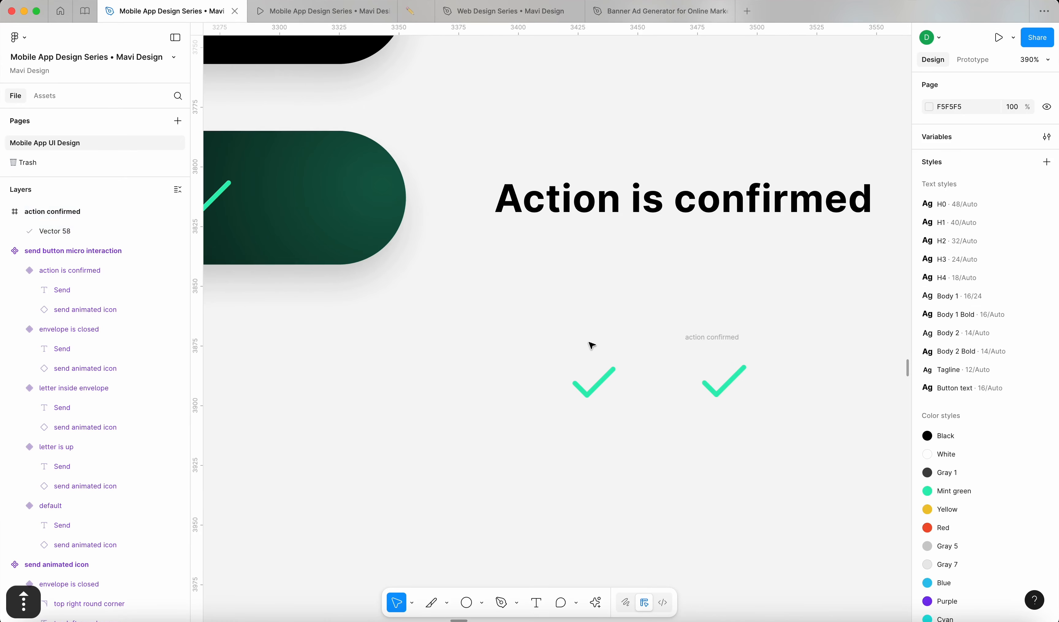
pyautogui.click(592, 348)
pyautogui.click(723, 347)
pyautogui.click(723, 338)
pyautogui.moveTo(803, 349); pyautogui.dragTo(536, 325)
pyautogui.scroll(-3, 632, 335)
# Step: Remove auto layout from the bottom 'action is confirmed' Send variant
pyautogui.scroll(-3, 535, 326)
pyautogui.click(782, 321)
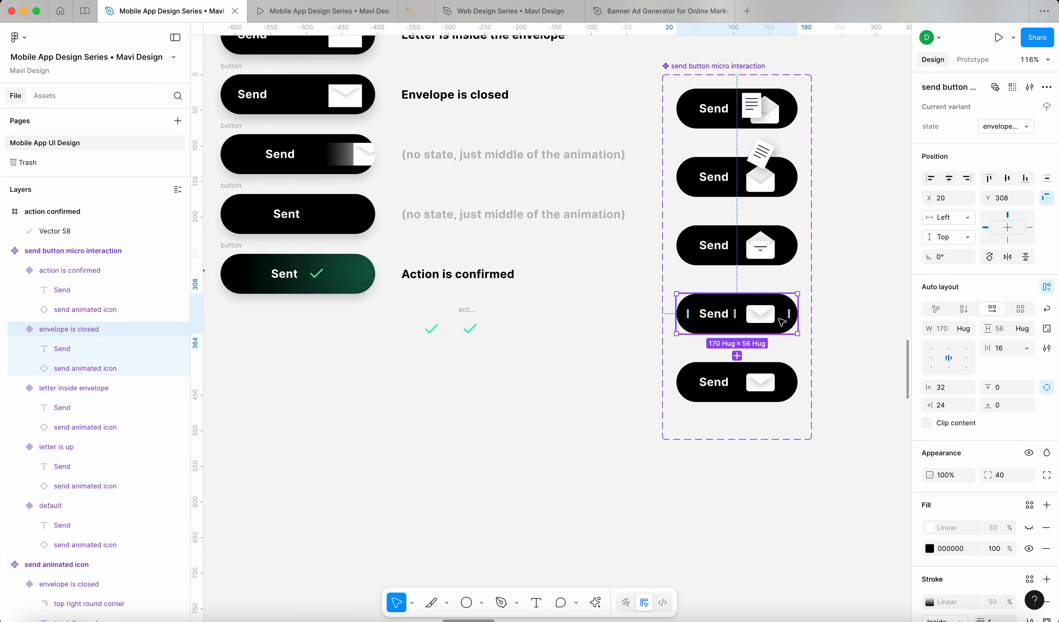
pyautogui.click(828, 368)
pyautogui.hscroll(5, 847, 381)
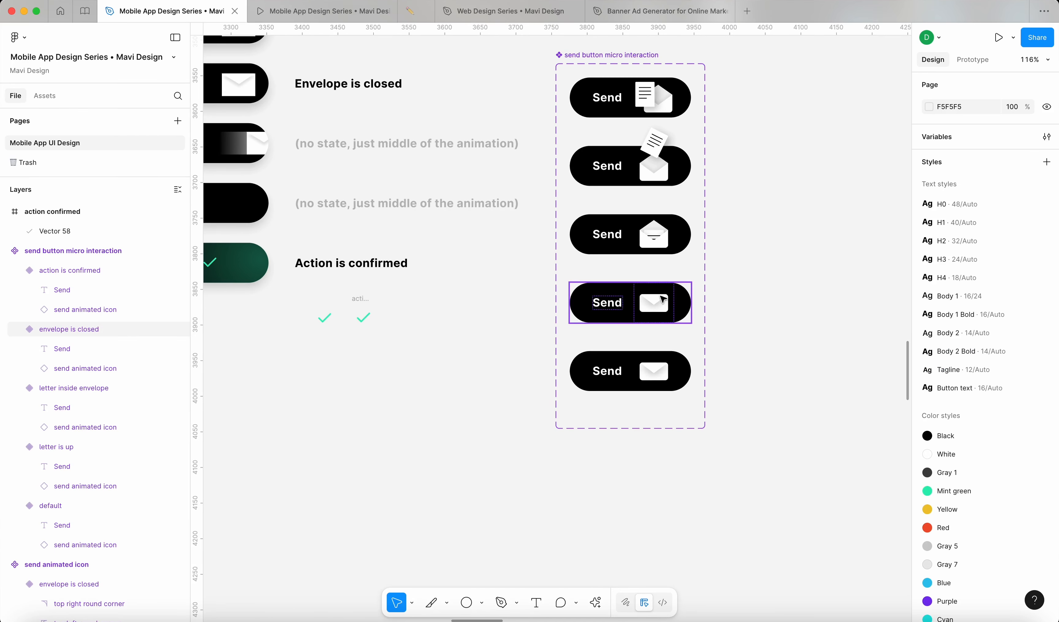
pyautogui.click(662, 301)
pyautogui.scroll(5, 662, 303)
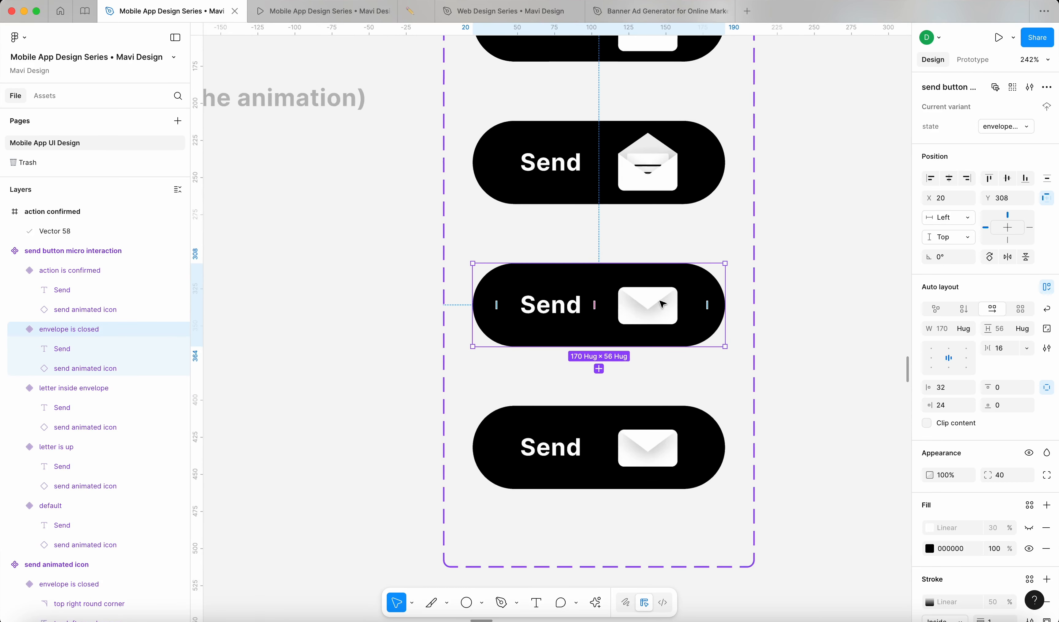
pyautogui.click(645, 451)
pyautogui.scroll(-3, 579, 472)
pyautogui.scroll(-2, 578, 473)
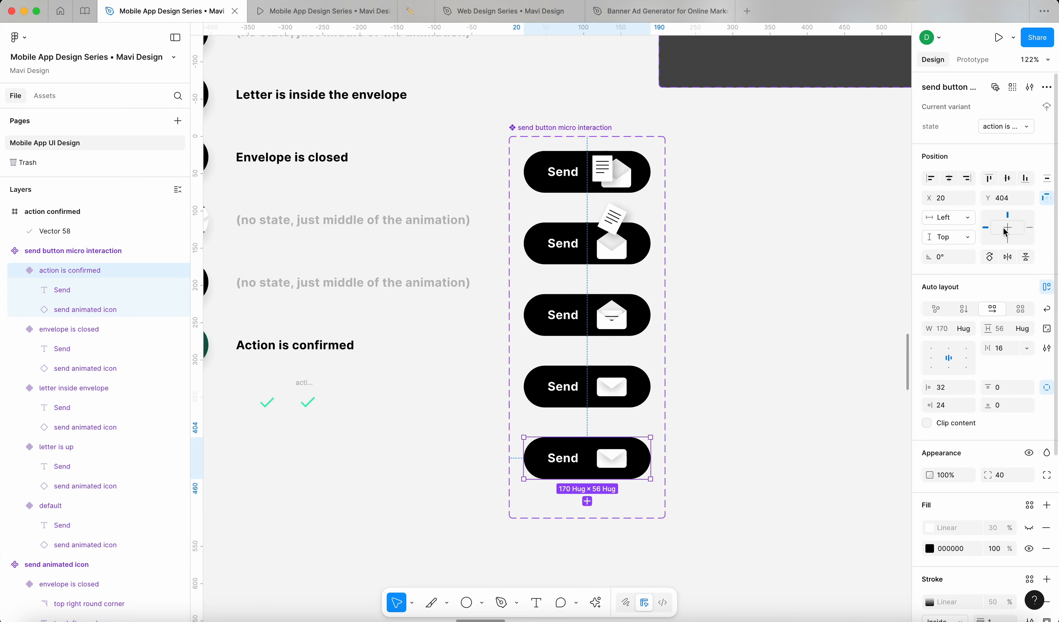
pyautogui.click(1044, 288)
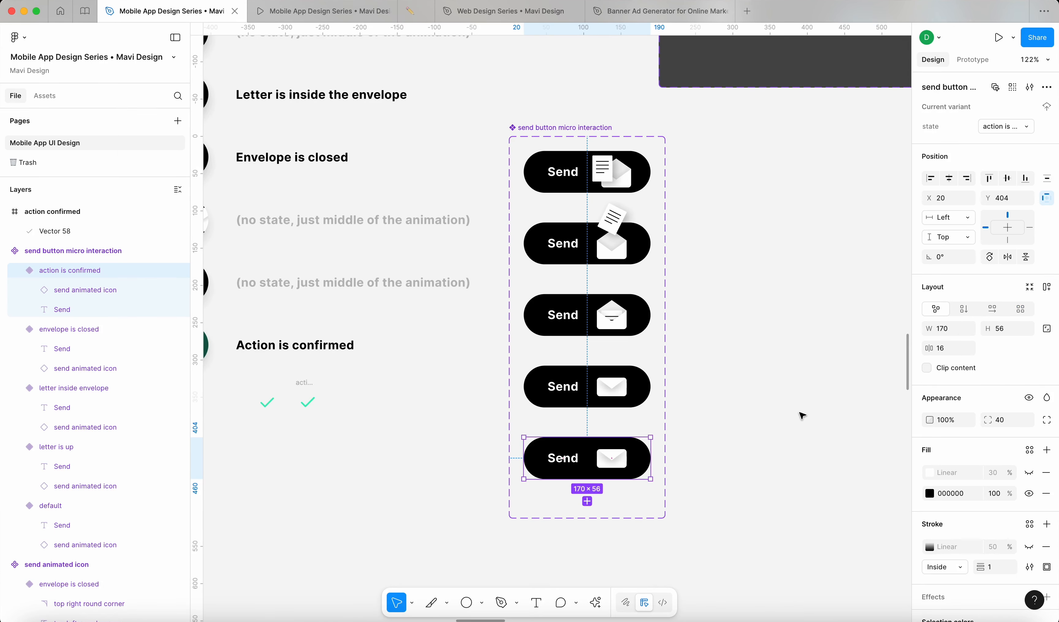
# Step: Shift the fourth variant's envelope left of Send, undoing trial moves of the bottom envelope
pyautogui.doubleClick(618, 456)
pyautogui.moveTo(614, 460); pyautogui.dragTo(609, 454)
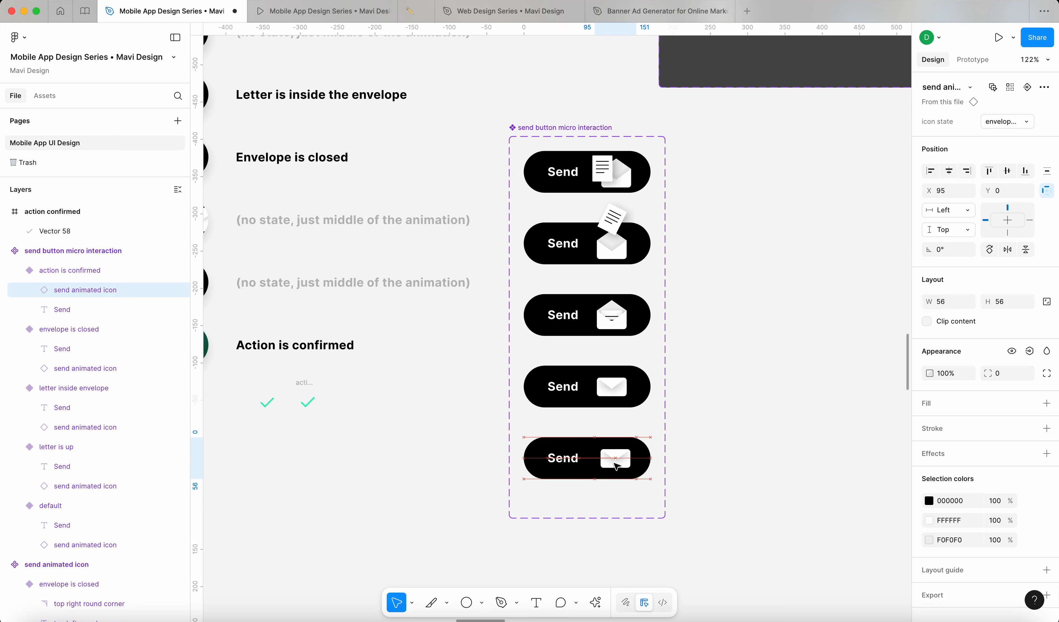
pyautogui.press('super+z')
pyautogui.doubleClick(619, 400)
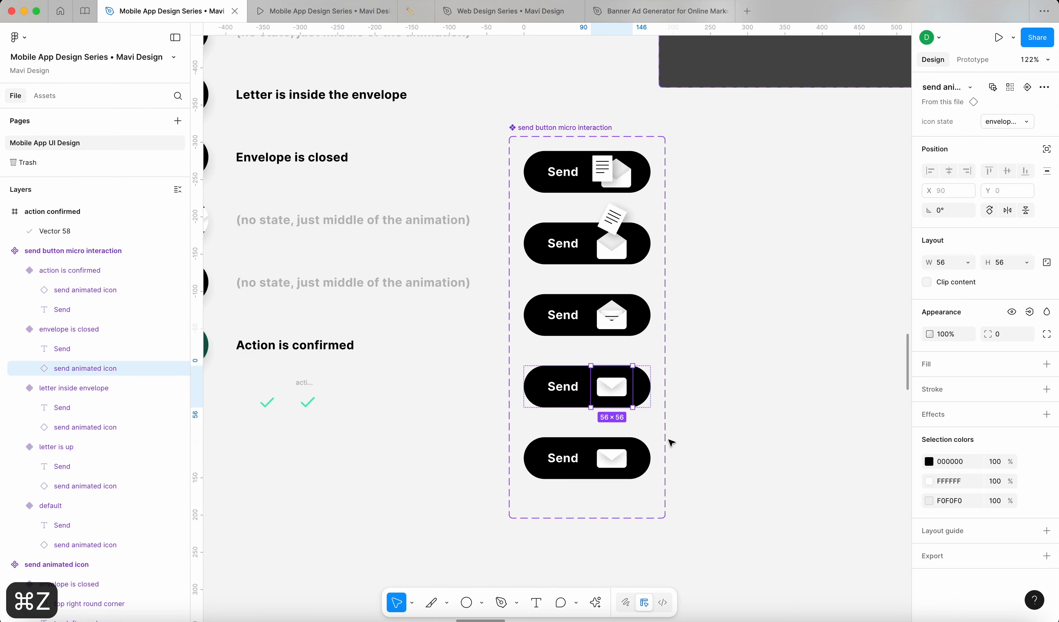
pyautogui.hscroll(-2, 671, 442)
pyautogui.scroll(-1, 672, 443)
pyautogui.moveTo(683, 342)
pyautogui.mouseDown()
pyautogui.moveTo(629, 340)
pyautogui.moveTo(679, 338)
pyautogui.moveTo(690, 312)
pyautogui.moveTo(692, 336)
pyautogui.moveTo(692, 325)
pyautogui.moveTo(677, 339)
pyautogui.mouseUp()
pyautogui.doubleClick(679, 412)
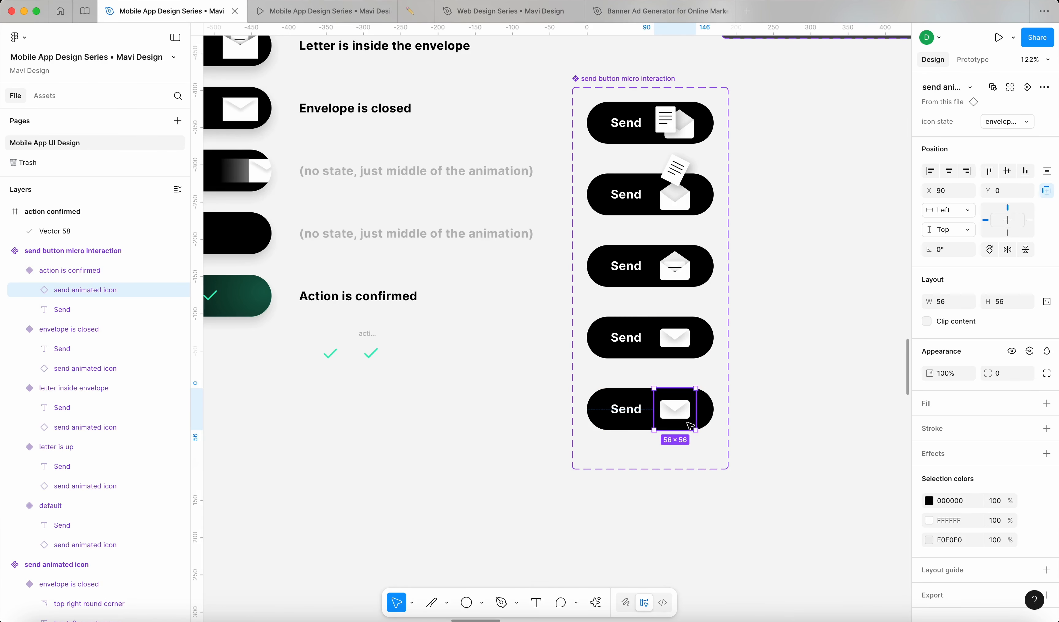
pyautogui.moveTo(679, 414); pyautogui.dragTo(640, 417)
pyautogui.press('super+z')
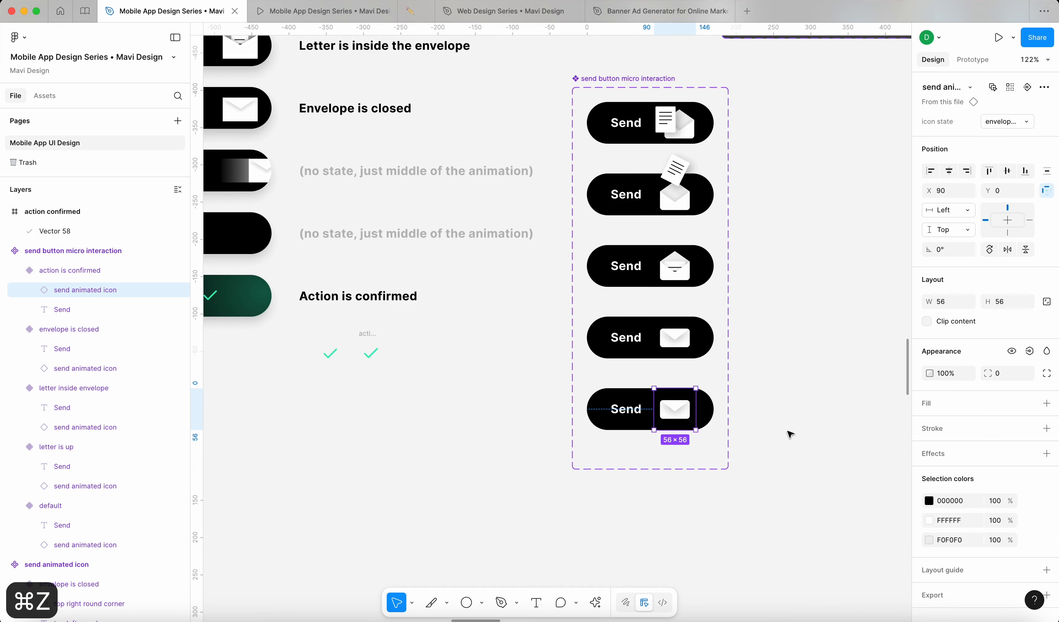
pyautogui.click(789, 434)
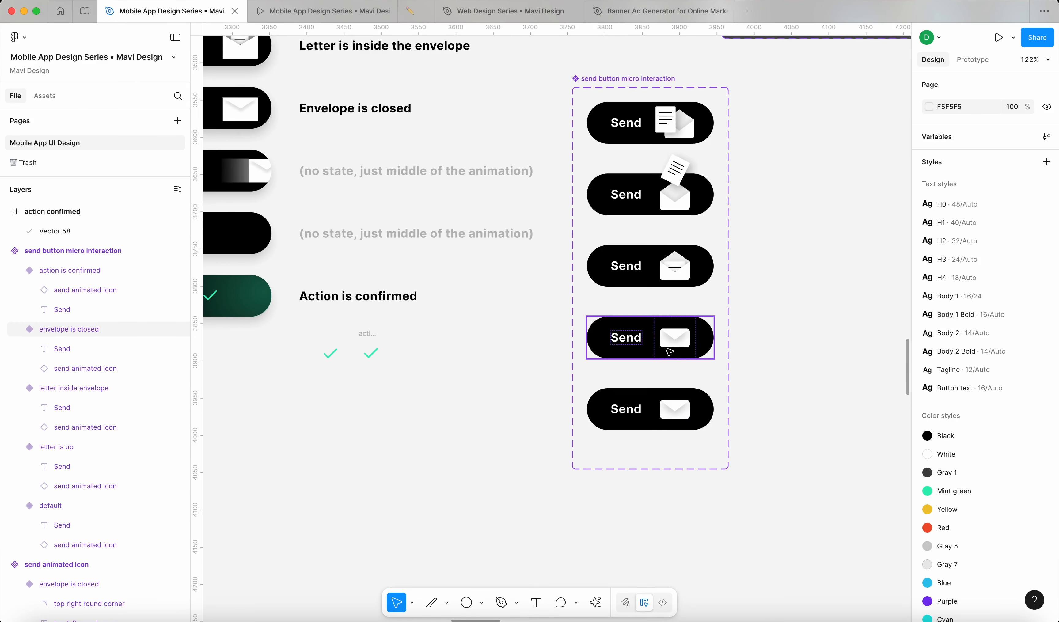
pyautogui.click(369, 351)
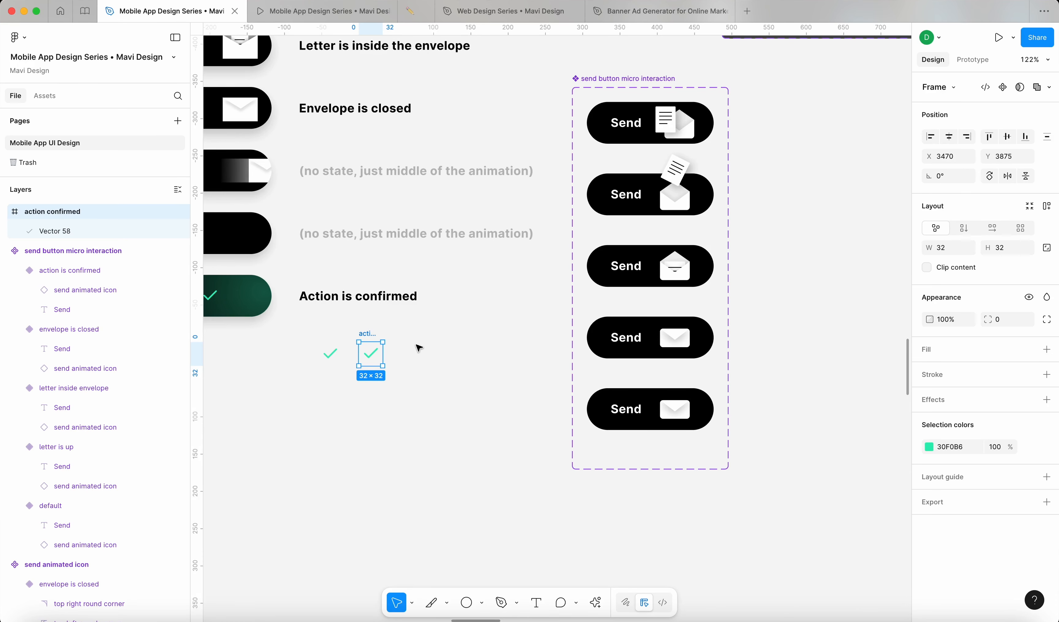
# Step: Rename the vector 'checkmark' and move the 'action confirmed' frame into the bottom variant
pyautogui.doubleClick(58, 231)
pyautogui.write('checkmark')
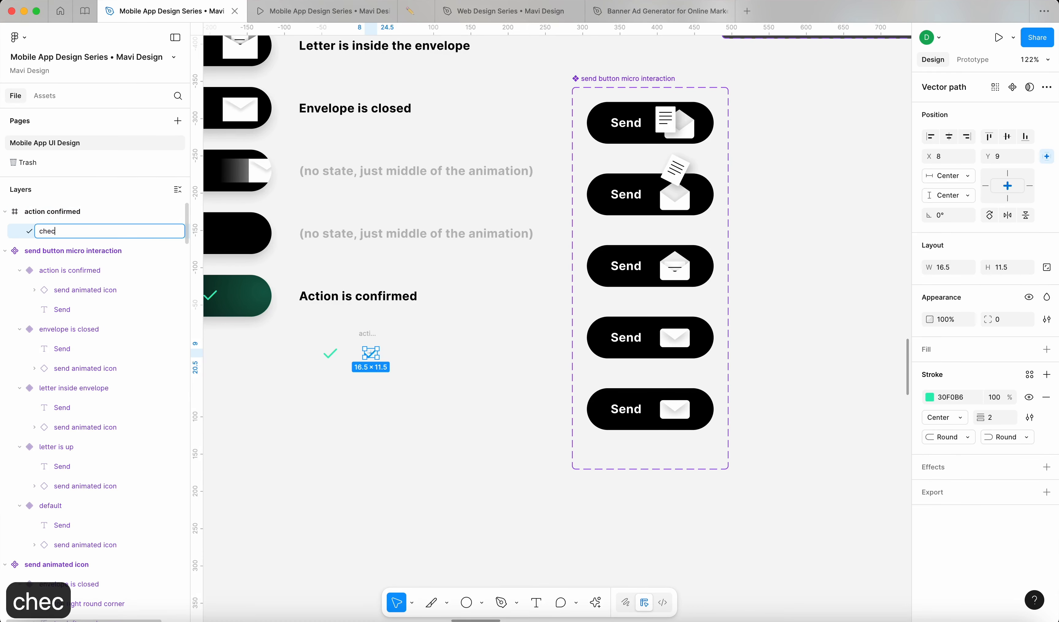
pyautogui.press('Return')
pyautogui.click(276, 275)
pyautogui.click(367, 333)
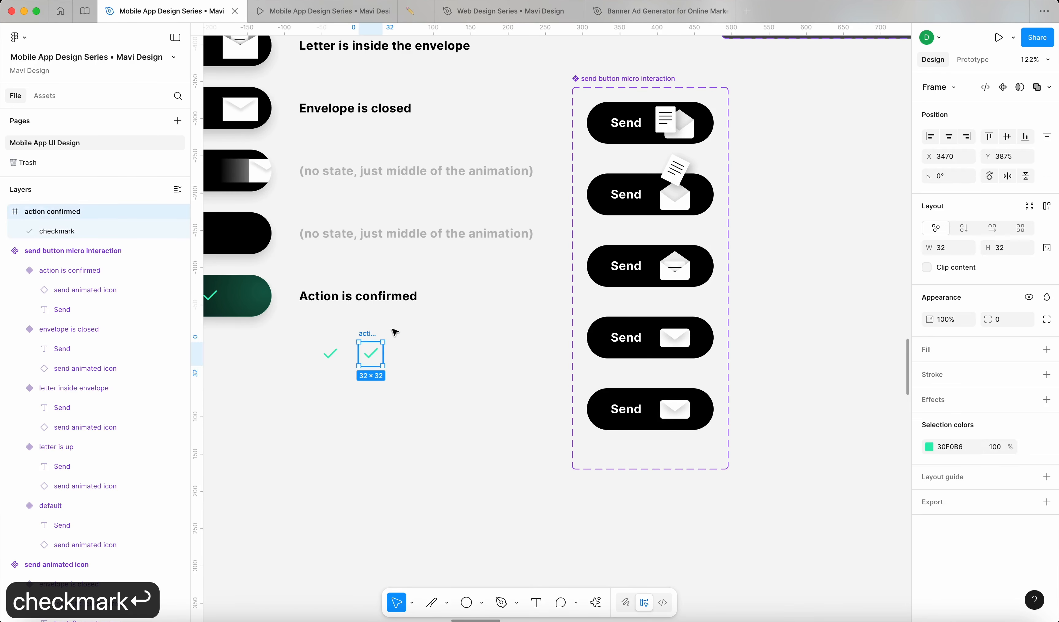
pyautogui.press('cmd+x')
pyautogui.click(700, 421)
pyautogui.press('cmd+v')
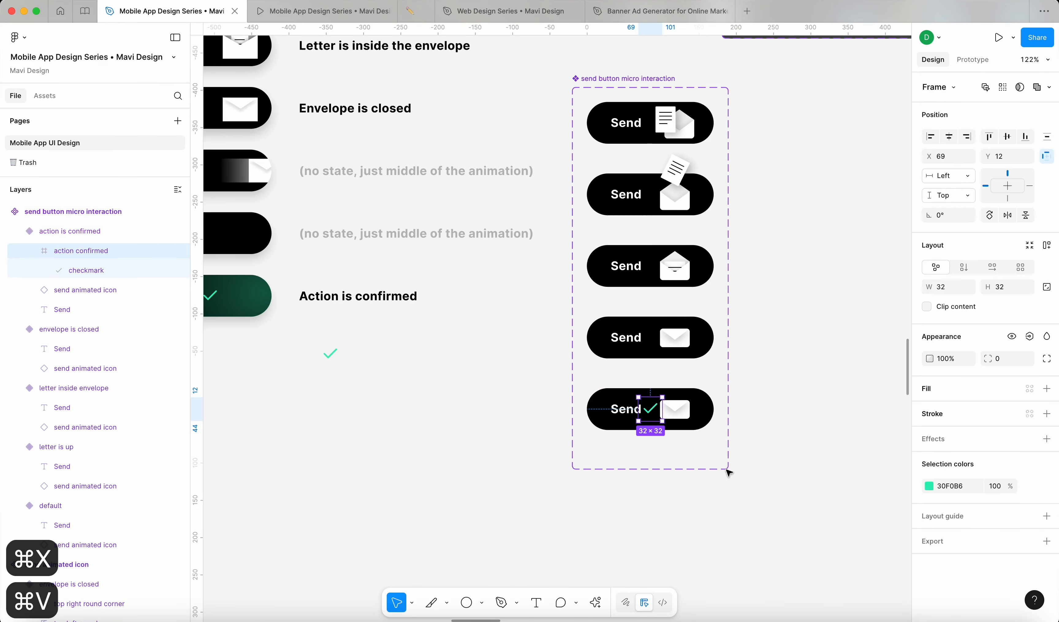
pyautogui.click(816, 455)
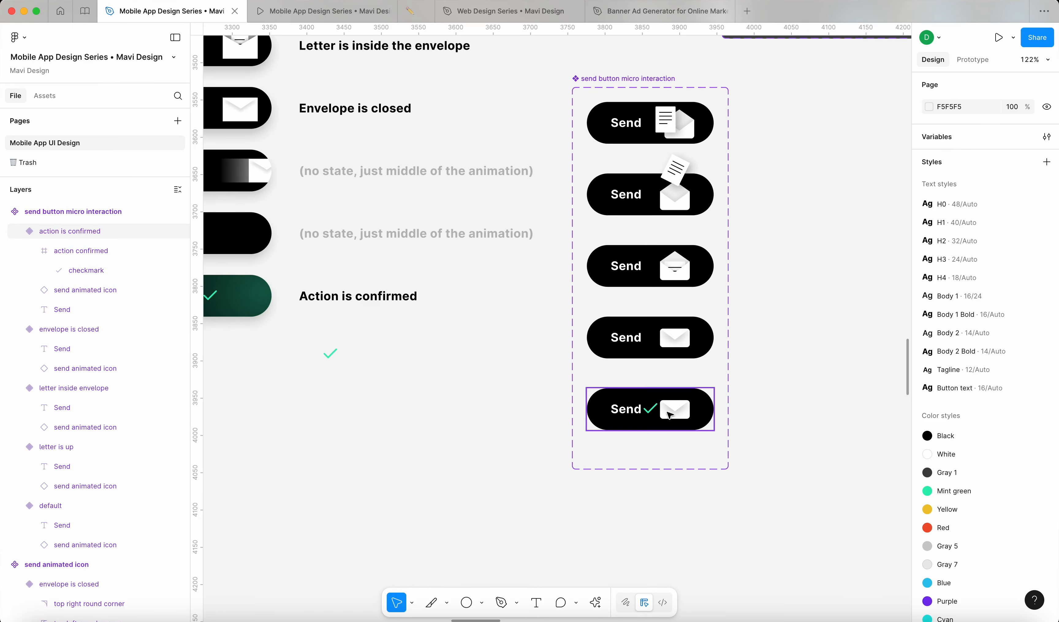
# Step: Push the bottom variant's envelope icon right to X 190, past the button's end
pyautogui.scroll(5, 752, 423)
pyautogui.scroll(-5, 506, 381)
pyautogui.doubleClick(506, 385)
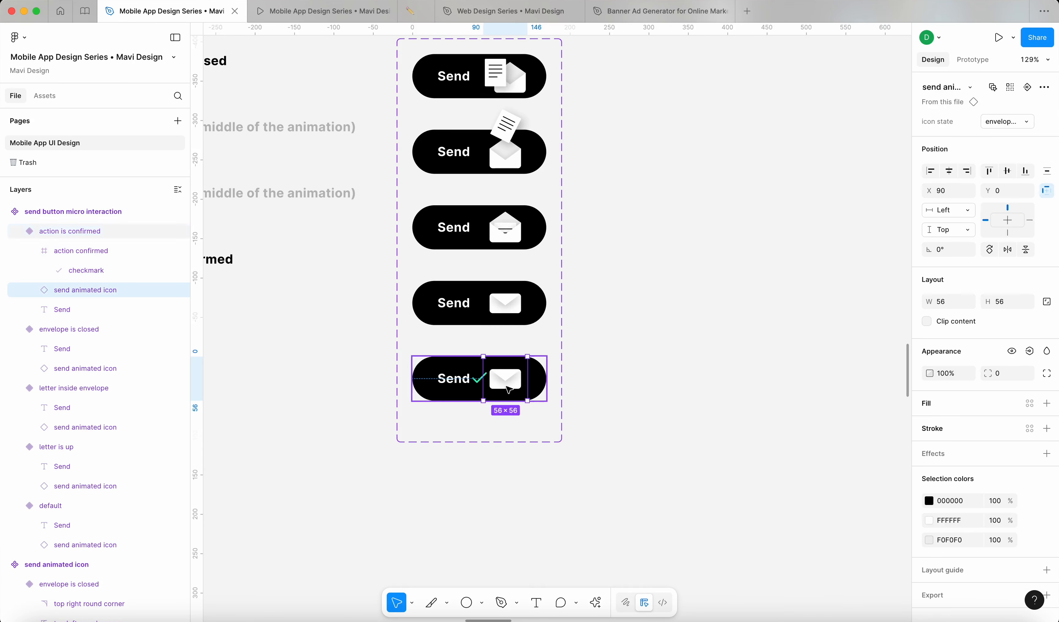
pyautogui.hscroll(-3, 555, 367)
pyautogui.scroll(5, 585, 337)
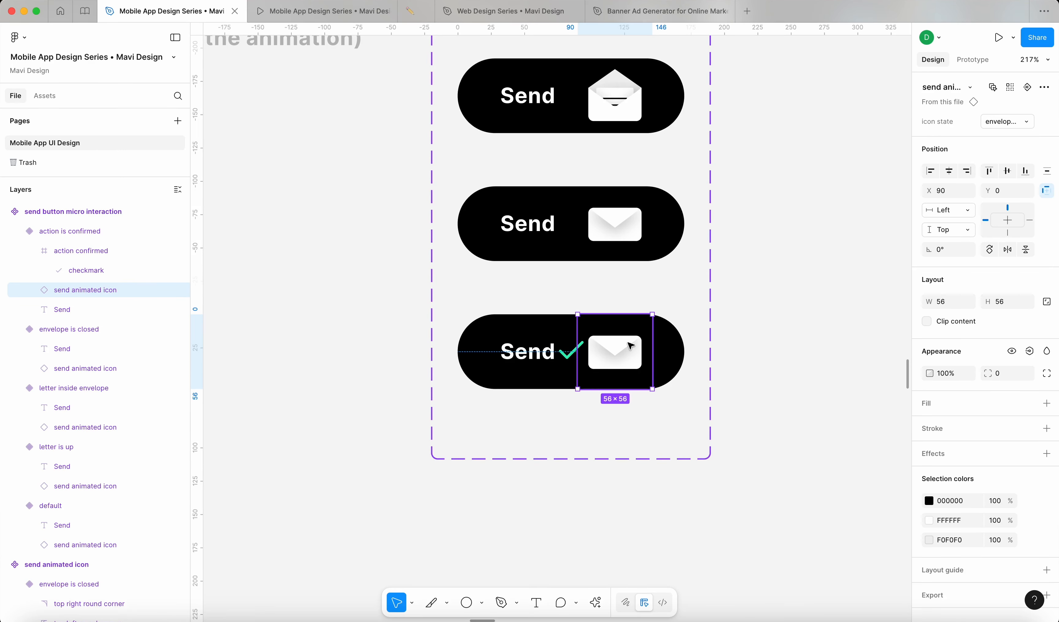
pyautogui.hotkey('shift', 'Right')
pyautogui.hotkey('shift', 'Right')
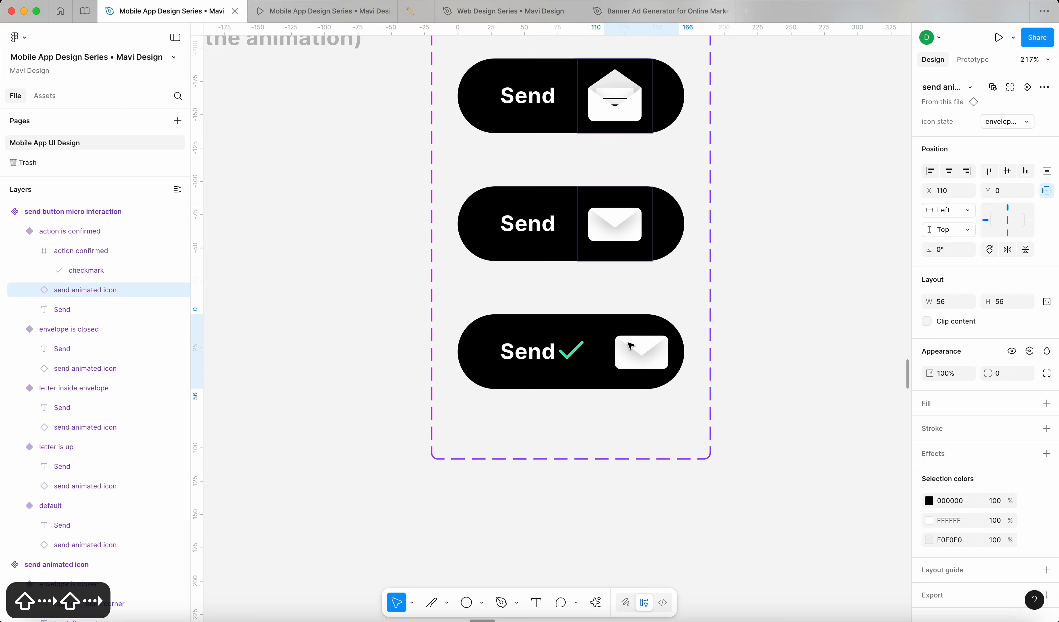
pyautogui.hotkey('shift', 'Right')
pyautogui.hotkey('shift', 'Right')
pyautogui.hotkey('shift', 'Right')
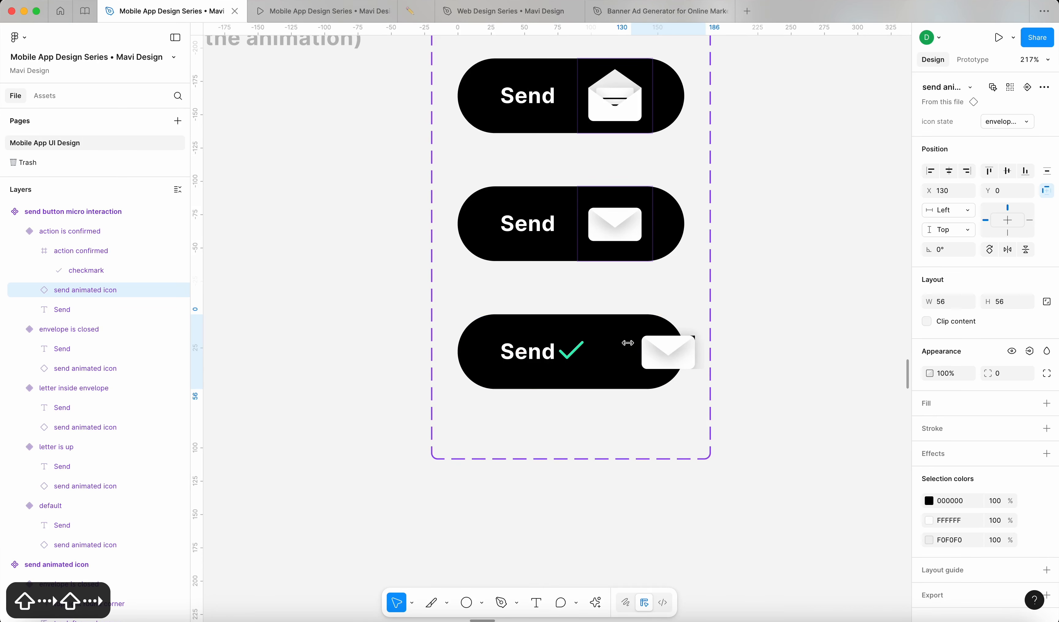
pyautogui.hotkey('shift', 'Right')
pyautogui.hotkey('shift', 'Right')
pyautogui.hotkey('shift', 'Right')
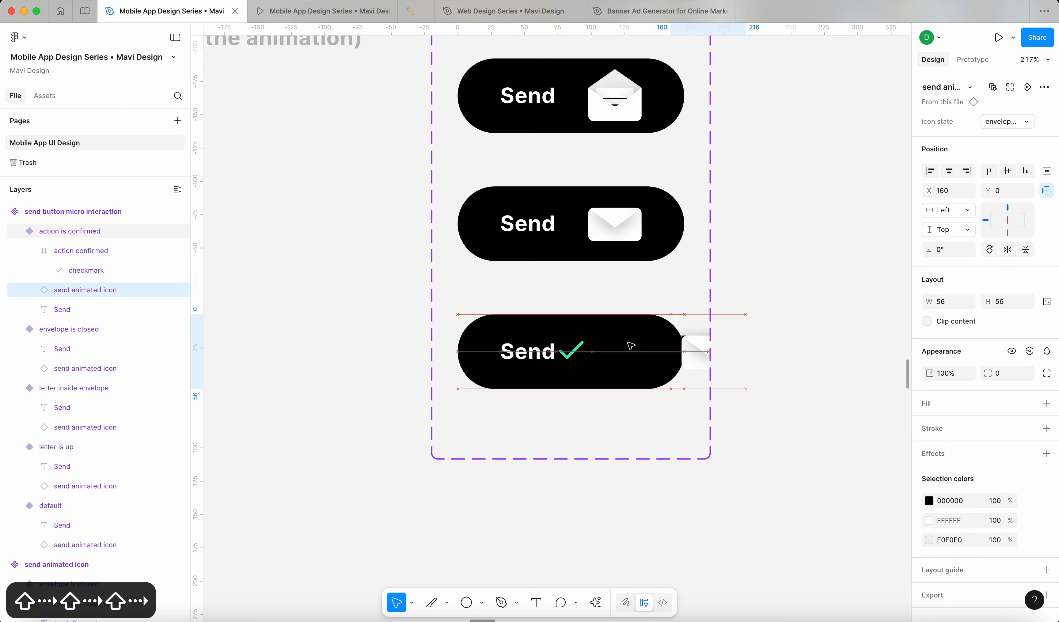
pyautogui.hotkey('shift', 'Right')
pyautogui.hotkey('shift', 'Right')
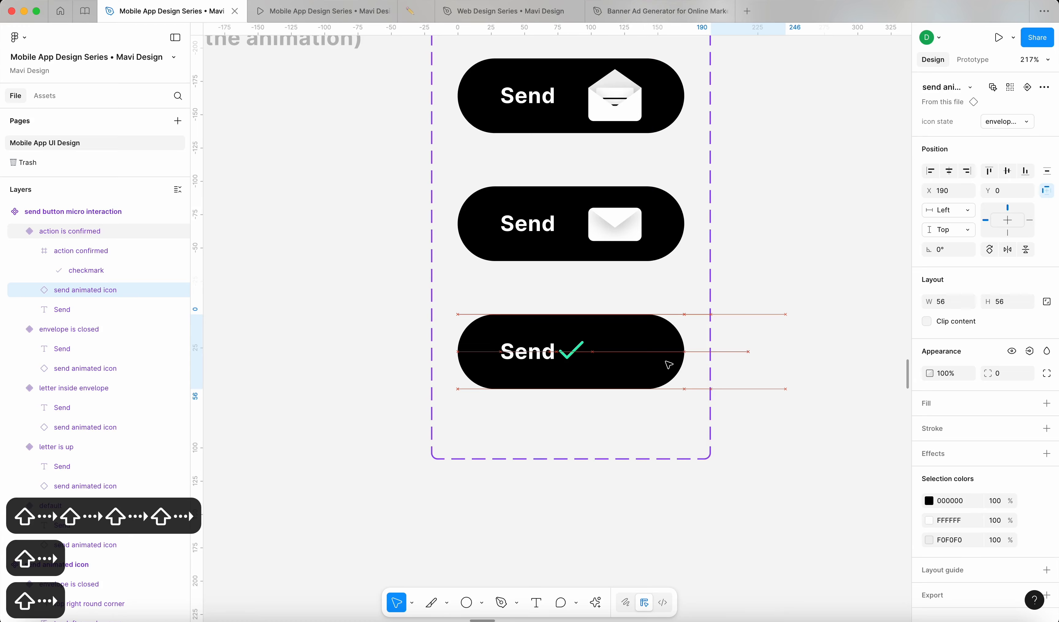
pyautogui.click(767, 246)
# Step: Widen the component set to reveal the envelope and nudge the confirmed variant up
pyautogui.scroll(-5, 639, 203)
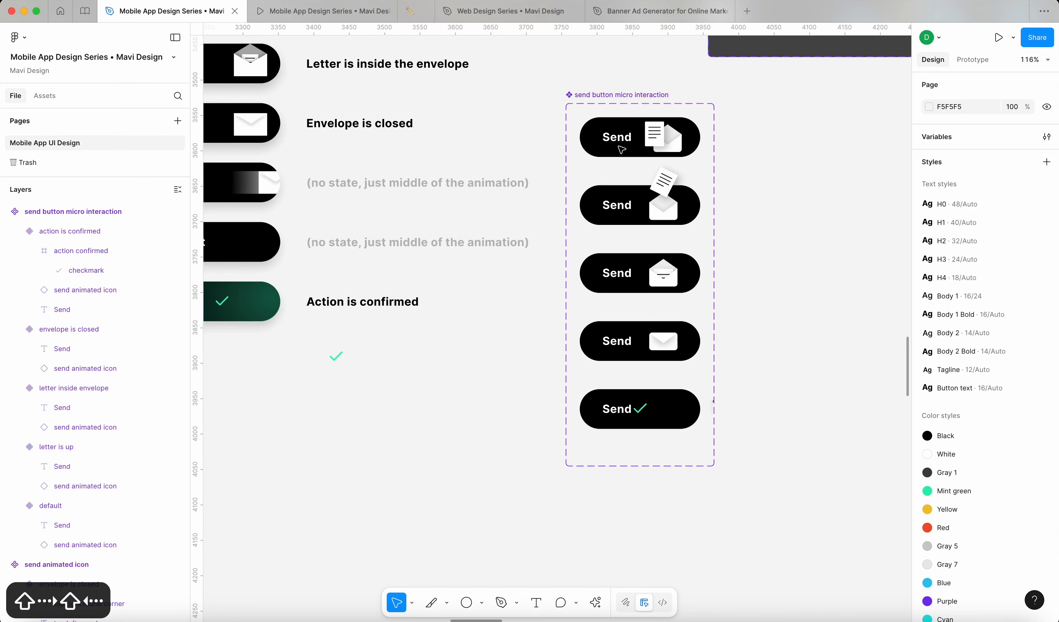
pyautogui.click(575, 98)
pyautogui.moveTo(715, 194); pyautogui.dragTo(794, 194)
pyautogui.click(665, 403)
pyautogui.scroll(5, 666, 404)
pyautogui.press('Up')
pyautogui.press('Up')
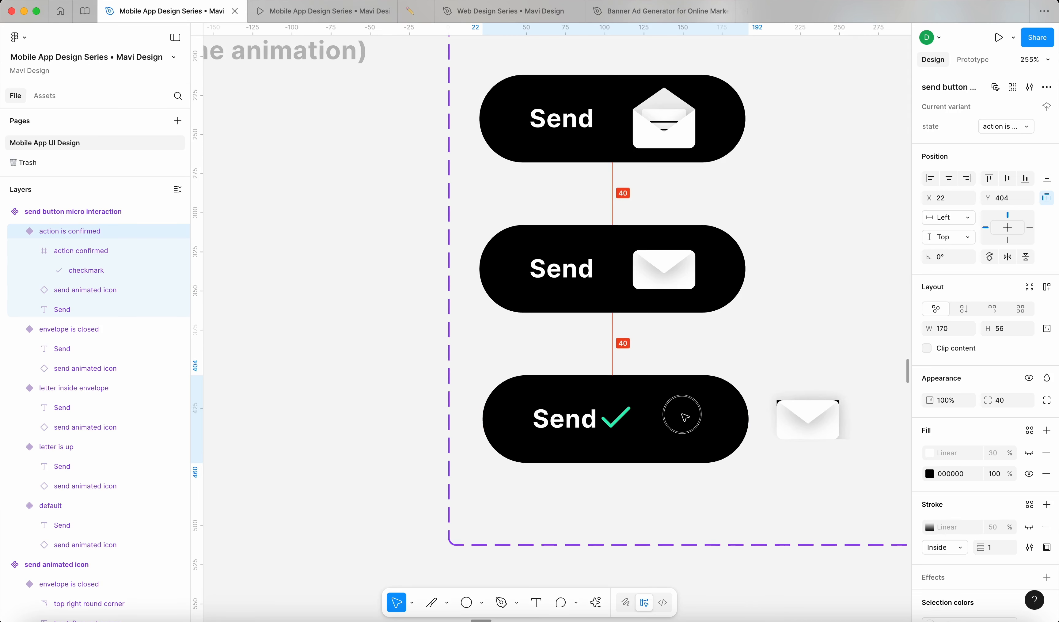
# Step: Turn on Clip content for the 'action is confirmed' and 'envelope is closed' variants
pyautogui.click(927, 349)
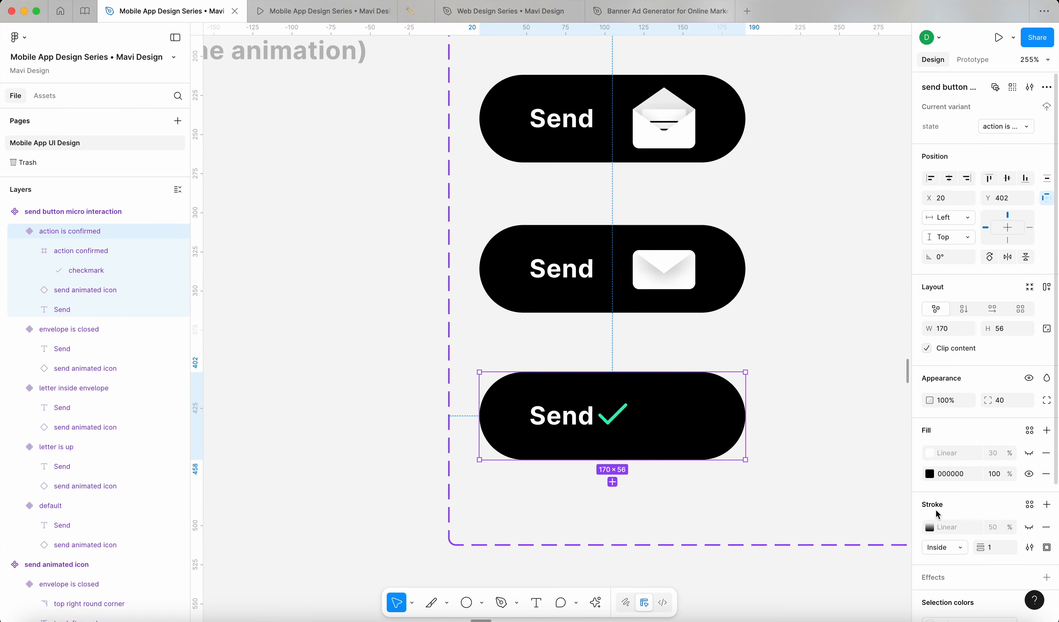
pyautogui.click(678, 308)
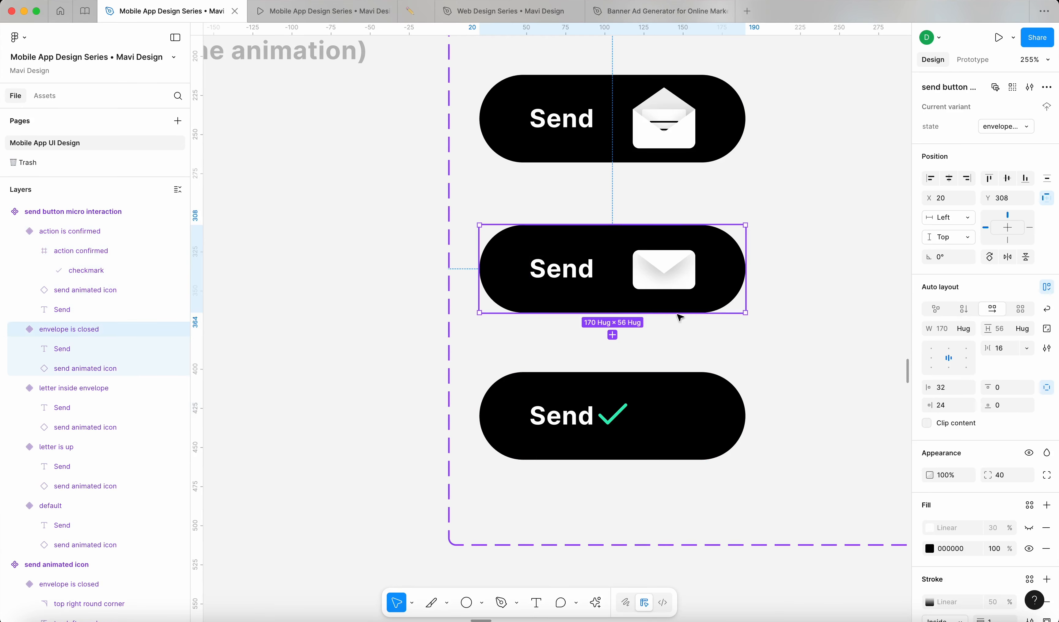
pyautogui.click(927, 424)
pyautogui.click(382, 376)
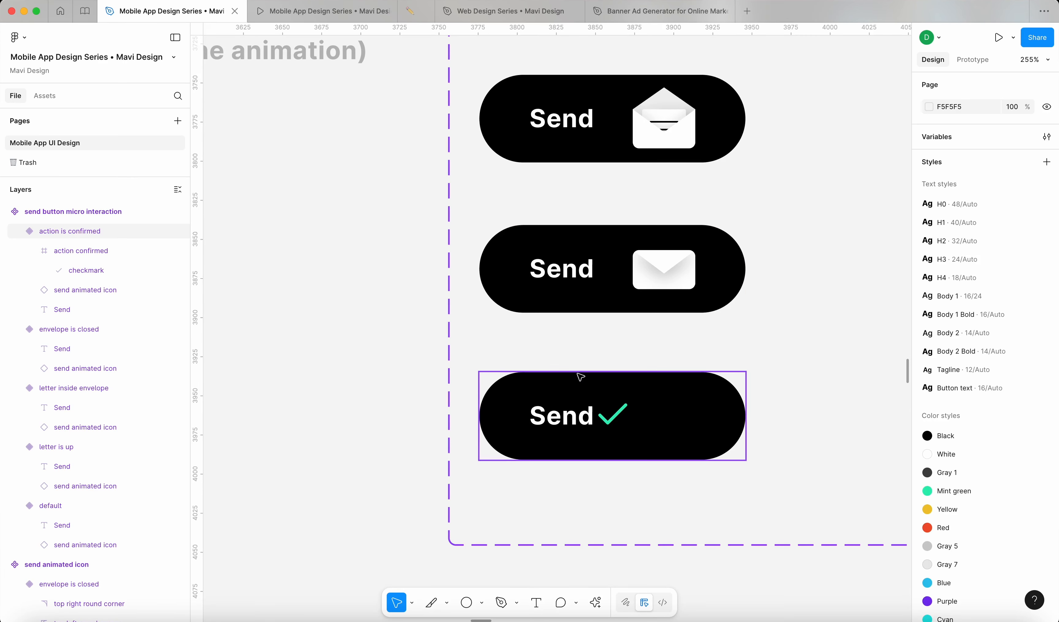
# Step: Keep the envelope hidden outside the button and shift the checkmark frame slightly right
pyautogui.click(103, 289)
pyautogui.hotkey('shift', 'Left')
pyautogui.hotkey('shift', 'Left')
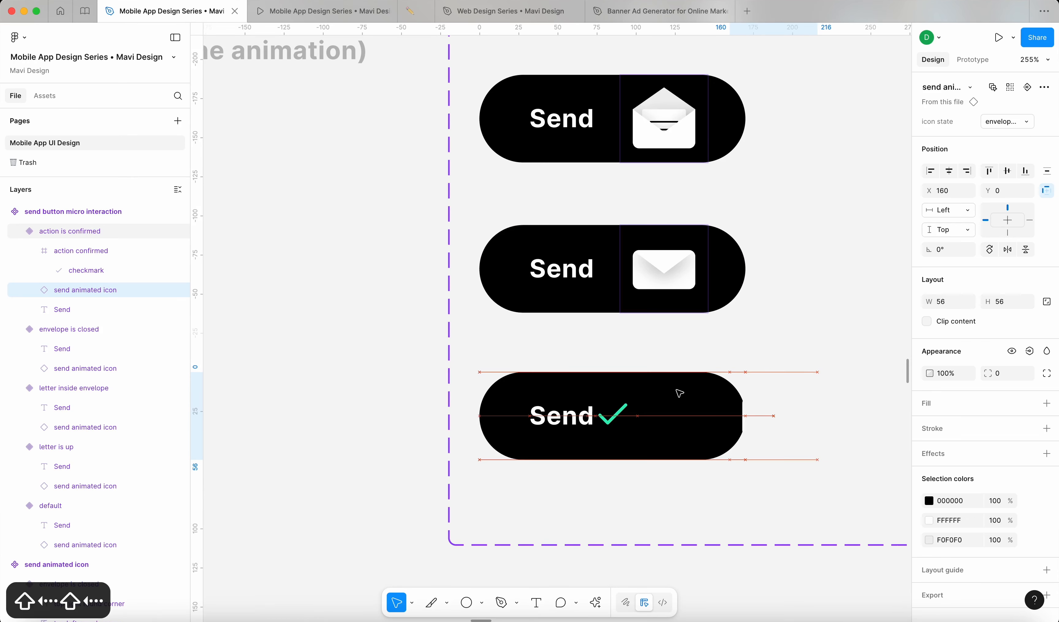
pyautogui.hotkey('shift', 'Left')
pyautogui.hotkey('shift', 'Left')
pyautogui.hotkey('shift', 'Left')
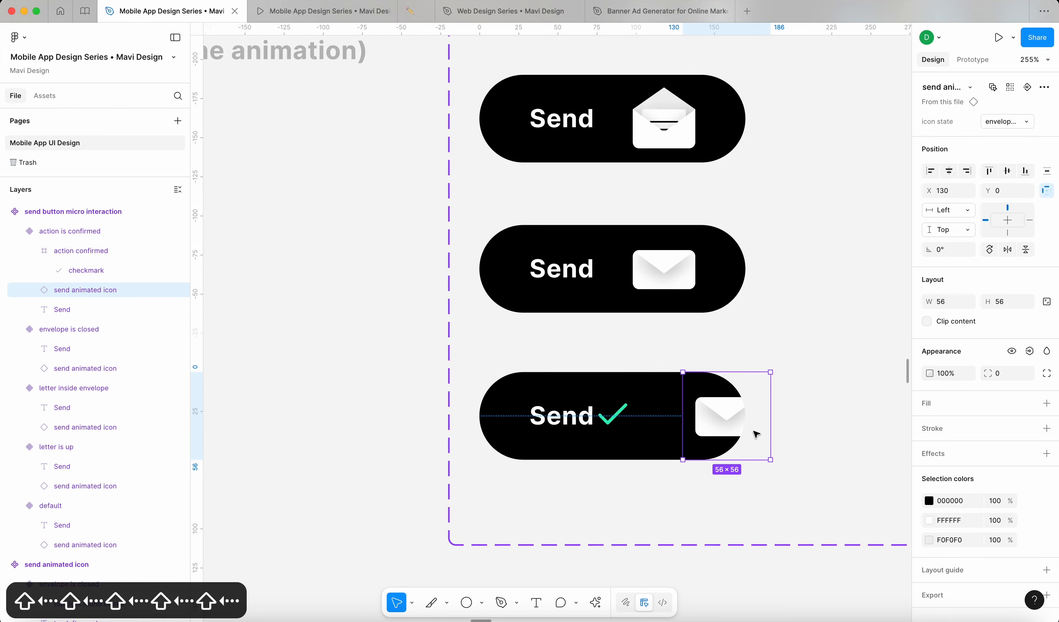
pyautogui.press('super+z')
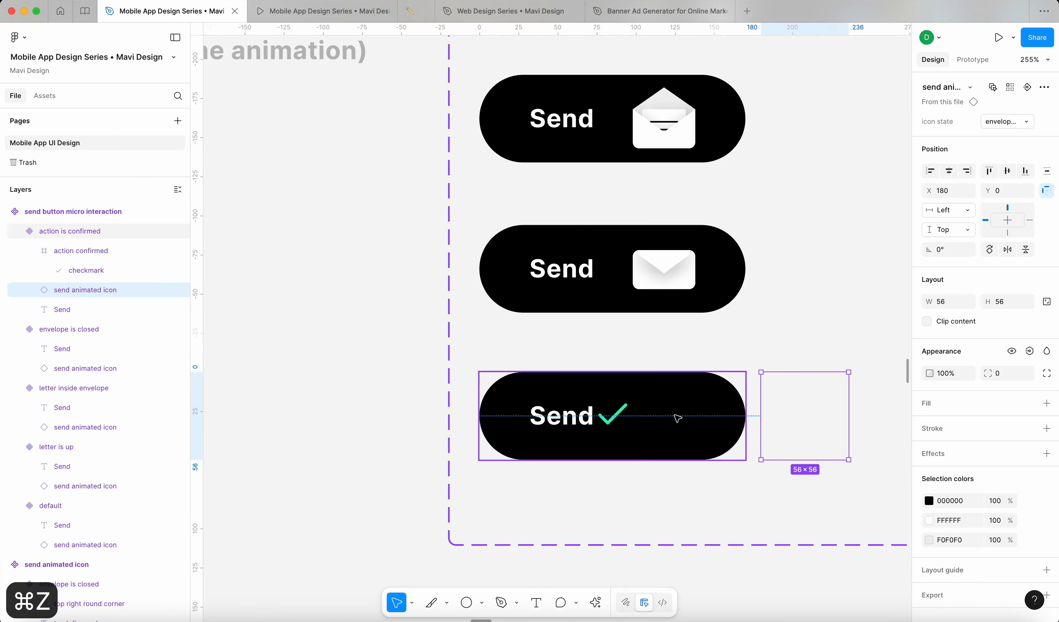
pyautogui.click(622, 422)
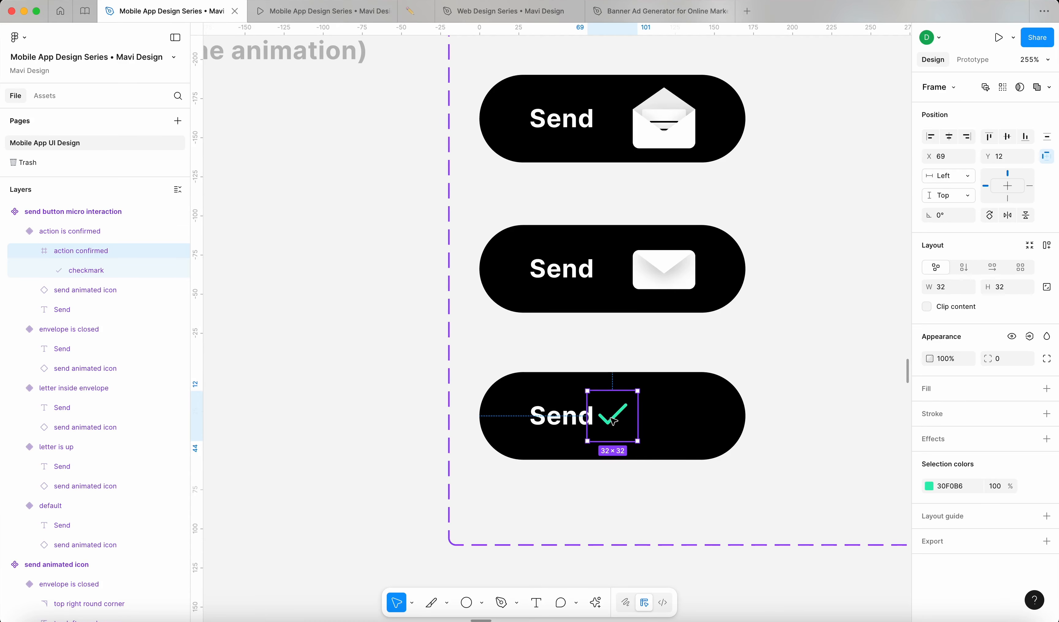
pyautogui.moveTo(611, 423); pyautogui.dragTo(619, 422)
pyautogui.scroll(-5, 671, 432)
pyautogui.click(442, 418)
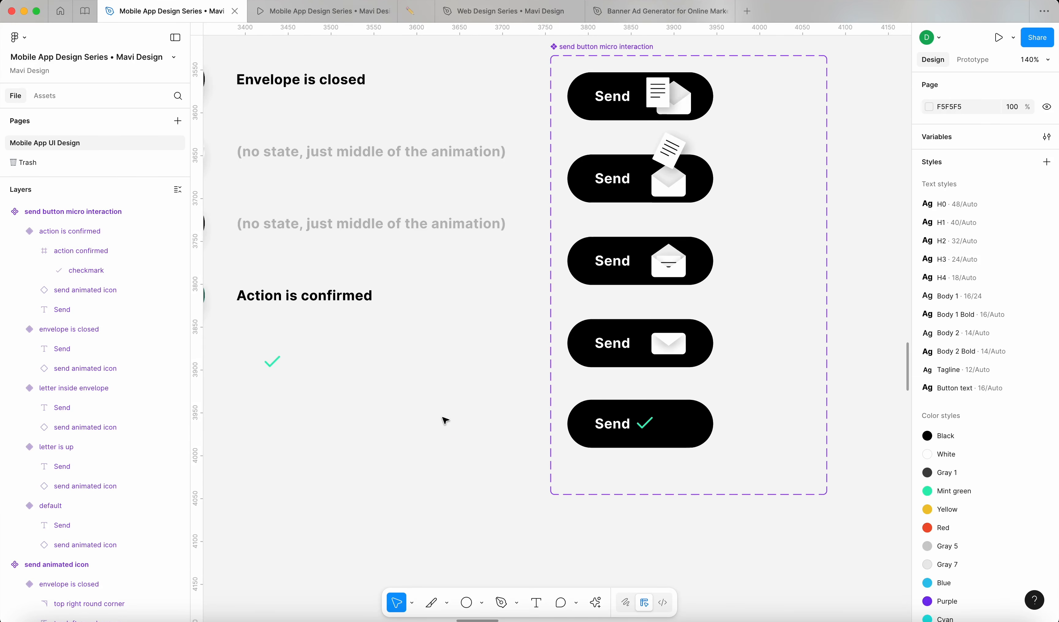
pyautogui.scroll(-5, 444, 423)
pyautogui.click(539, 423)
pyautogui.scroll(10, 542, 436)
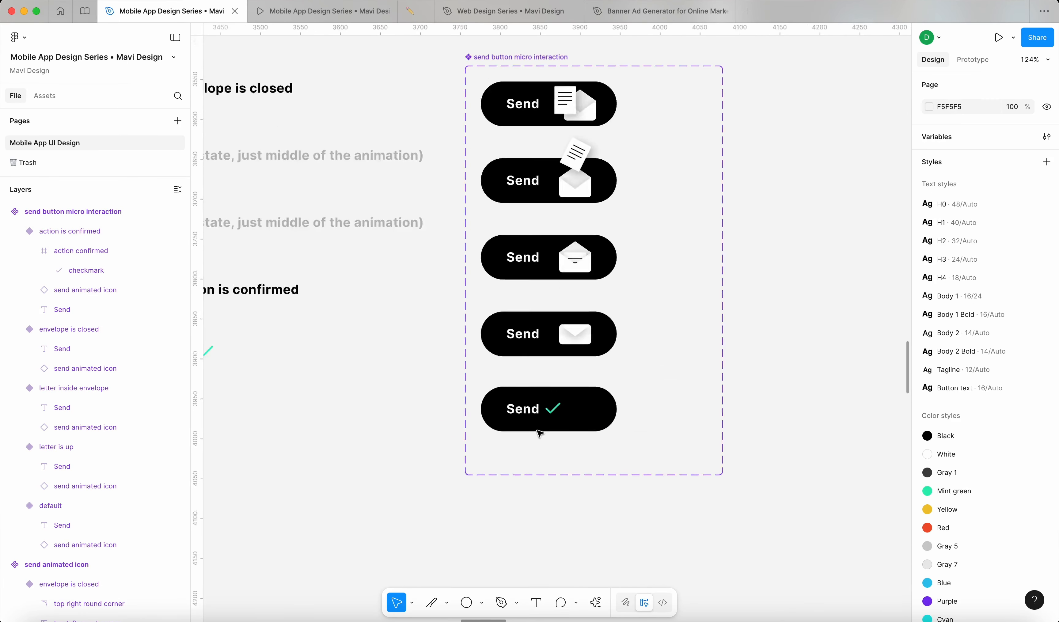
# Step: Nudge the checkmark right and measure its spacing inside the Send ✓ variant
pyautogui.doubleClick(567, 390)
pyautogui.hotkey('shift', 'Right')
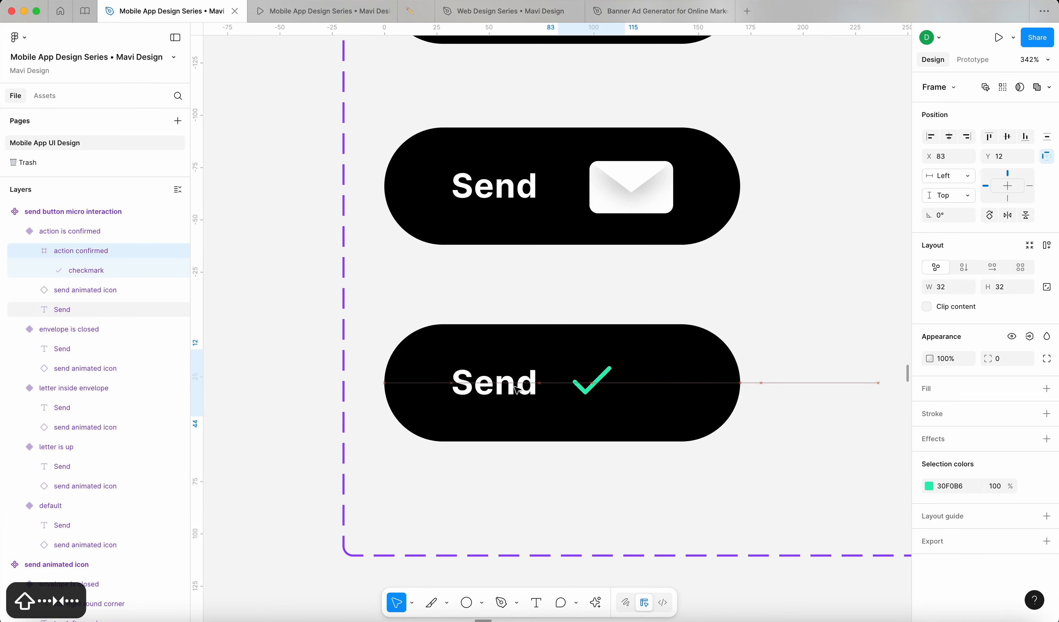
pyautogui.scroll(-3, 510, 383)
pyautogui.click(367, 402)
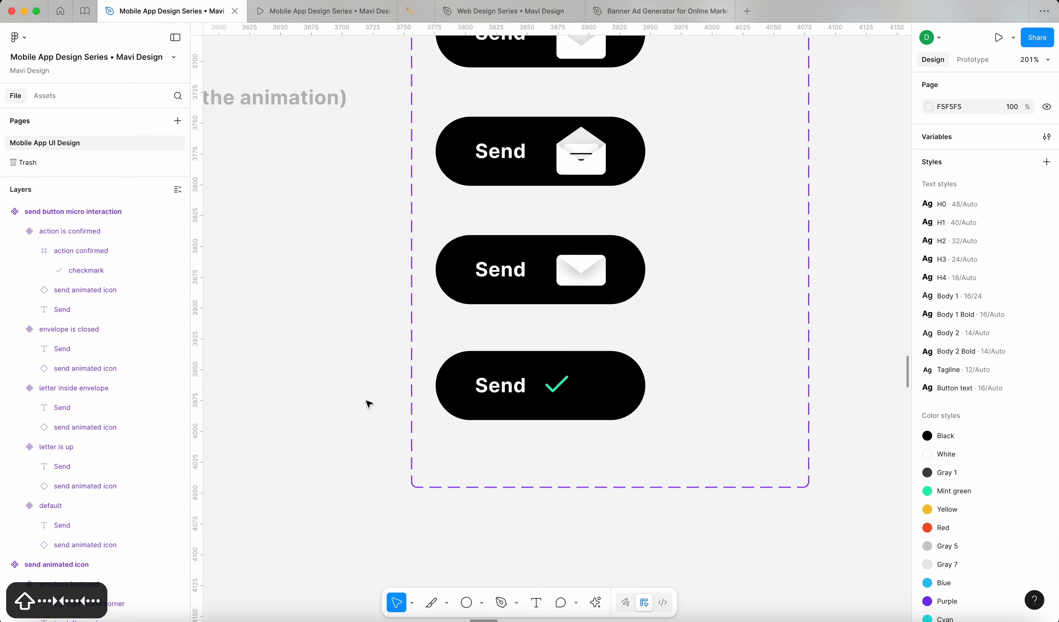
pyautogui.scroll(-2, 367, 402)
pyautogui.click(488, 387)
pyautogui.click(495, 389)
pyautogui.scroll(10, 496, 389)
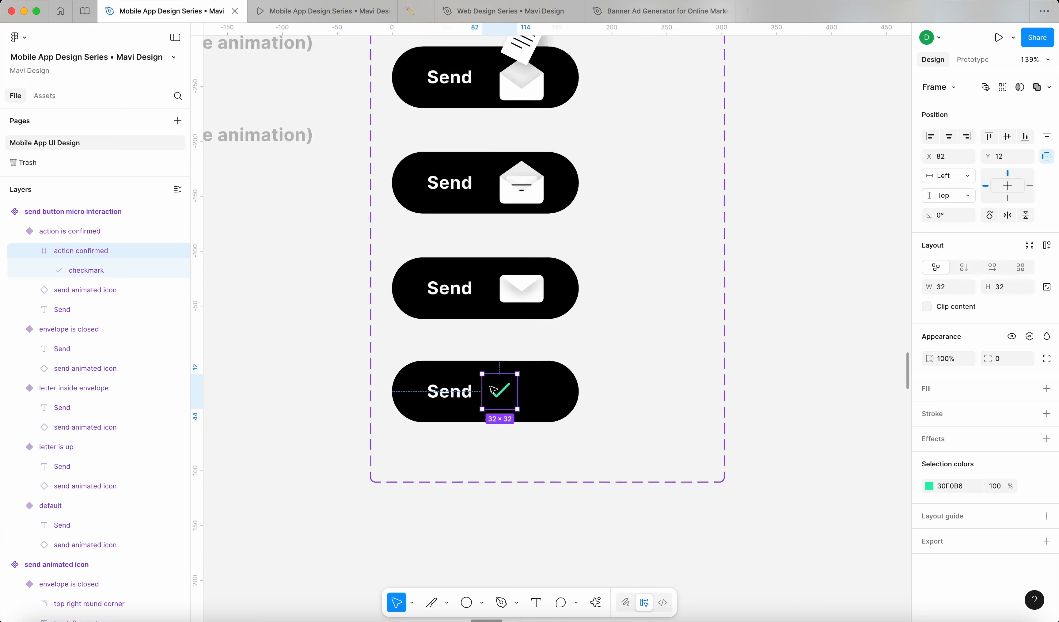
pyautogui.press('alt')
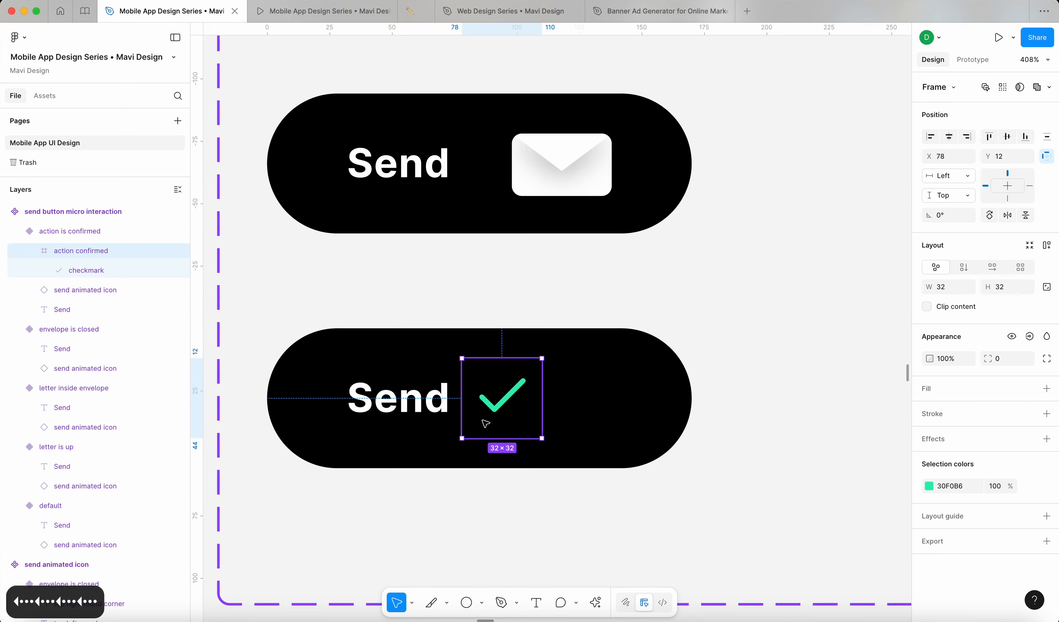
pyautogui.scroll(-5, 491, 421)
# Step: Group-select the Send text with the checkmark and nudge the pair 3 px right
pyautogui.keyDown('shift'); pyautogui.click(463, 420); pyautogui.keyUp('shift')
pyautogui.scroll(5, 464, 420)
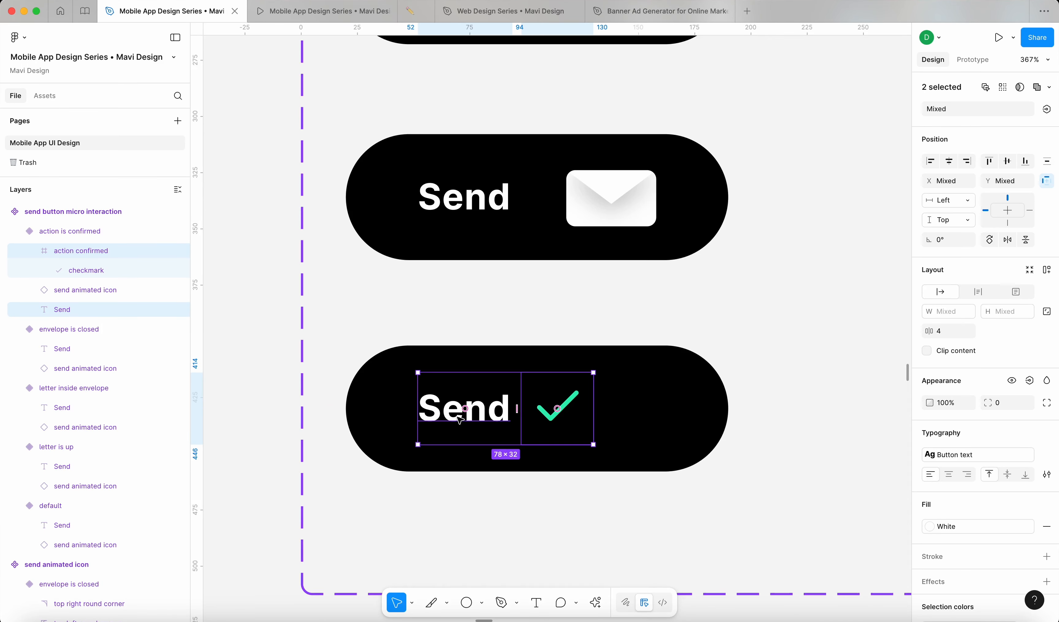
pyautogui.press('Right')
pyautogui.press('Right')
pyautogui.press('Right')
pyautogui.press('Right')
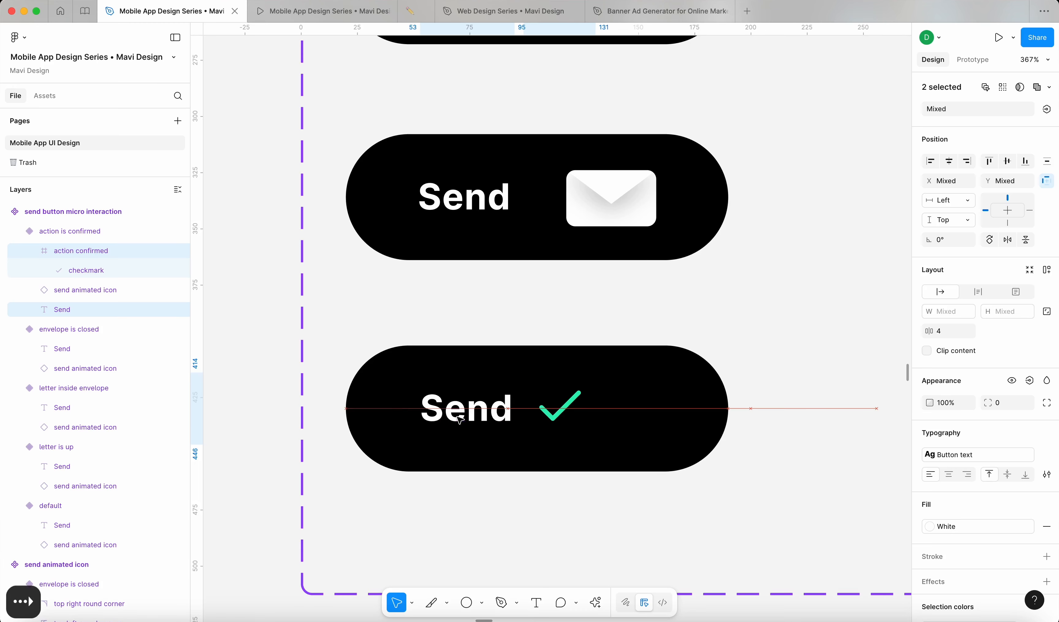
pyautogui.press('Right')
pyautogui.press('Right')
pyautogui.press('Right')
pyautogui.press('Right')
pyautogui.press('Right')
pyautogui.press('Right')
pyautogui.press('Right')
pyautogui.press('Right')
pyautogui.press('Right')
pyautogui.press('Right')
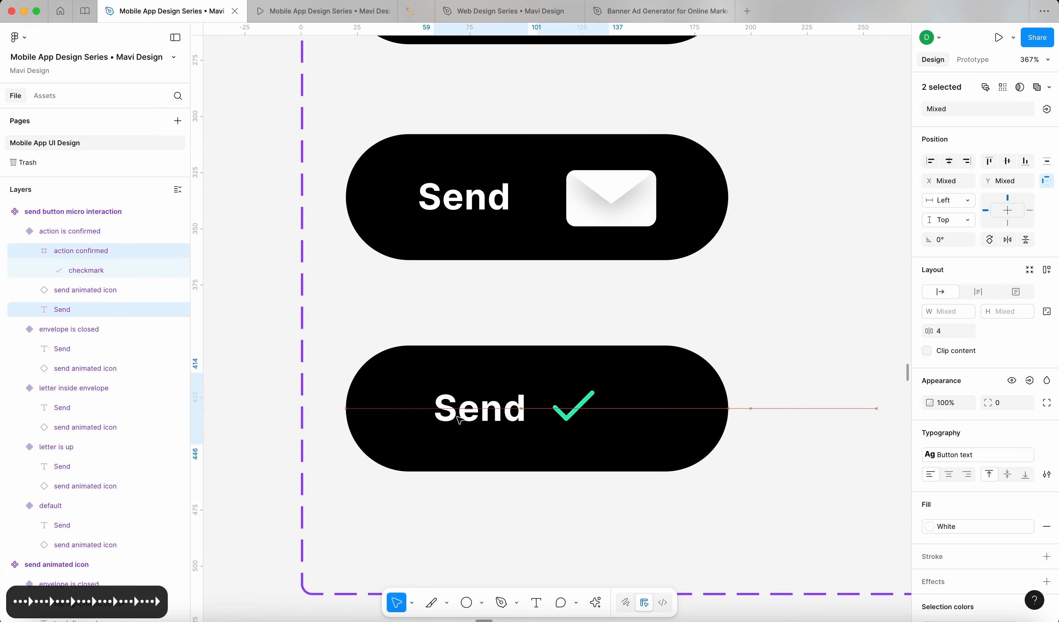
pyautogui.press('Right')
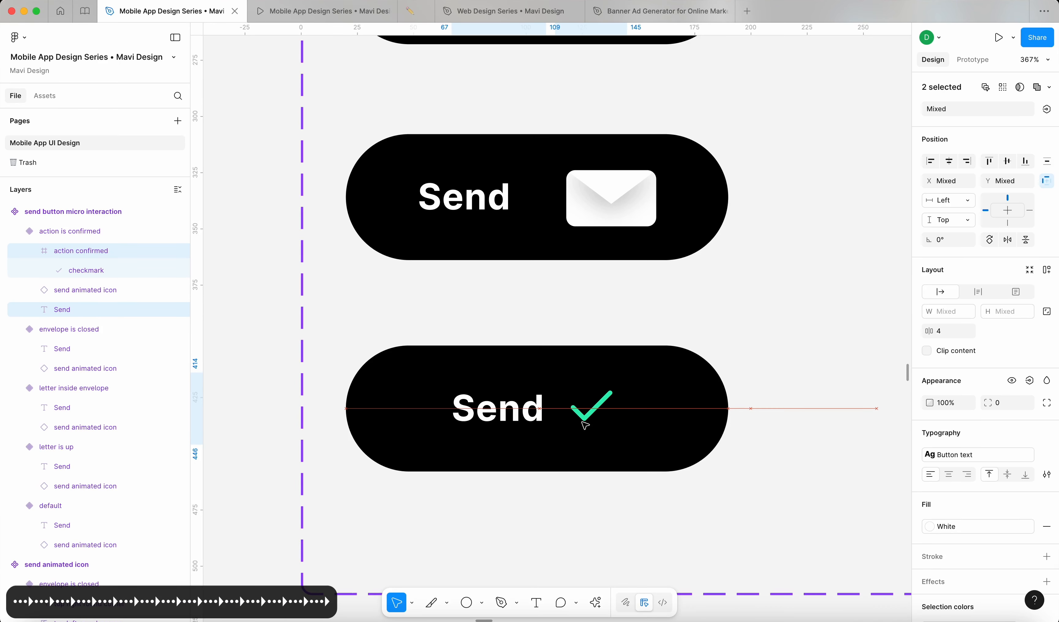
# Step: Reselect the checkmark path with the Send text and confirm 18.5 spacing above and below
pyautogui.click(614, 423)
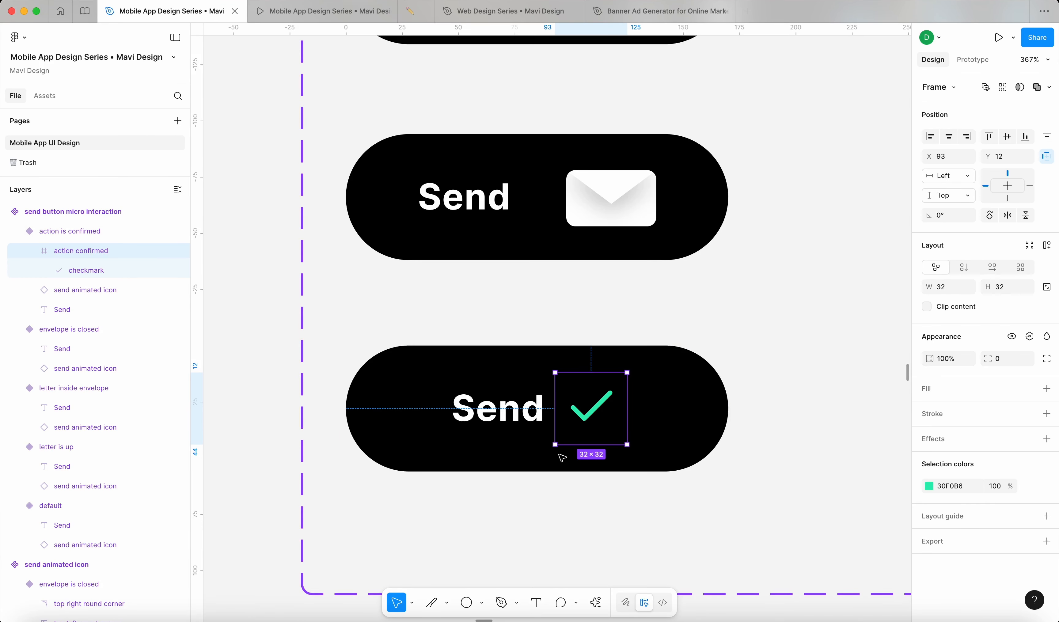
pyautogui.doubleClick(601, 413)
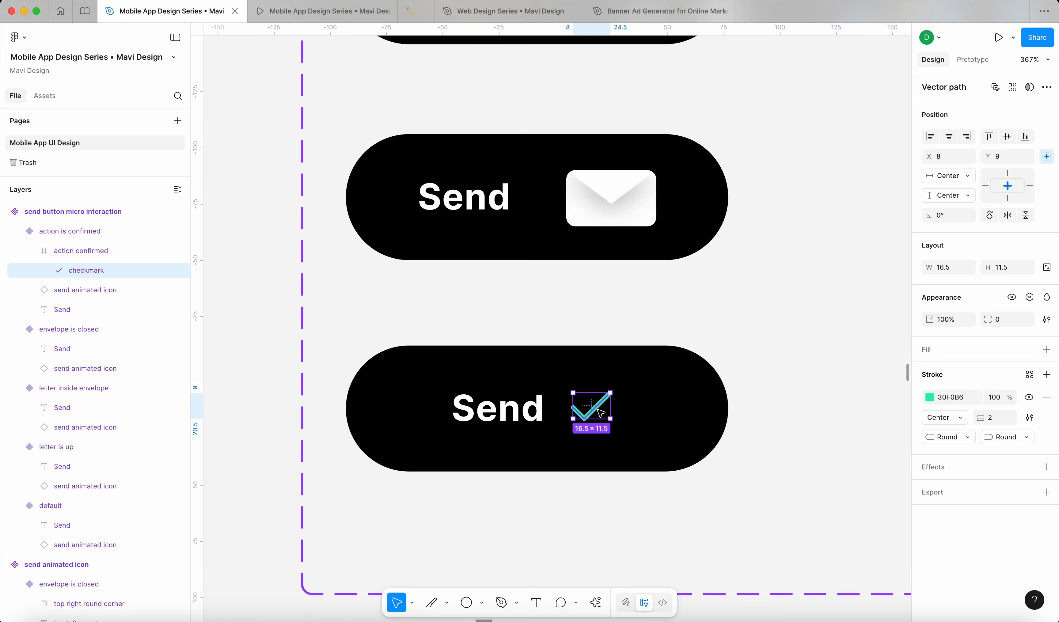
pyautogui.keyDown('shift'); pyautogui.click(508, 414); pyautogui.keyUp('shift')
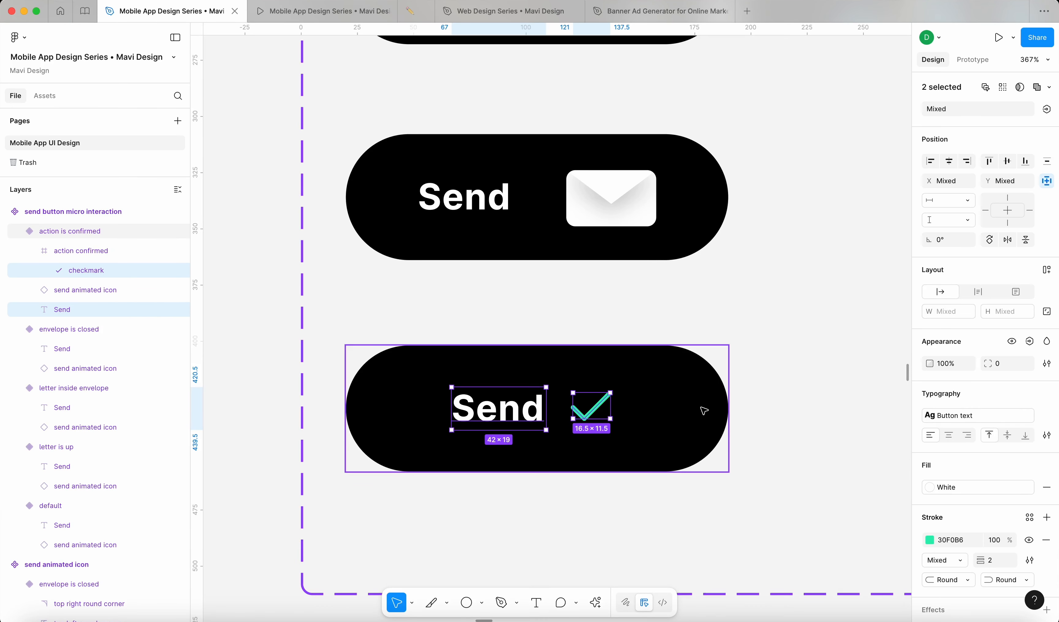
pyautogui.press('alt')
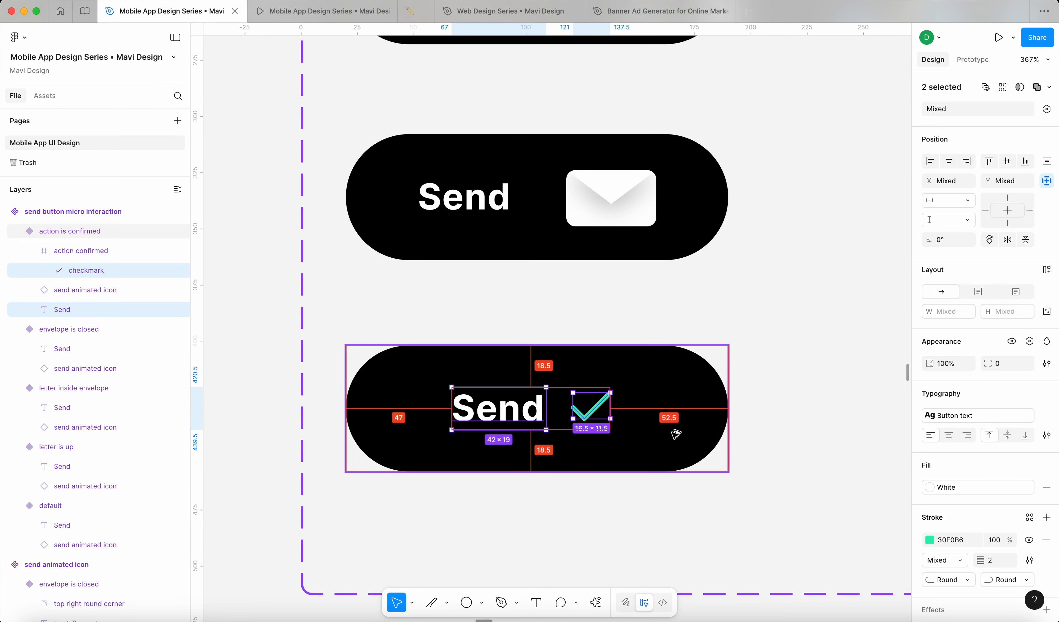
# Step: Reselect the confirmed-state variant's layers, drop the animated icon, then clear the selection
pyautogui.hotkey('shift', 'Return')
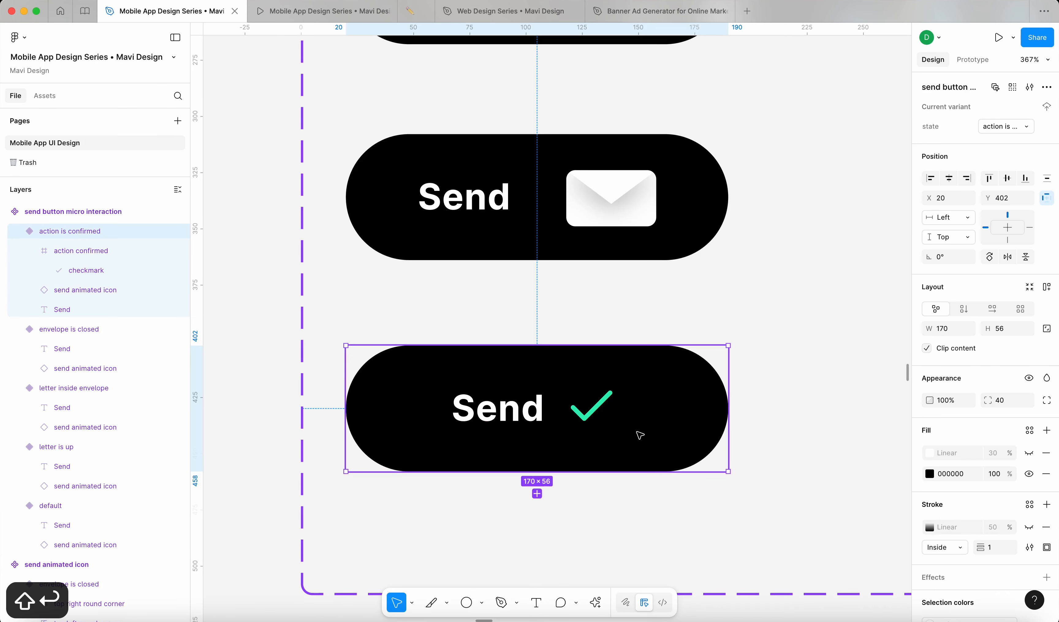
pyautogui.click(590, 418)
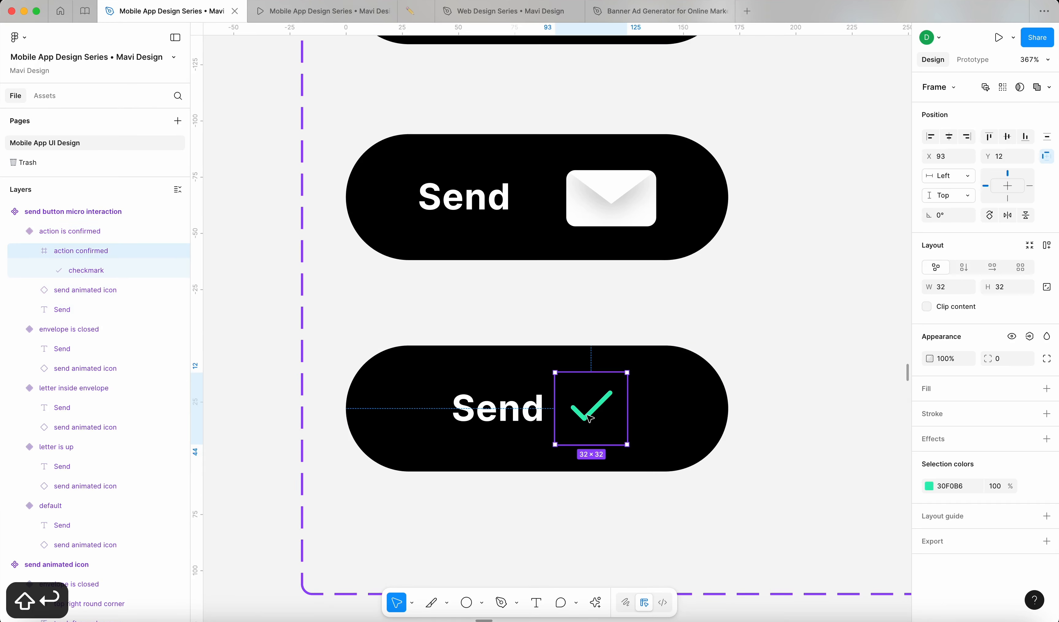
pyautogui.click(421, 416)
pyautogui.press('Return')
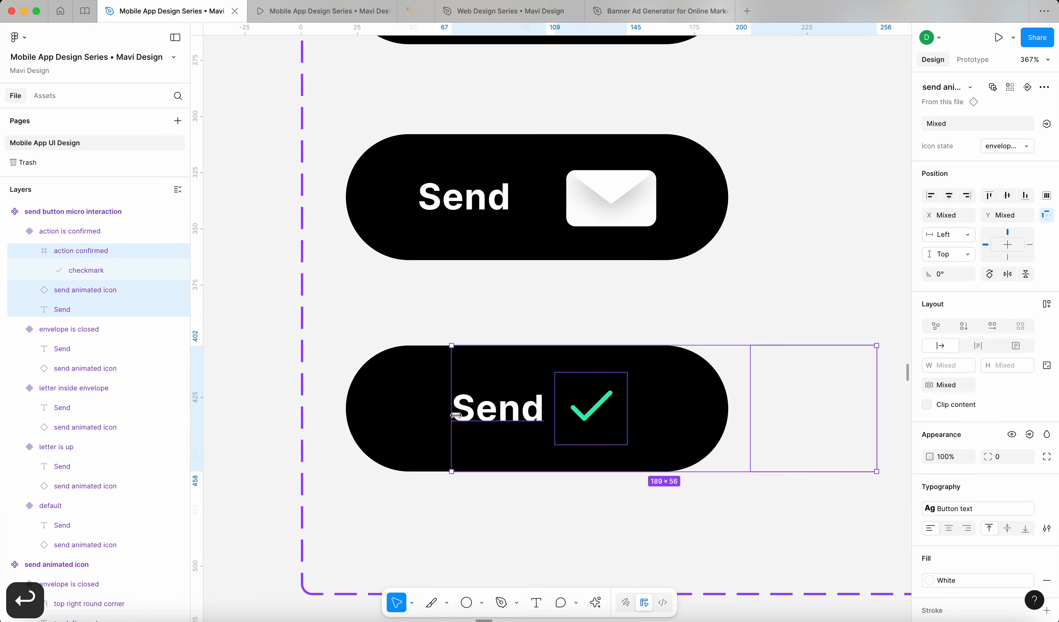
pyautogui.keyDown('shift'); pyautogui.click(88, 291); pyautogui.keyUp('shift')
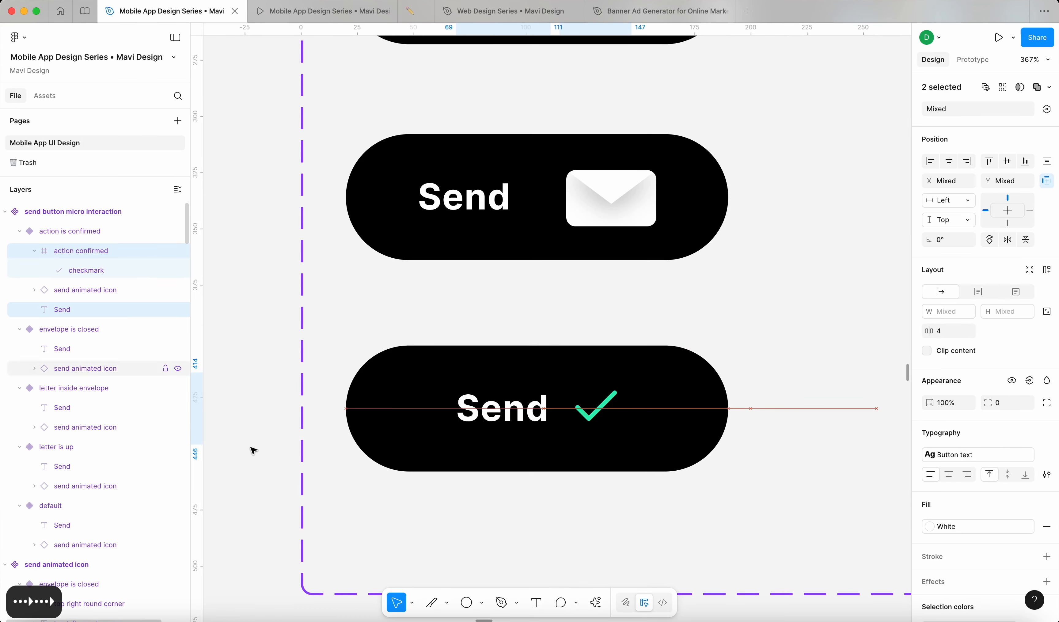
pyautogui.scroll(-5, 255, 470)
pyautogui.click(257, 471)
pyautogui.scroll(3, 255, 471)
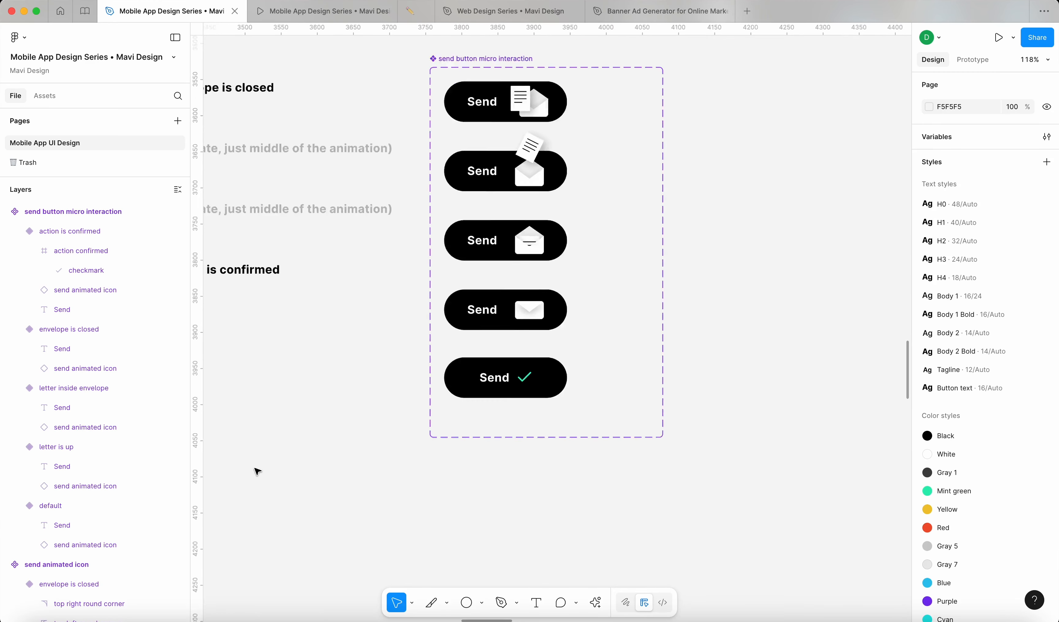
pyautogui.scroll(5, 634, 341)
# Step: Try changing the Send label's final d to t, then revert it to Send
pyautogui.keyDown('super'); pyautogui.click(380, 398); pyautogui.keyUp('super')
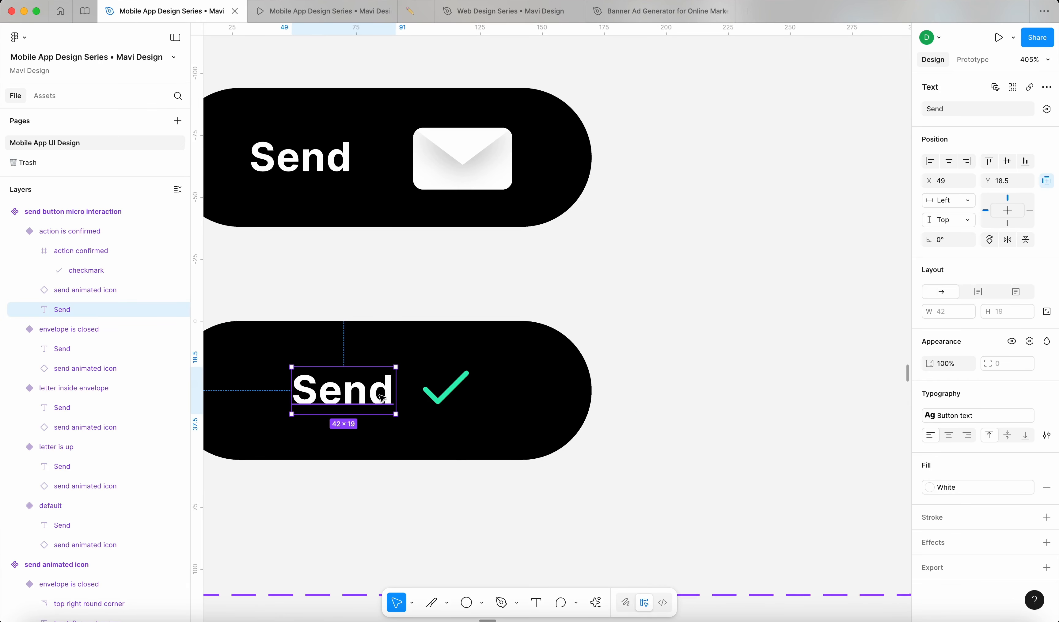
pyautogui.doubleClick(380, 398)
pyautogui.moveTo(378, 397); pyautogui.dragTo(396, 395)
pyautogui.write('t')
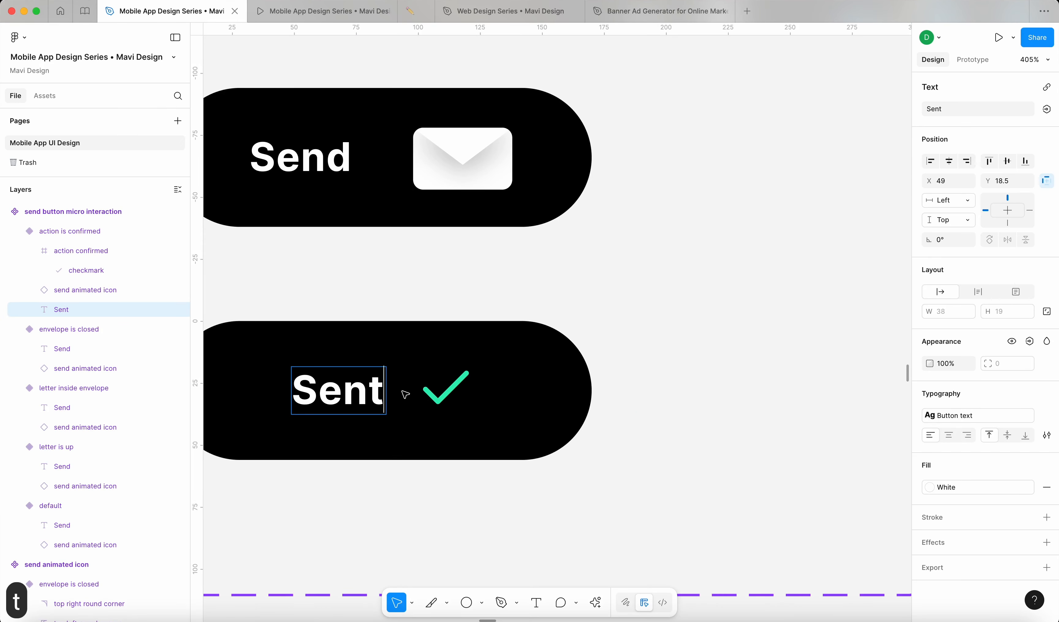
pyautogui.press('Escape')
pyautogui.press('Escape')
pyautogui.doubleClick(433, 393)
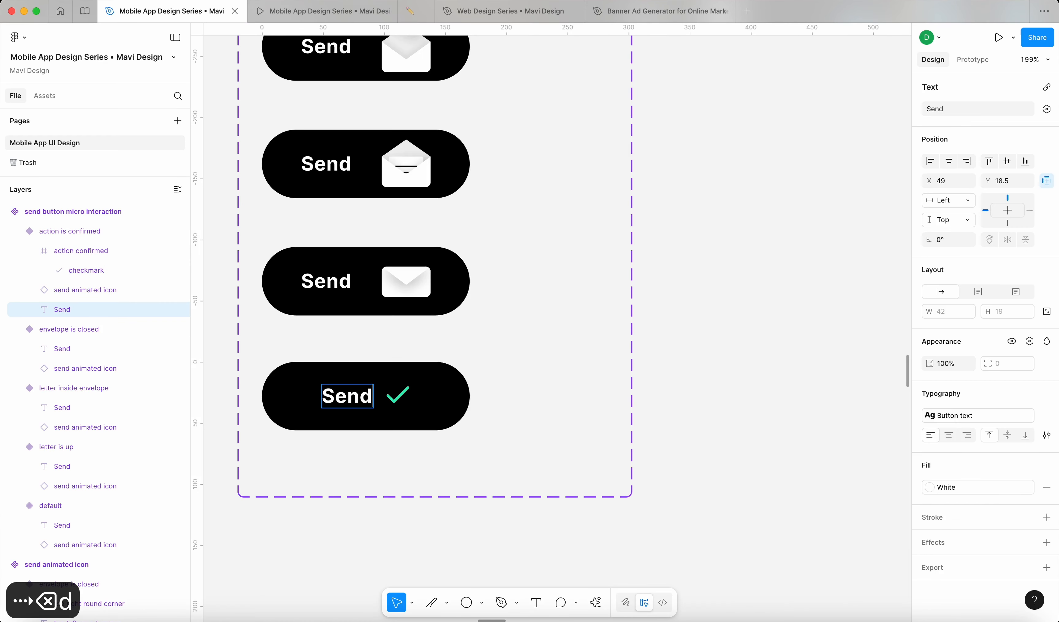
pyautogui.press('Escape')
pyautogui.press('alt')
# Step: Change the confirmed-state label from 'Send' to 'Sent' by replacing the d with t
pyautogui.scroll(5, 354, 403)
pyautogui.doubleClick(354, 403)
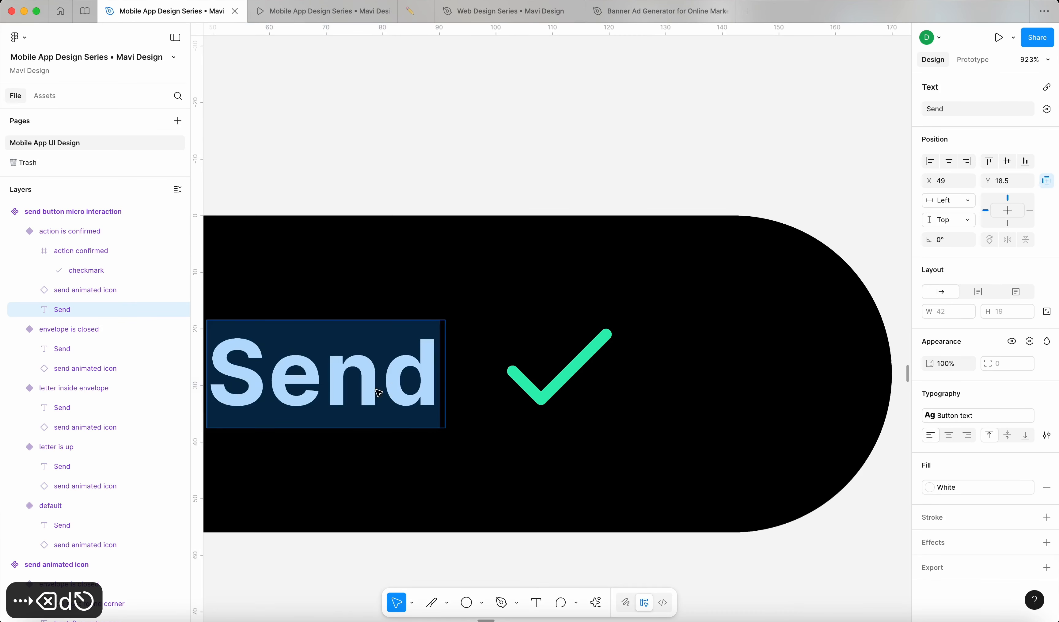
pyautogui.click(390, 390)
pyautogui.hotkey('shift', 'Right')
pyautogui.write('t')
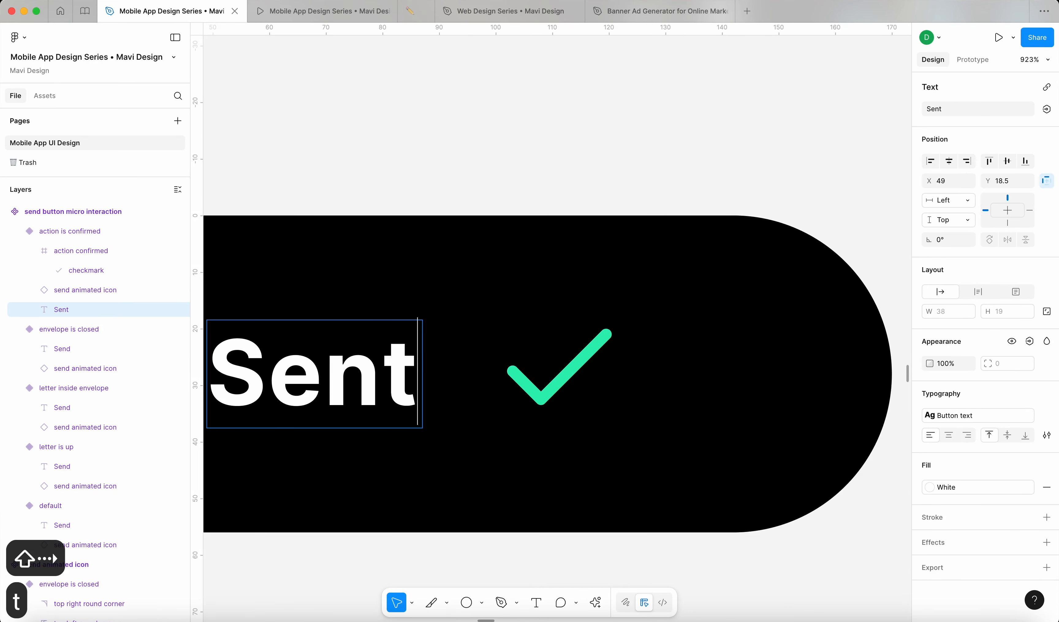
pyautogui.press('Escape')
# Step: Nudge the checkmark left, shift it with the Sent label 2 px right, and reselect the variant
pyautogui.scroll(-5, 350, 383)
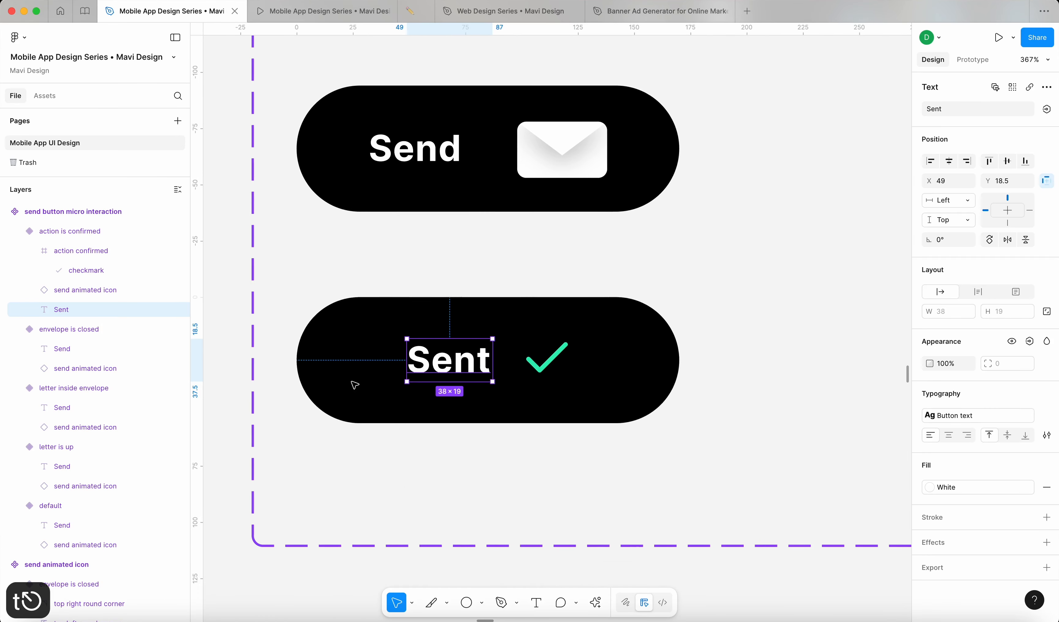
pyautogui.click(570, 358)
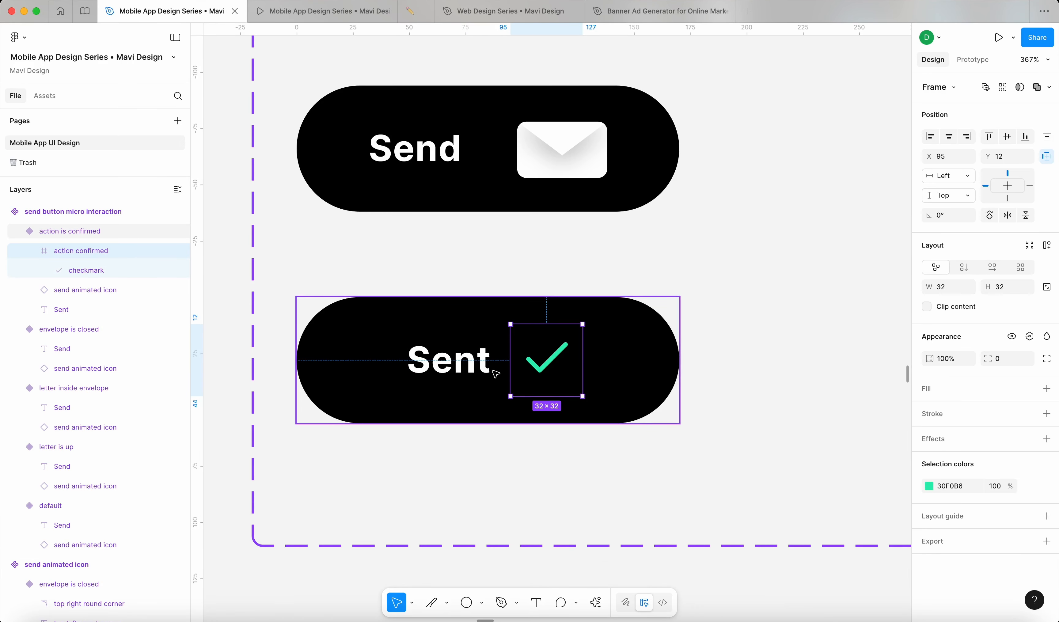
pyautogui.scroll(3, 496, 374)
pyautogui.press('Left')
pyautogui.press('Left')
pyautogui.press('Left')
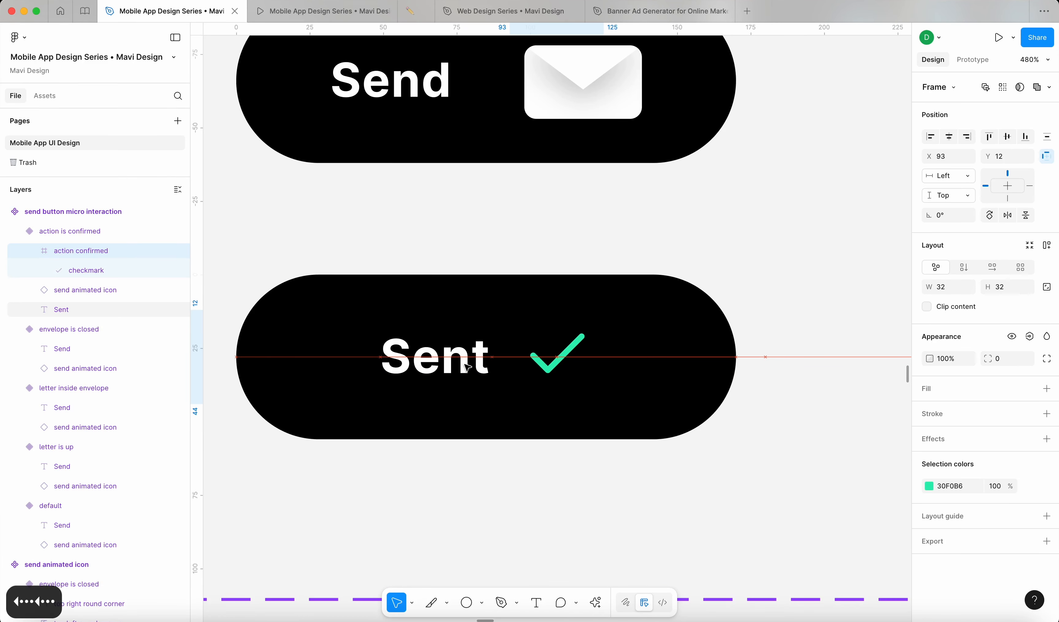
pyautogui.press('Left')
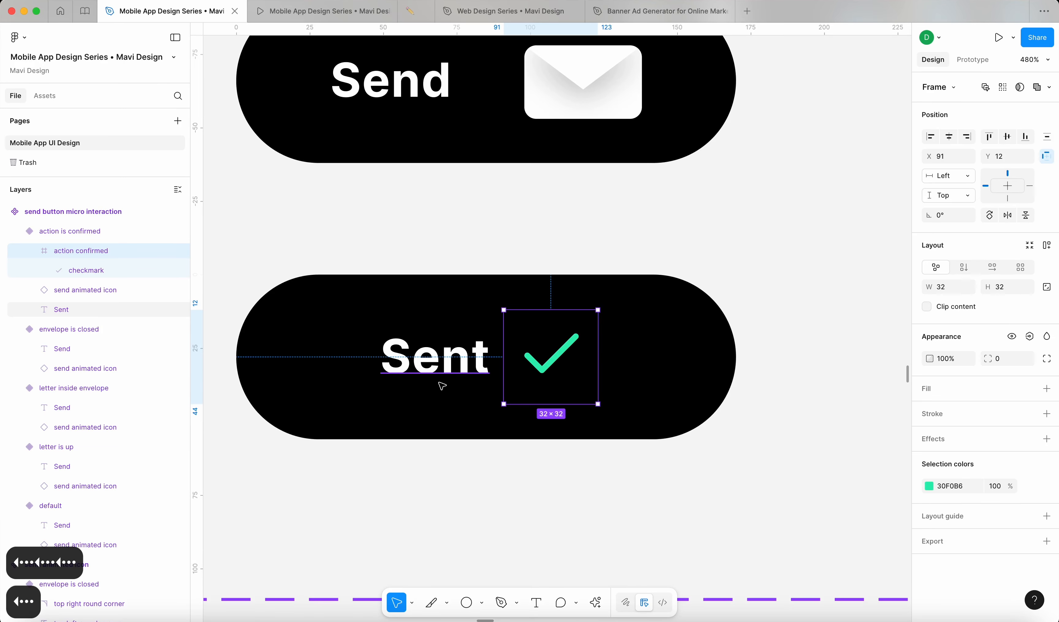
pyautogui.scroll(-5, 442, 386)
pyautogui.keyDown('shift'); pyautogui.click(440, 382); pyautogui.keyUp('shift')
pyautogui.press('Right')
pyautogui.press('Right')
pyautogui.click(310, 407)
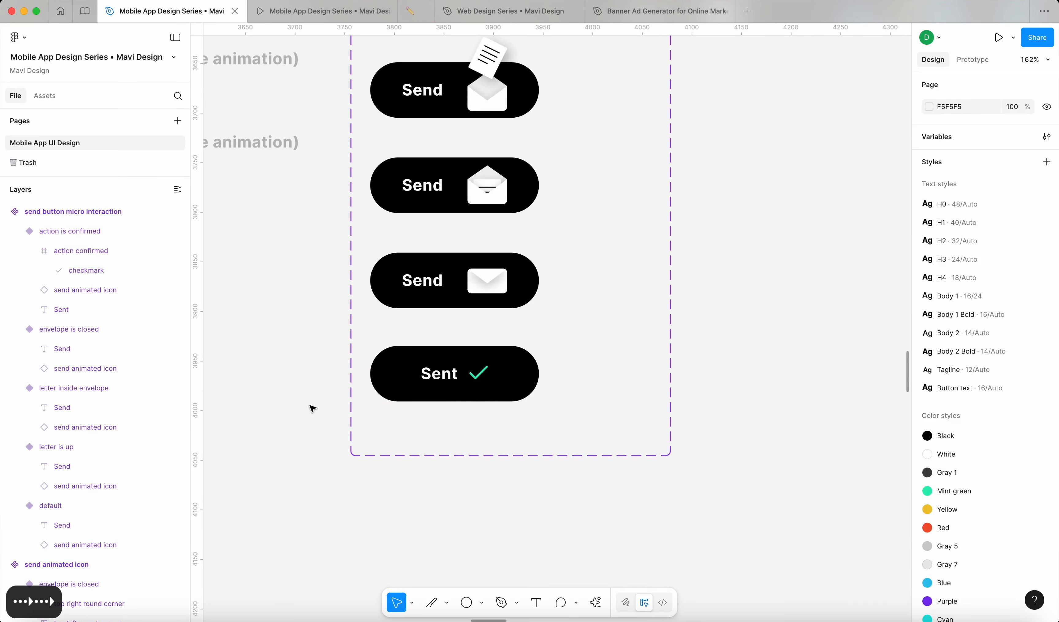
pyautogui.scroll(-3, 312, 408)
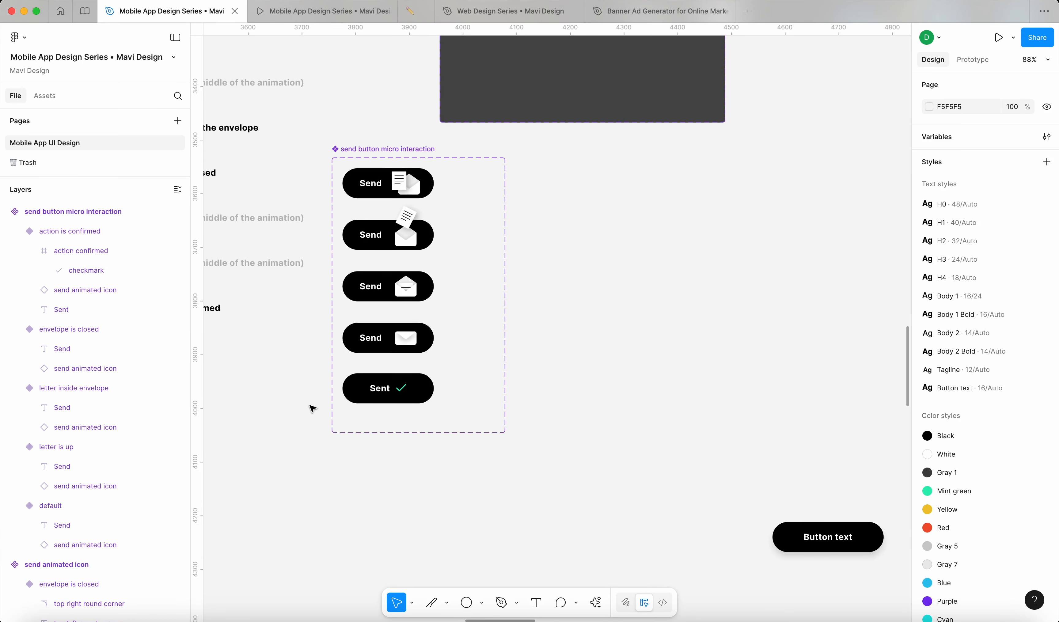
pyautogui.hscroll(-5, 406, 410)
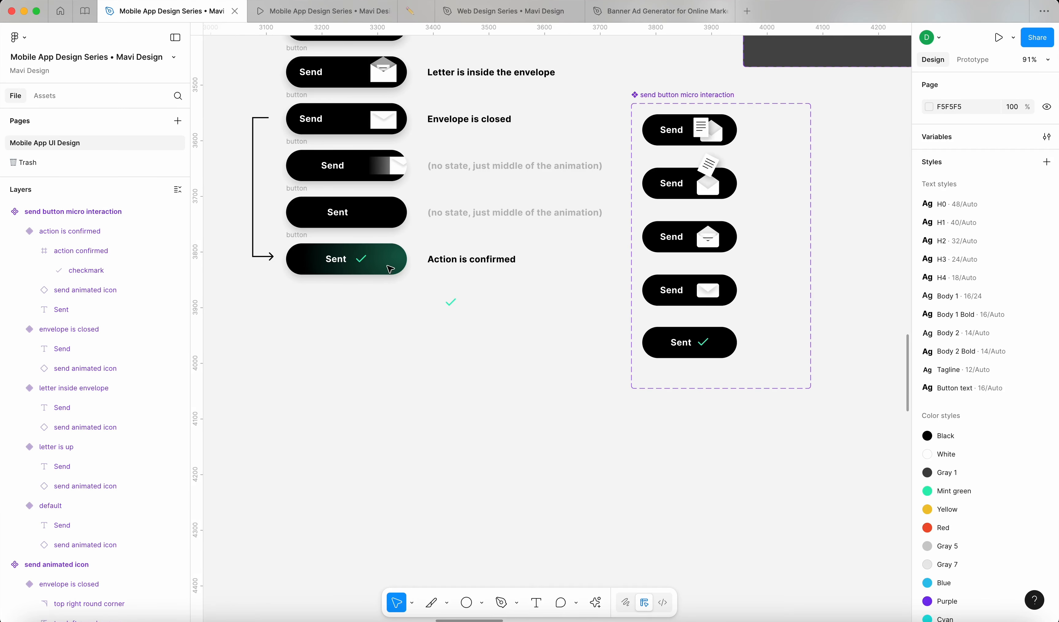
pyautogui.click(726, 352)
pyautogui.scroll(3, 750, 374)
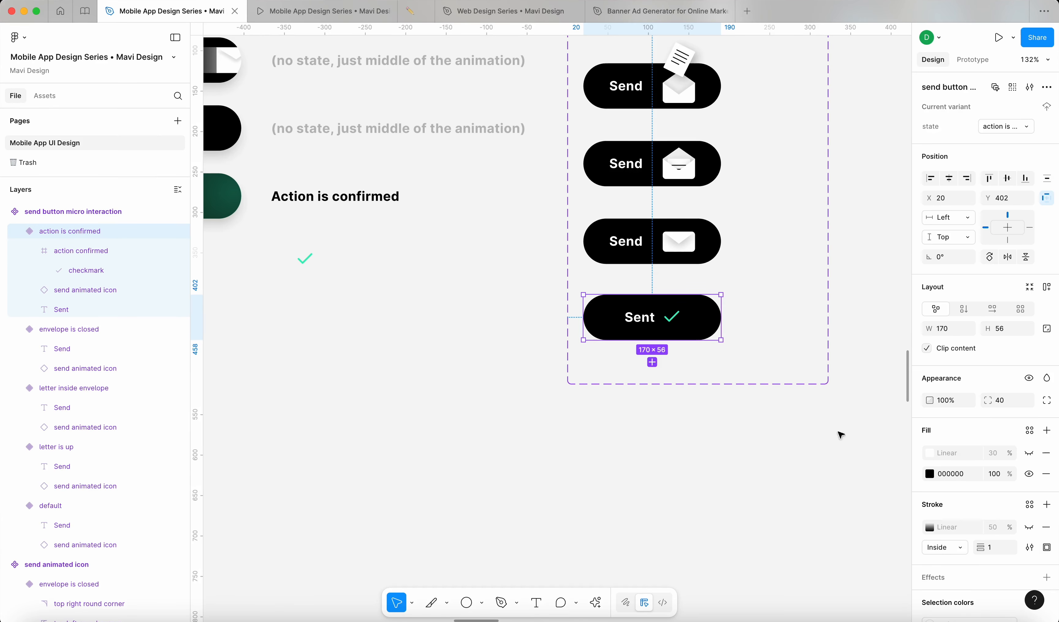
# Step: Add a new fill to the Sent button using the checkmark's sampled green
pyautogui.click(1047, 431)
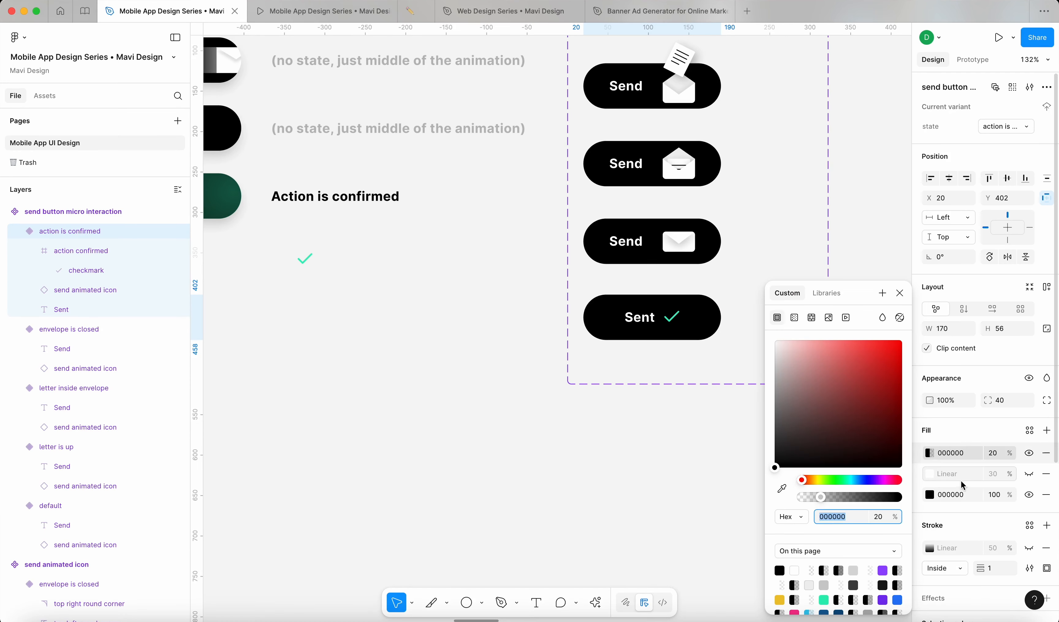
pyautogui.click(782, 489)
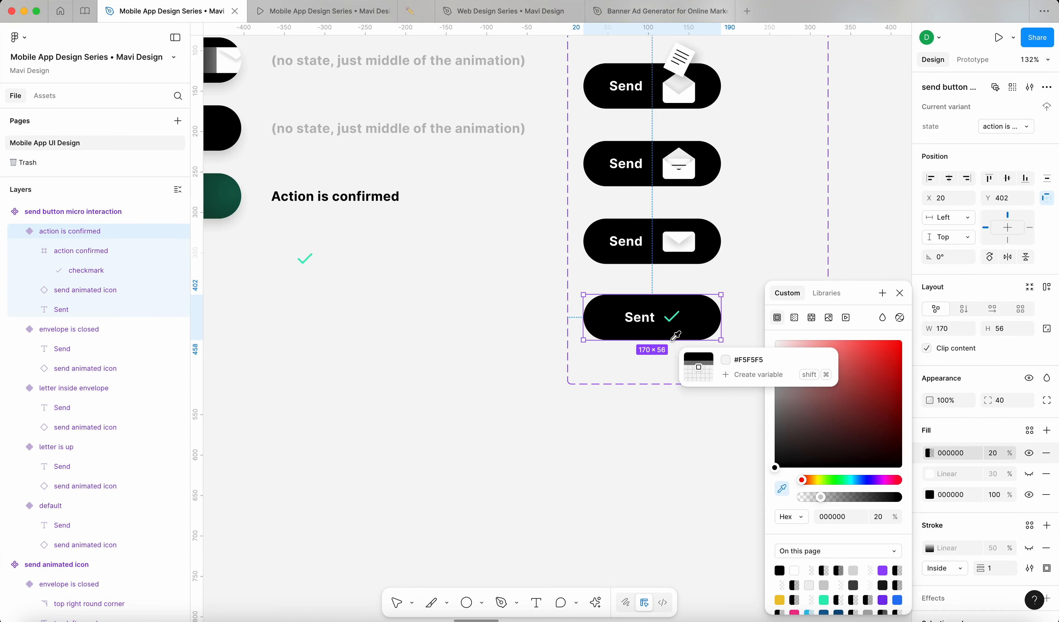
pyautogui.hscroll(-5, 665, 339)
pyautogui.scroll(1, 664, 339)
pyautogui.hscroll(5, 625, 336)
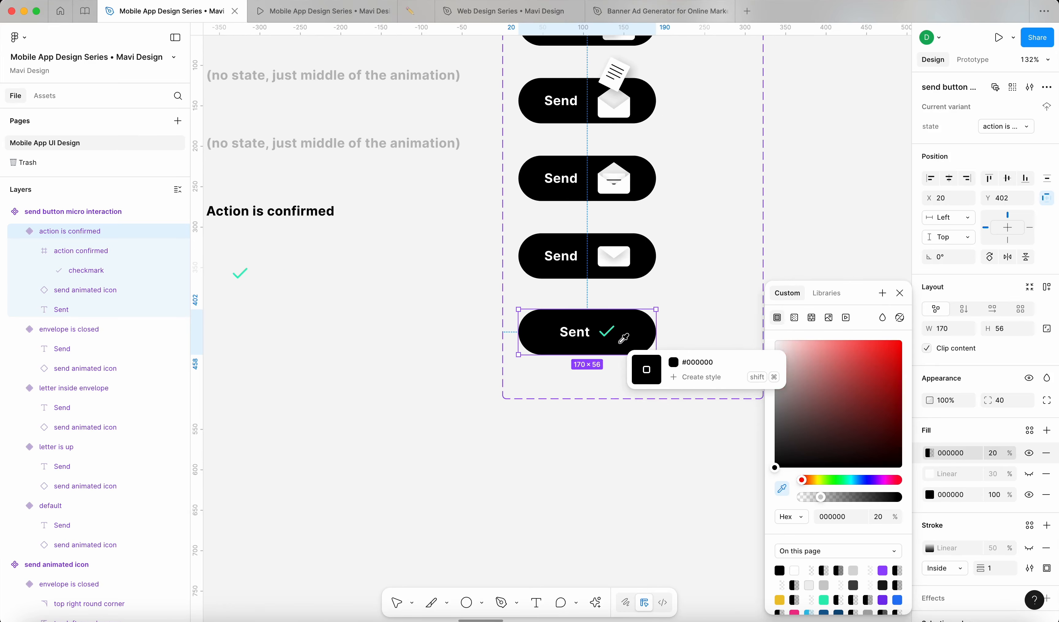
pyautogui.scroll(10, 624, 336)
pyautogui.scroll(2, 556, 308)
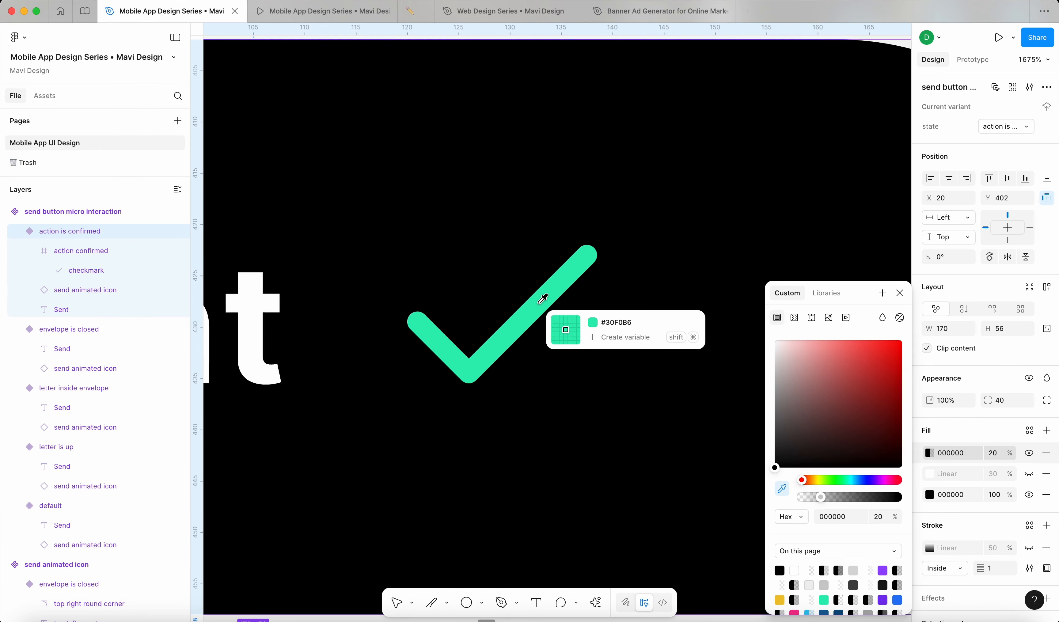
pyautogui.click(539, 296)
pyautogui.scroll(-10, 608, 331)
pyautogui.scroll(-8, 607, 330)
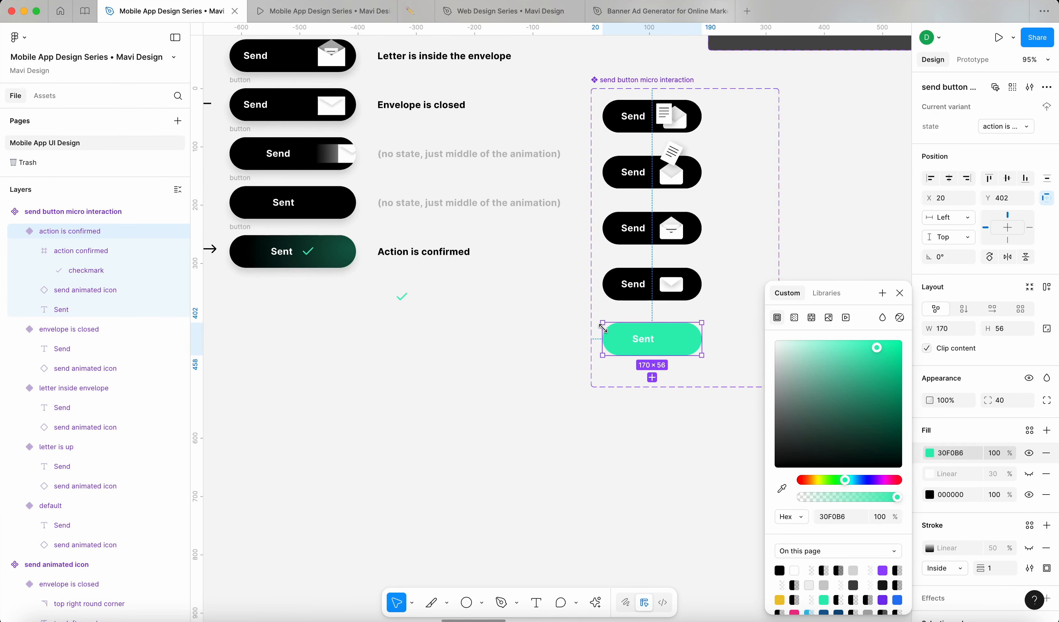
pyautogui.scroll(4, 575, 303)
pyautogui.scroll(4, 574, 304)
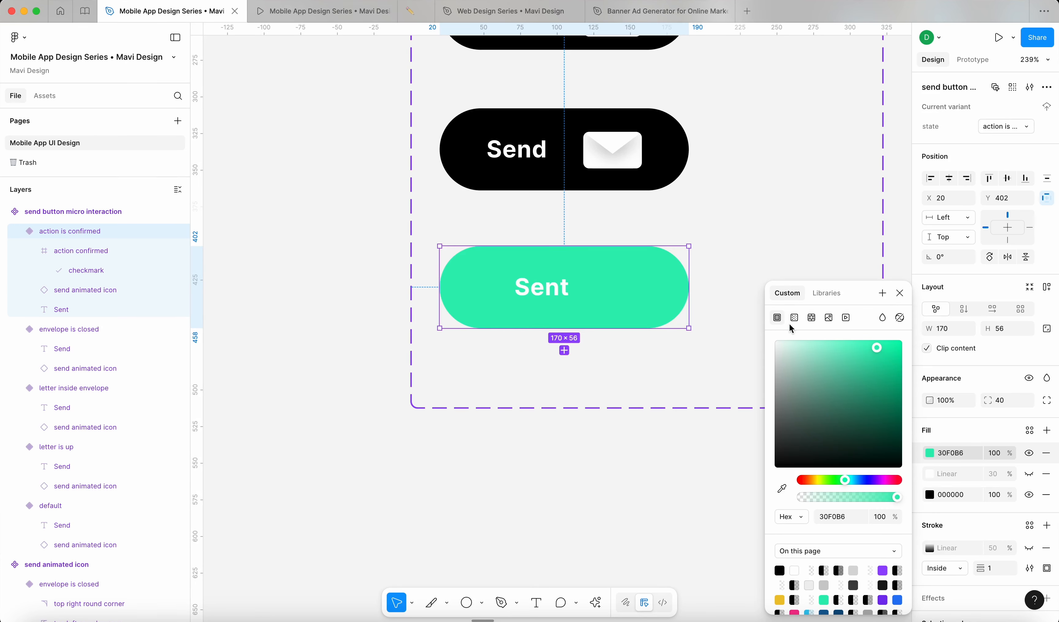
pyautogui.scroll(-8, 482, 322)
pyautogui.hscroll(-3, 600, 349)
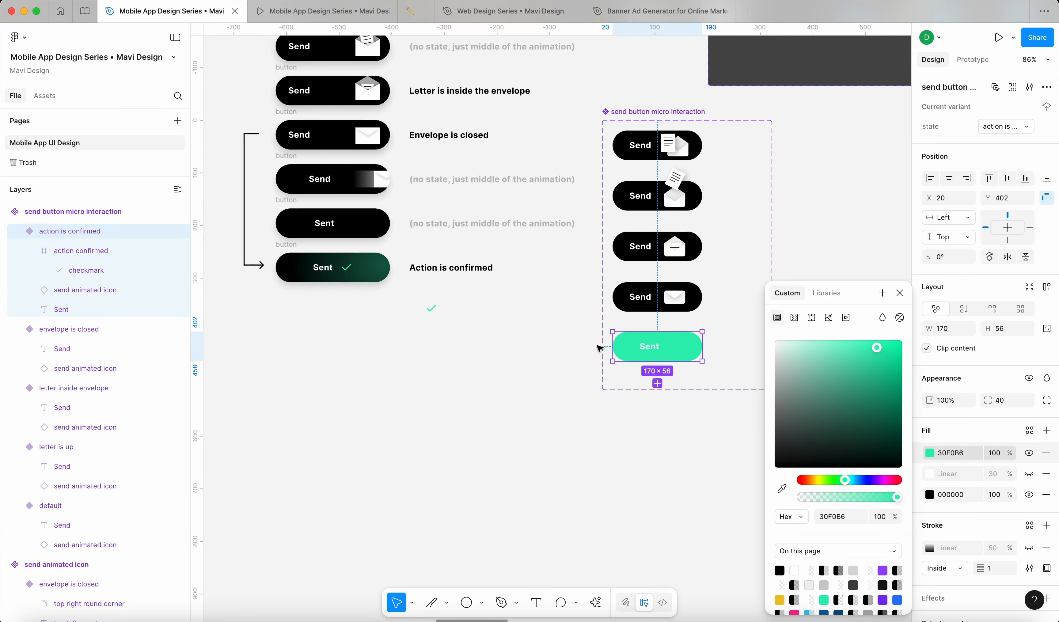
# Step: Make the new fill a reversed radial gradient with green at the centre
pyautogui.click(796, 320)
pyautogui.hscroll(3, 617, 350)
pyautogui.scroll(5, 580, 346)
pyautogui.click(794, 345)
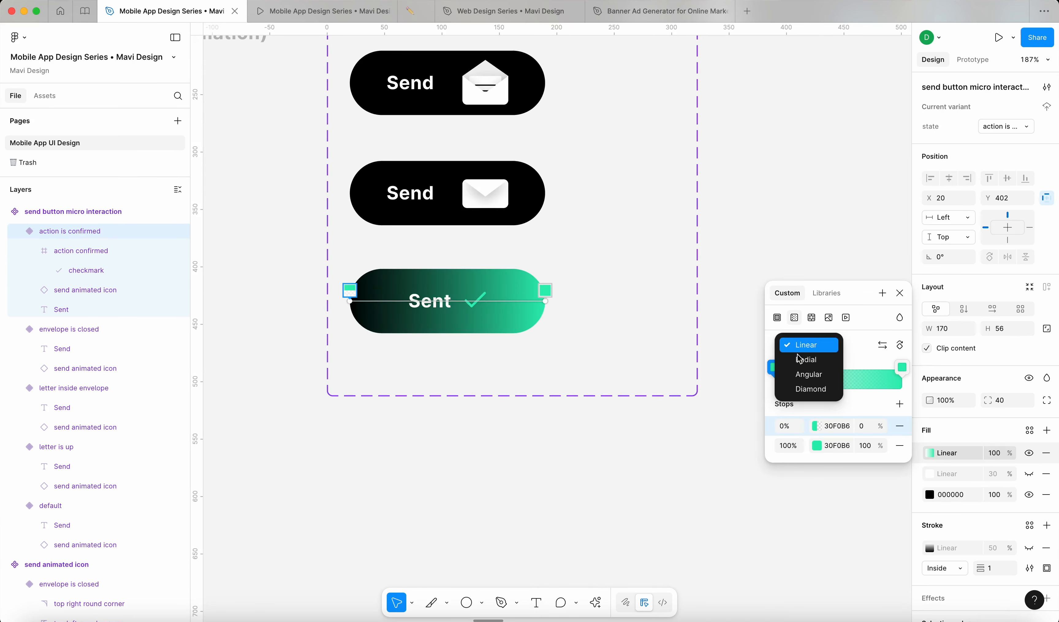
pyautogui.click(800, 359)
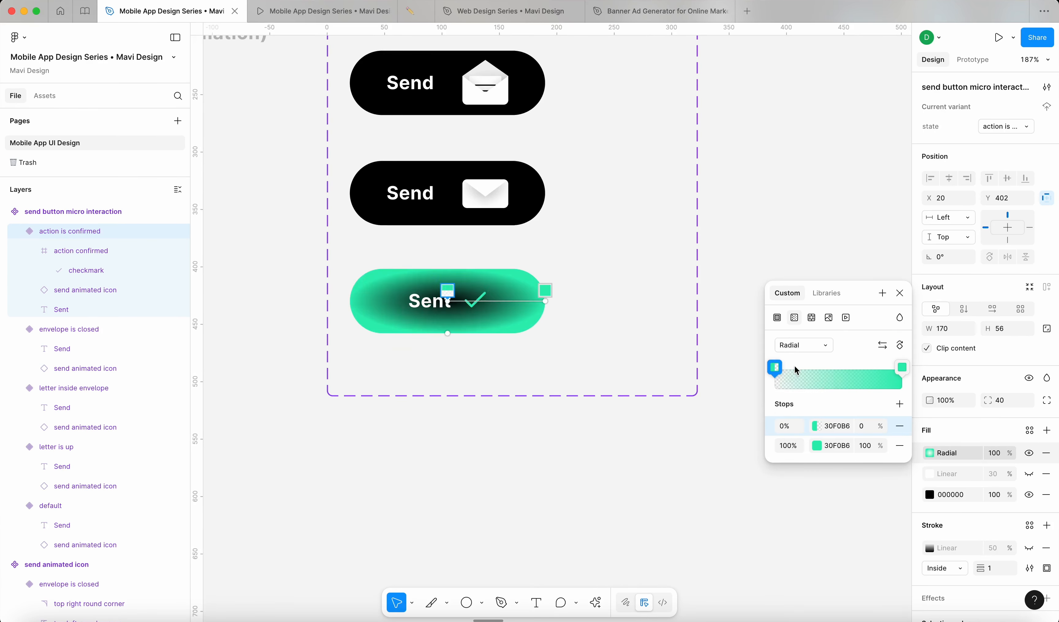
pyautogui.click(882, 346)
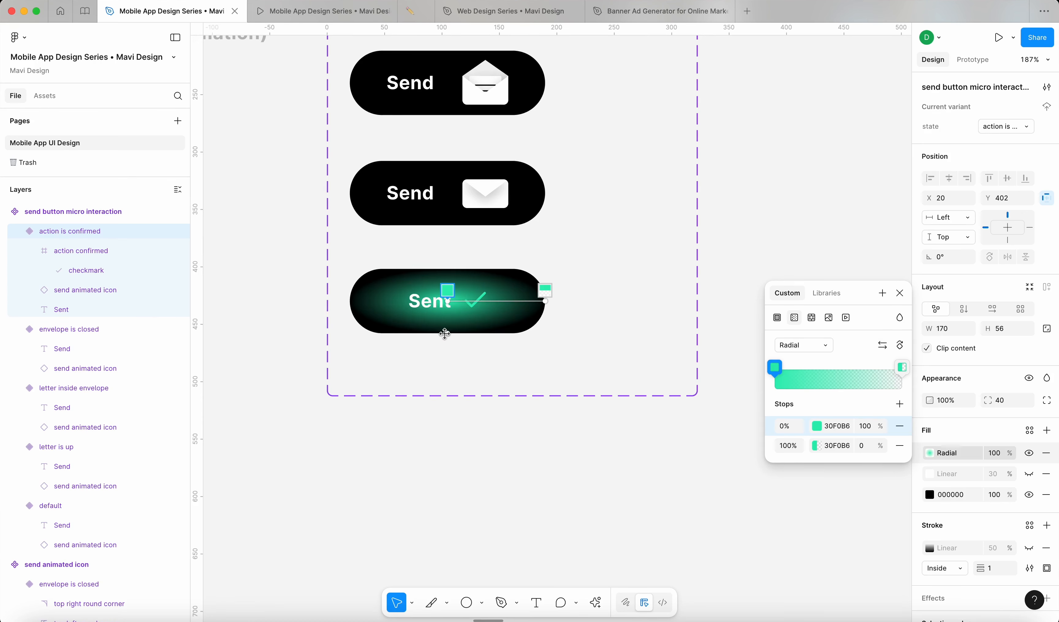
pyautogui.scroll(5, 447, 340)
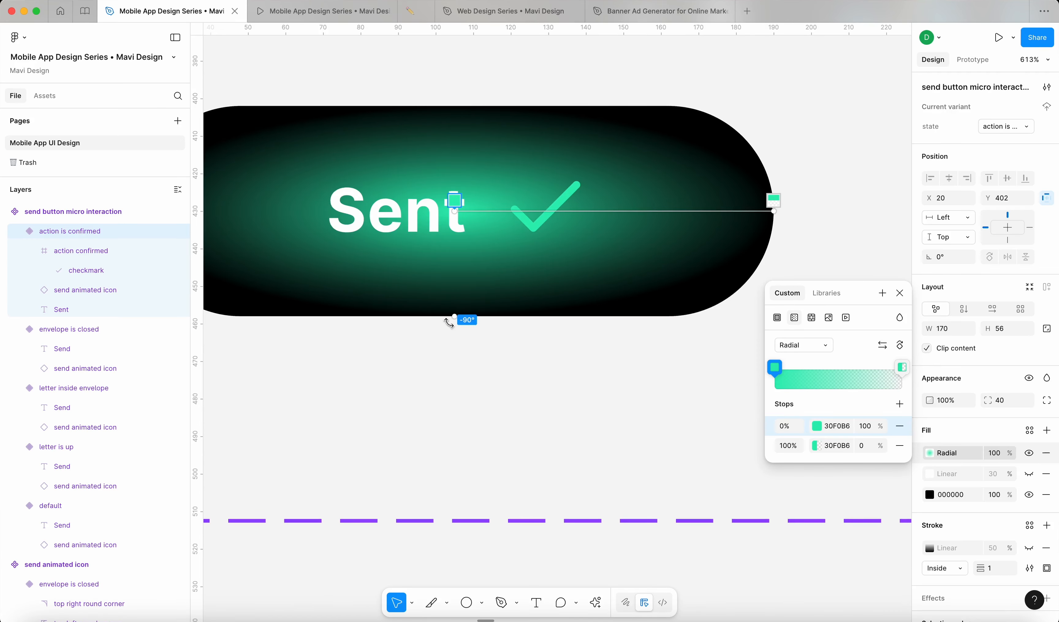
pyautogui.scroll(-3, 450, 310)
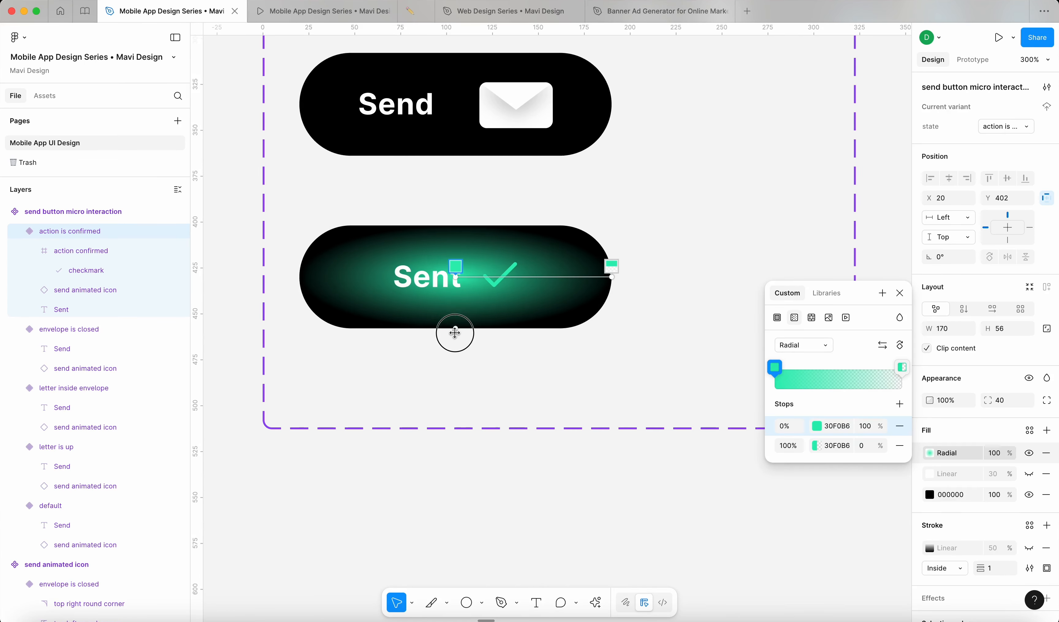
# Step: Resize and move the radial glow so it covers only the Sent button's right end
pyautogui.moveTo(455, 333); pyautogui.dragTo(539, 428)
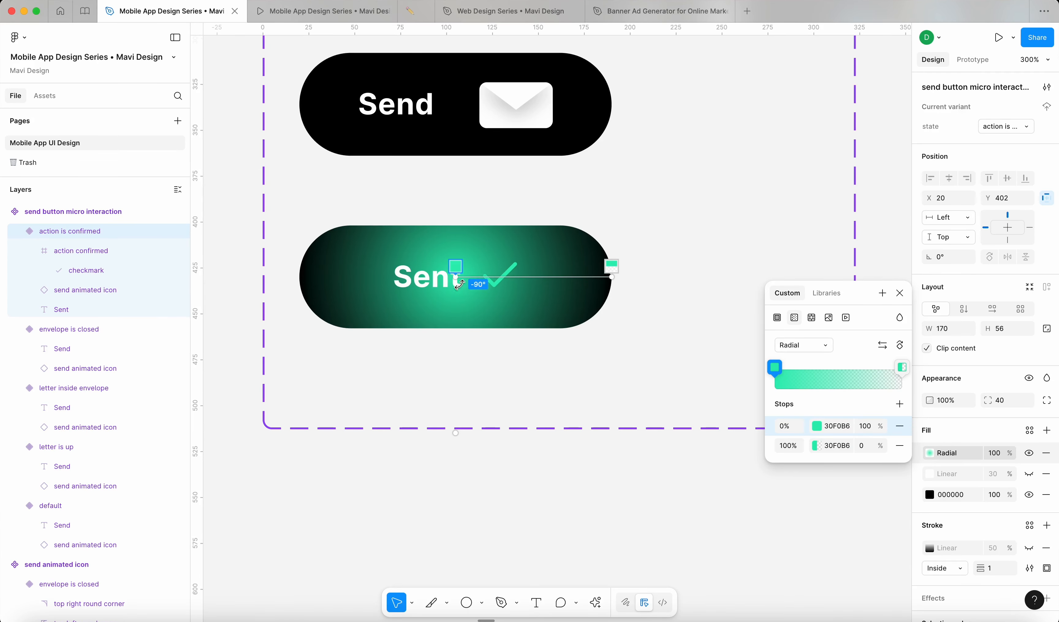
pyautogui.scroll(-3, 507, 296)
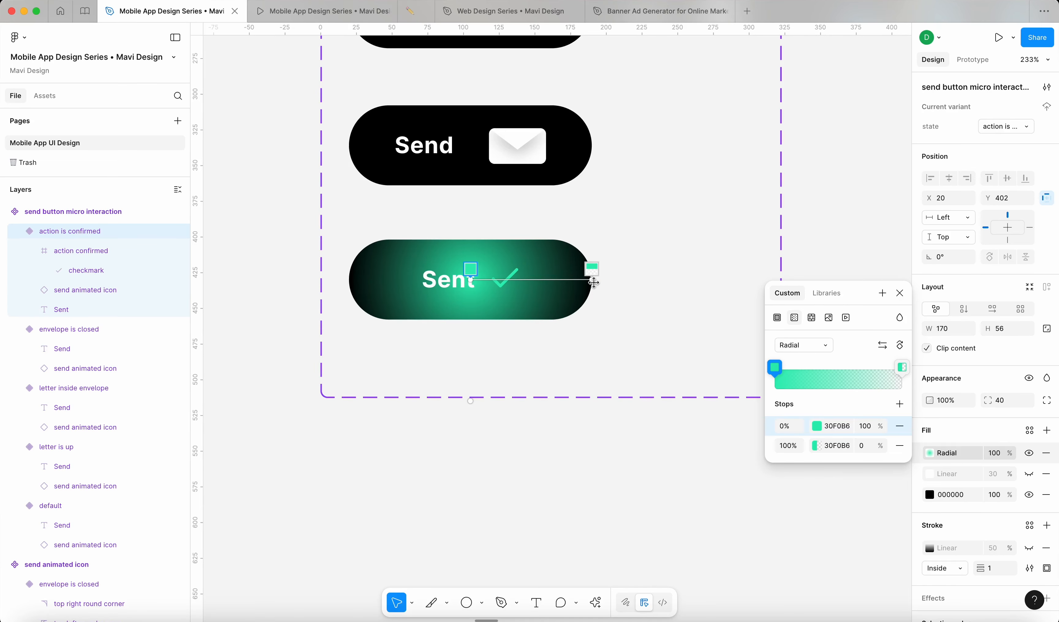
pyautogui.moveTo(479, 282); pyautogui.dragTo(750, 267)
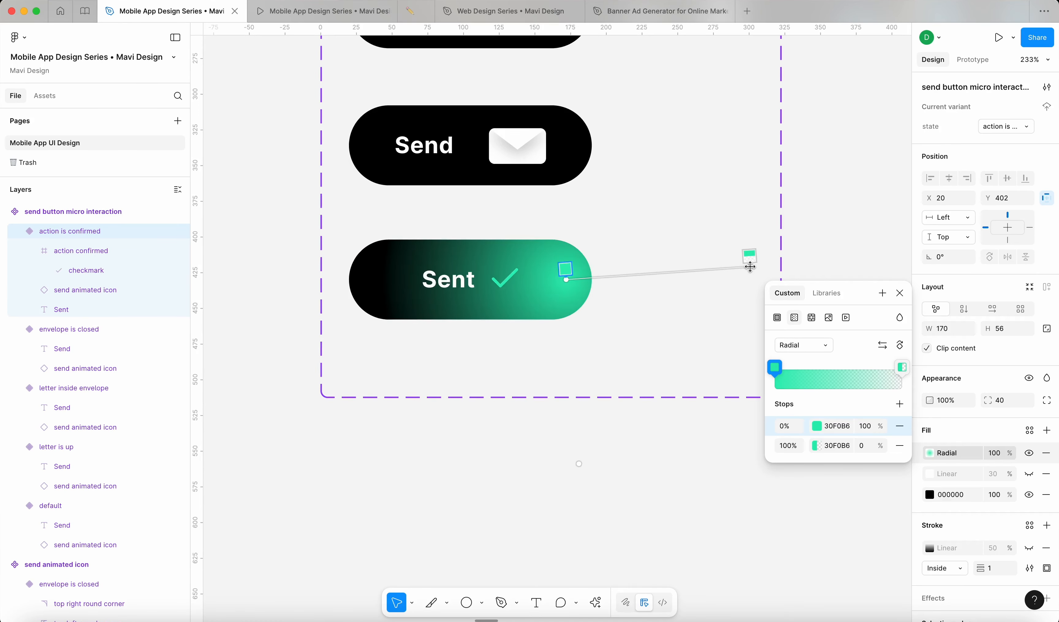
pyautogui.moveTo(567, 278); pyautogui.dragTo(592, 279)
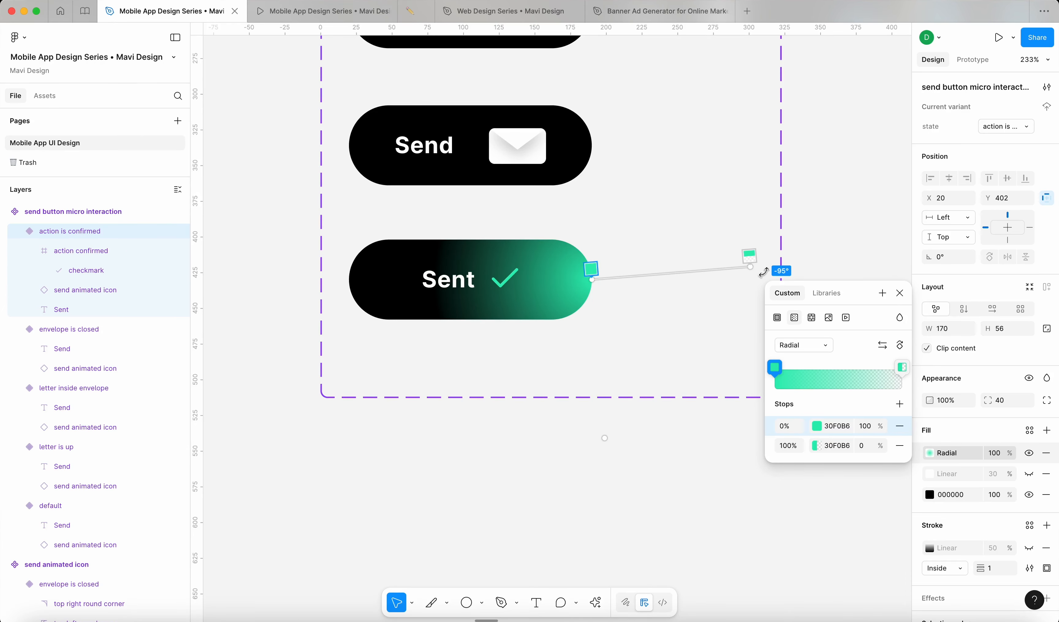
pyautogui.moveTo(752, 269); pyautogui.dragTo(413, 284)
pyautogui.scroll(-5, 420, 286)
pyautogui.hscroll(-3, 427, 288)
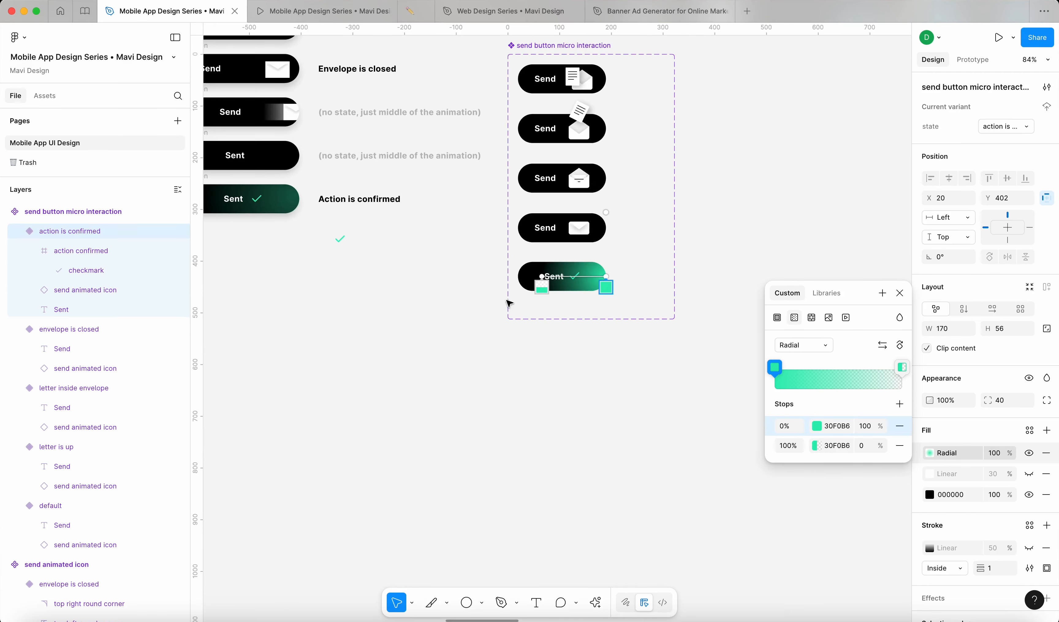
pyautogui.hscroll(-2, 507, 303)
pyautogui.scroll(5, 294, 215)
pyautogui.scroll(-3, 350, 215)
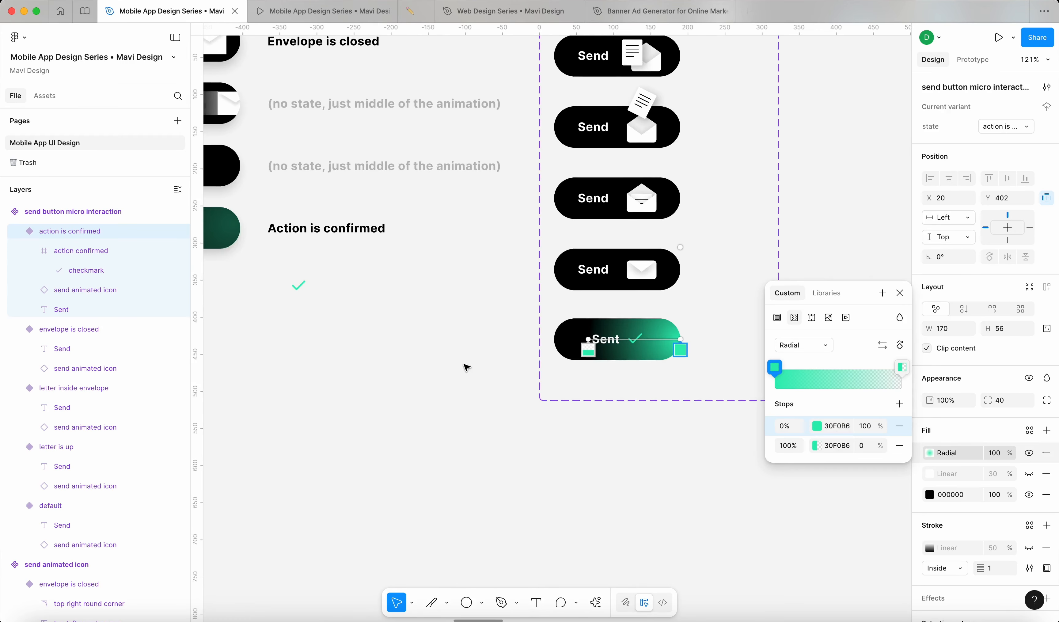
pyautogui.click(490, 397)
# Step: Set the glow fill to 40% opacity and widen the component set board rightward
pyautogui.click(572, 348)
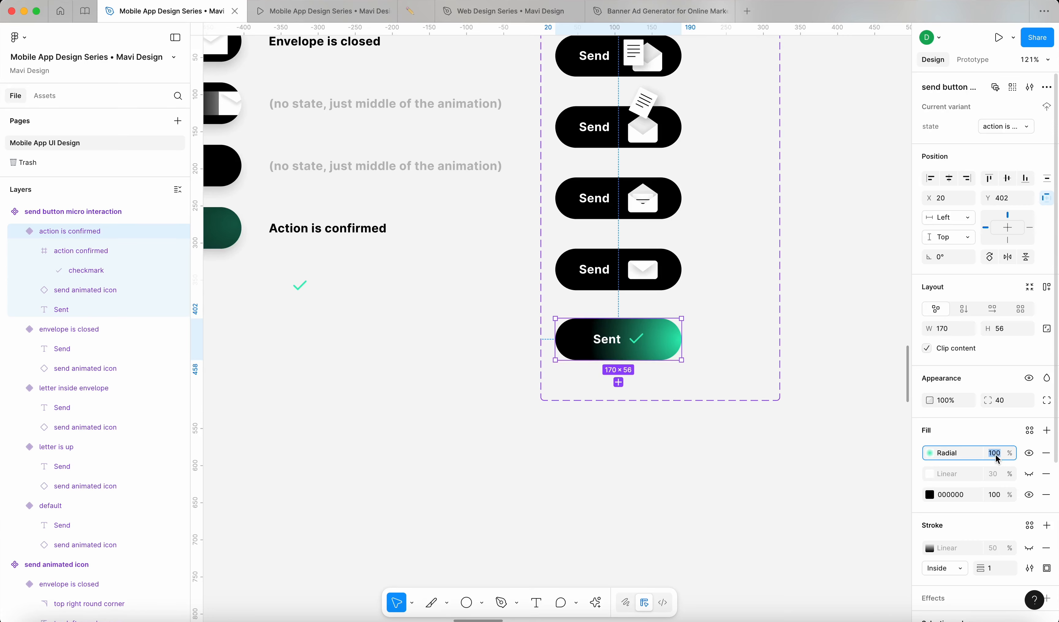
pyautogui.hotkey('shift', 'Down')
pyautogui.hotkey('shift', 'Down')
pyautogui.hotkey('shift', 'Down')
pyautogui.hotkey('shift', 'Down')
pyautogui.hotkey('shift', 'Down')
pyautogui.hotkey('shift', 'Down')
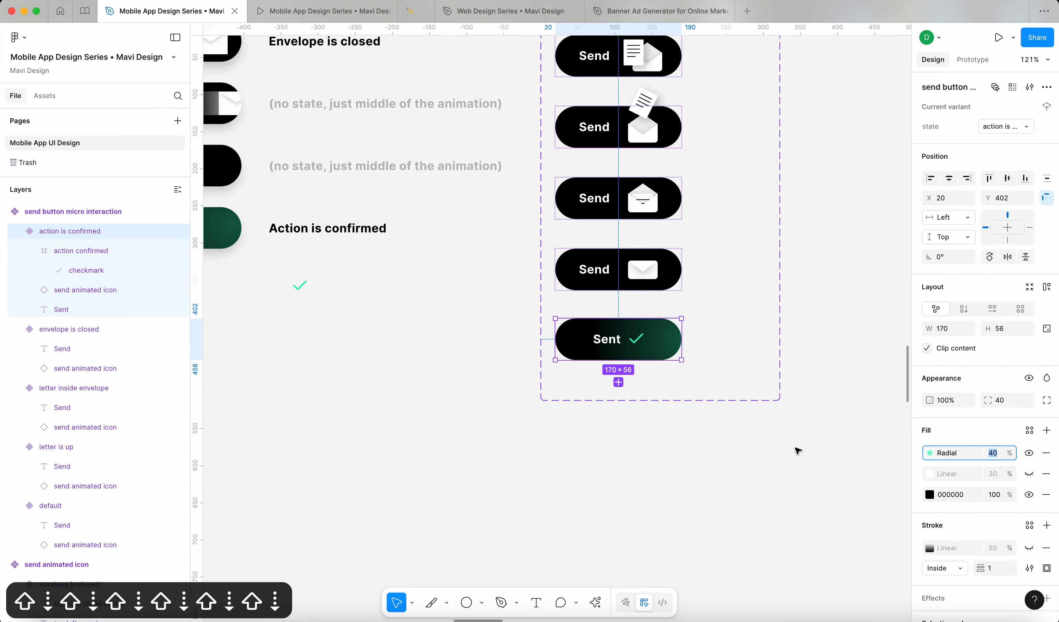
pyautogui.hotkey('shift', 'Up')
pyautogui.click(690, 495)
pyautogui.scroll(-3, 690, 495)
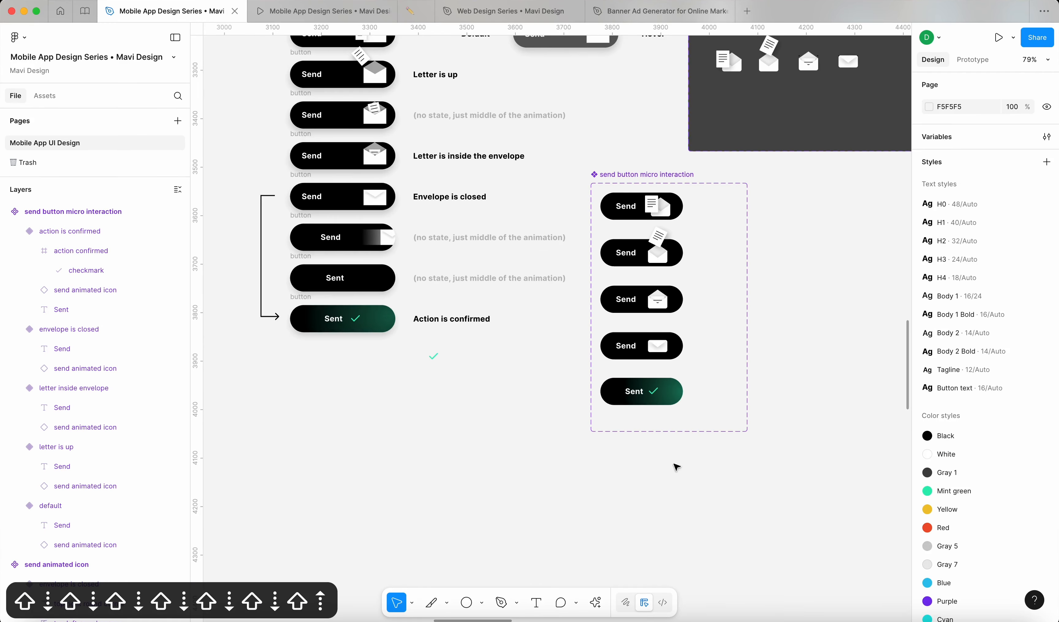
pyautogui.click(645, 404)
pyautogui.scroll(3, 643, 400)
pyautogui.click(606, 497)
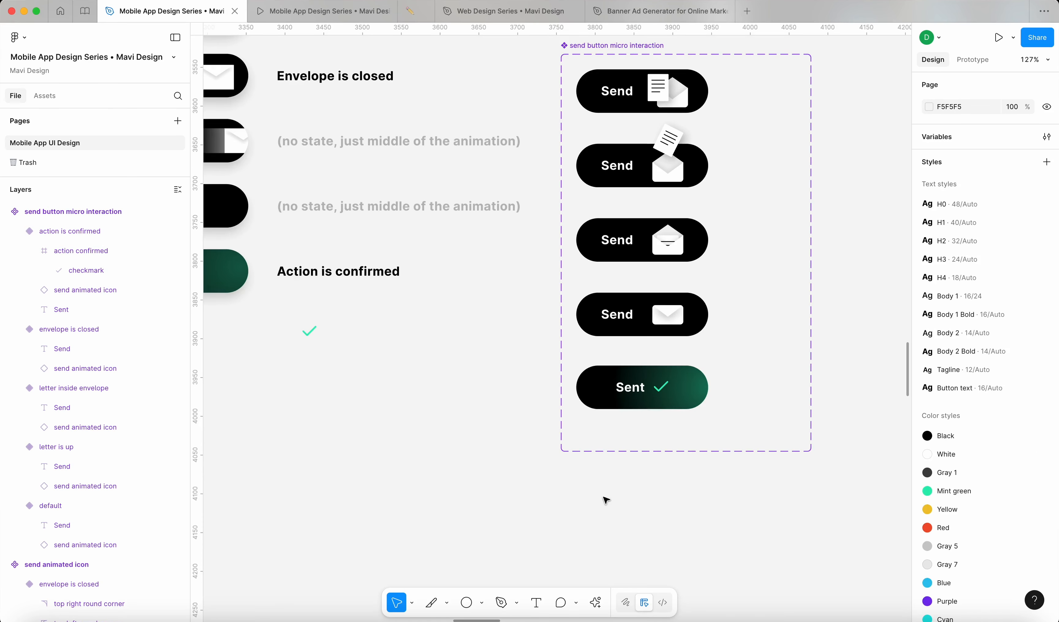
pyautogui.scroll(-2, 606, 500)
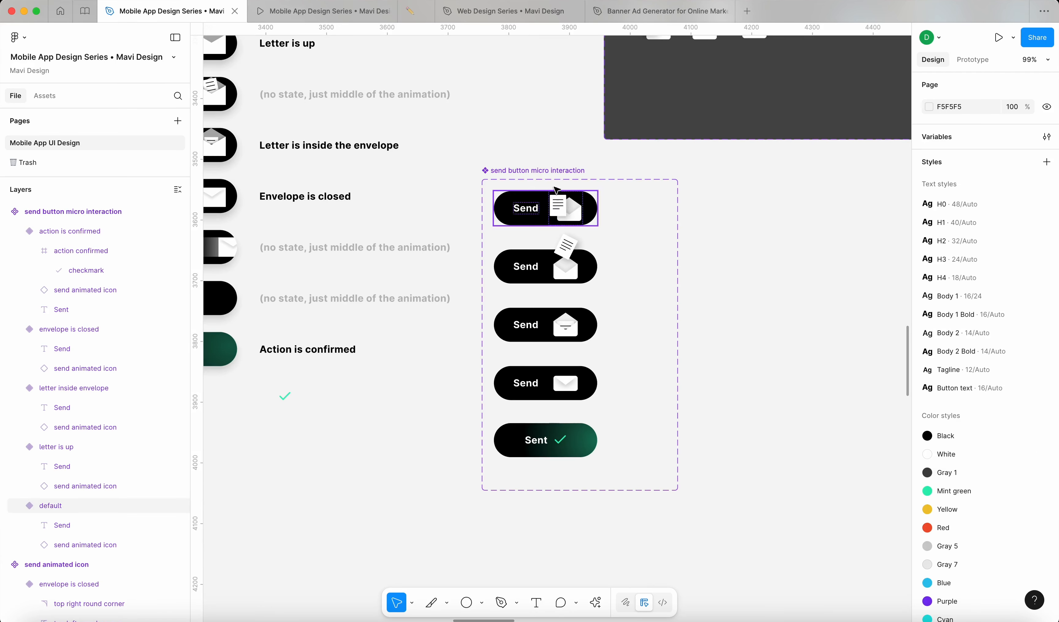
pyautogui.click(568, 240)
pyautogui.moveTo(678, 282); pyautogui.dragTo(813, 282)
# Step: Duplicate the 'letter is up' variant to its right and name the copy 'hover'
pyautogui.click(845, 297)
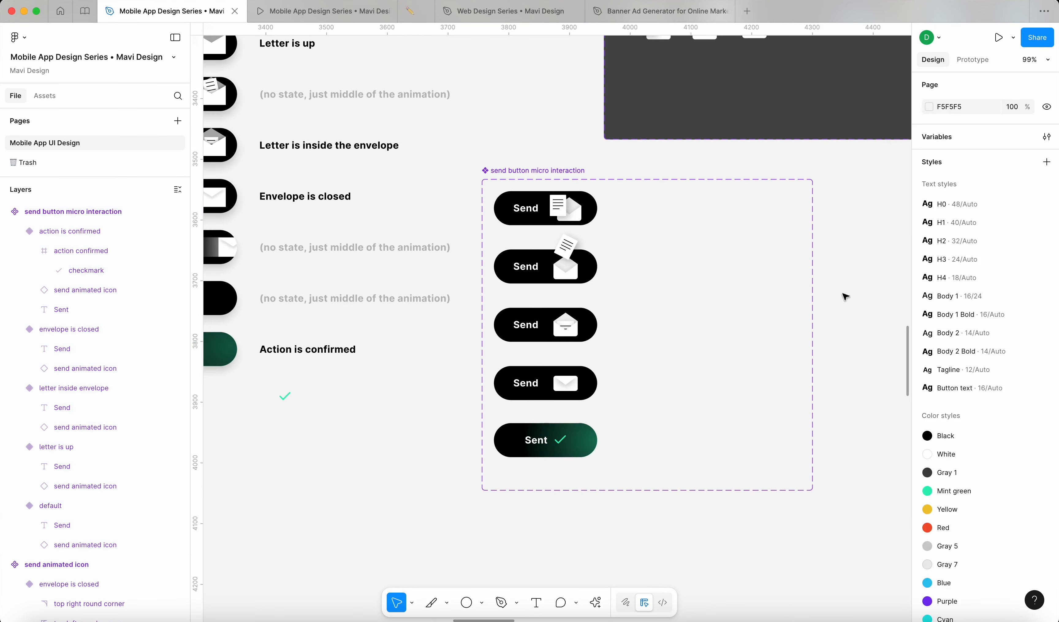
pyautogui.click(560, 273)
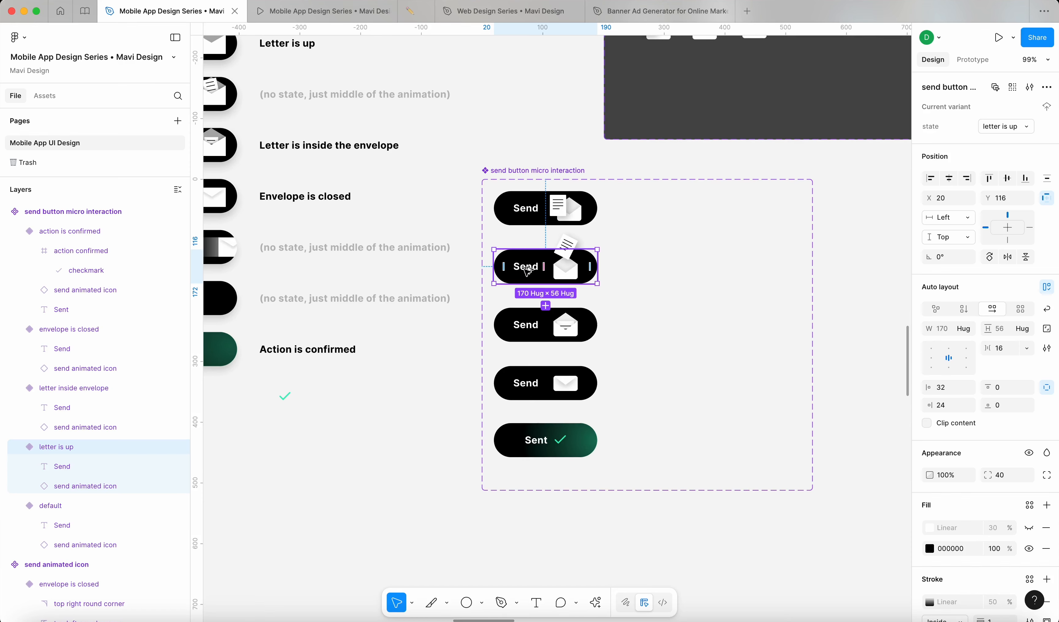
pyautogui.moveTo(528, 270); pyautogui.dragTo(665, 271)
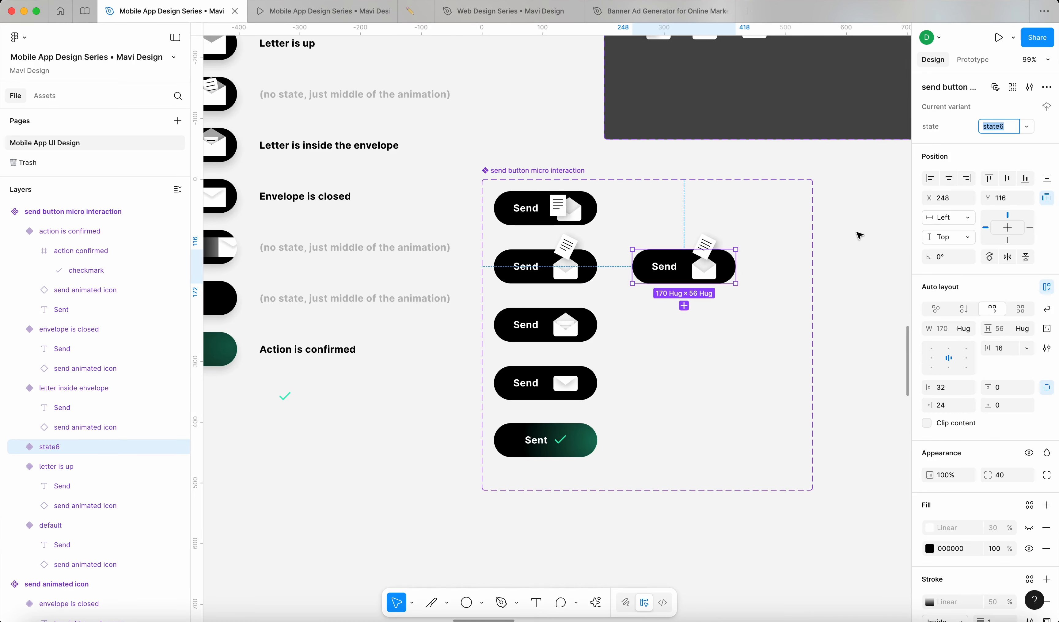
pyautogui.write('hover')
pyautogui.press('Return')
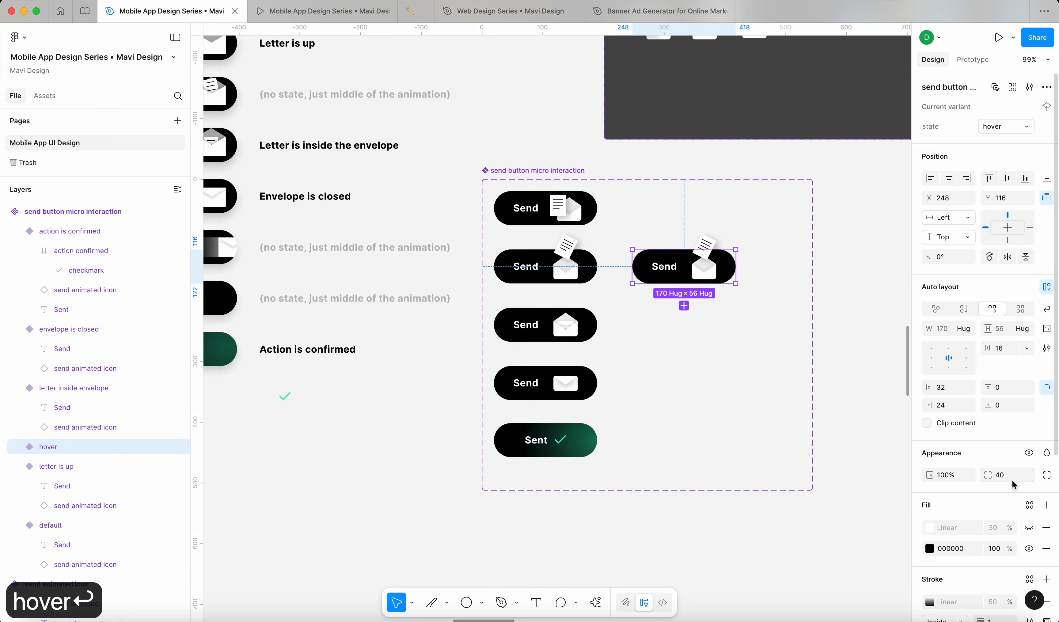
# Step: Copy the 474747 fill value from the add-to-cart hover variant
pyautogui.scroll(-1, 955, 516)
pyautogui.scroll(-10, 734, 419)
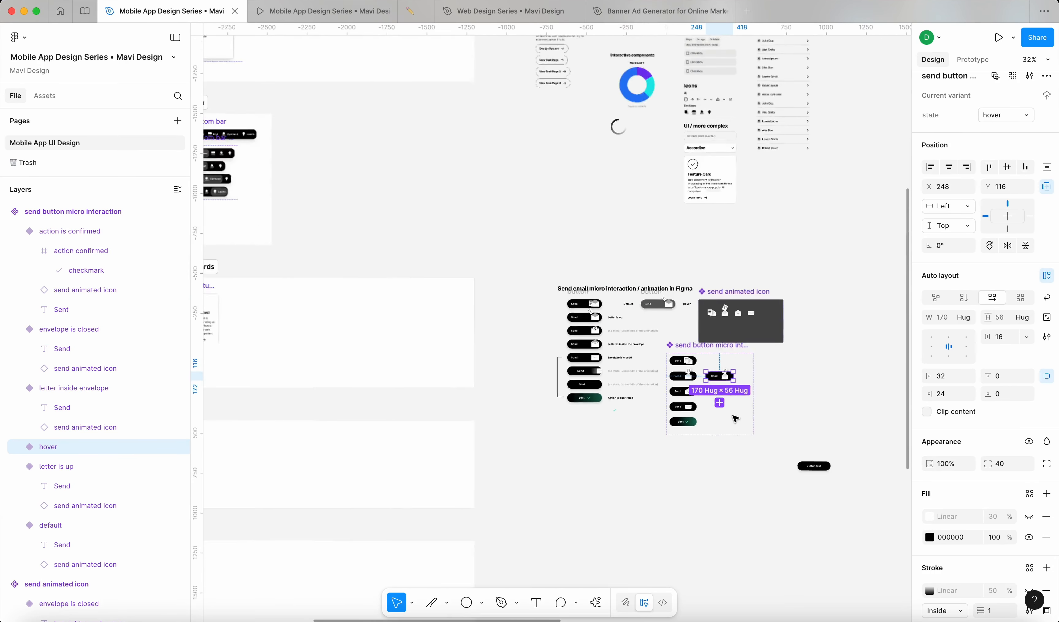
pyautogui.hscroll(-4, 726, 417)
pyautogui.scroll(2, 727, 417)
pyautogui.scroll(10, 384, 295)
pyautogui.click(461, 335)
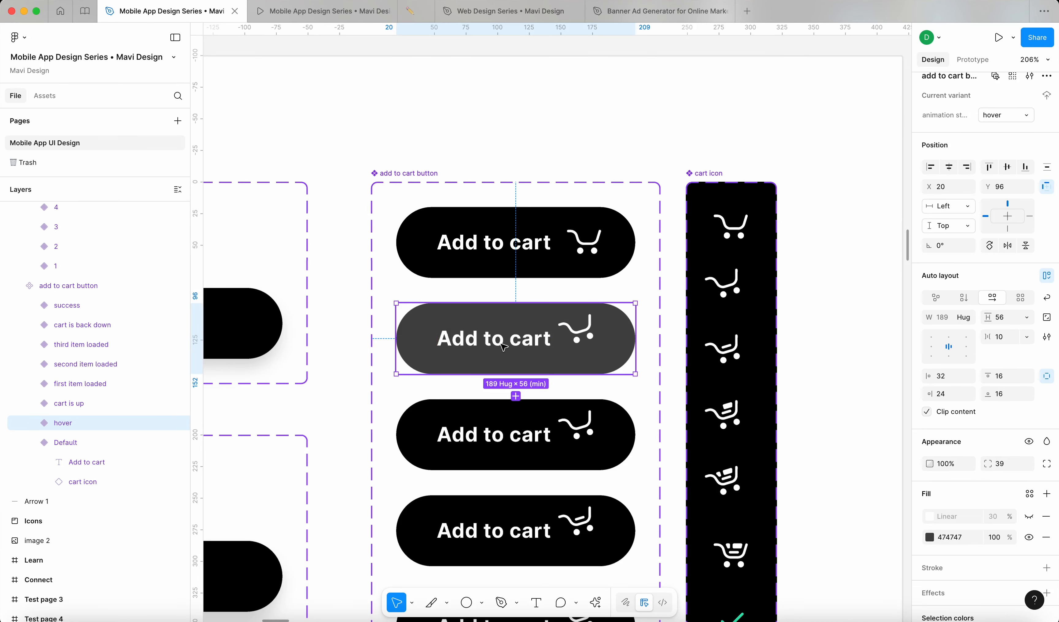
pyautogui.click(945, 538)
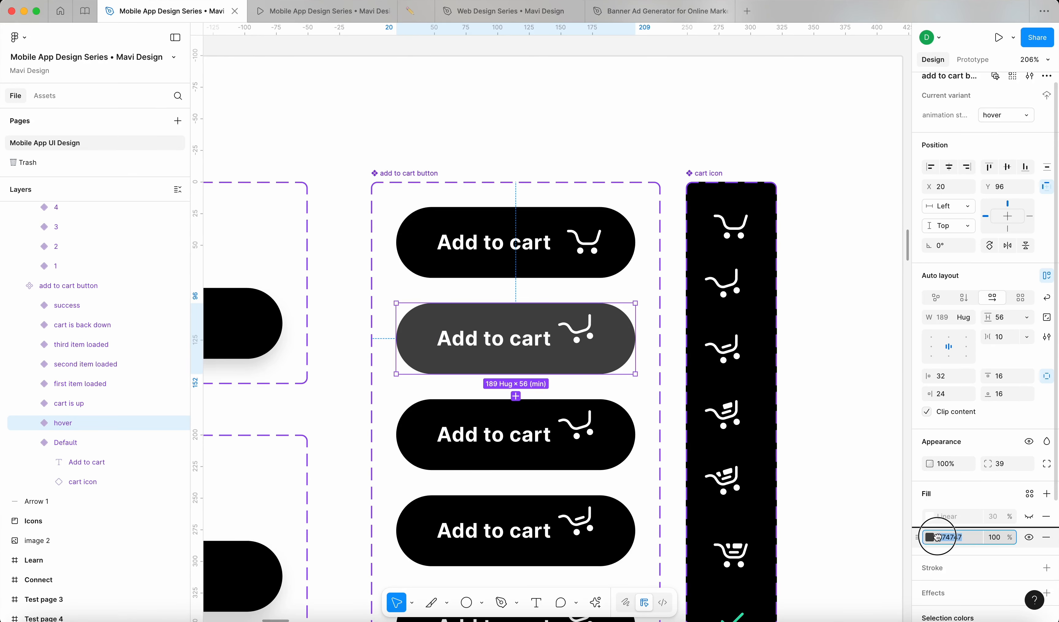
pyautogui.press('super+c')
# Step: Paste 474747 as the new hover Send variant's fill
pyautogui.scroll(-5, 616, 363)
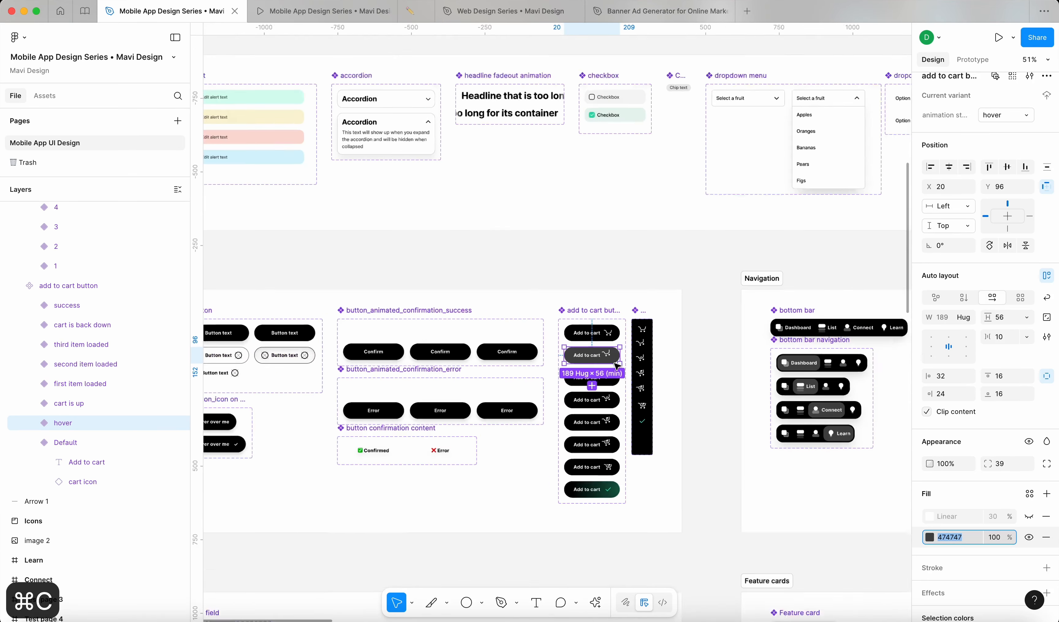
pyautogui.scroll(-5, 617, 366)
pyautogui.scroll(10, 587, 336)
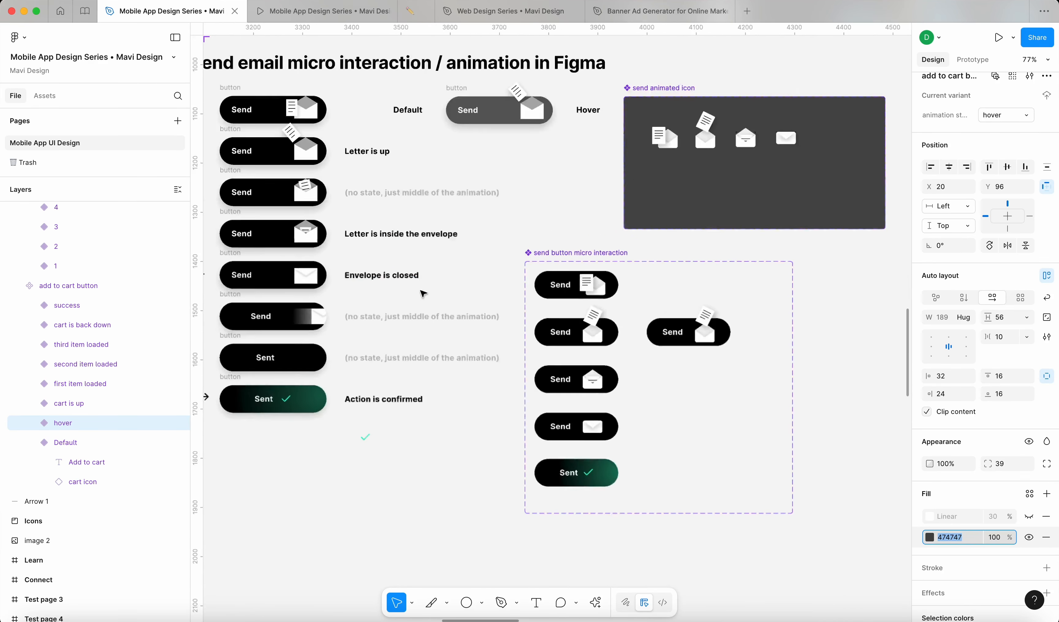
pyautogui.scroll(5, 752, 359)
pyautogui.click(701, 326)
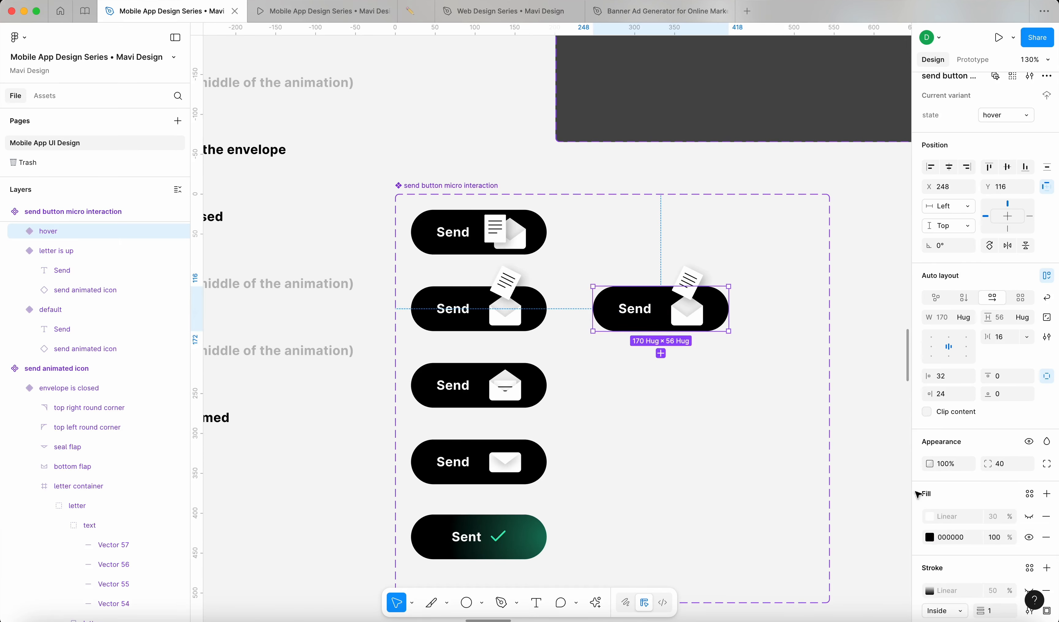
pyautogui.click(949, 537)
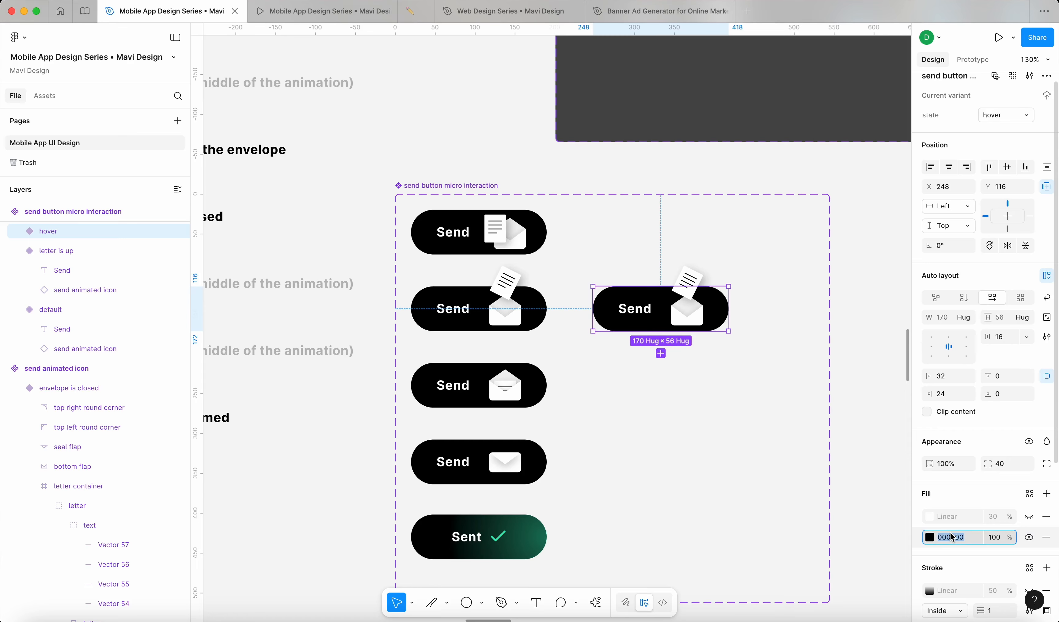
pyautogui.press('cmd+v')
pyautogui.press('Return')
pyautogui.click(895, 442)
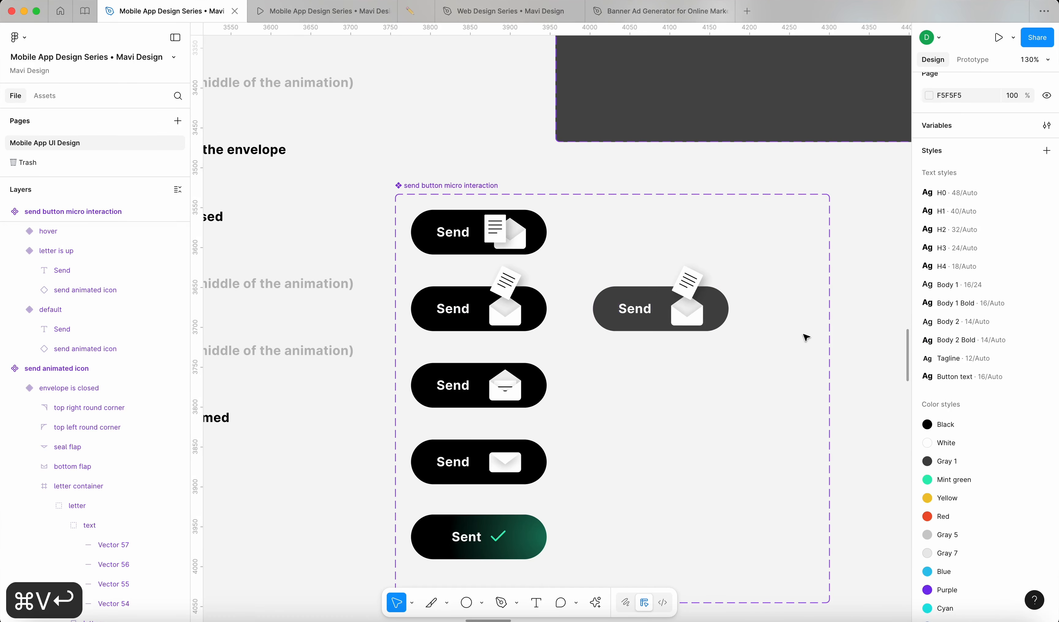
pyautogui.scroll(-5, 833, 331)
# Step: Extend the board downward and move the four lower variants down to open a gap
pyautogui.click(742, 439)
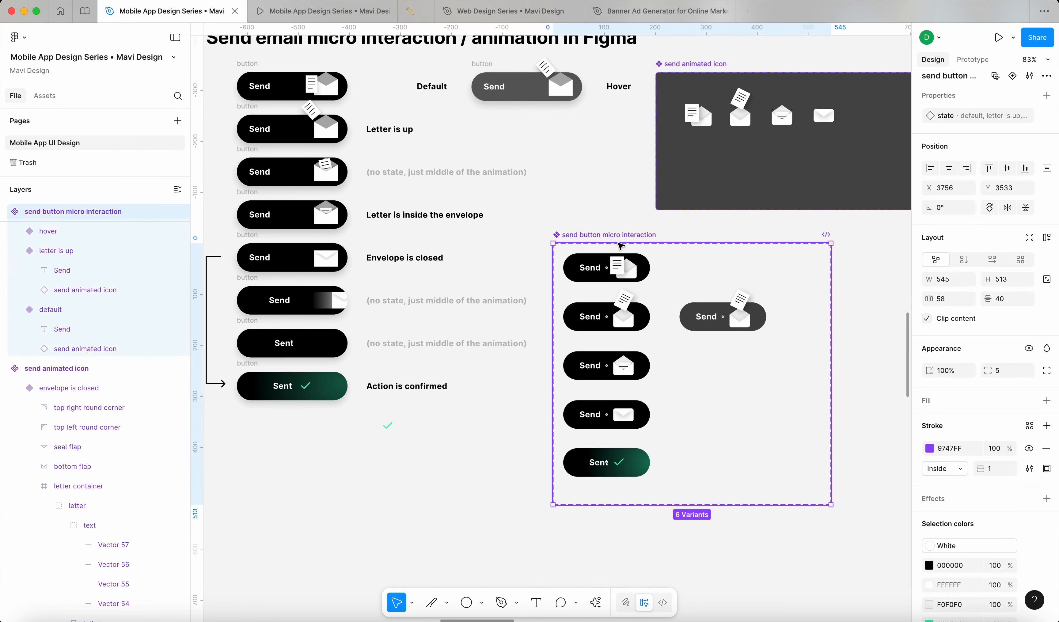
pyautogui.moveTo(765, 510); pyautogui.dragTo(769, 578)
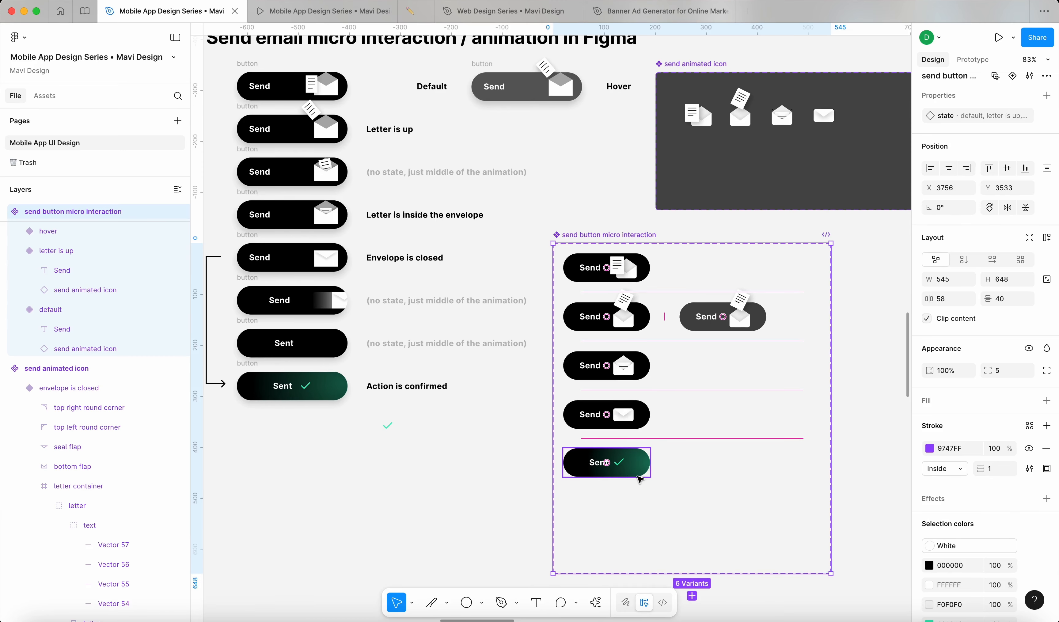
pyautogui.click(598, 464)
pyautogui.keyDown('shift'); pyautogui.click(594, 414); pyautogui.keyUp('shift')
pyautogui.keyDown('shift'); pyautogui.click(594, 365); pyautogui.keyUp('shift')
pyautogui.keyDown('shift'); pyautogui.click(589, 327); pyautogui.keyUp('shift')
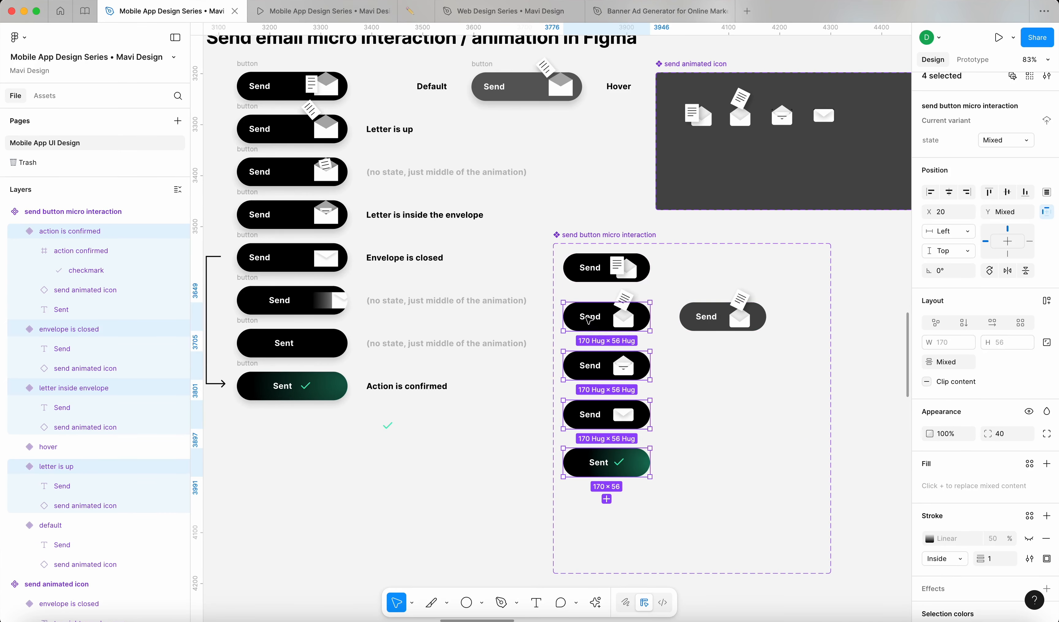
pyautogui.moveTo(588, 327); pyautogui.dragTo(589, 382)
# Step: Place the hover variant second in the column and evenly space the four below it
pyautogui.click(695, 326)
pyautogui.moveTo(695, 326); pyautogui.dragTo(579, 330)
pyautogui.click(581, 370)
pyautogui.keyDown('shift'); pyautogui.click(584, 420); pyautogui.keyUp('shift')
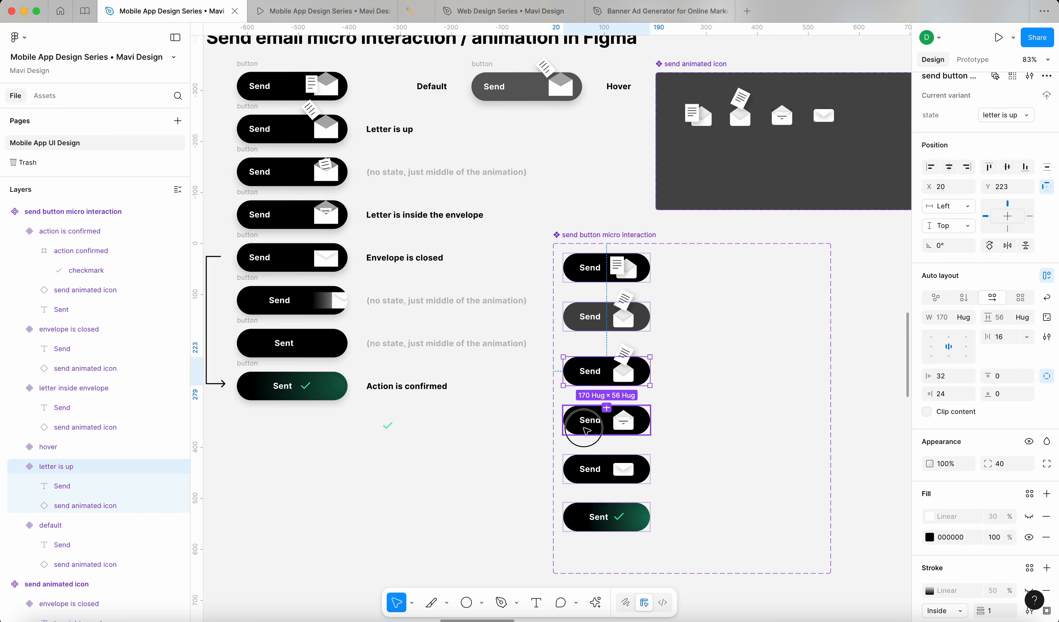
pyautogui.keyDown('shift'); pyautogui.click(594, 470); pyautogui.keyUp('shift')
pyautogui.keyDown('shift'); pyautogui.click(598, 517); pyautogui.keyUp('shift')
pyautogui.moveTo(594, 381); pyautogui.dragTo(593, 375)
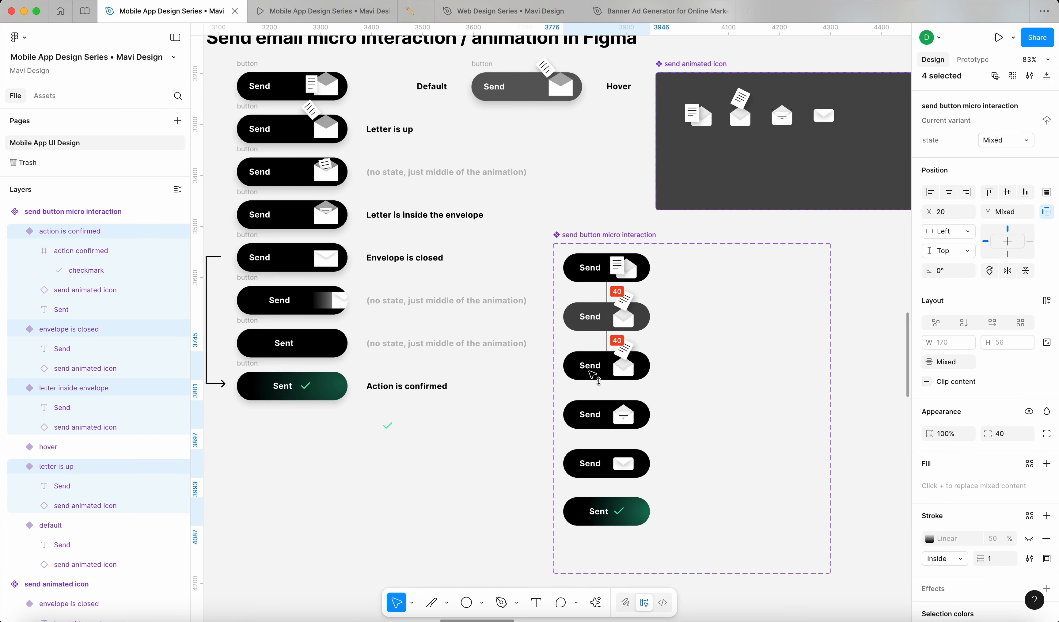
pyautogui.click(508, 462)
# Step: Narrow the send button component set to 216 wide and select the default variant
pyautogui.scroll(8, 625, 361)
pyautogui.click(564, 169)
pyautogui.scroll(2, 555, 172)
pyautogui.scroll(-8, 555, 173)
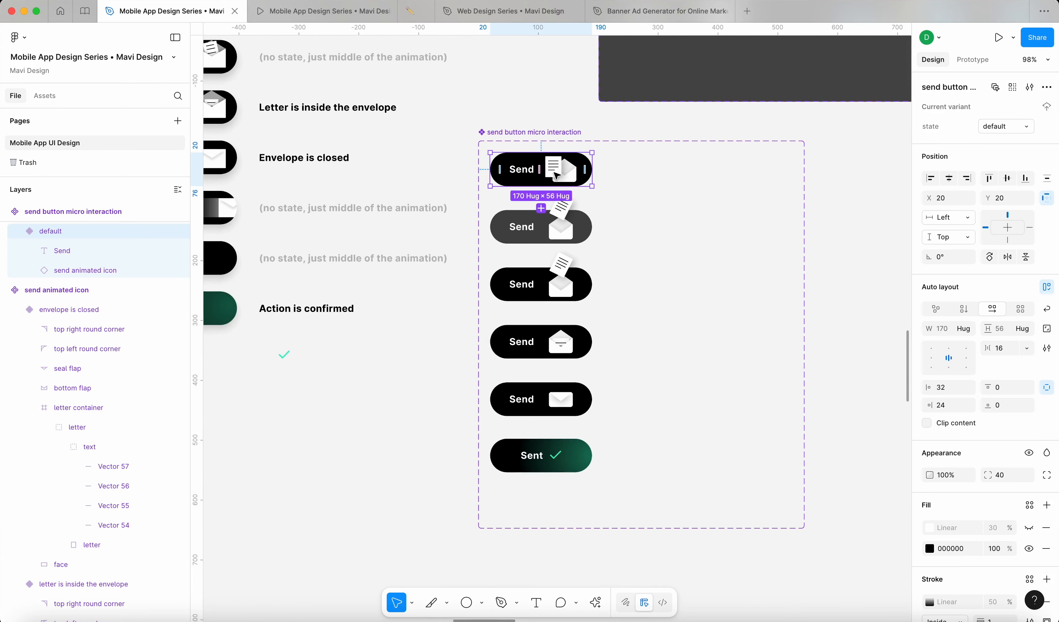
pyautogui.click(556, 133)
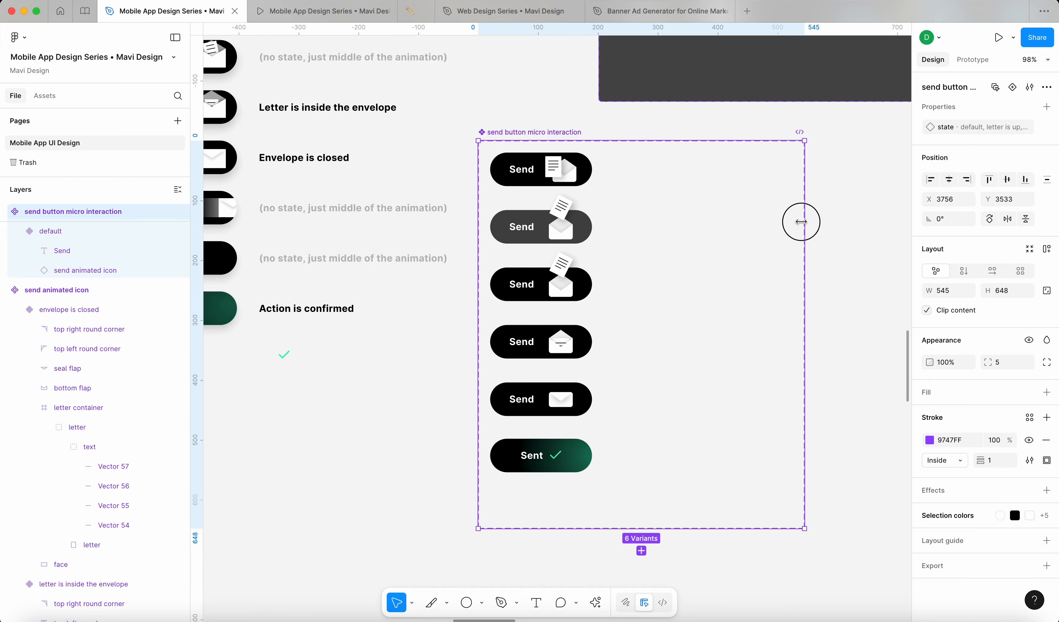
pyautogui.moveTo(802, 222); pyautogui.dragTo(608, 272)
pyautogui.click(526, 184)
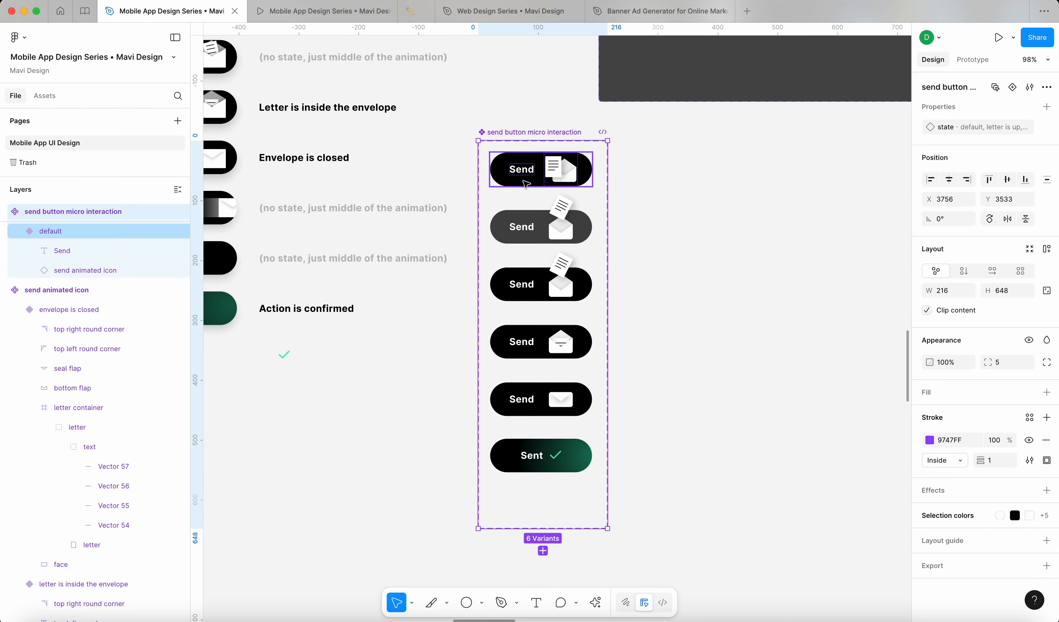
pyautogui.scroll(5, 557, 229)
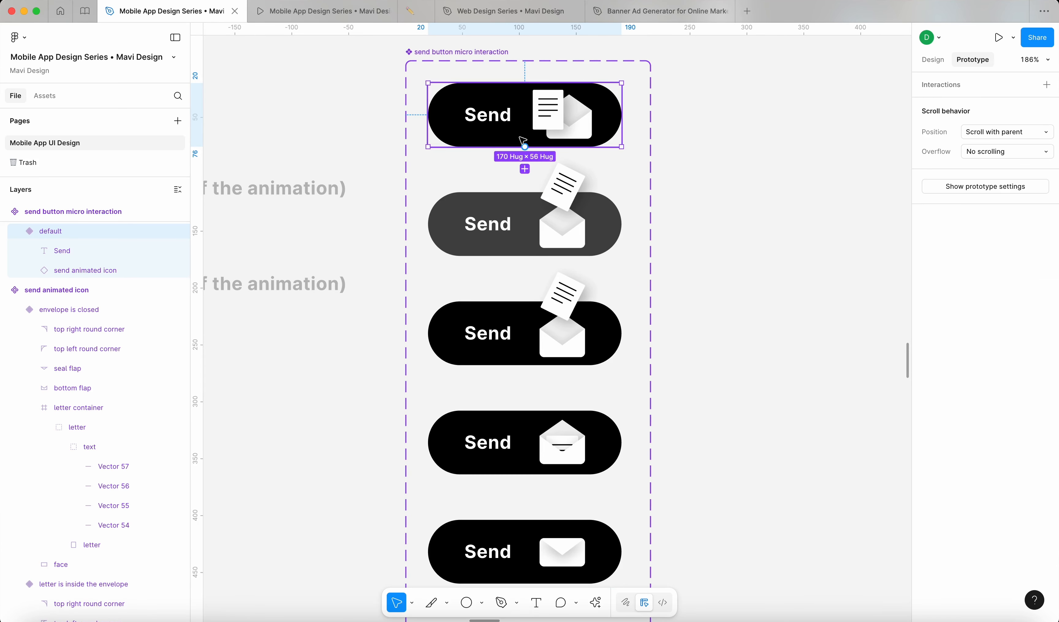
# Step: Link the default variant to hover with a While hovering trigger
pyautogui.moveTo(525, 147); pyautogui.dragTo(478, 214)
pyautogui.click(581, 251)
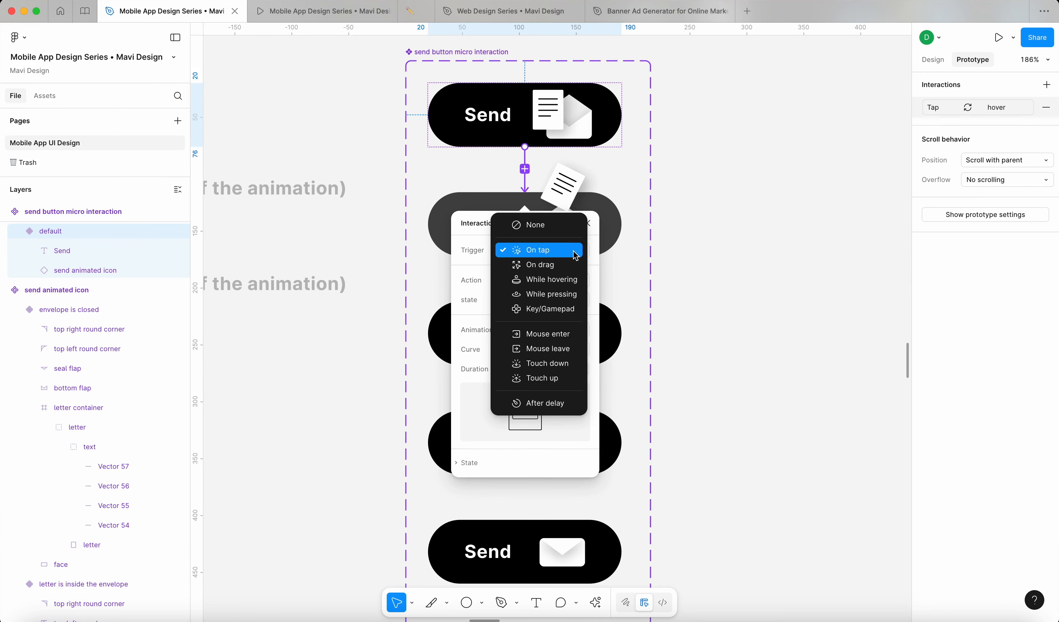
pyautogui.click(572, 283)
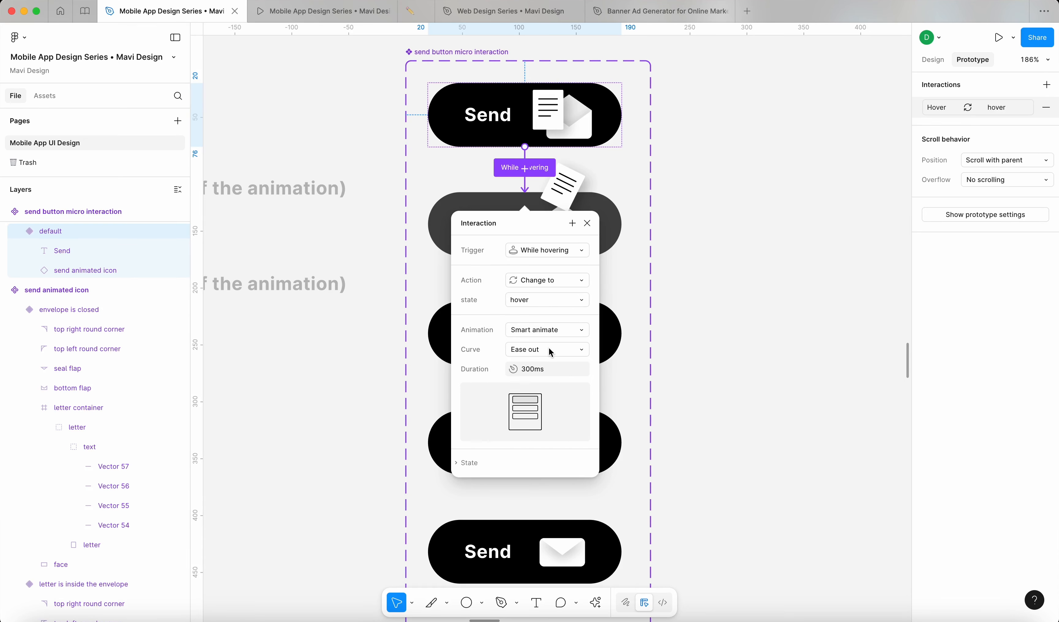
pyautogui.click(587, 223)
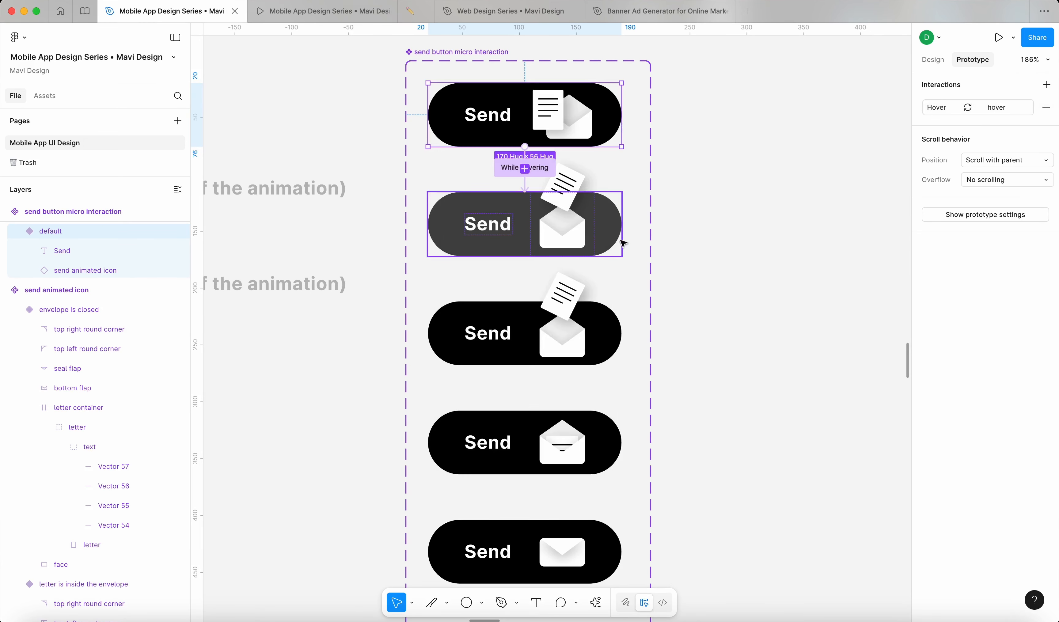
# Step: Link hover to 'letter is up' On tap with Smart animate at 60ms
pyautogui.click(502, 227)
pyautogui.scroll(-3, 516, 124)
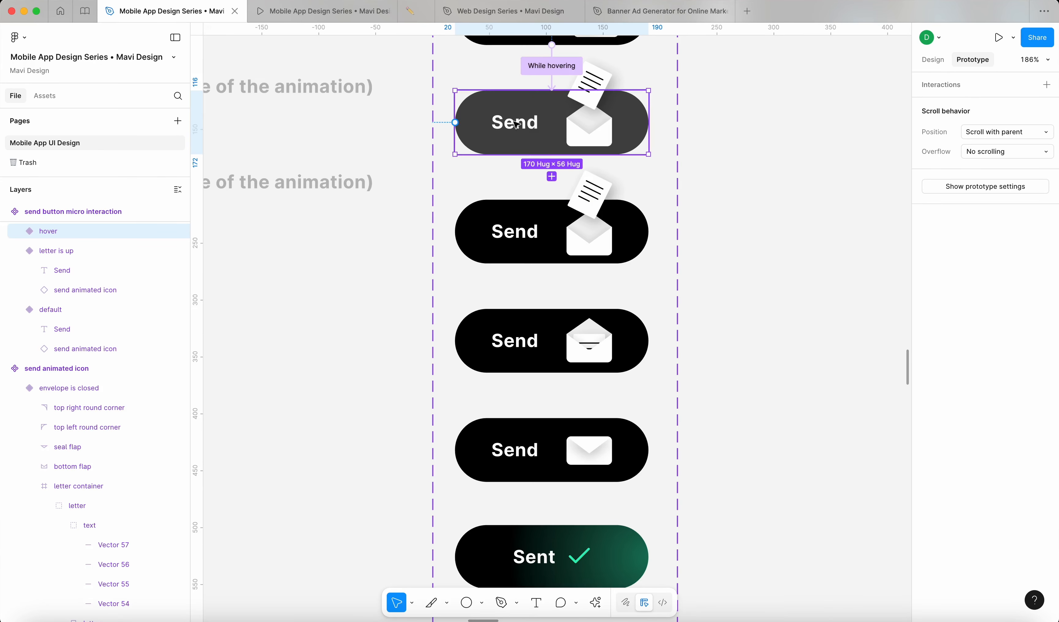
pyautogui.moveTo(551, 154); pyautogui.dragTo(534, 211)
pyautogui.click(572, 258)
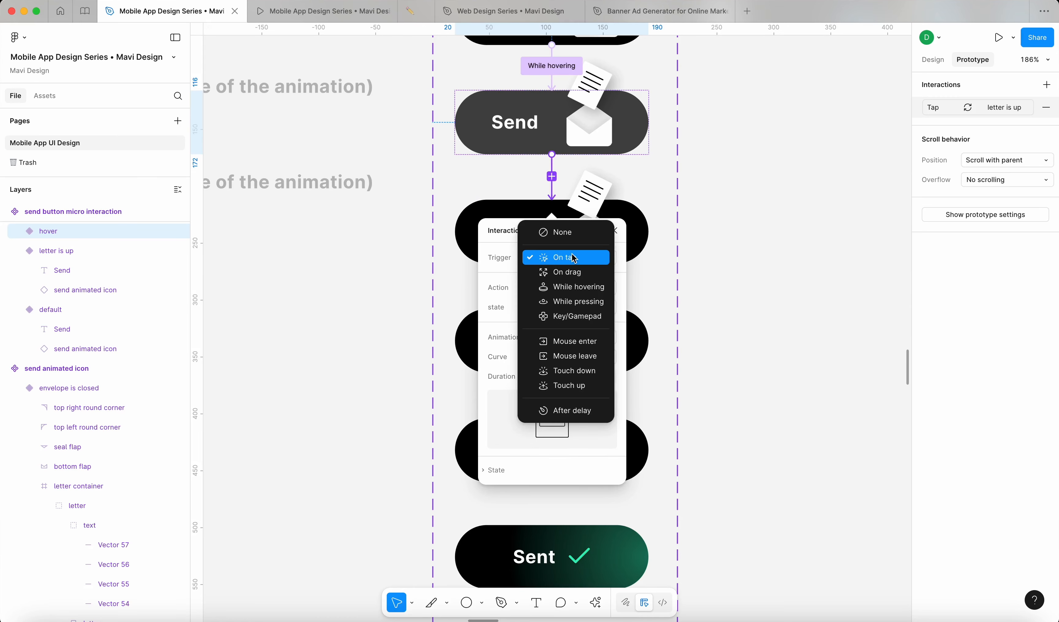
pyautogui.click(574, 259)
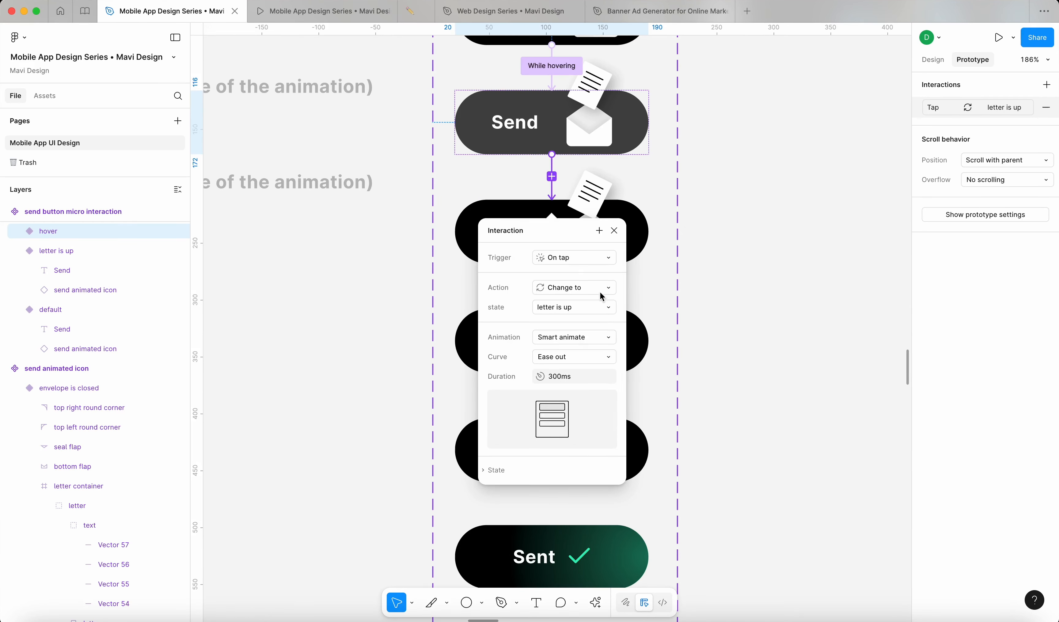
pyautogui.click(588, 336)
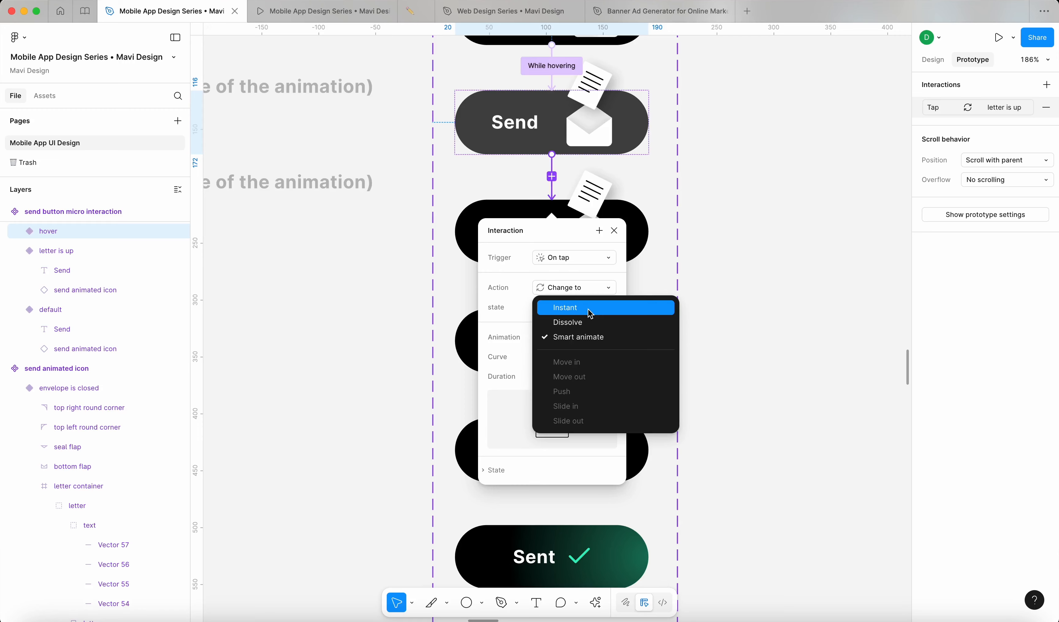
pyautogui.click(591, 337)
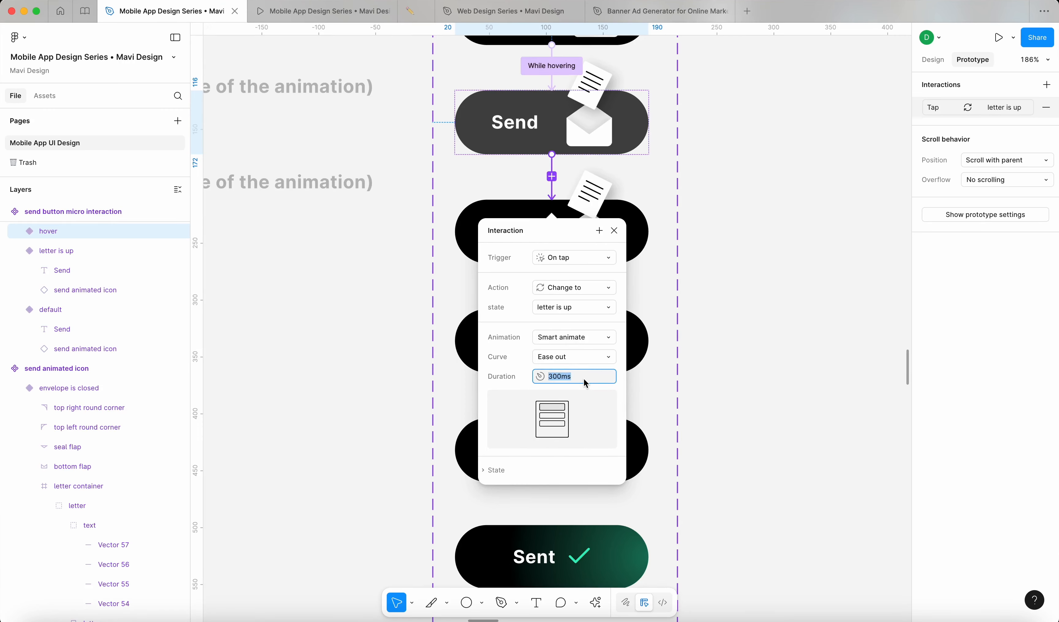
pyautogui.write('60')
pyautogui.press('Return')
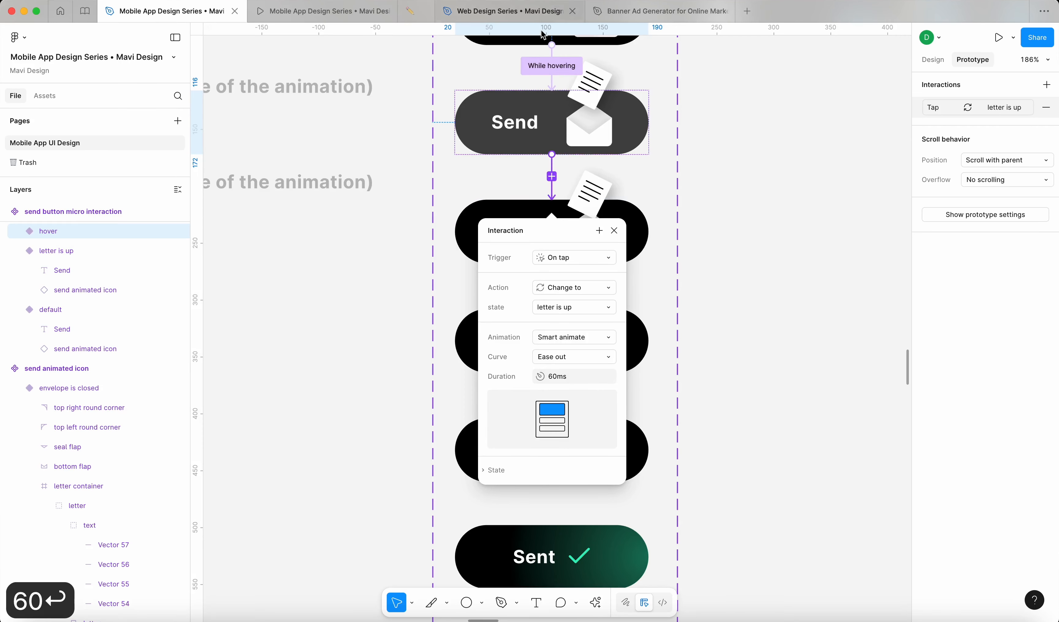
pyautogui.click(624, 238)
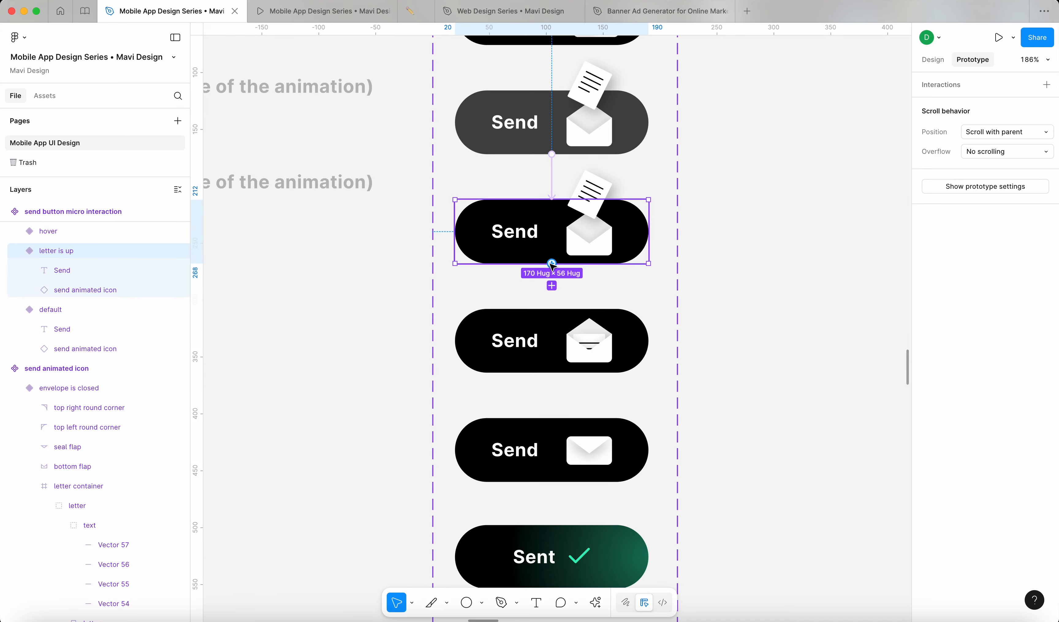
# Step: Link 'letter is up' to 'letter inside envelope' with an After delay, 1ms, Smart animate, 300ms transition
pyautogui.moveTo(551, 264); pyautogui.dragTo(558, 317)
pyautogui.click(581, 350)
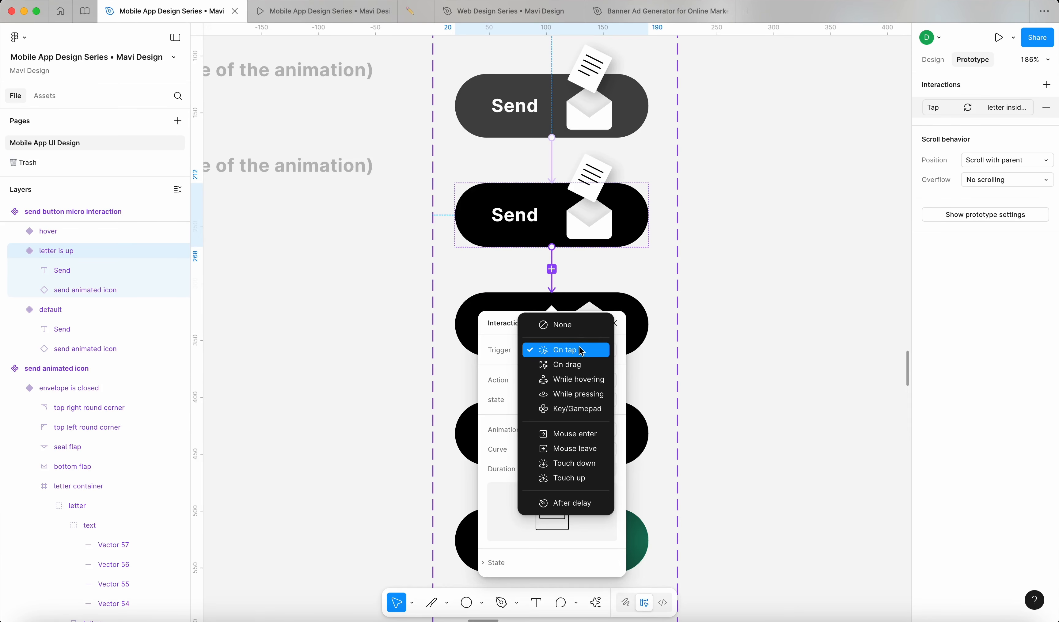
pyautogui.click(585, 500)
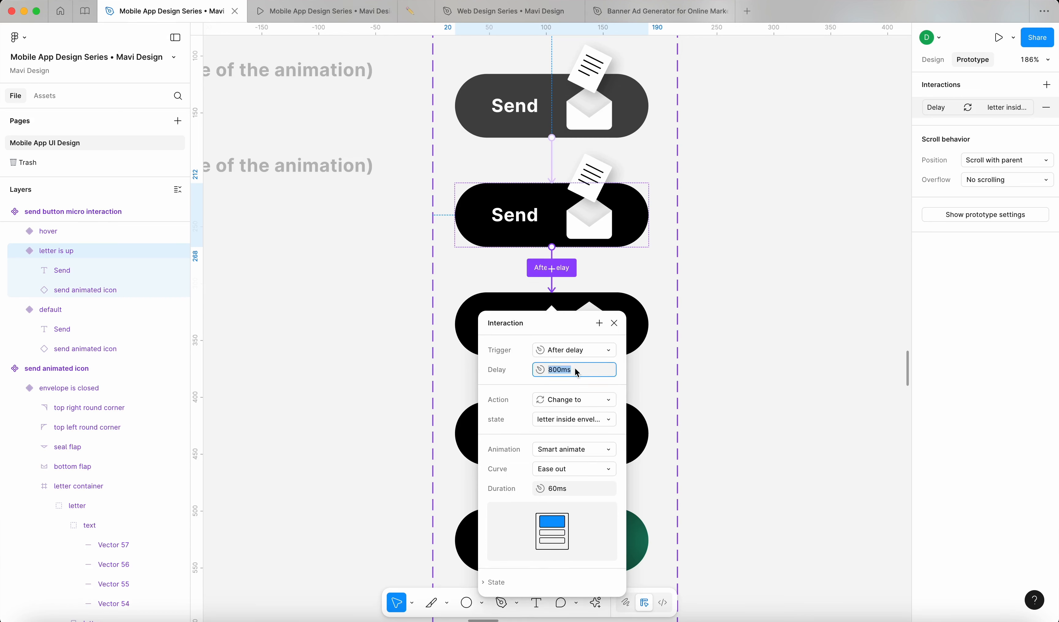
pyautogui.write('0')
pyautogui.click(567, 489)
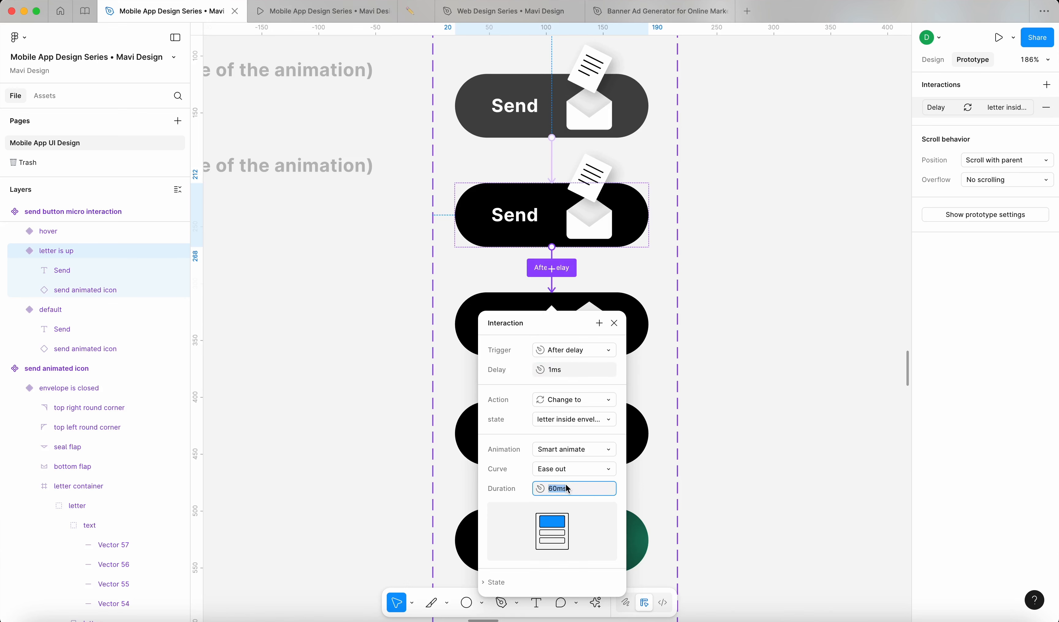
pyautogui.write('300')
pyautogui.press('Return')
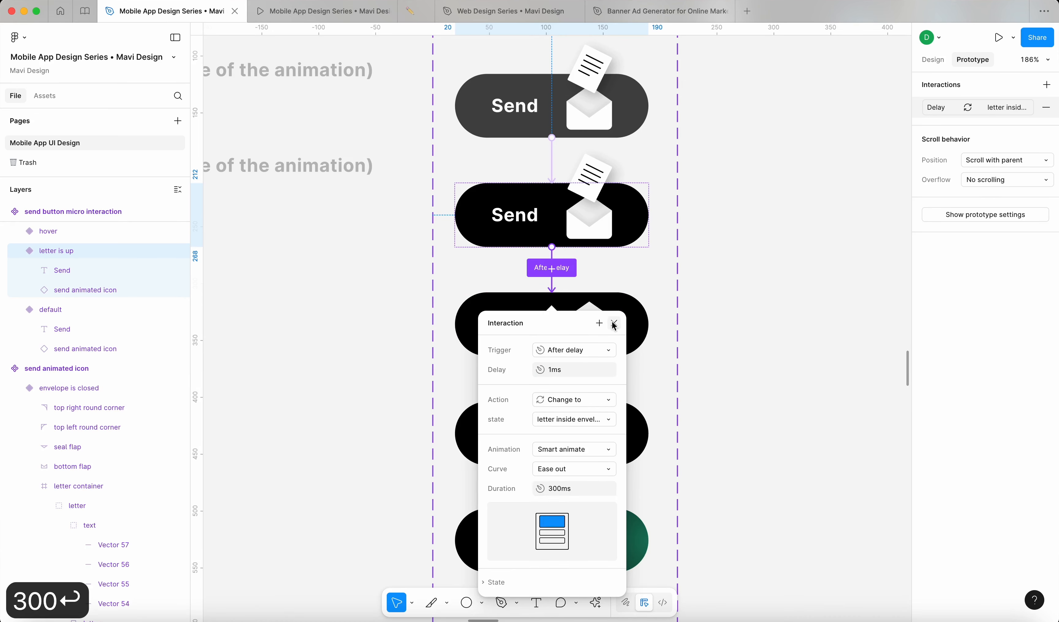
pyautogui.click(614, 323)
pyautogui.scroll(-3, 614, 325)
# Step: Link 'letter inside envelope' to 'envelope is closed' with an After delay, 1ms, Smart animate transition
pyautogui.click(563, 234)
pyautogui.click(580, 152)
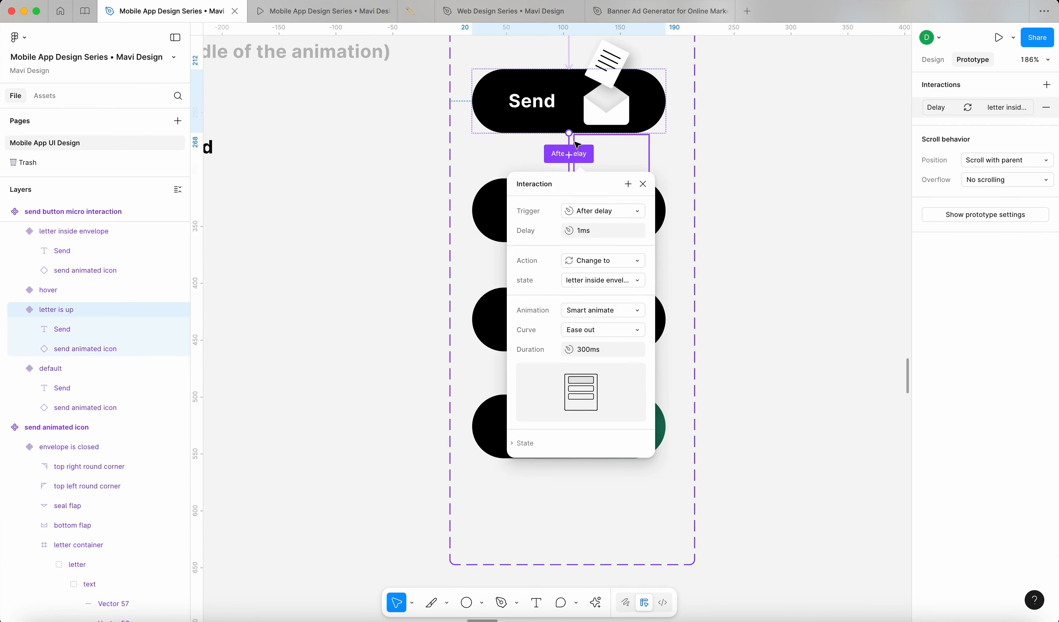
pyautogui.scroll(5, 577, 145)
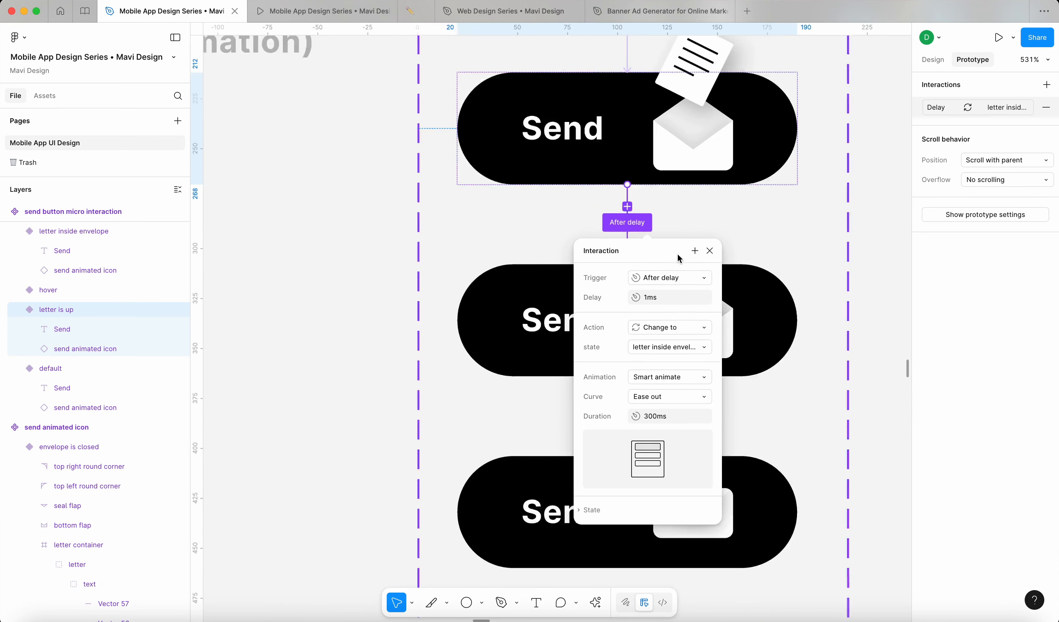
pyautogui.scroll(-5, 678, 254)
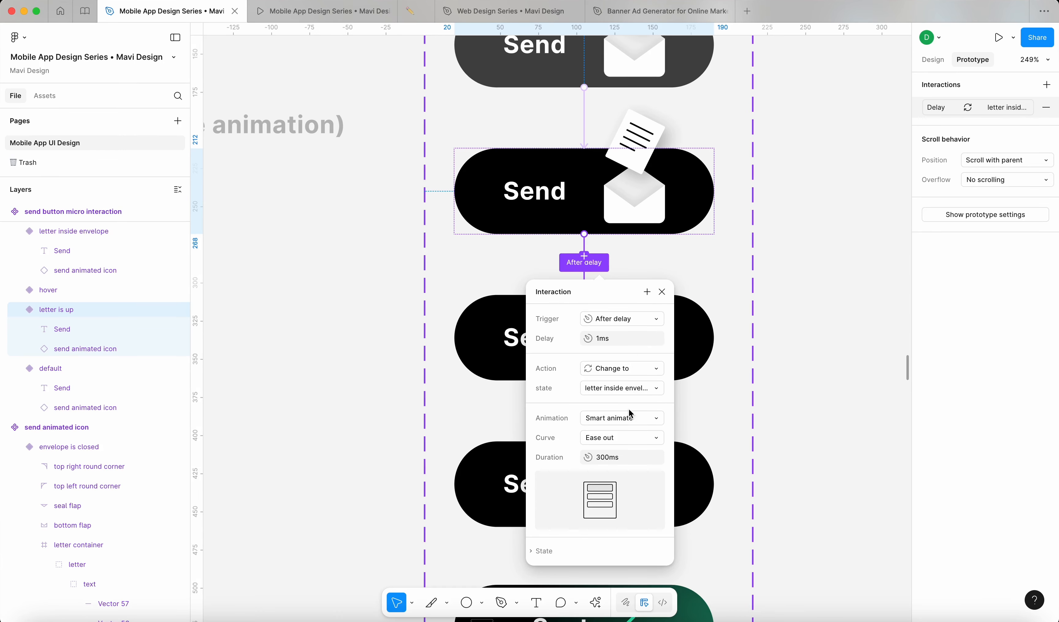
pyautogui.click(490, 342)
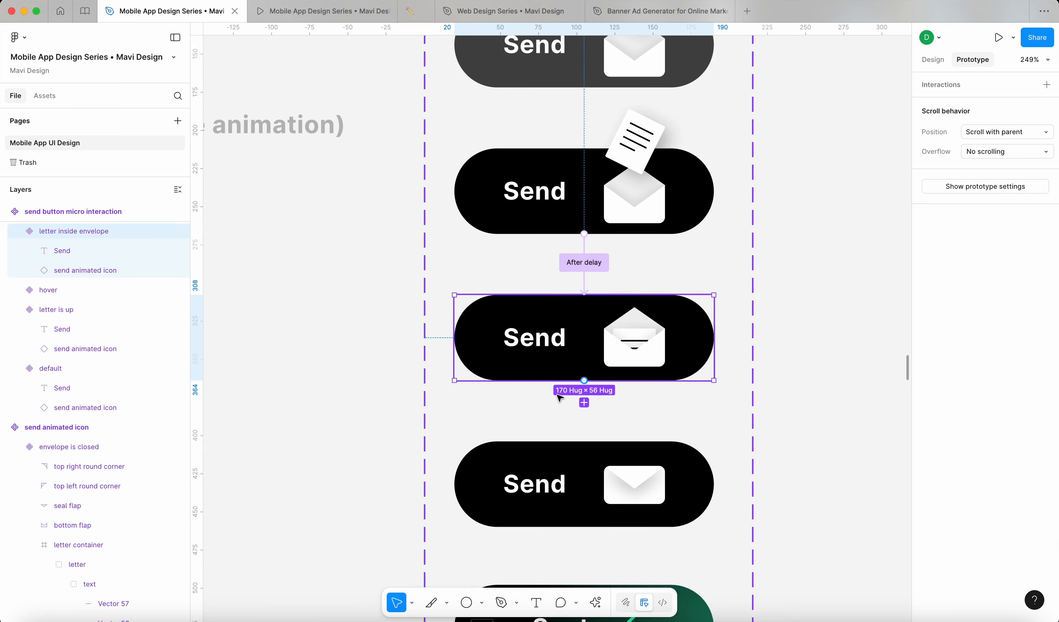
pyautogui.scroll(-2, 568, 359)
pyautogui.moveTo(562, 346); pyautogui.dragTo(504, 425)
pyautogui.scroll(-5, 504, 425)
pyautogui.click(539, 303)
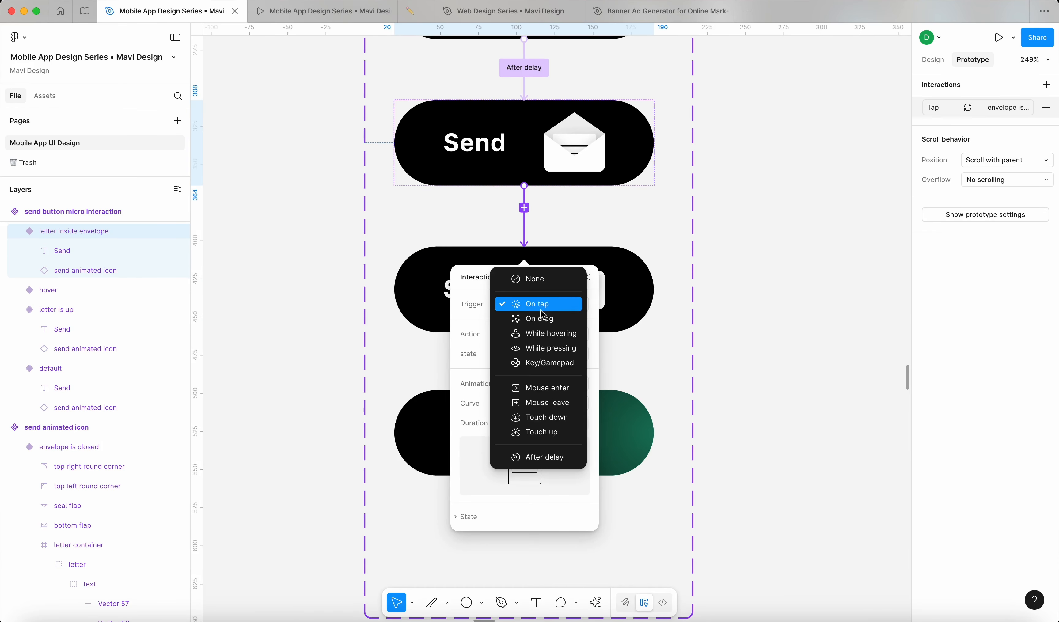
pyautogui.click(539, 457)
pyautogui.click(563, 325)
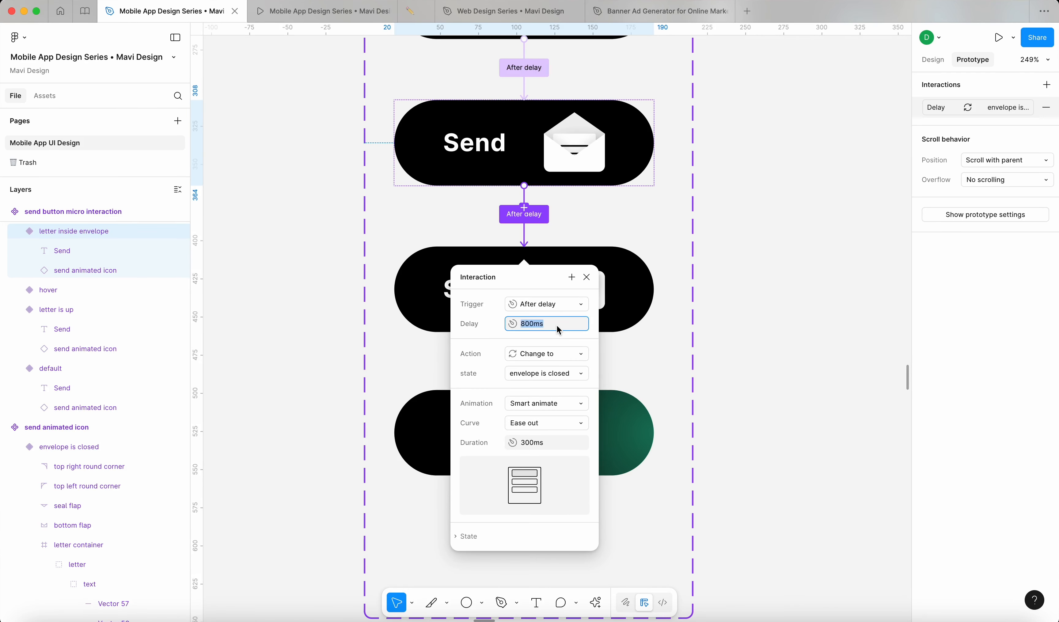
pyautogui.write('0')
pyautogui.click(547, 443)
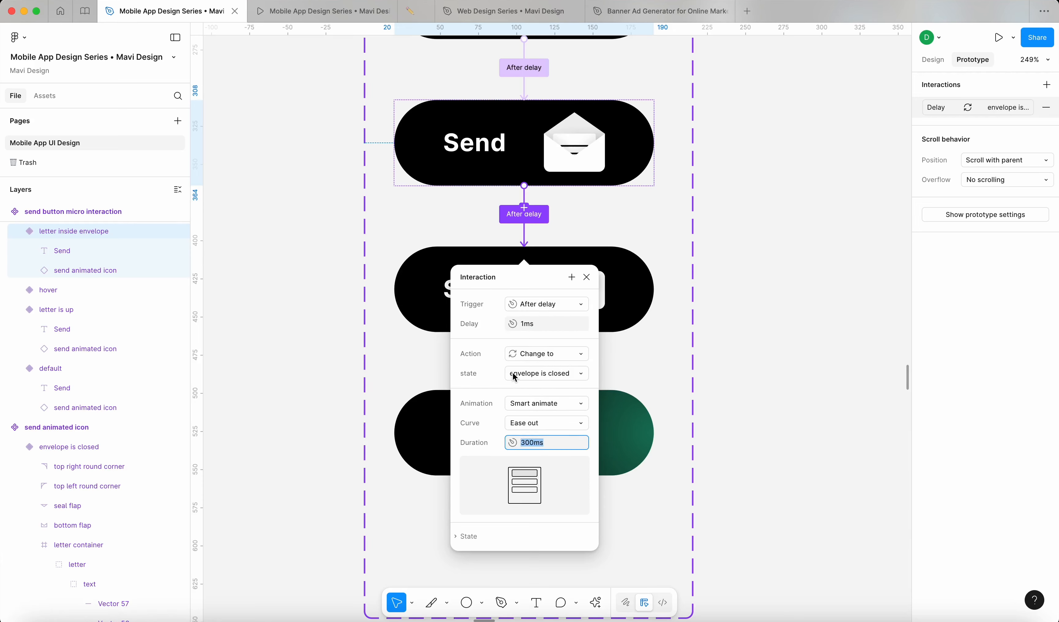
pyautogui.click(587, 279)
# Step: Connect 'envelope is closed' to the Sent variant, After delay 800ms, Smart animate, Ease out, 300ms
pyautogui.click(512, 307)
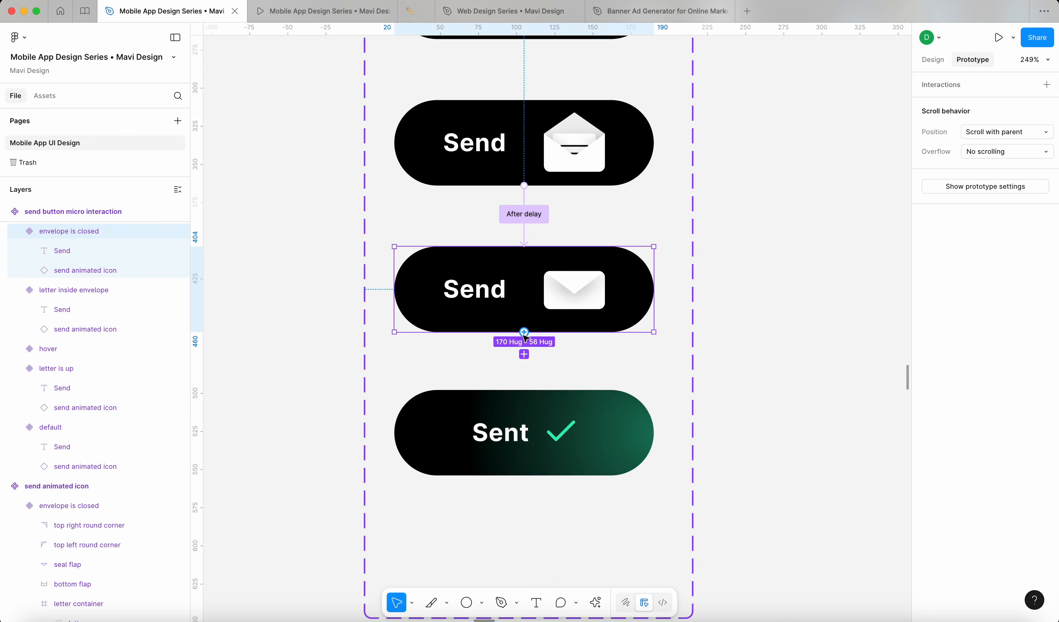
pyautogui.moveTo(525, 333); pyautogui.dragTo(506, 404)
pyautogui.click(552, 438)
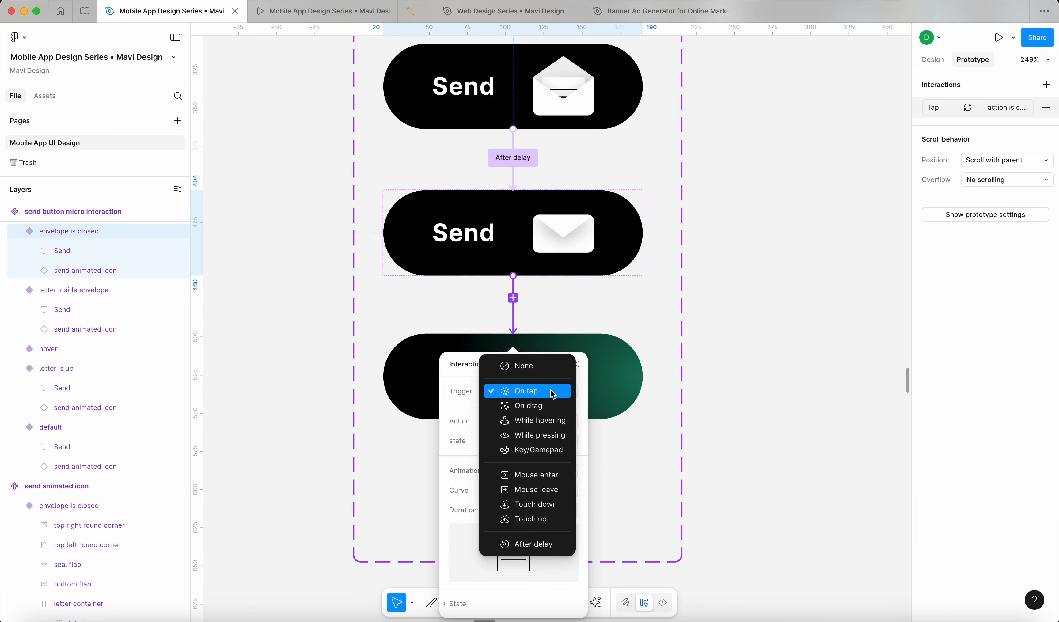
pyautogui.click(519, 547)
pyautogui.click(536, 411)
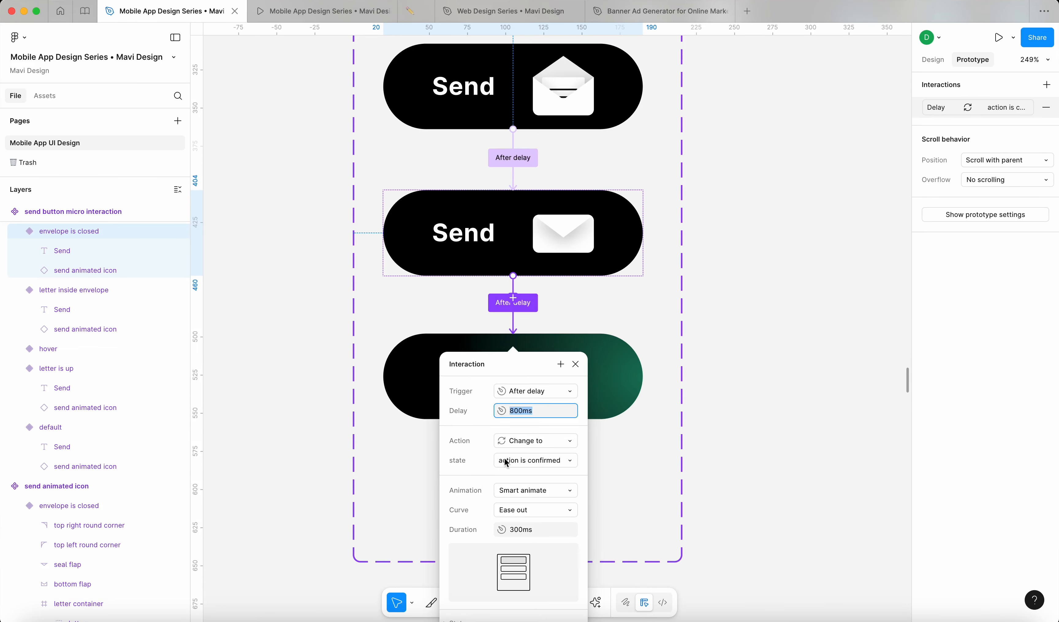
pyautogui.click(479, 361)
pyautogui.scroll(-2, 487, 376)
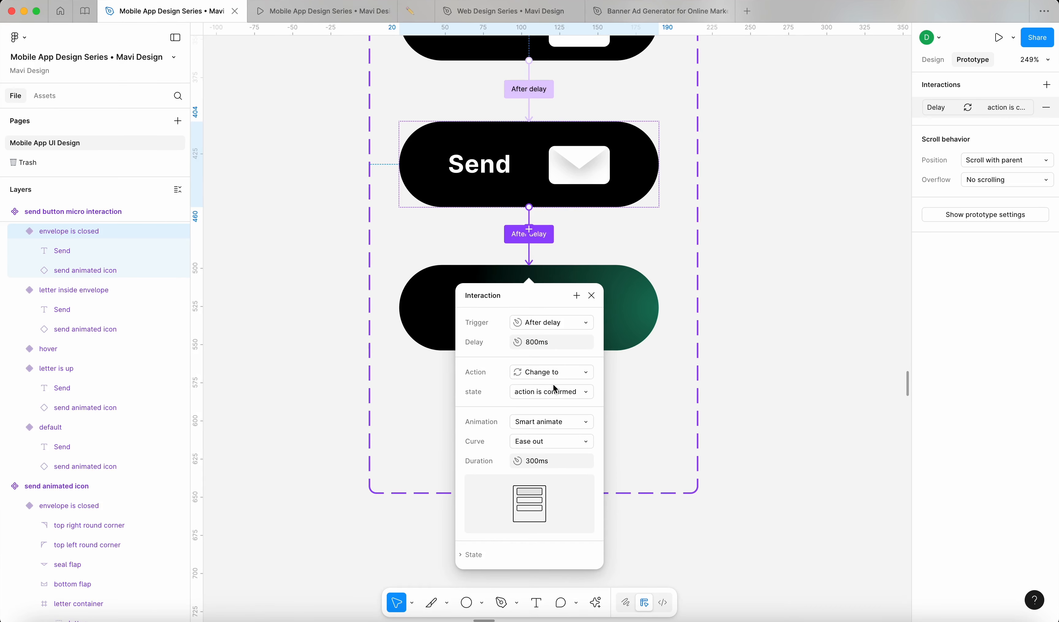
pyautogui.click(556, 461)
pyautogui.press('Return')
pyautogui.click(592, 295)
pyautogui.click(728, 328)
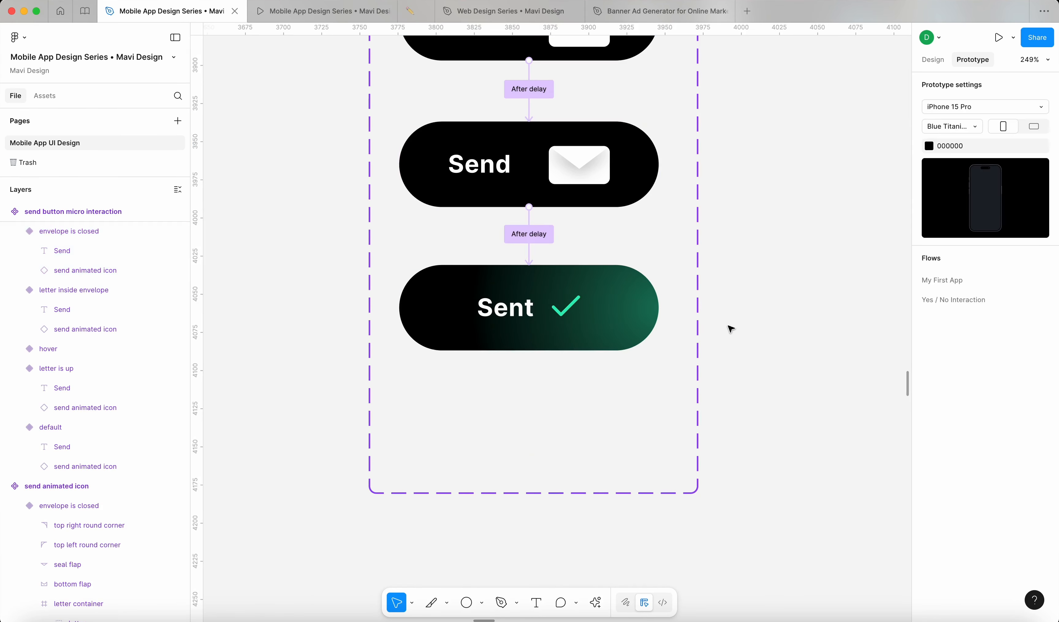
pyautogui.click(620, 327)
# Step: Link the Sent variant back to default with an After delay of 1200ms
pyautogui.scroll(-5, 620, 328)
pyautogui.scroll(3, 585, 400)
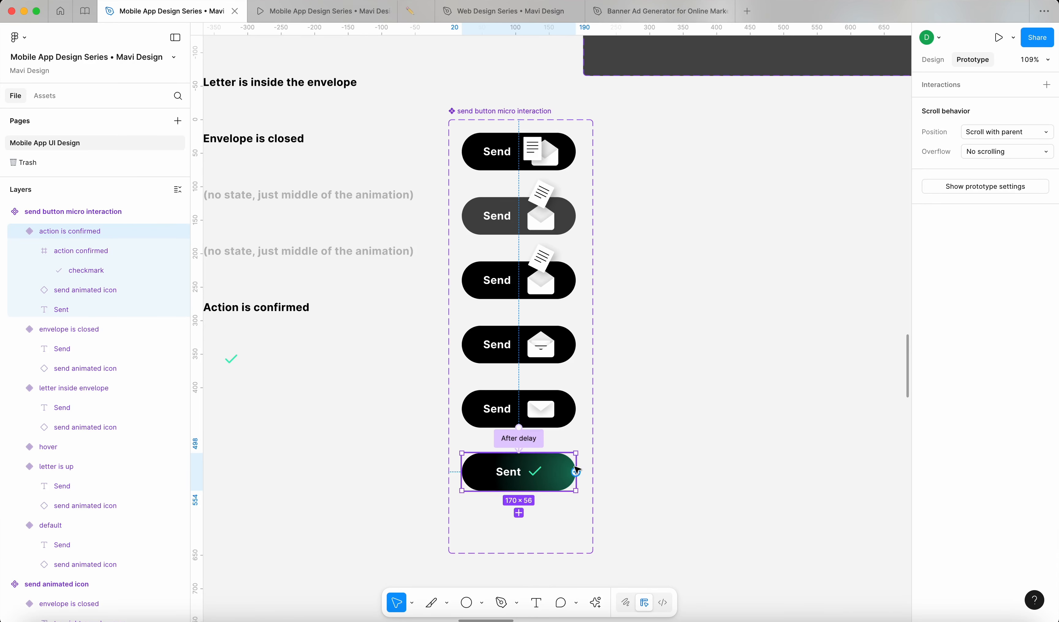
pyautogui.scroll(5, 541, 474)
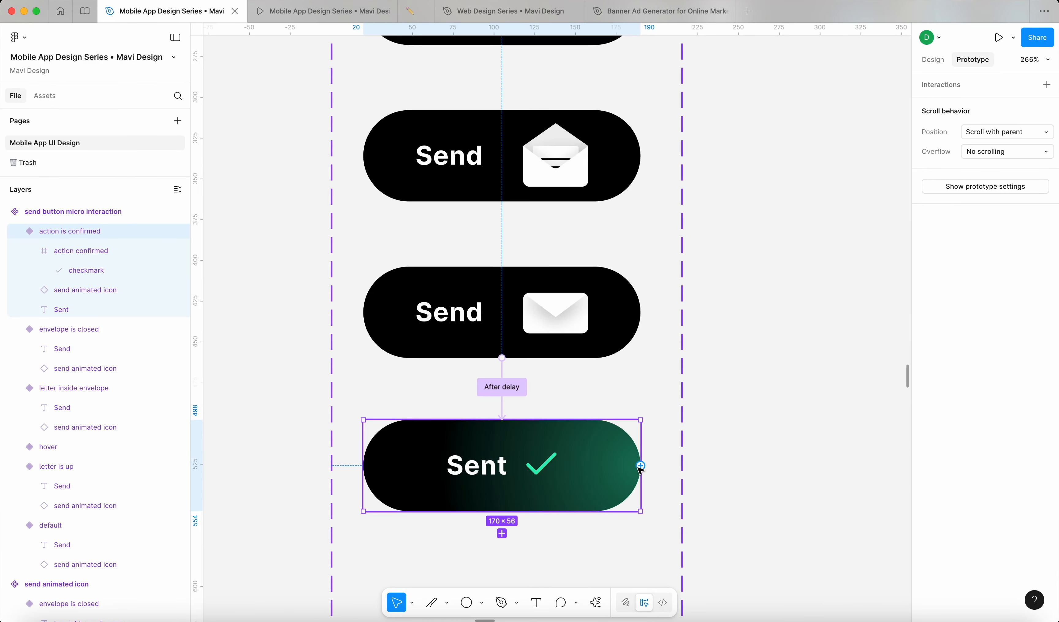
pyautogui.moveTo(640, 466); pyautogui.dragTo(627, 239)
pyautogui.scroll(-5, 674, 440)
pyautogui.scroll(3, 623, 470)
pyautogui.click(641, 243)
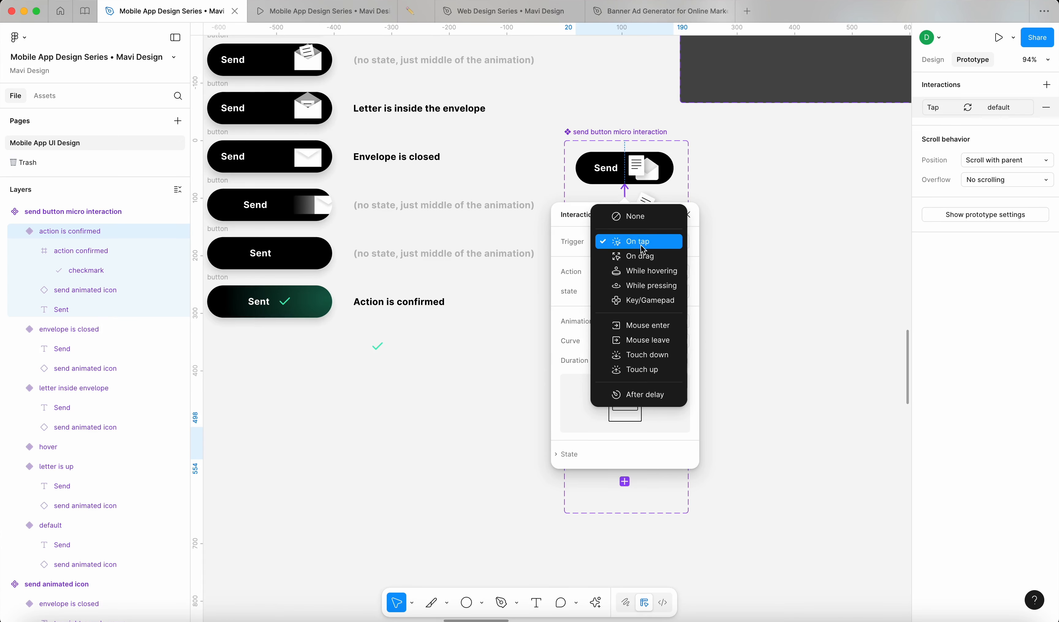
pyautogui.click(639, 393)
pyautogui.click(645, 265)
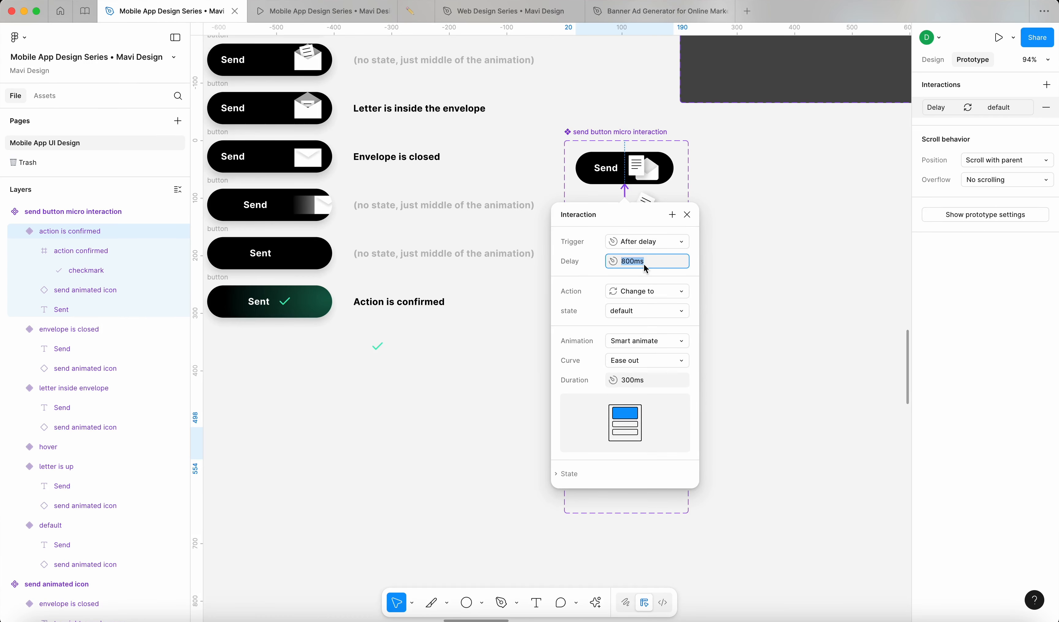
pyautogui.write('1200')
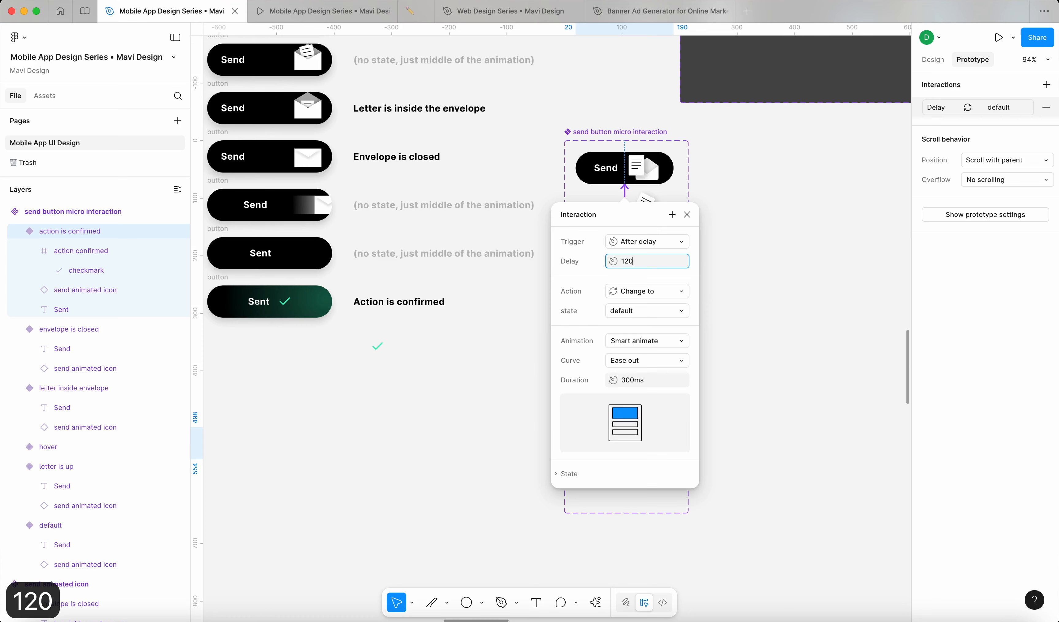
pyautogui.click(690, 213)
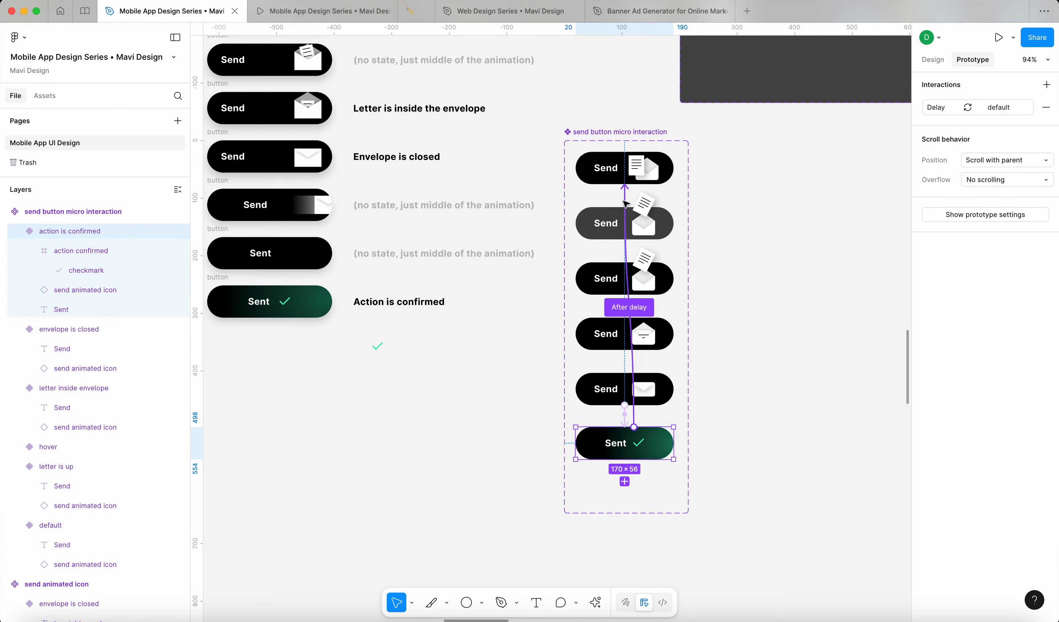
# Step: Delete the Sent-to-default loop interaction and select the whole send button component set
pyautogui.click(626, 212)
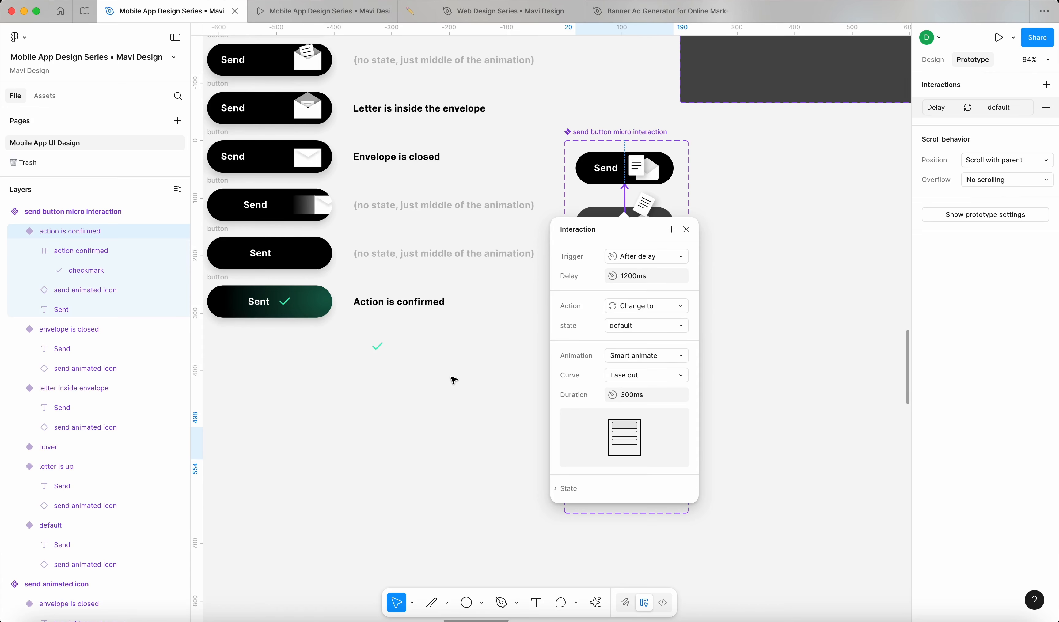
pyautogui.press('BackSpace')
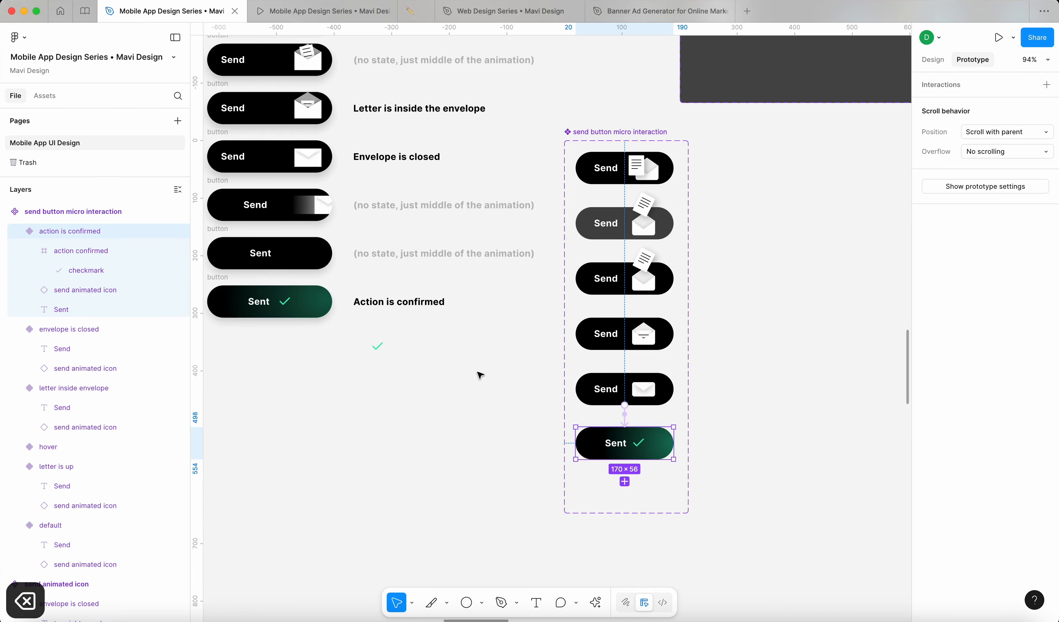
pyautogui.click(487, 415)
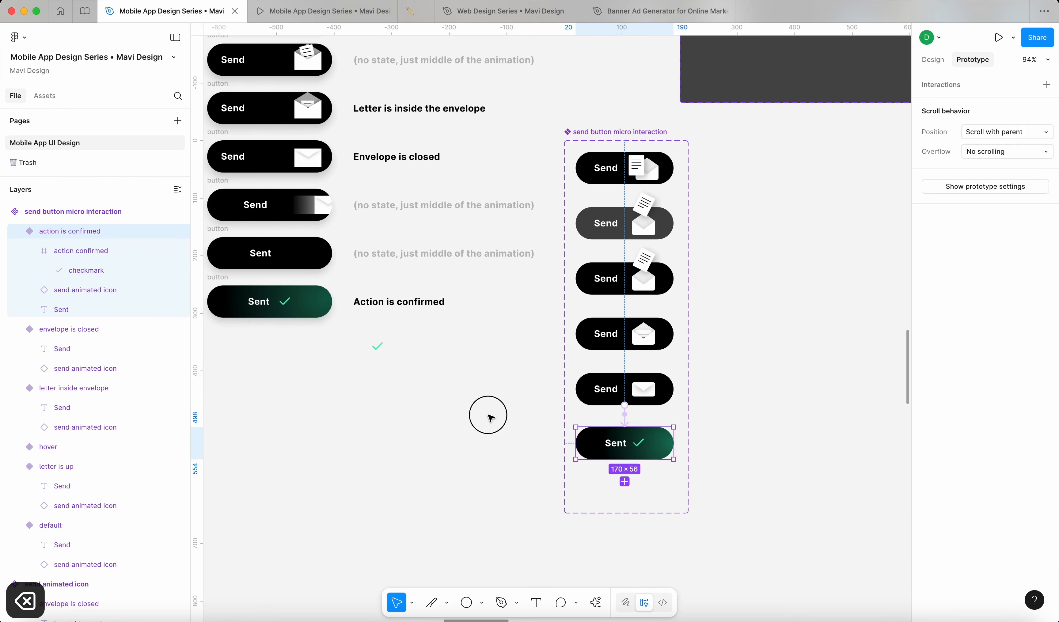
pyautogui.click(649, 131)
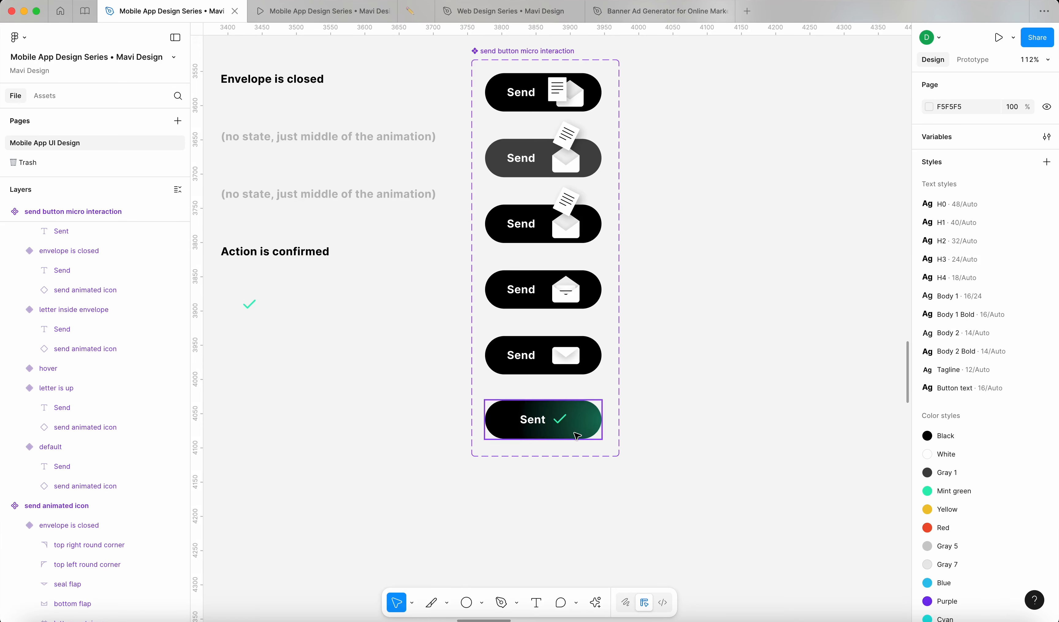
pyautogui.scroll(-3, 575, 435)
# Step: Rename the Sent variant's 'Sent' text layer to 'Send' in the Layers panel
pyautogui.scroll(5, 553, 429)
pyautogui.keyDown('super'); pyautogui.click(541, 422); pyautogui.keyUp('super')
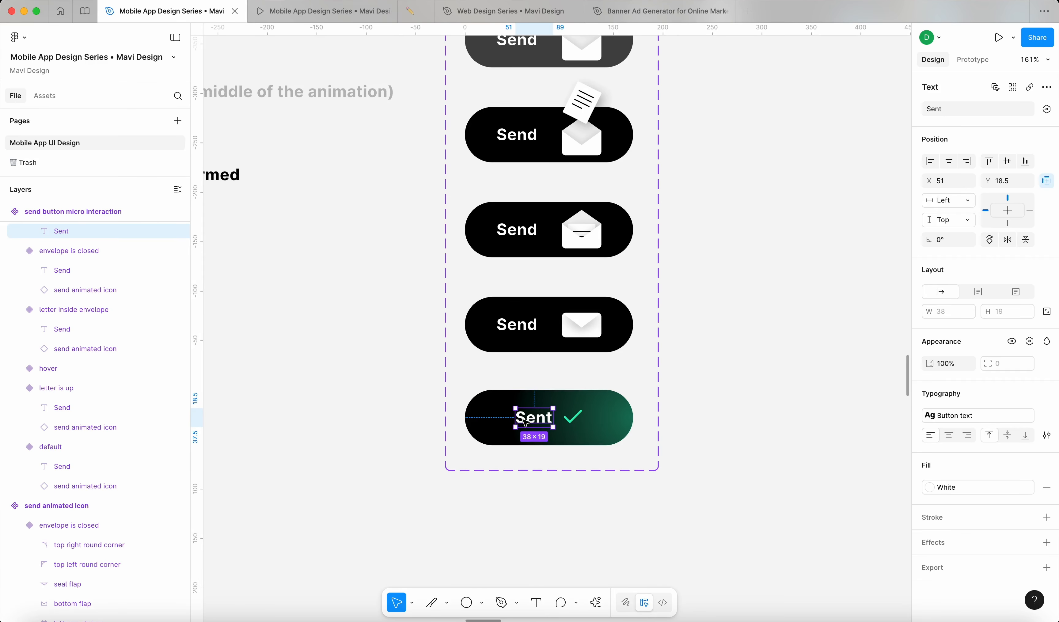
pyautogui.doubleClick(63, 231)
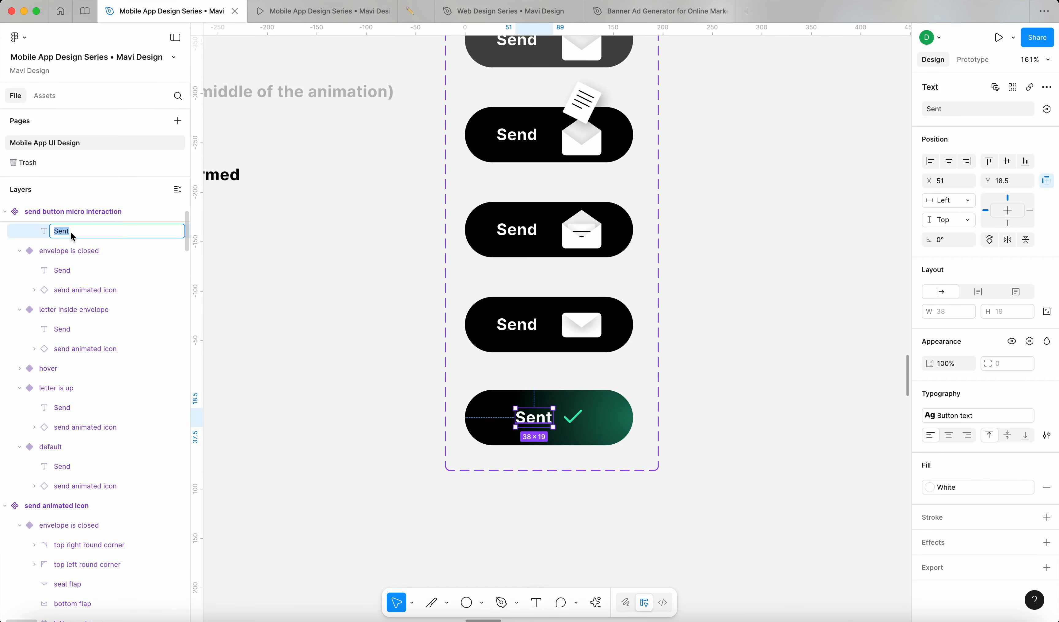
pyautogui.press('Right')
pyautogui.click(505, 332)
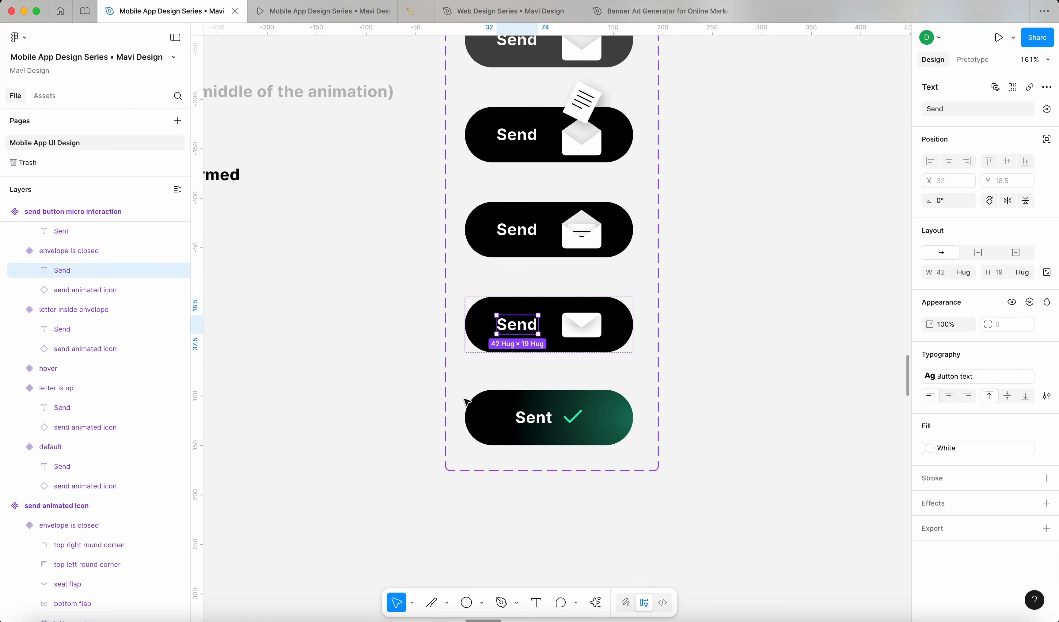
pyautogui.click(536, 422)
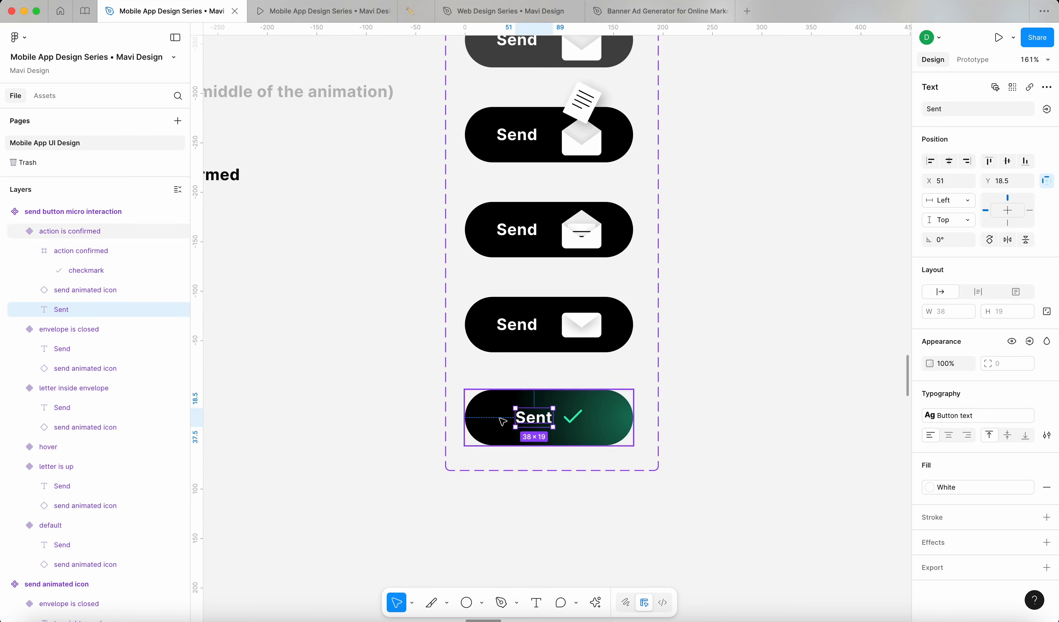
pyautogui.doubleClick(61, 310)
pyautogui.press('BackSpace')
pyautogui.write('d')
pyautogui.press('Return')
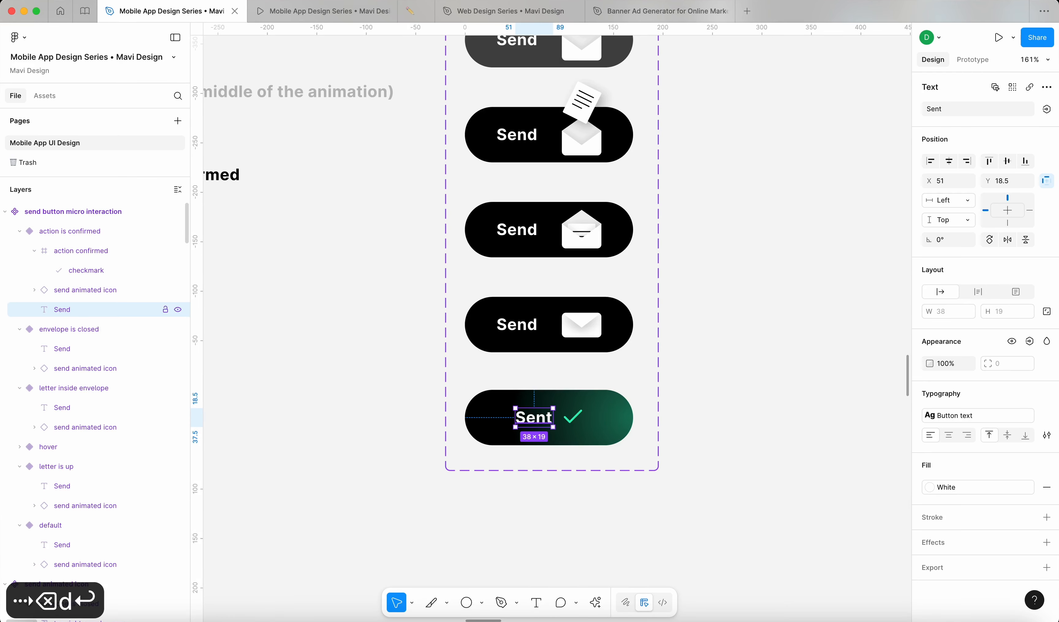
pyautogui.click(360, 444)
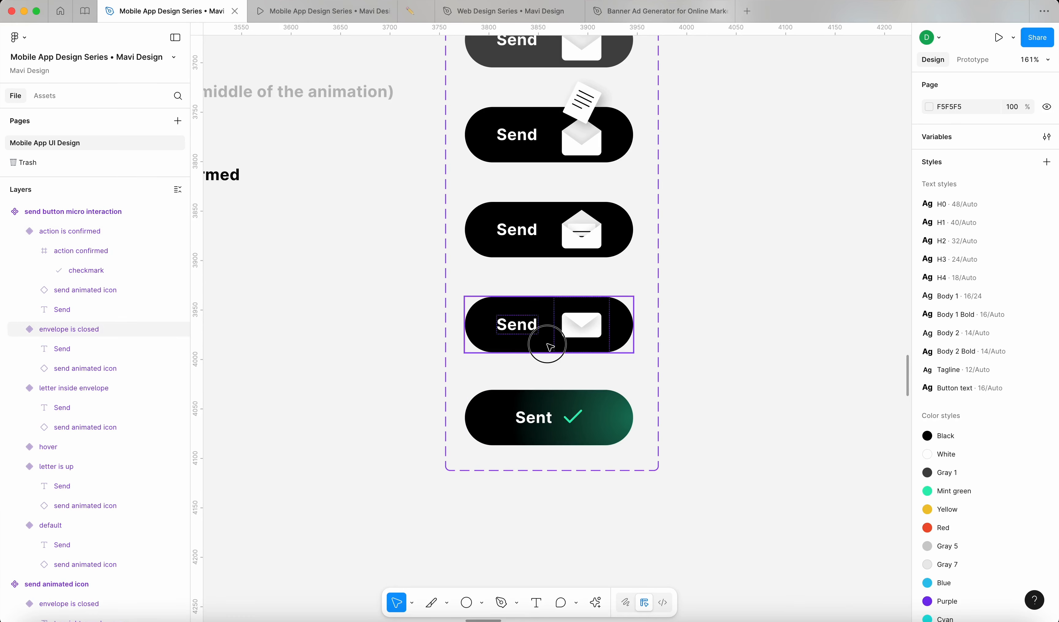
pyautogui.click(574, 420)
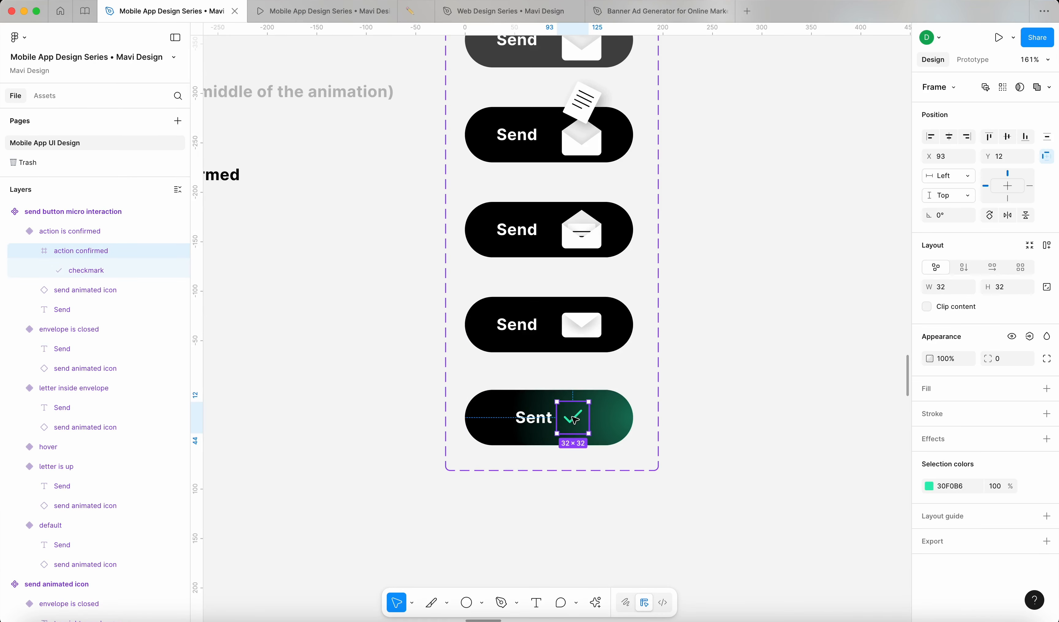
# Step: Copy the Sent checkmark frame into the envelope-closed button, then undo that first attempt
pyautogui.click(681, 414)
pyautogui.click(582, 421)
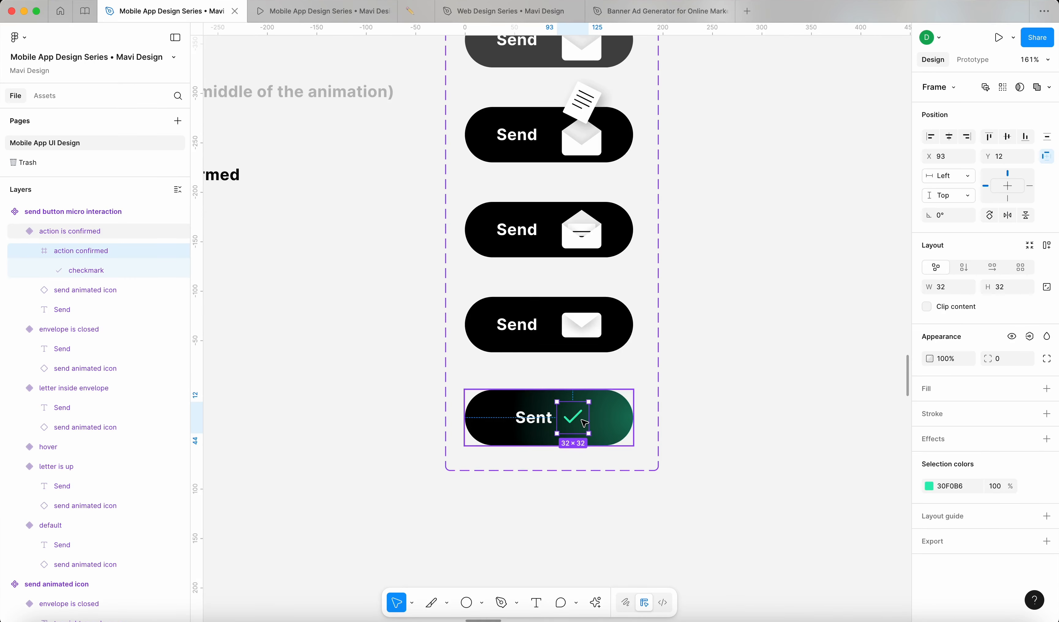
pyautogui.press('super+c')
pyautogui.click(582, 344)
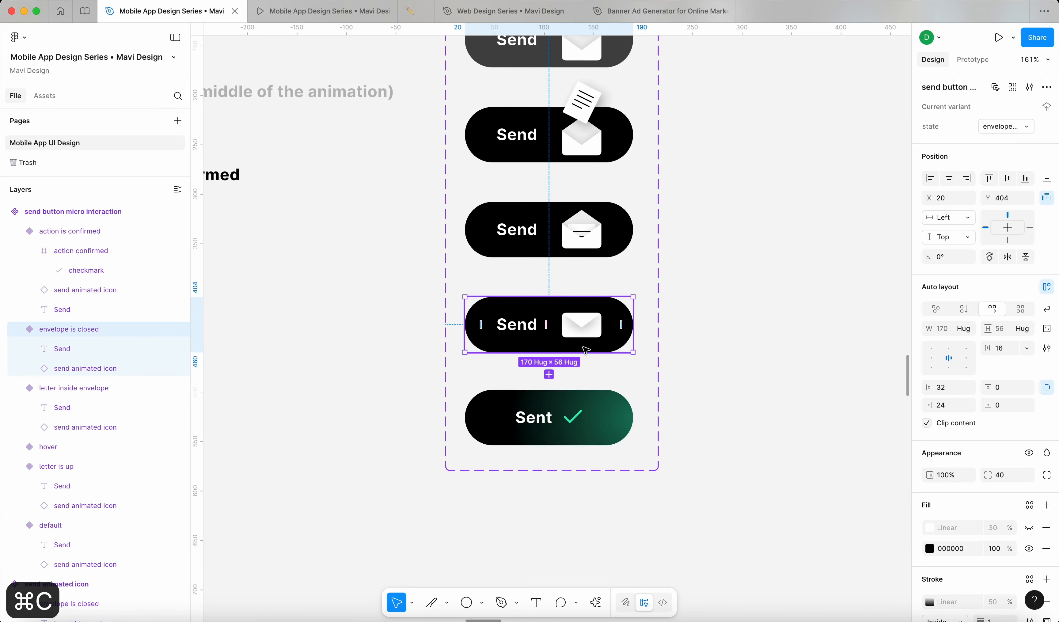
pyautogui.press('super+v')
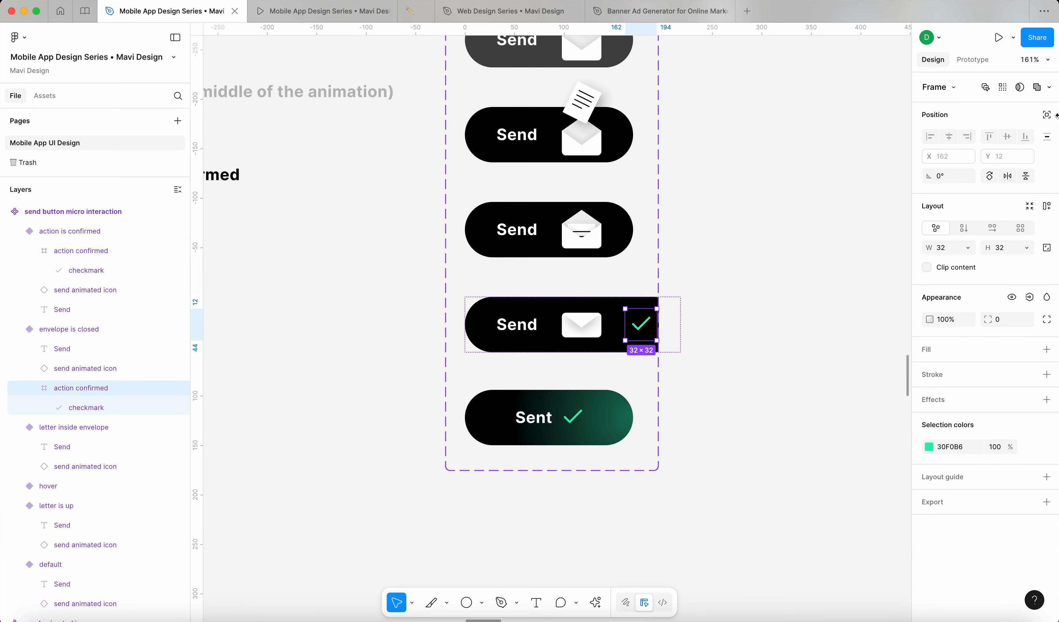
pyautogui.click(1051, 118)
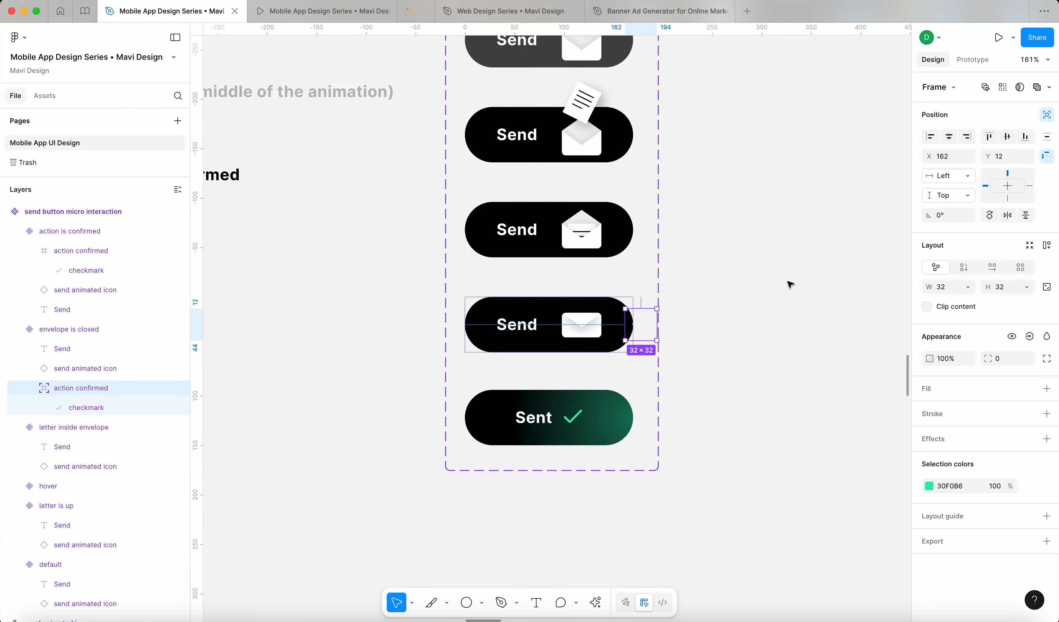
pyautogui.press('cmd+z')
pyautogui.click(577, 321)
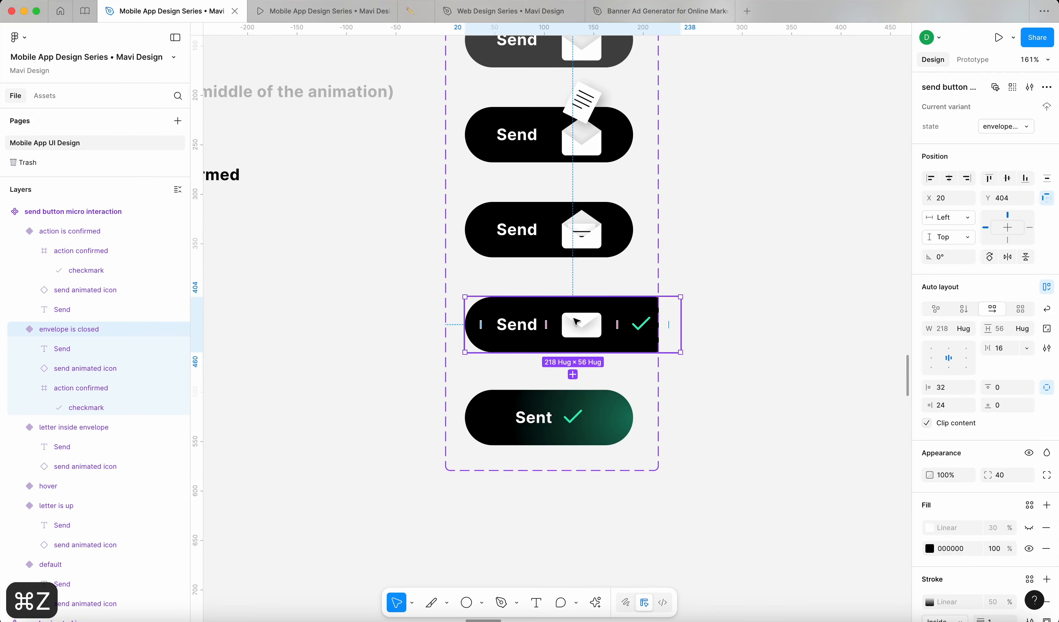
pyautogui.press('super+z')
pyautogui.press('super+z')
pyautogui.press('super+z')
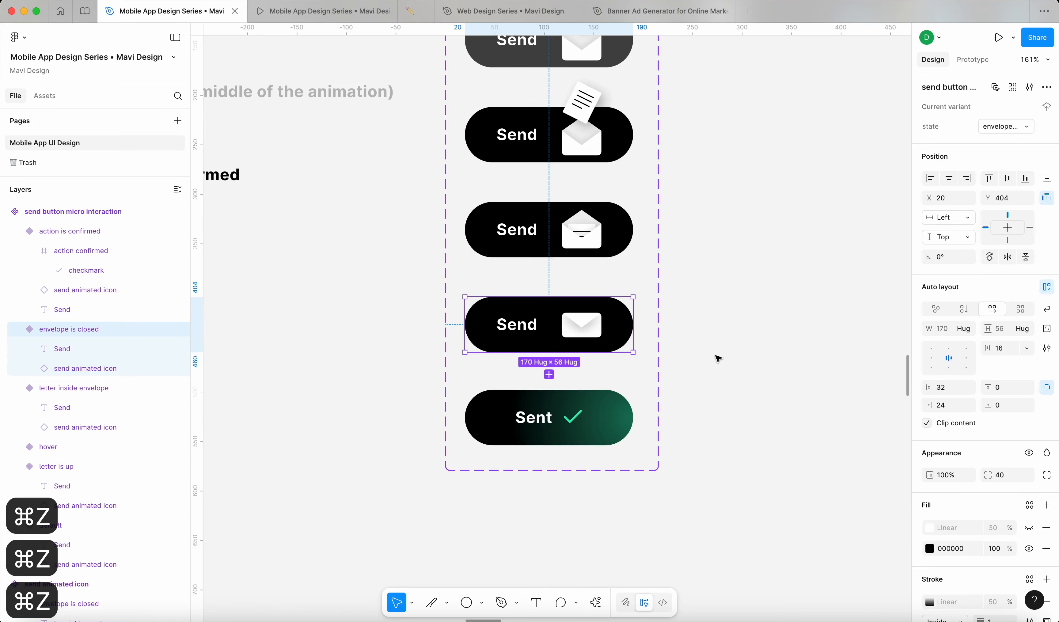
pyautogui.click(719, 359)
pyautogui.click(554, 327)
# Step: Remove the envelope-closed button's auto layout and paste the copied checkmark frame into it
pyautogui.click(1047, 290)
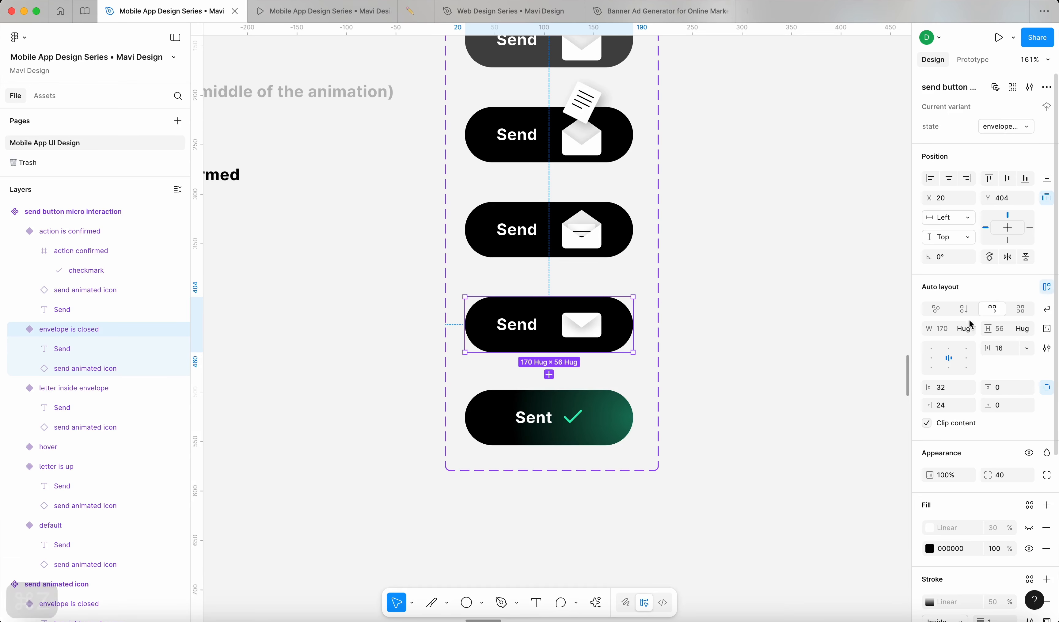
pyautogui.click(733, 454)
pyautogui.keyDown('super'); pyautogui.click(577, 421); pyautogui.keyUp('super')
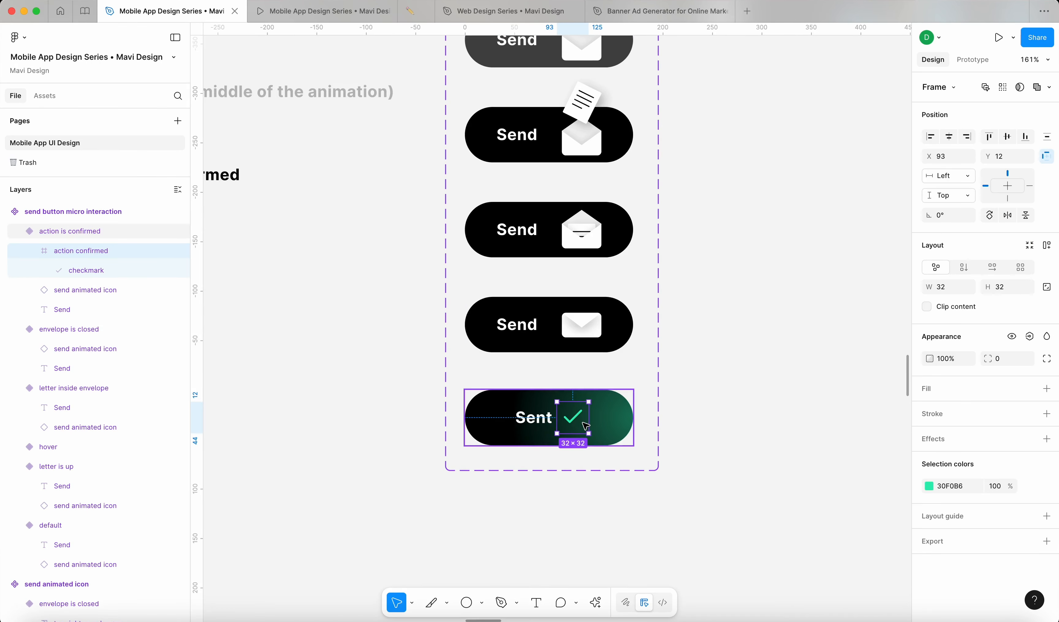
pyautogui.press('super+c')
pyautogui.click(550, 339)
pyautogui.press('super+v')
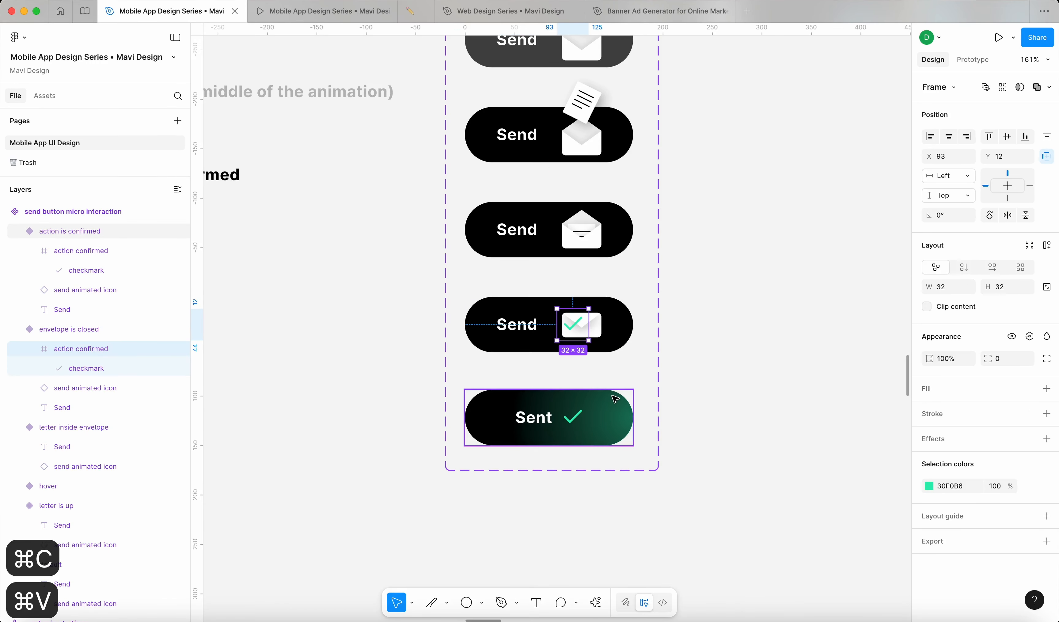
# Step: Nudge the pasted checkmark left beside the envelope icon and set its opacity to 0%
pyautogui.hotkey('shift', 'Left')
pyautogui.hotkey('shift', 'Left')
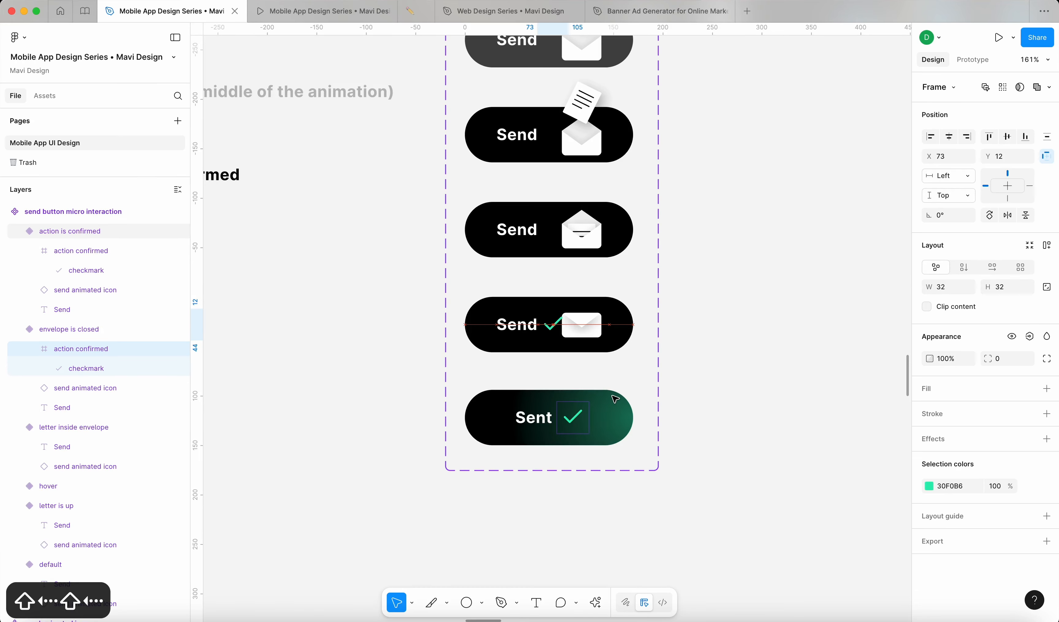
pyautogui.scroll(5, 559, 314)
pyautogui.scroll(-4, 556, 321)
pyautogui.hotkey('shift', 'Left')
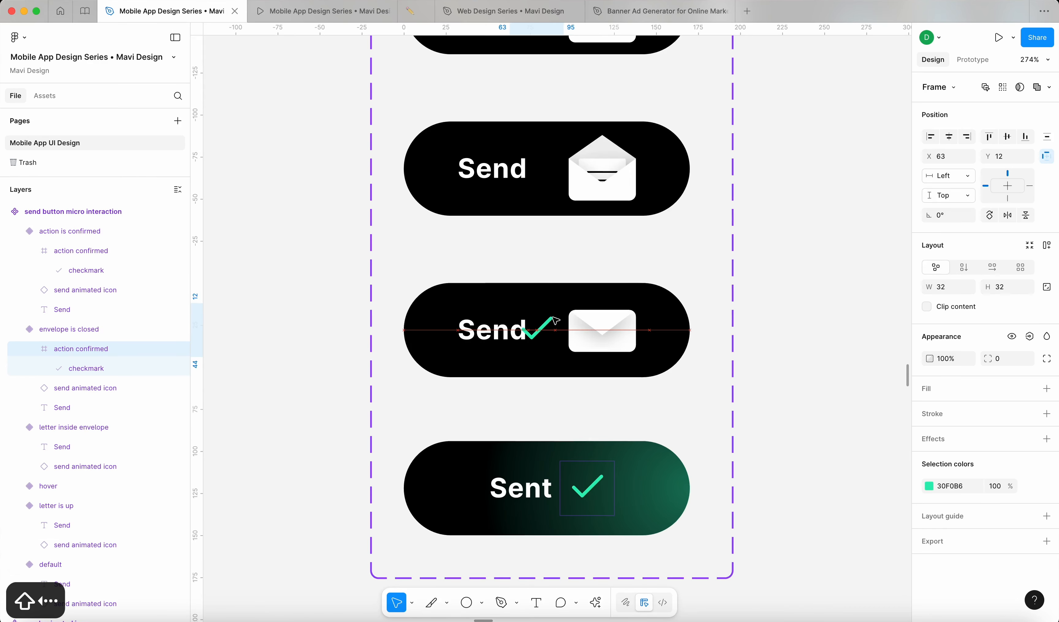
pyautogui.press('Right')
pyautogui.press('Right')
pyautogui.press('Right')
pyautogui.press('Right')
pyautogui.scroll(-2, 555, 321)
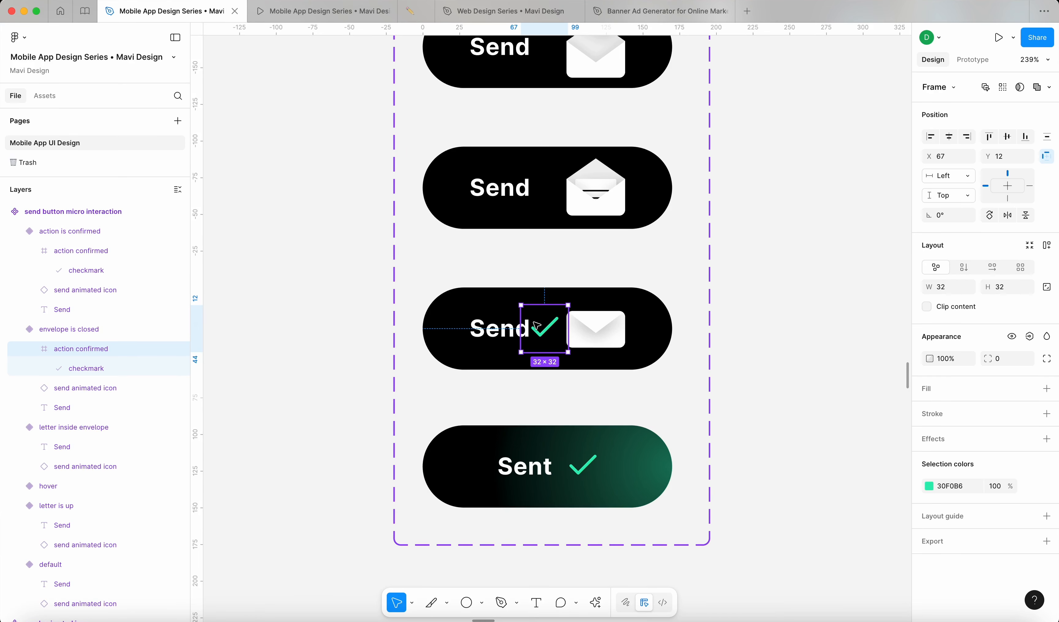
pyautogui.click(942, 359)
pyautogui.write('0')
pyautogui.press('Return')
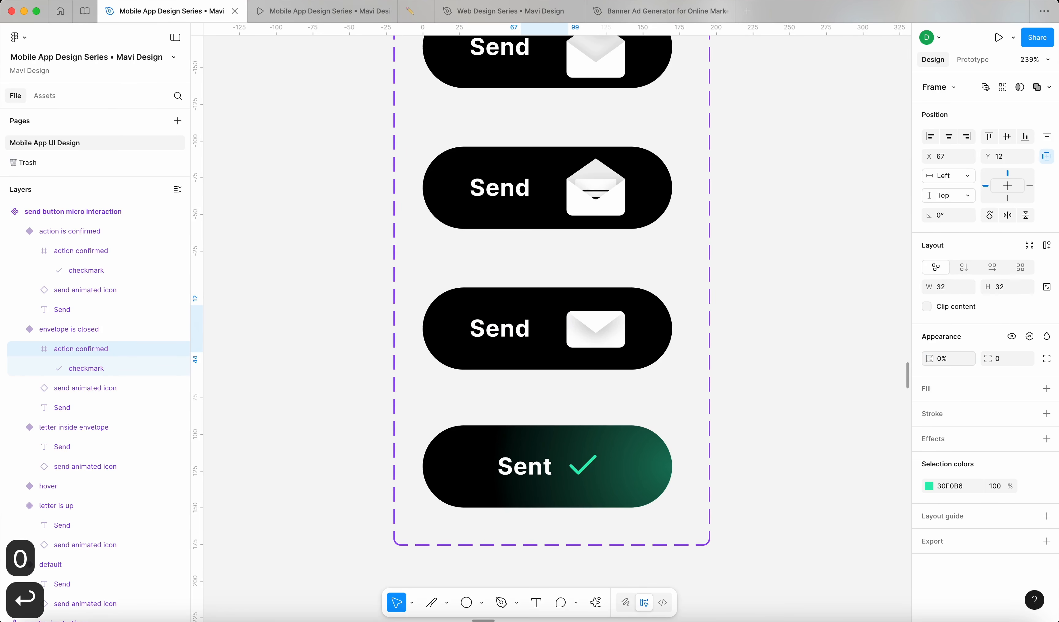
pyautogui.click(782, 373)
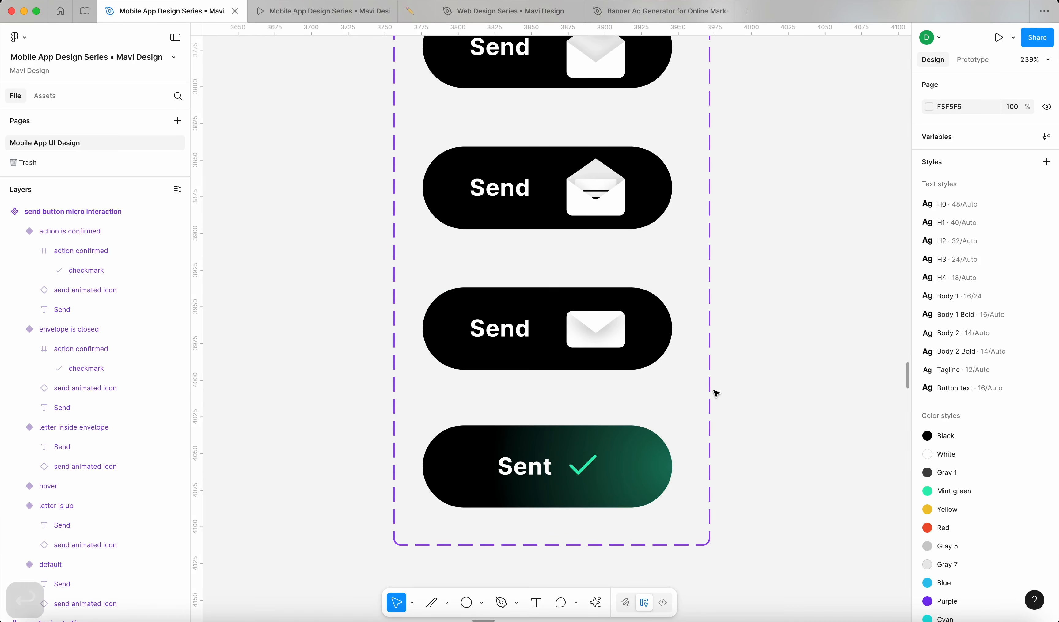
# Step: Change the envelope-closed-to-Sent After delay from 800ms to 0ms
pyautogui.scroll(-5, 761, 390)
pyautogui.scroll(3, 760, 391)
pyautogui.hscroll(3, 760, 390)
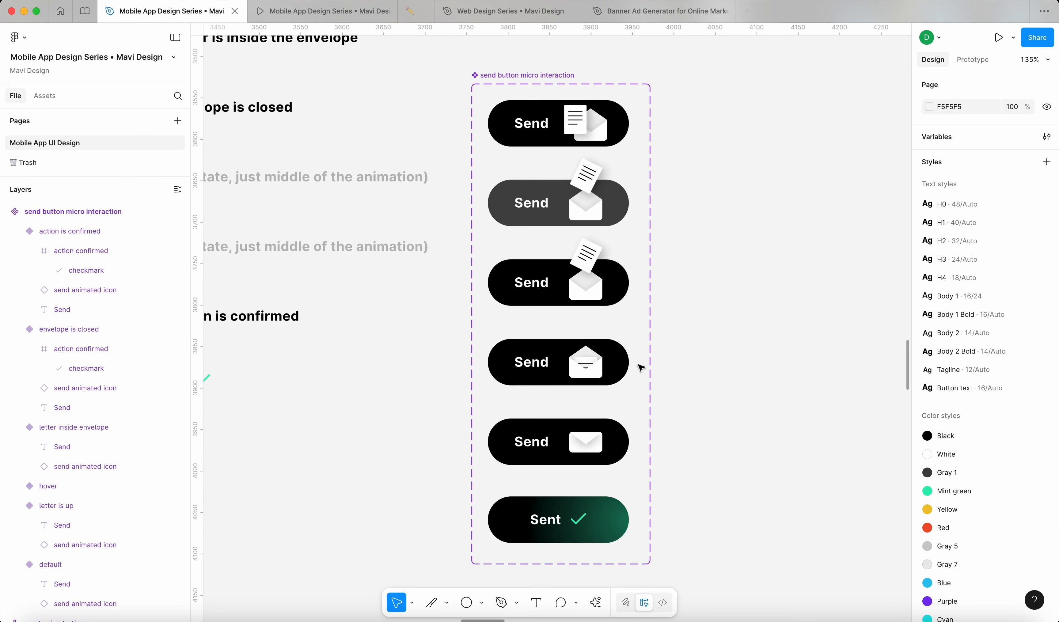
pyautogui.click(615, 365)
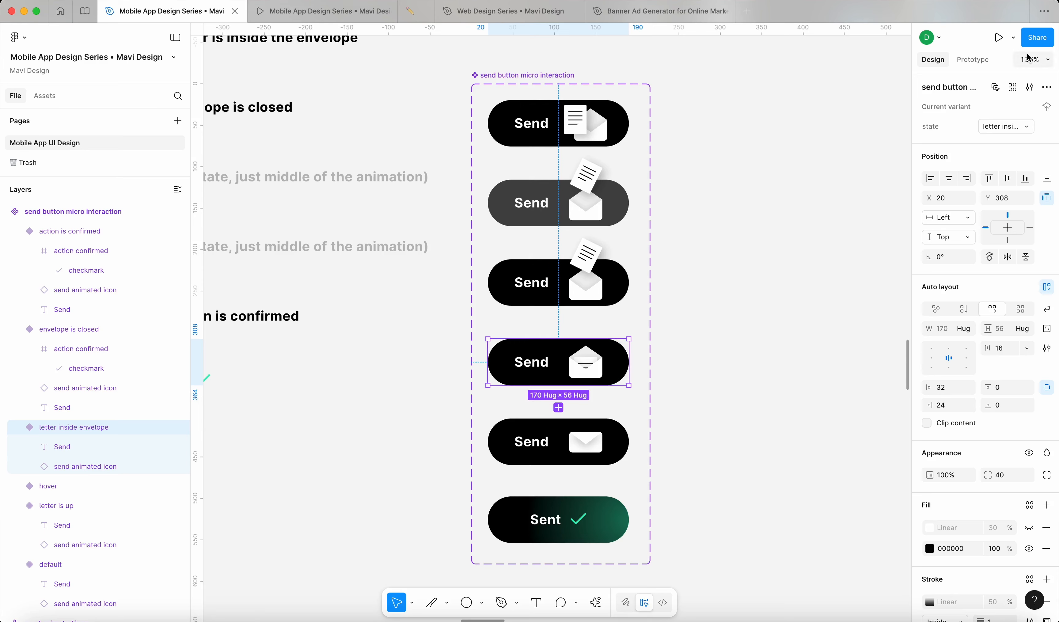
pyautogui.click(981, 64)
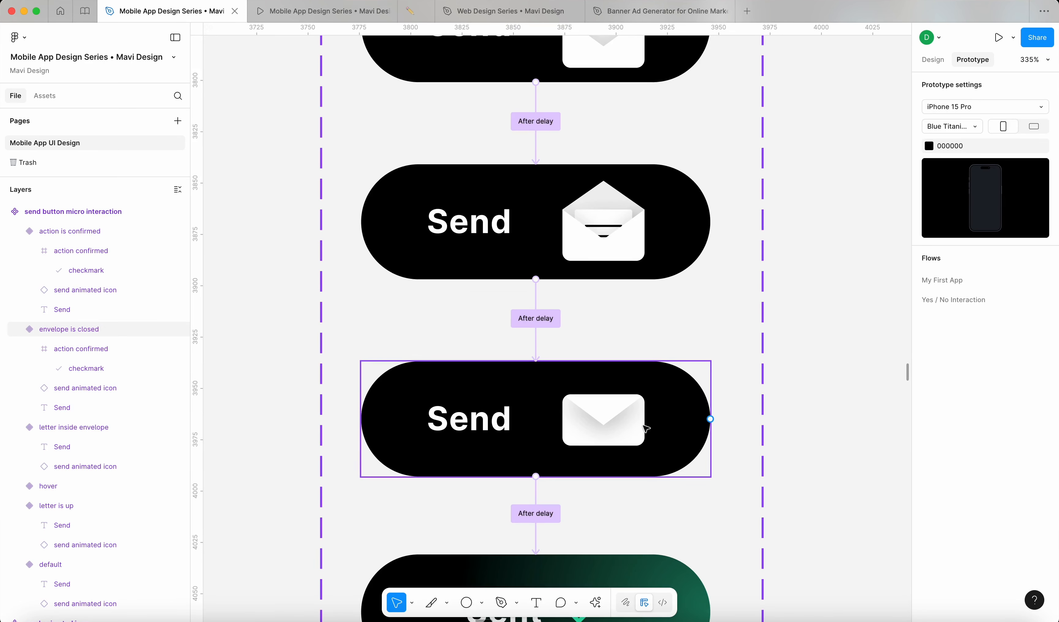
pyautogui.click(646, 429)
pyautogui.click(536, 513)
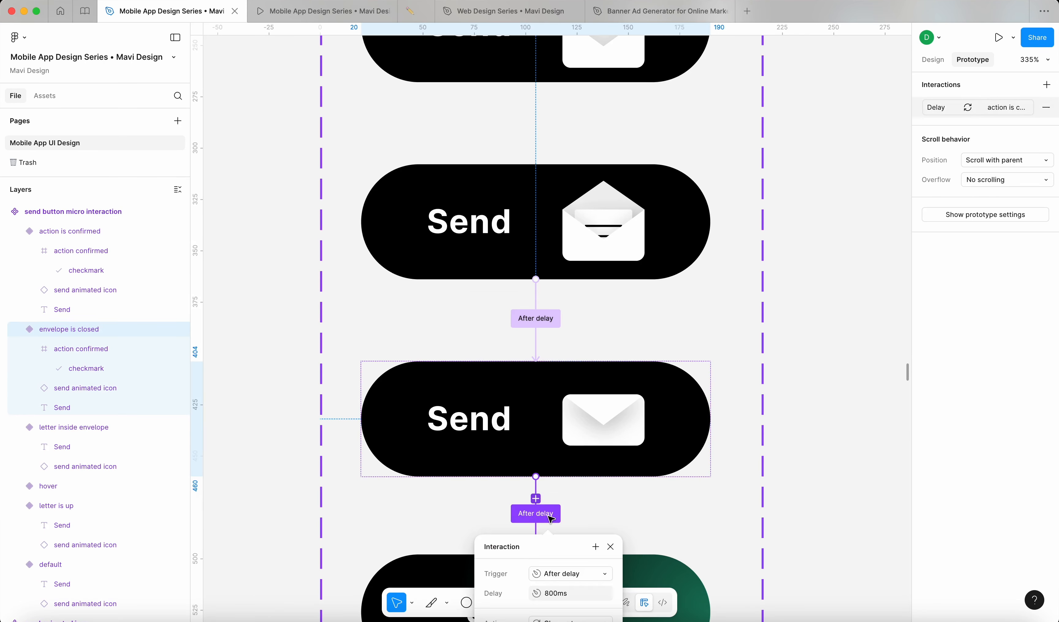
pyautogui.click(588, 446)
pyautogui.doubleClick(589, 446)
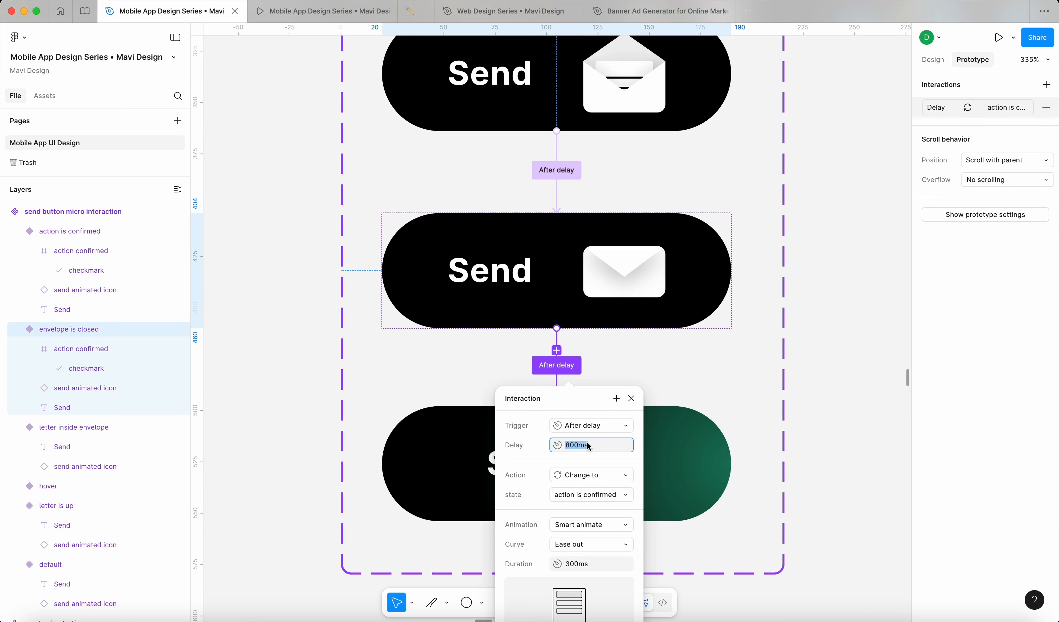
pyautogui.write('0')
pyautogui.press('Return')
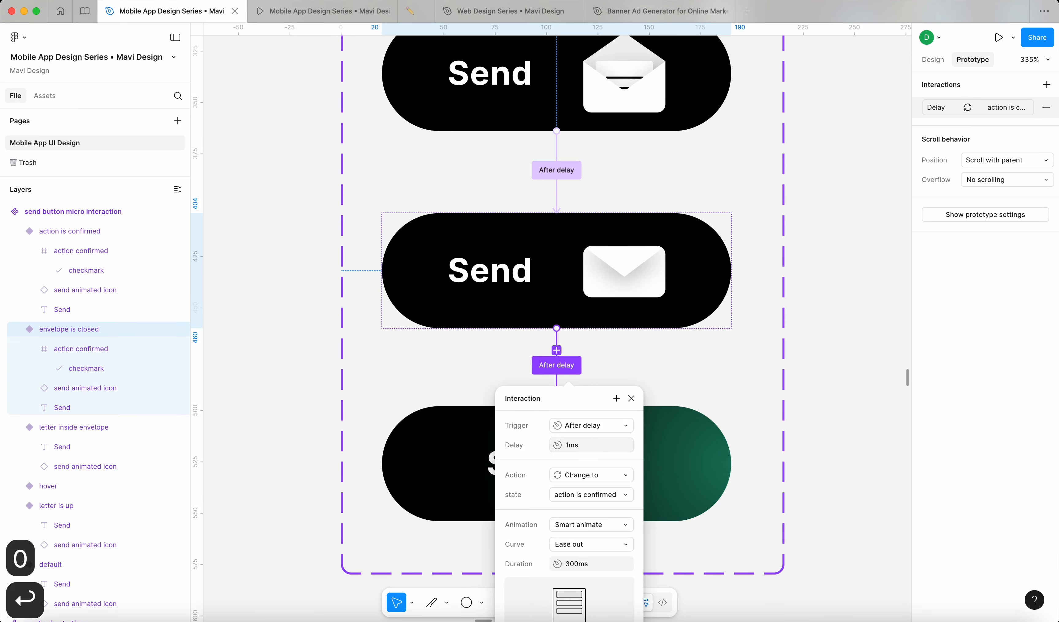
pyautogui.click(844, 368)
# Step: Shorten the While hovering Smart animate duration from 300ms to 100ms
pyautogui.scroll(10, 842, 366)
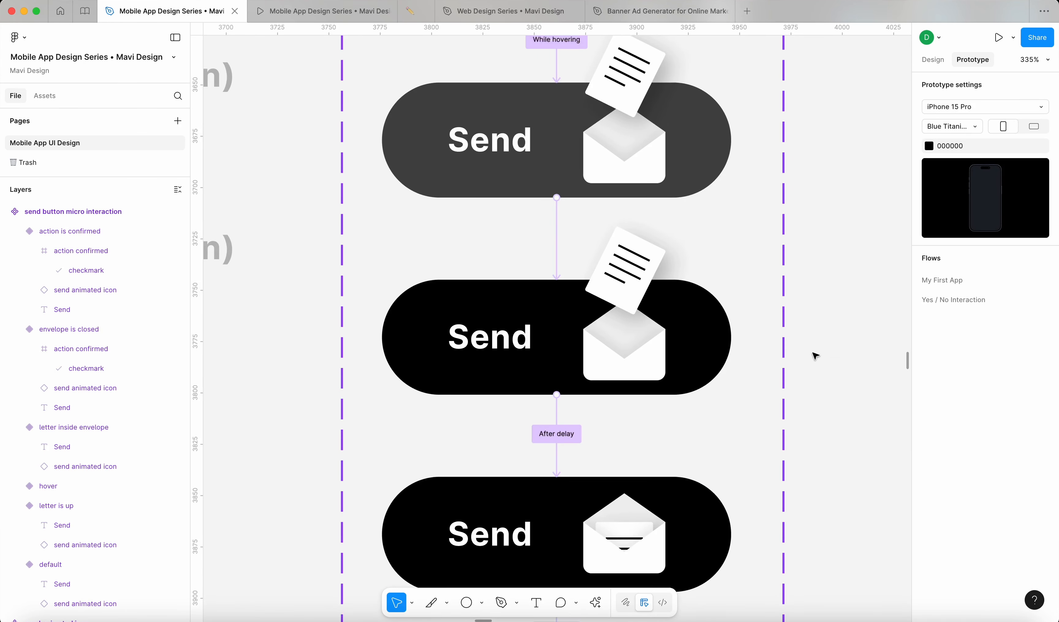
pyautogui.scroll(3, 814, 355)
pyautogui.click(565, 162)
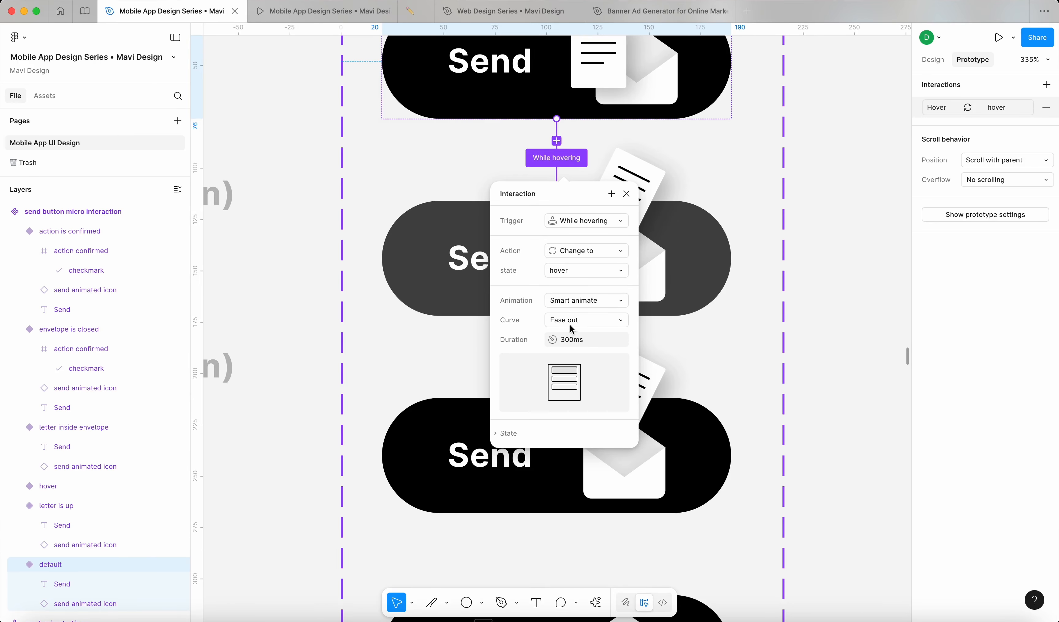
pyautogui.click(573, 341)
pyautogui.write('100')
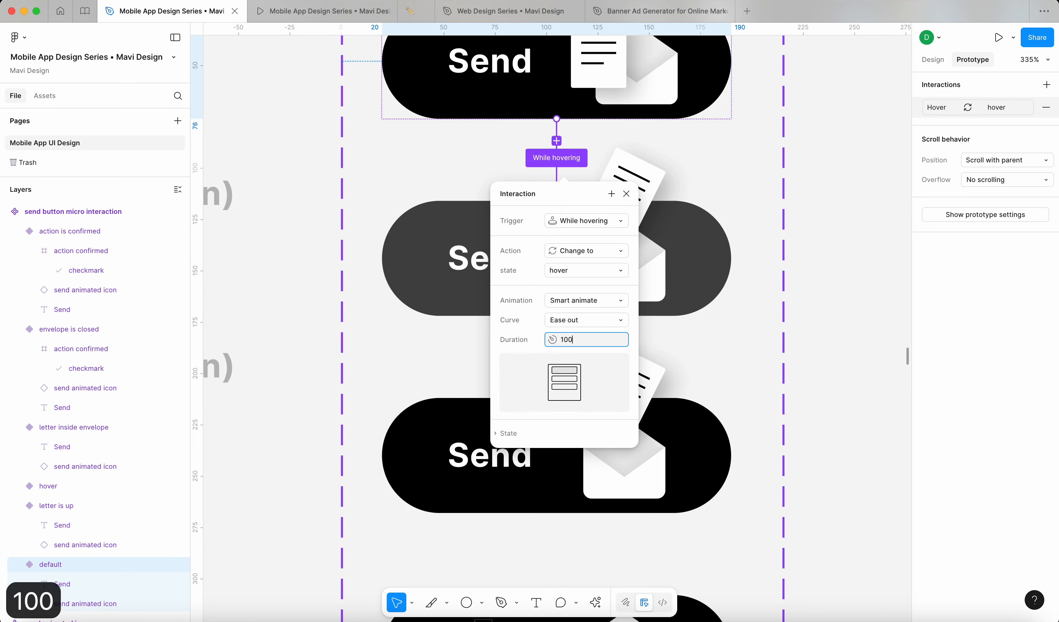
pyautogui.press('Return')
pyautogui.click(844, 325)
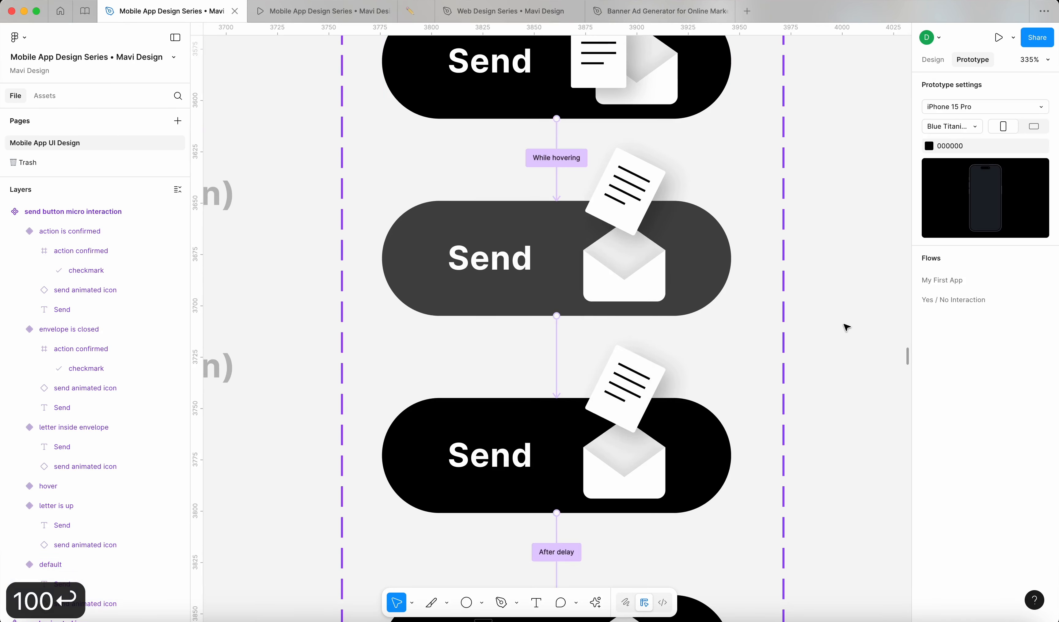
pyautogui.scroll(-5, 843, 325)
# Step: Zoom out over the send button set and show the file's component assets
pyautogui.moveTo(844, 325); pyautogui.dragTo(695, 285)
pyautogui.scroll(-1, 696, 284)
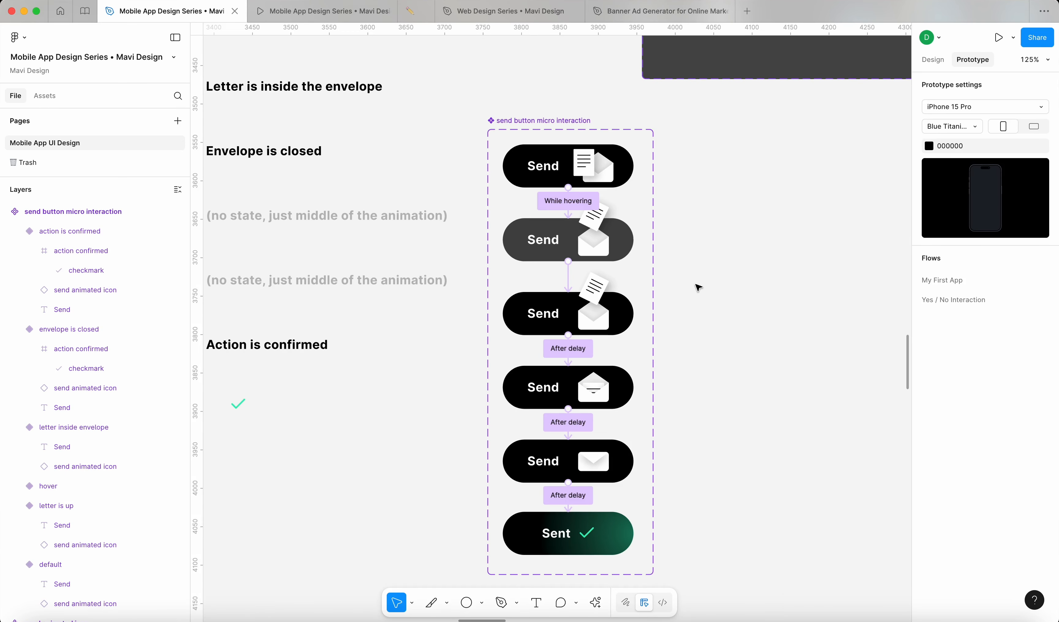
pyautogui.scroll(-3, 698, 285)
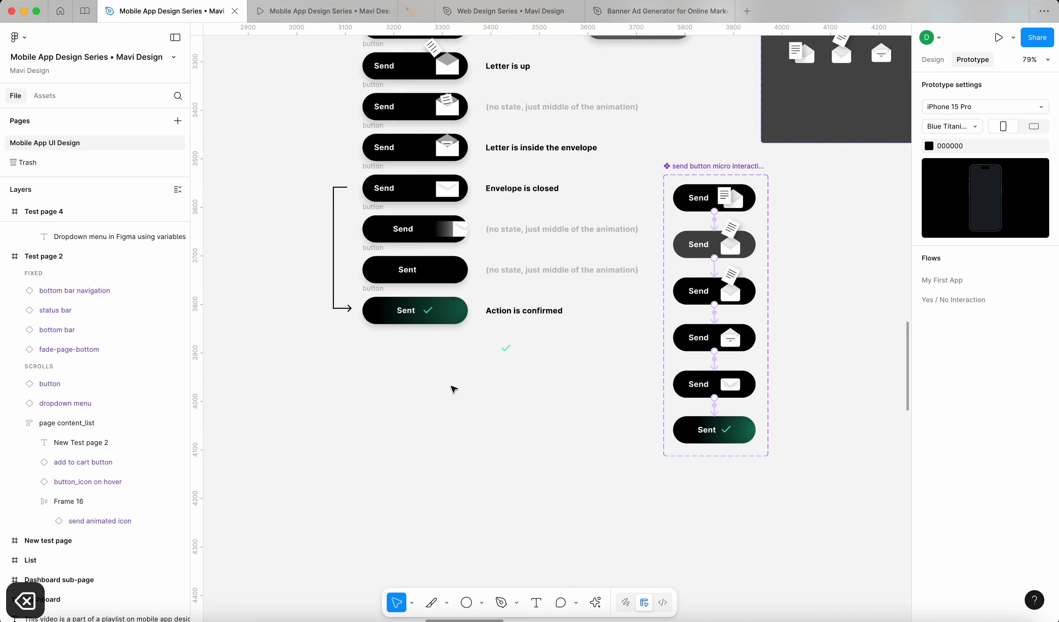
pyautogui.scroll(6, 664, 447)
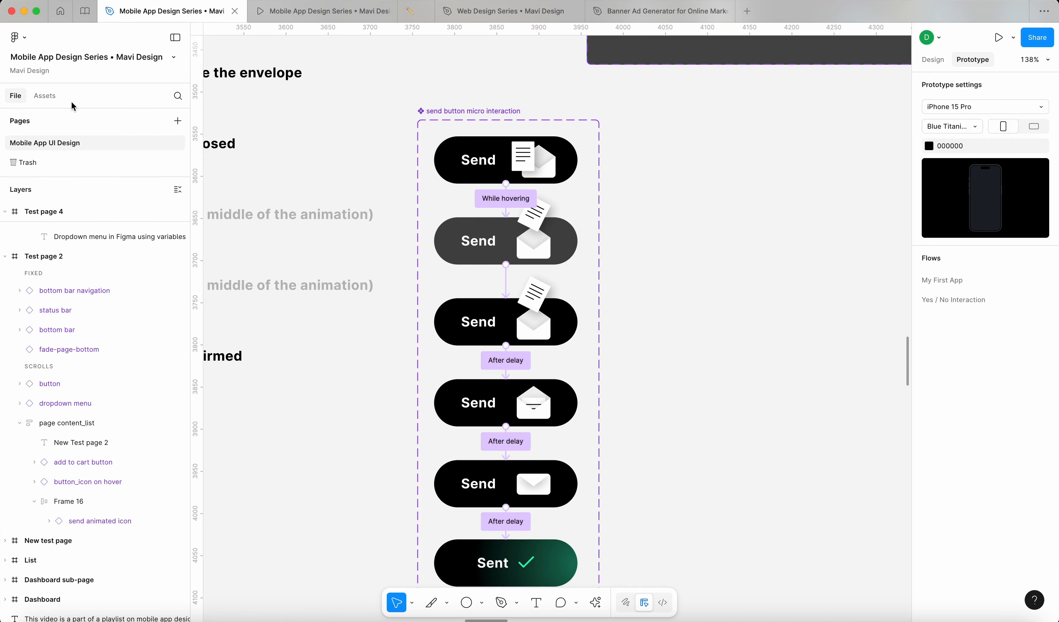
pyautogui.click(45, 96)
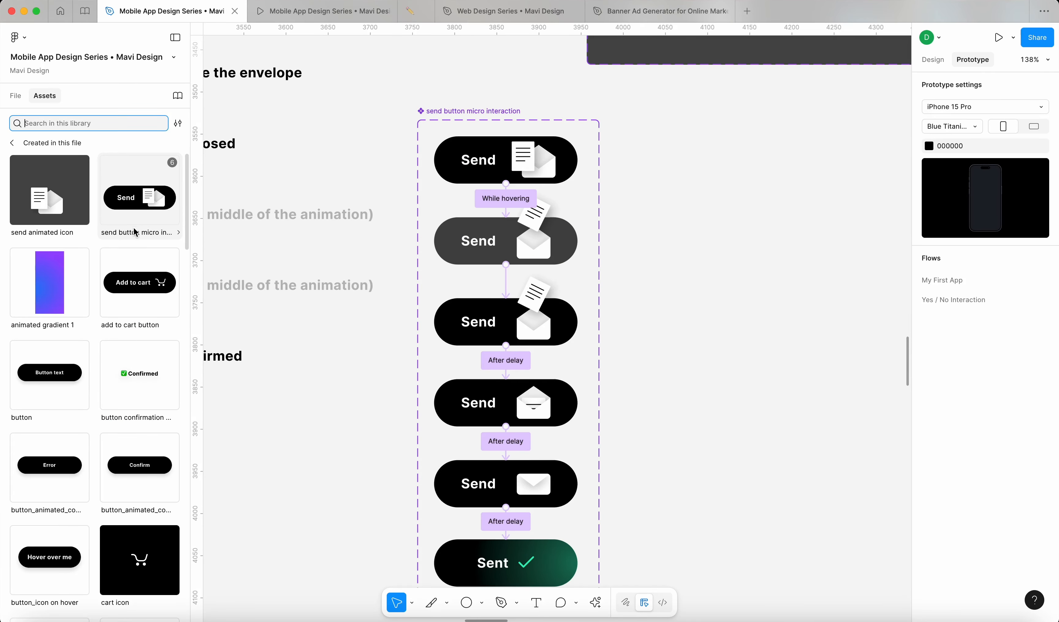
# Step: Move a send button instance into Test page 2's content frame, below Hover over me, above the envelope image
pyautogui.moveTo(136, 204); pyautogui.dragTo(739, 243)
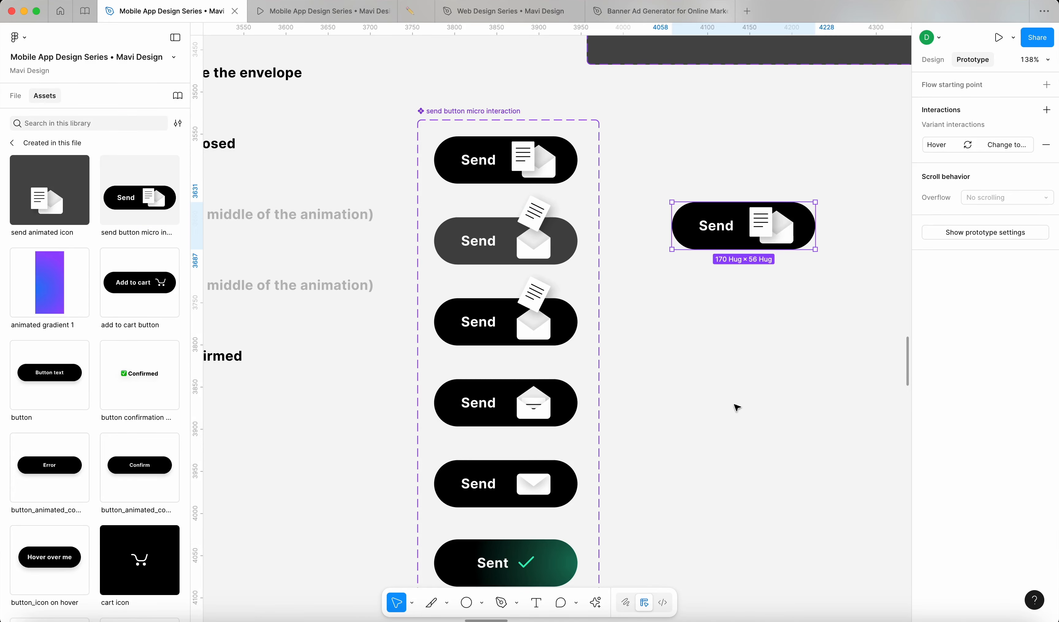
pyautogui.click(750, 349)
pyautogui.click(777, 241)
pyautogui.press('super+x')
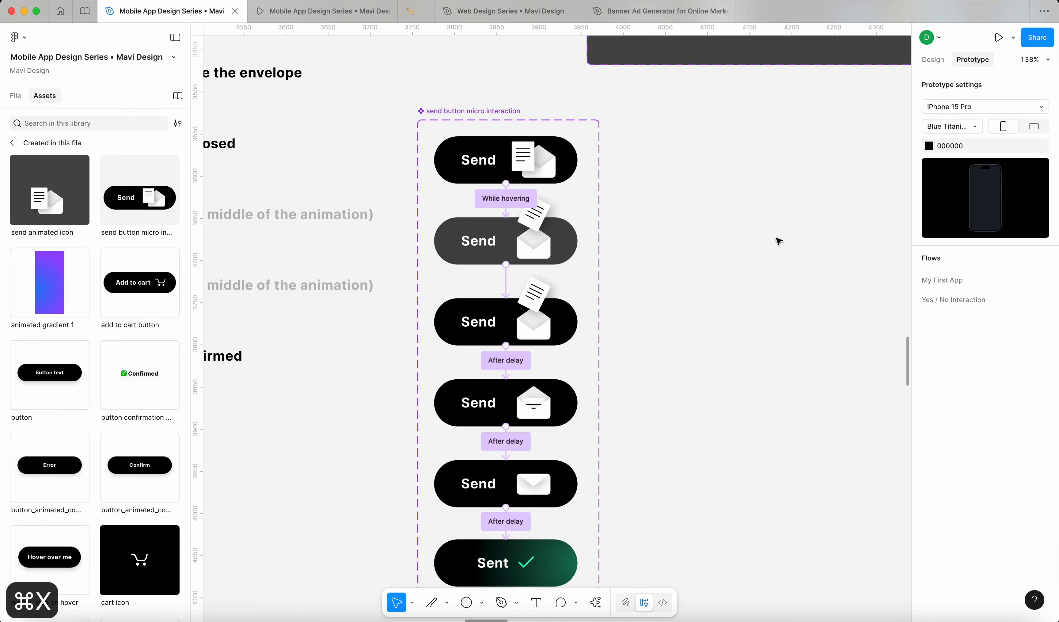
pyautogui.scroll(-10, 779, 240)
pyautogui.scroll(10, 779, 242)
pyautogui.click(561, 207)
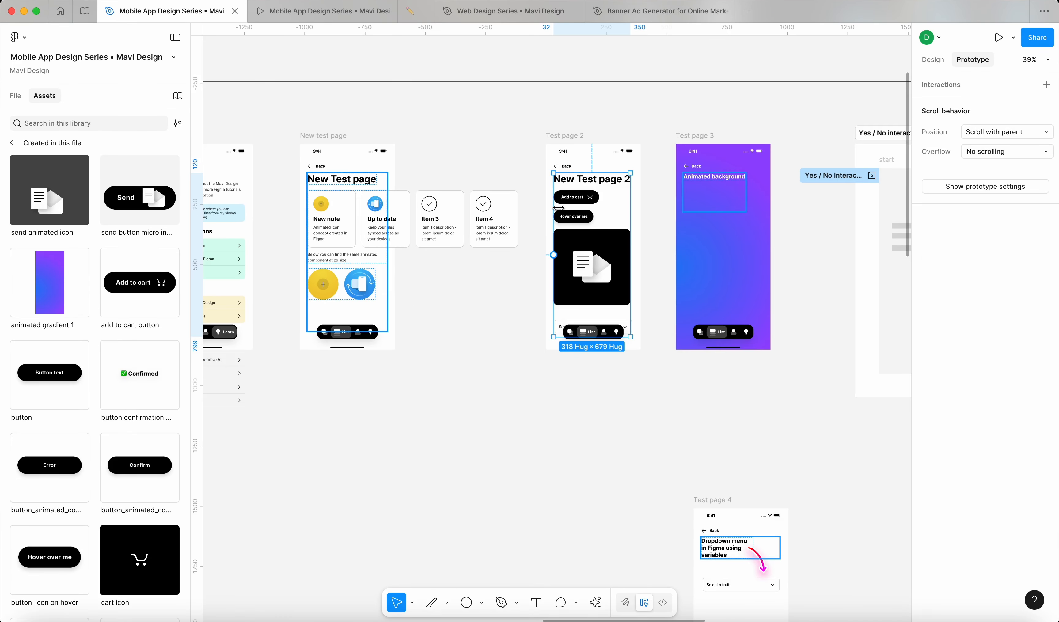
pyautogui.scroll(5, 560, 208)
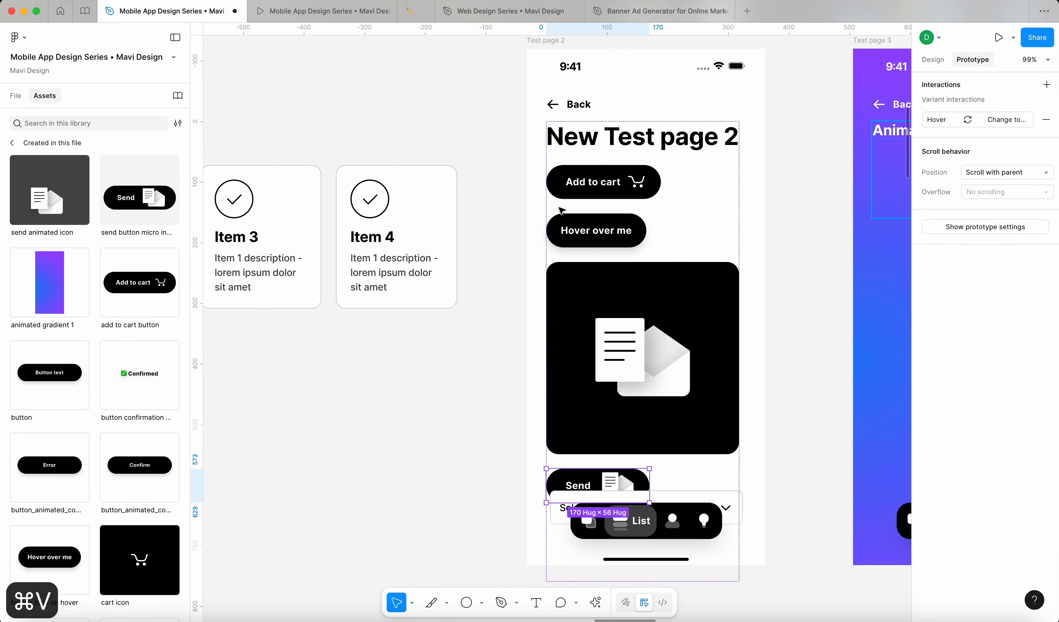
pyautogui.press('super+bracketleft')
pyautogui.click(474, 367)
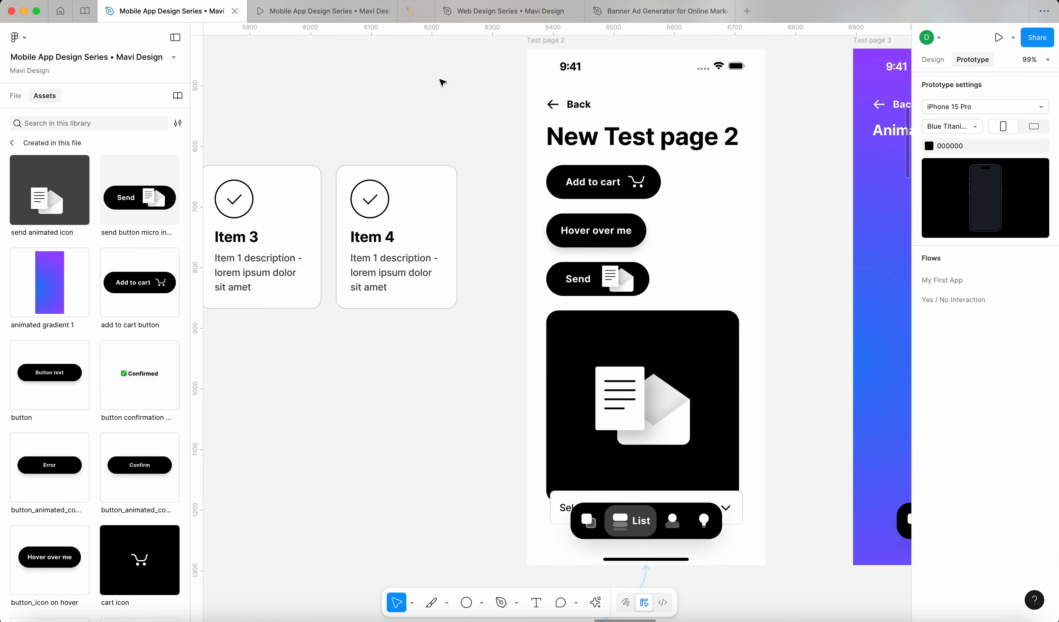
# Step: Restart the prototype, go to New Test Page 2, and click Send to play its Sent animation
pyautogui.click(336, 13)
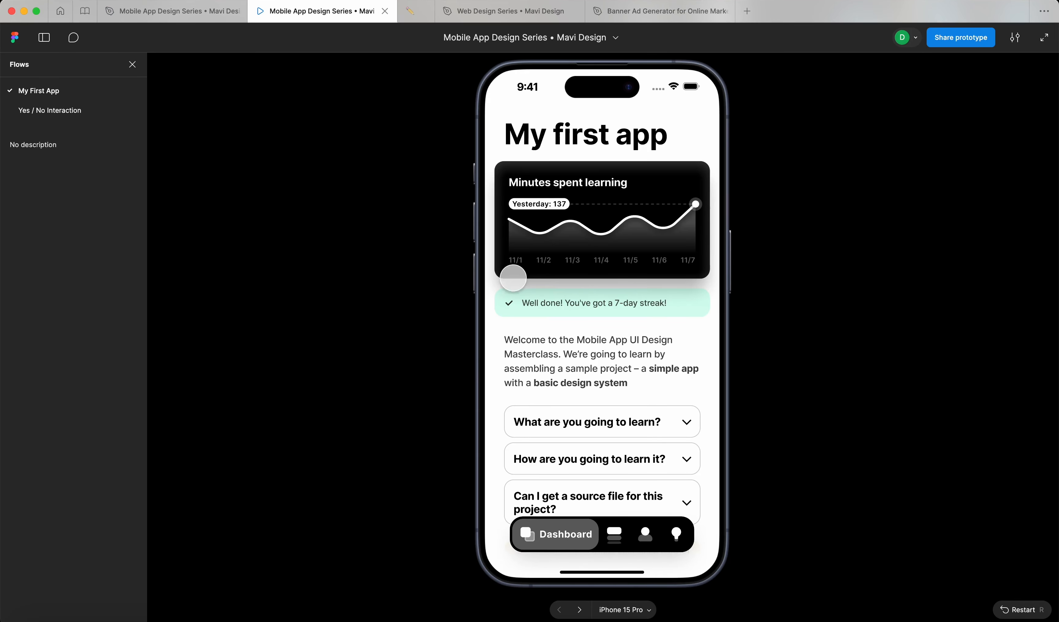
pyautogui.press('r')
pyautogui.scroll(-10, 619, 320)
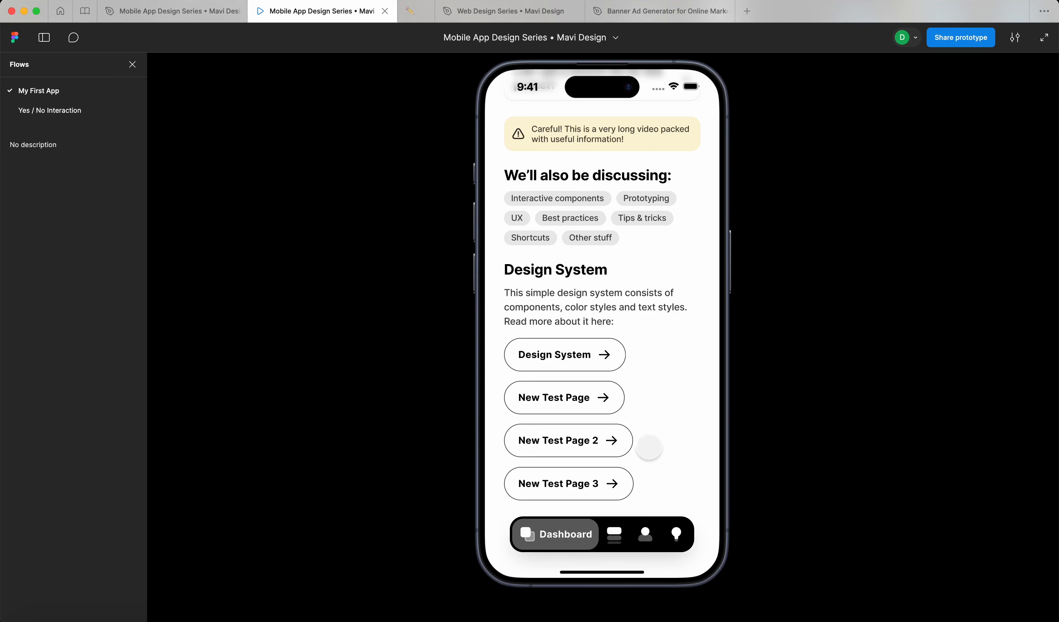
pyautogui.click(615, 443)
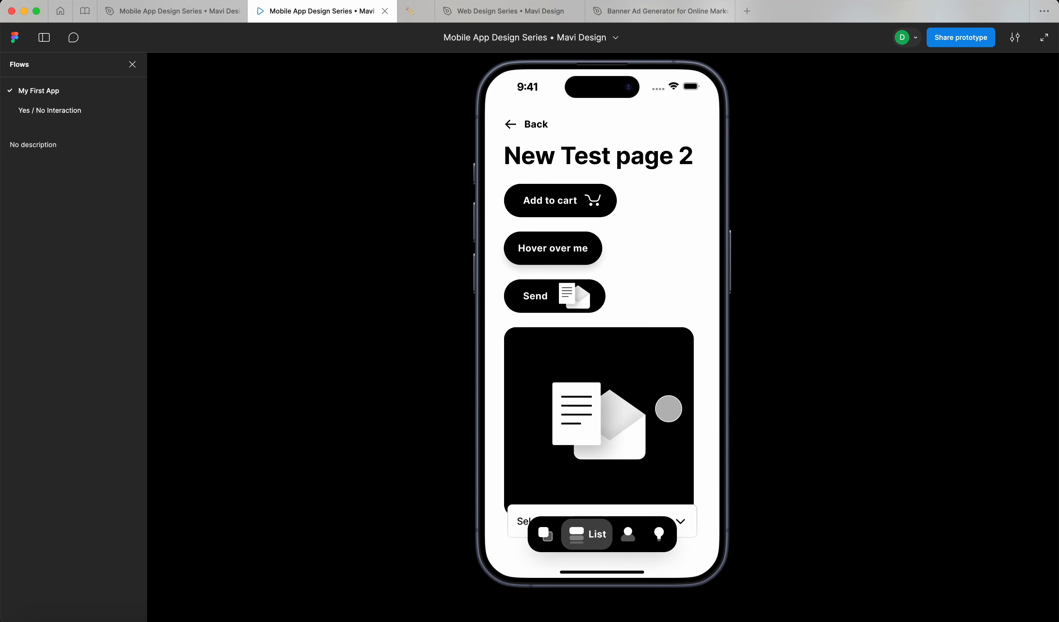
pyautogui.click(533, 304)
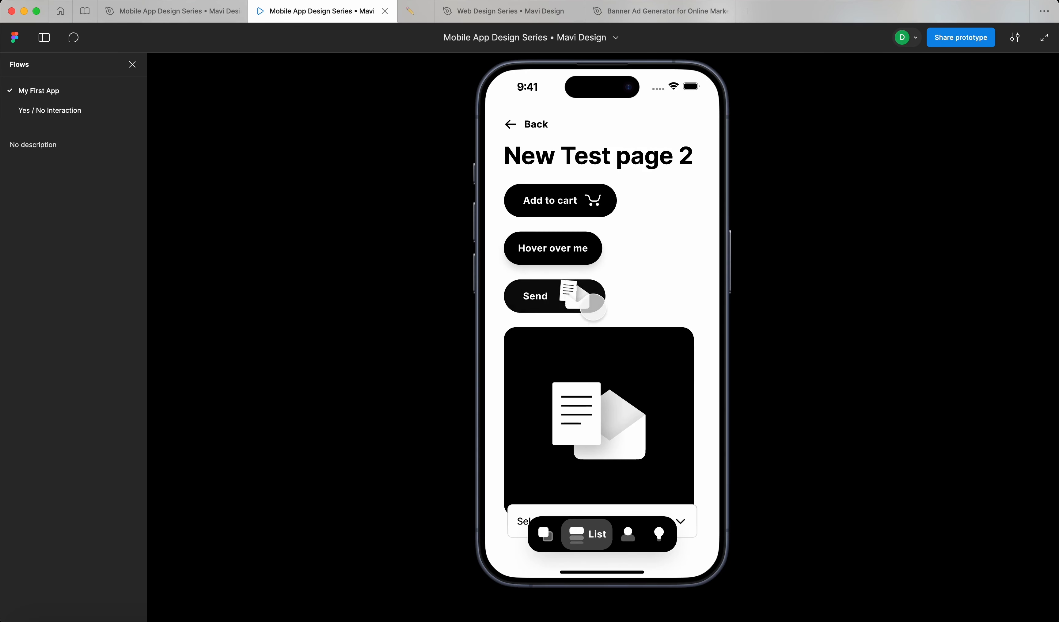
pyautogui.click(529, 299)
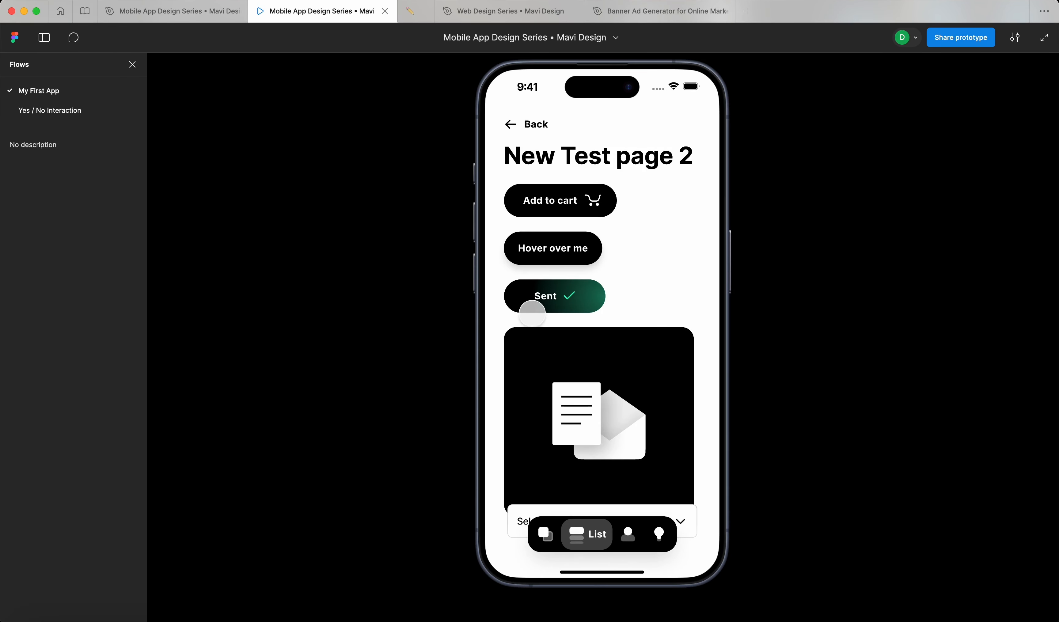
# Step: Give the Sent variant an On tap, Smart animate interaction that changes it back to the default variant
pyautogui.click(182, 17)
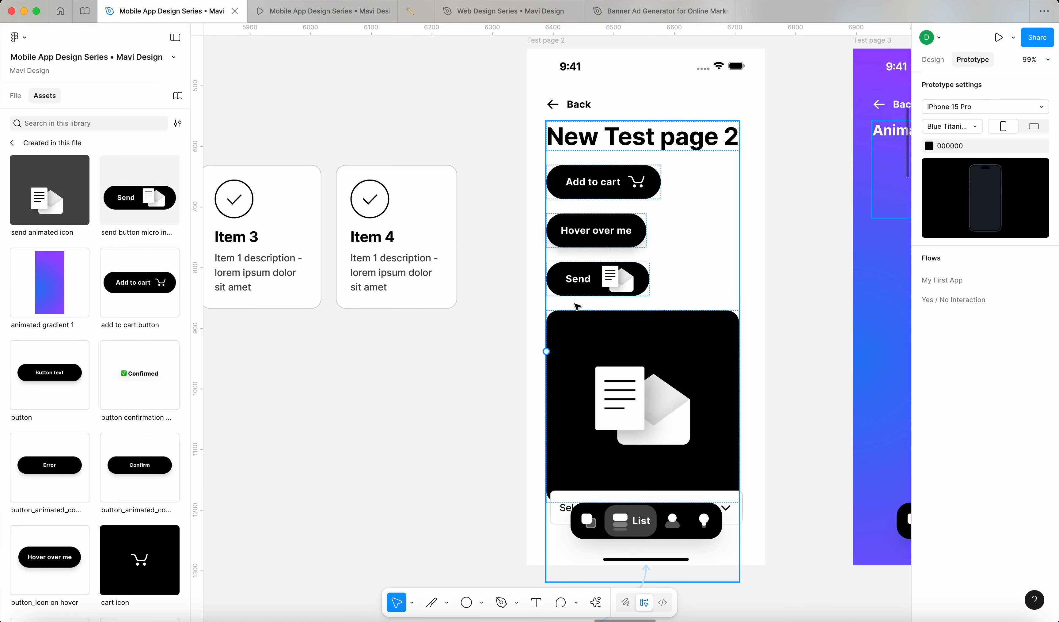
pyautogui.click(933, 59)
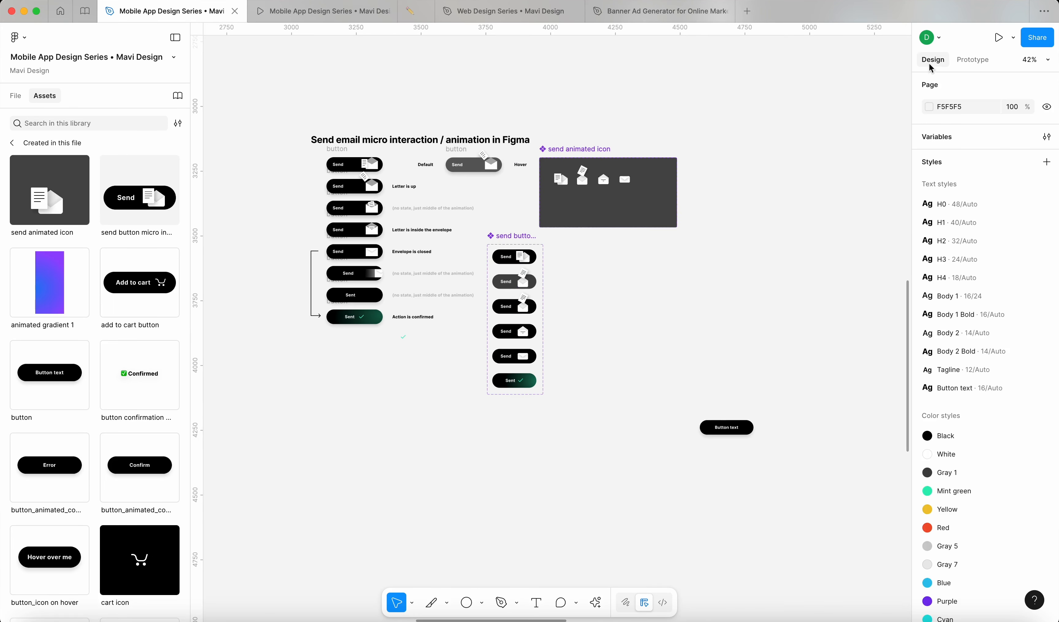
pyautogui.click(962, 62)
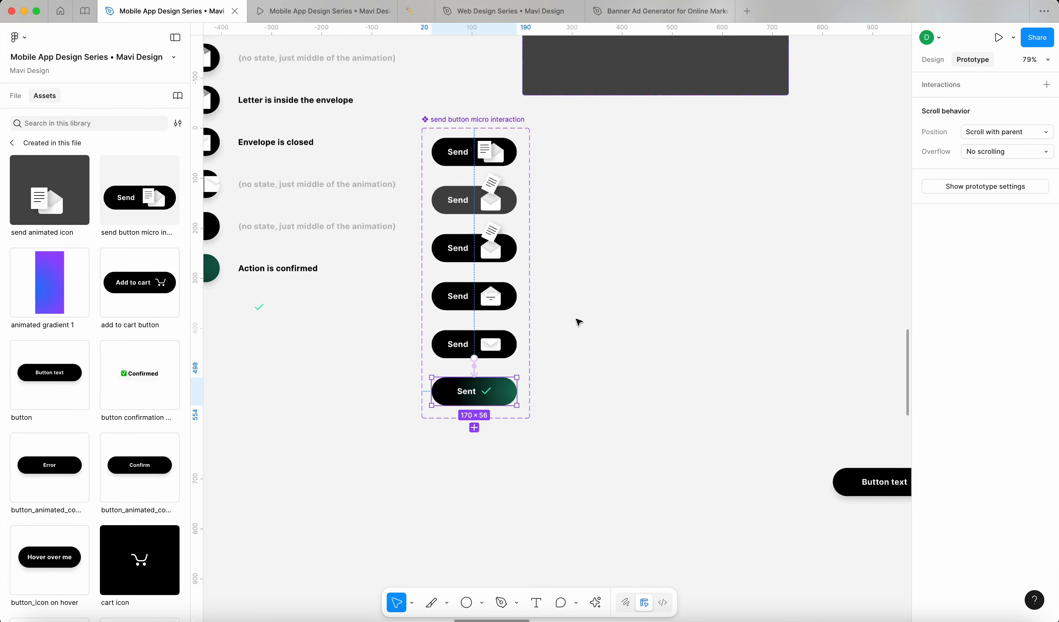
pyautogui.scroll(5, 447, 495)
pyautogui.scroll(-2, 437, 495)
pyautogui.moveTo(434, 499); pyautogui.dragTo(360, 119)
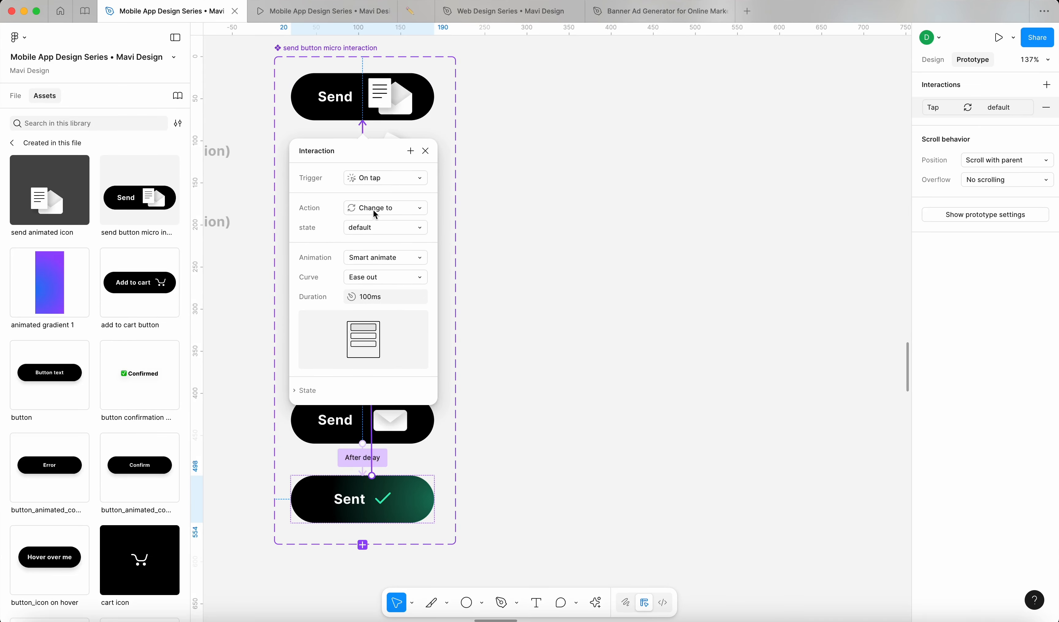
pyautogui.click(381, 260)
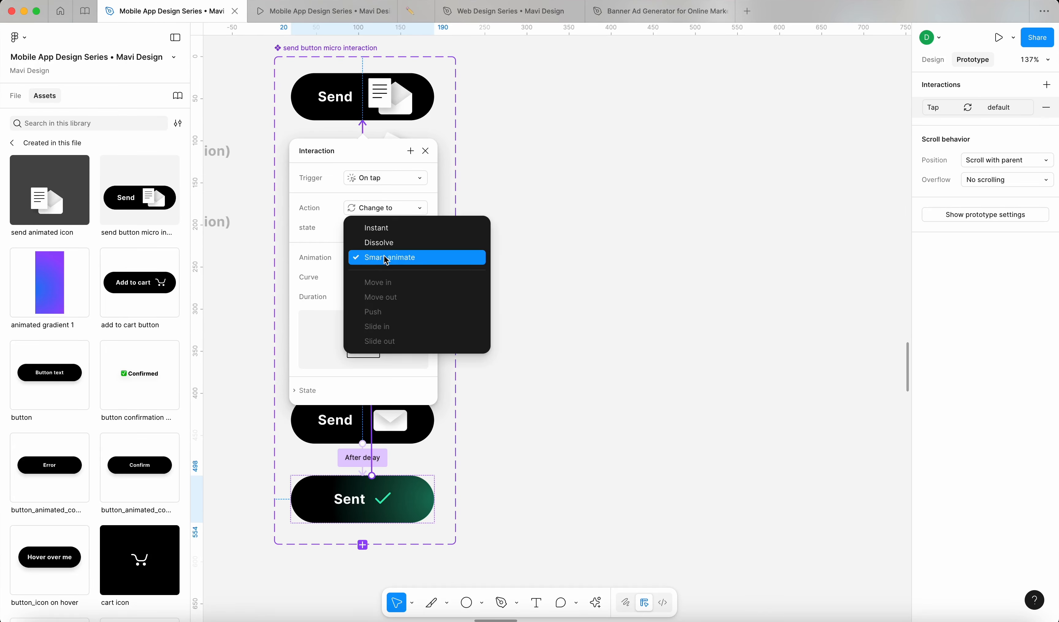
pyautogui.click(380, 241)
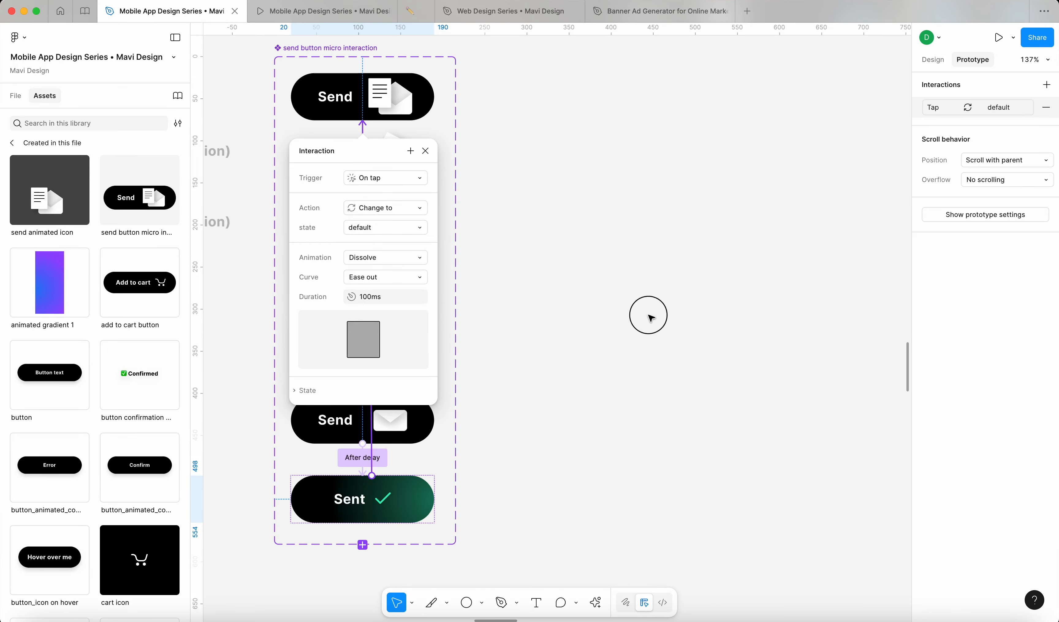
pyautogui.click(649, 316)
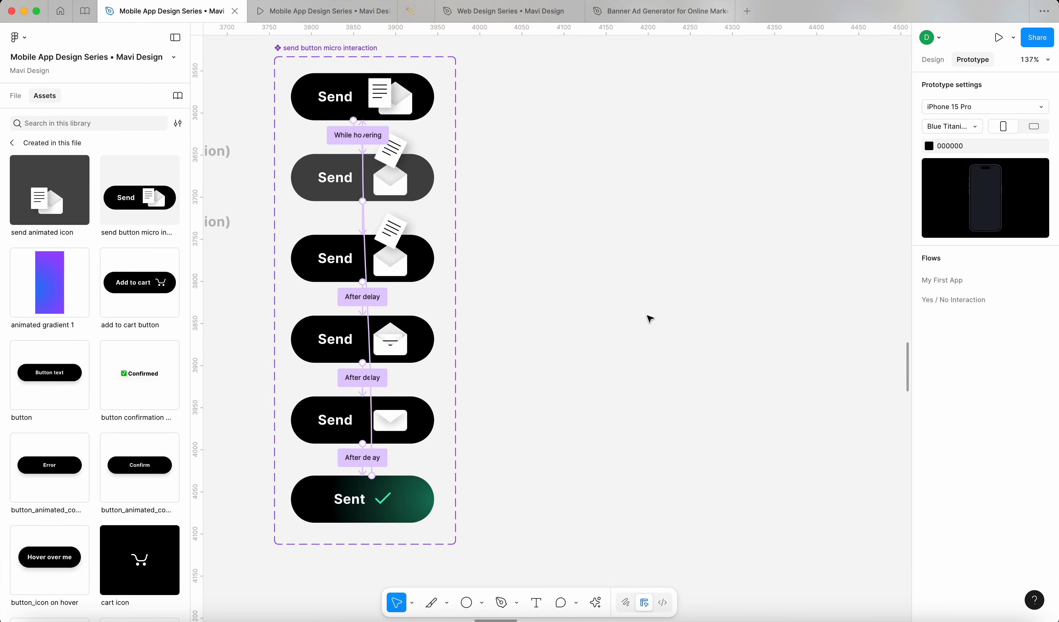
pyautogui.hscroll(-2, 649, 319)
pyautogui.scroll(10, 370, 143)
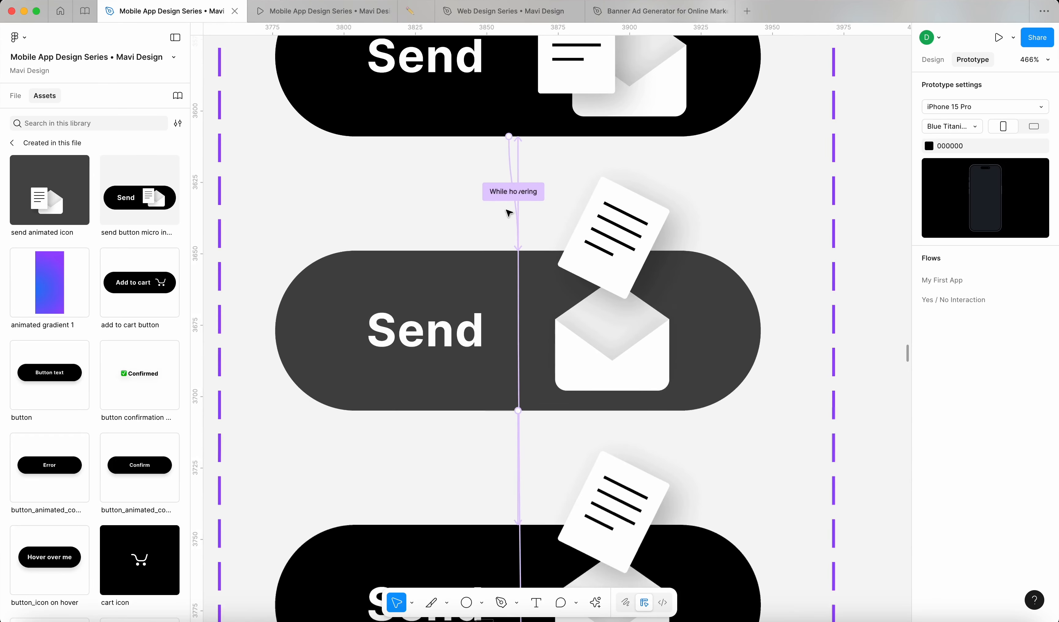
# Step: Set the hover transition's duration to 150ms and view the phone prototype
pyautogui.click(503, 199)
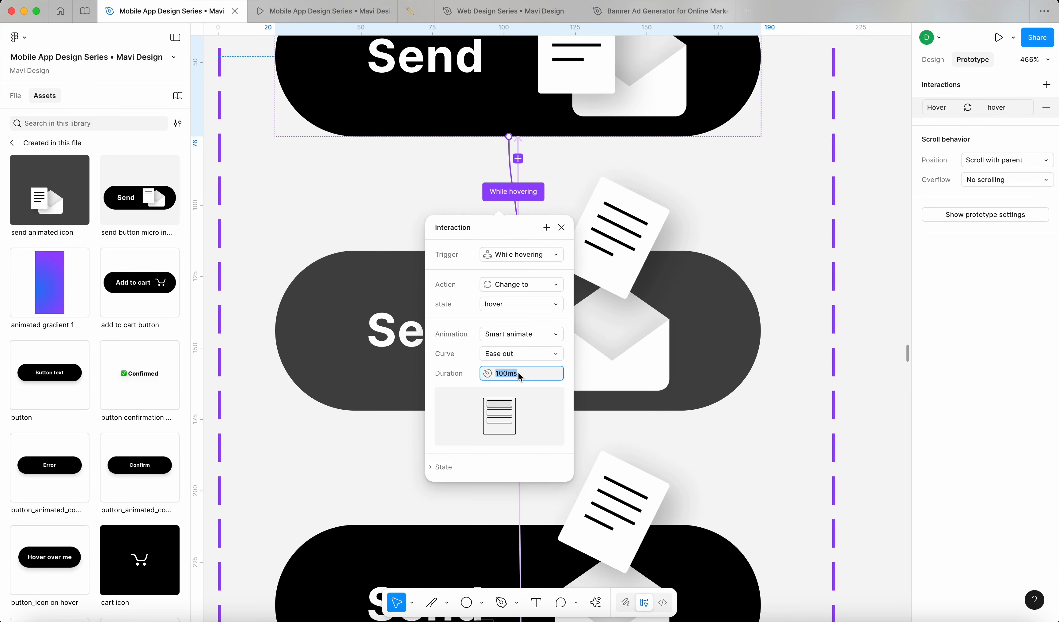
pyautogui.write('150')
pyautogui.press('Return')
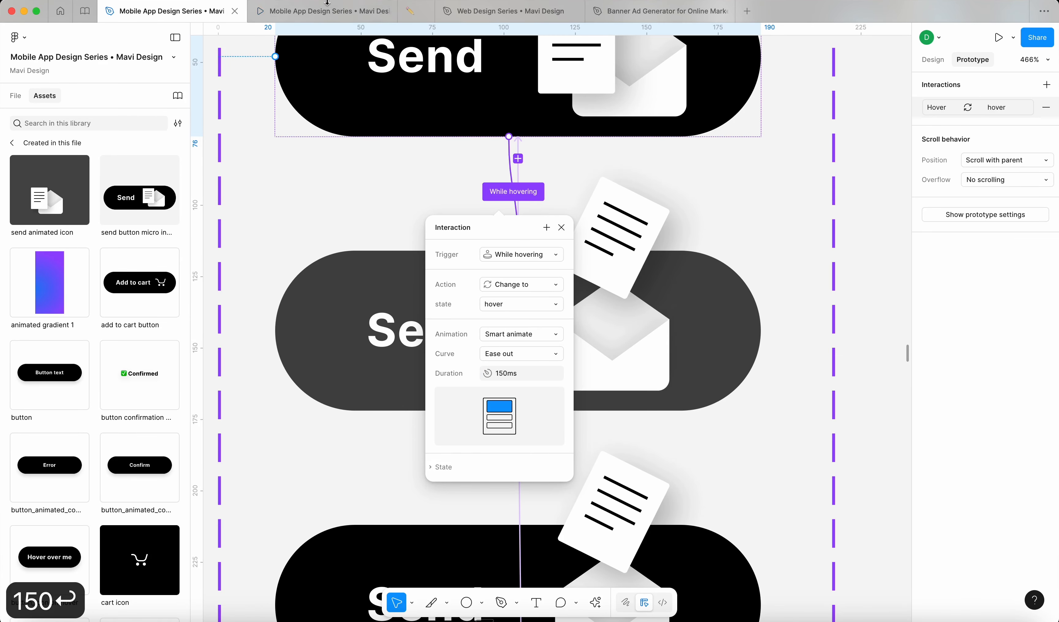
pyautogui.click(338, 11)
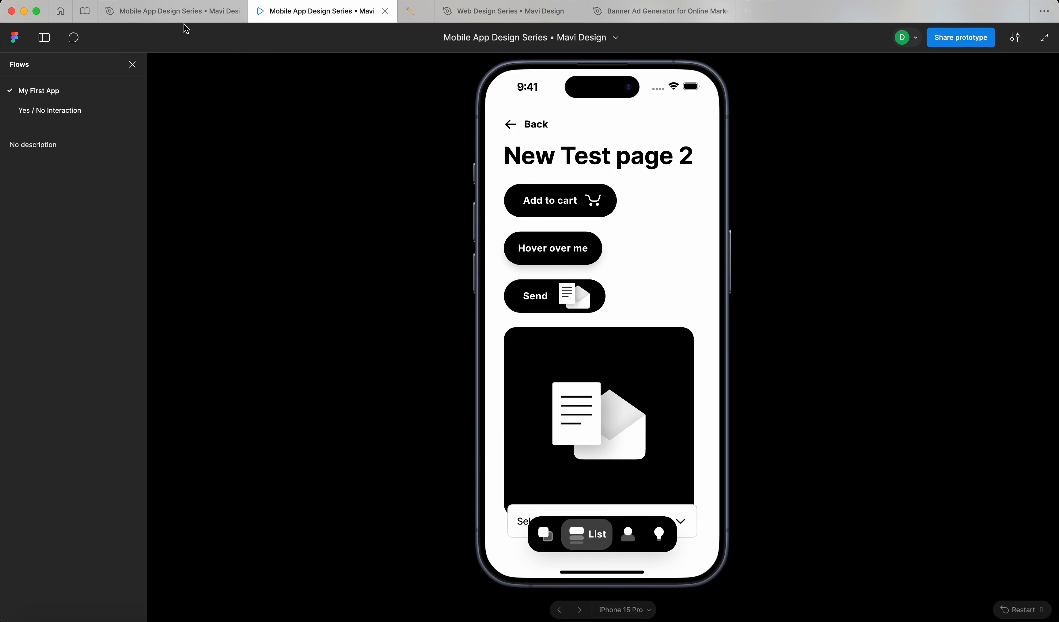
# Step: Scale the Send button on New Test page 2 by 1.5 to 254×84 and preview it
pyautogui.click(180, 11)
pyautogui.scroll(-5, 722, 314)
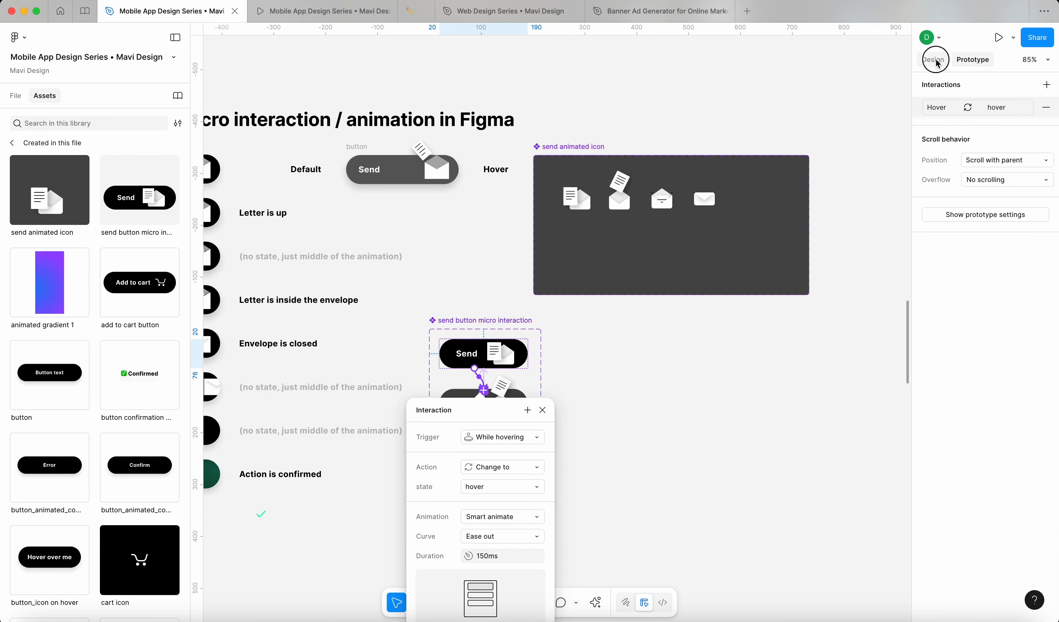
pyautogui.click(934, 59)
pyautogui.scroll(-10, 490, 310)
pyautogui.scroll(10, 560, 348)
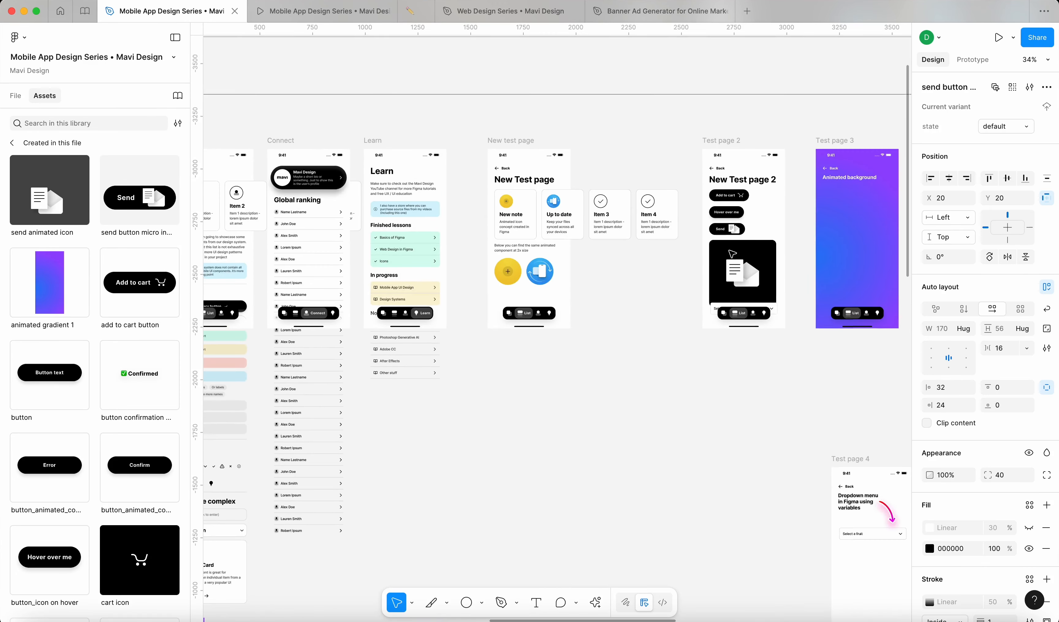
pyautogui.scroll(5, 760, 225)
pyautogui.click(651, 250)
pyautogui.write('k')
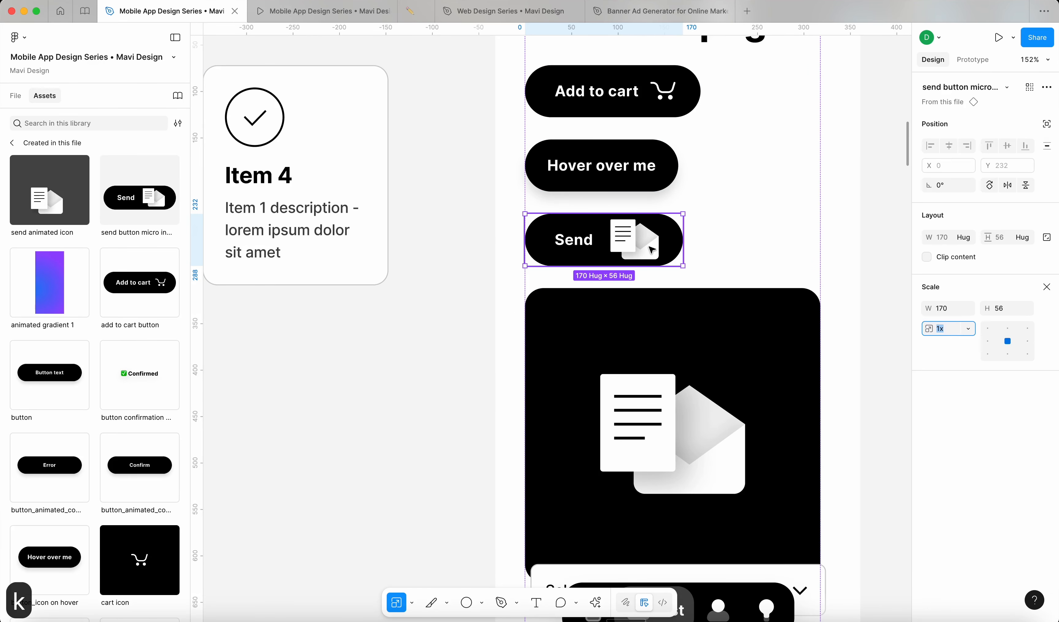
pyautogui.write('1.5')
pyautogui.press('Return')
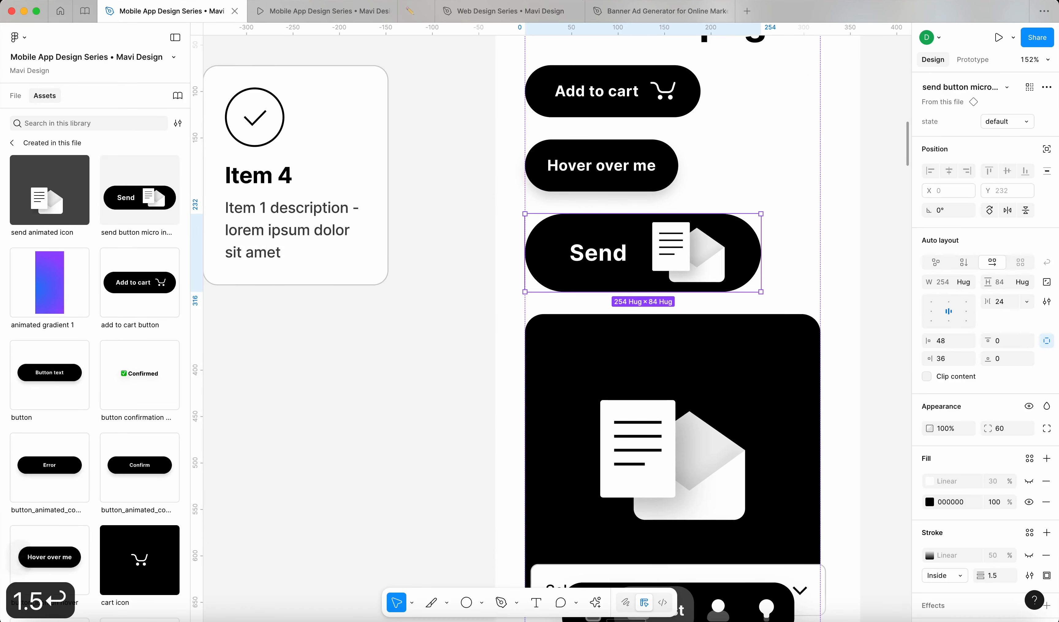
pyautogui.click(418, 322)
pyautogui.click(283, 12)
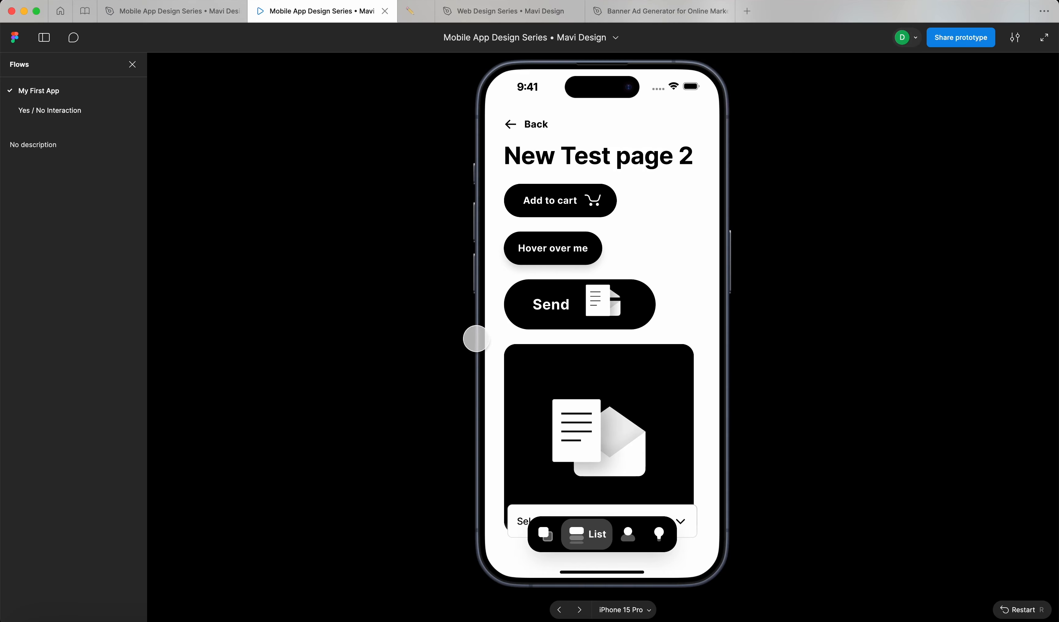
# Step: Restart and reload the prototype on New Test page 2 to replay the enlarged button's animation
pyautogui.press('r')
pyautogui.scroll(-10, 560, 301)
pyautogui.click(580, 438)
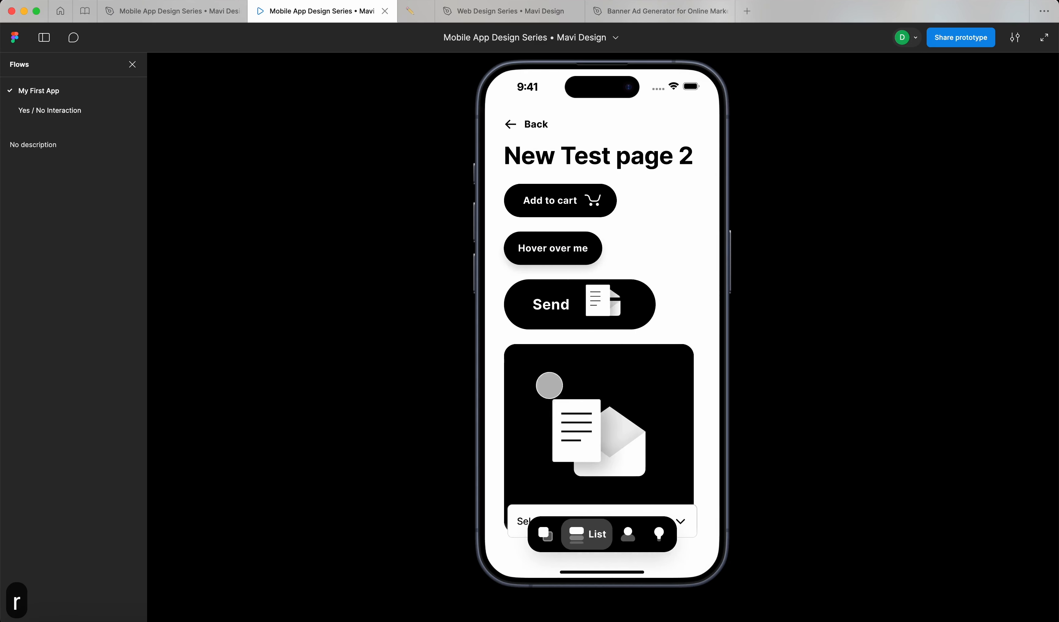
pyautogui.rightClick(300, 9)
pyautogui.click(325, 27)
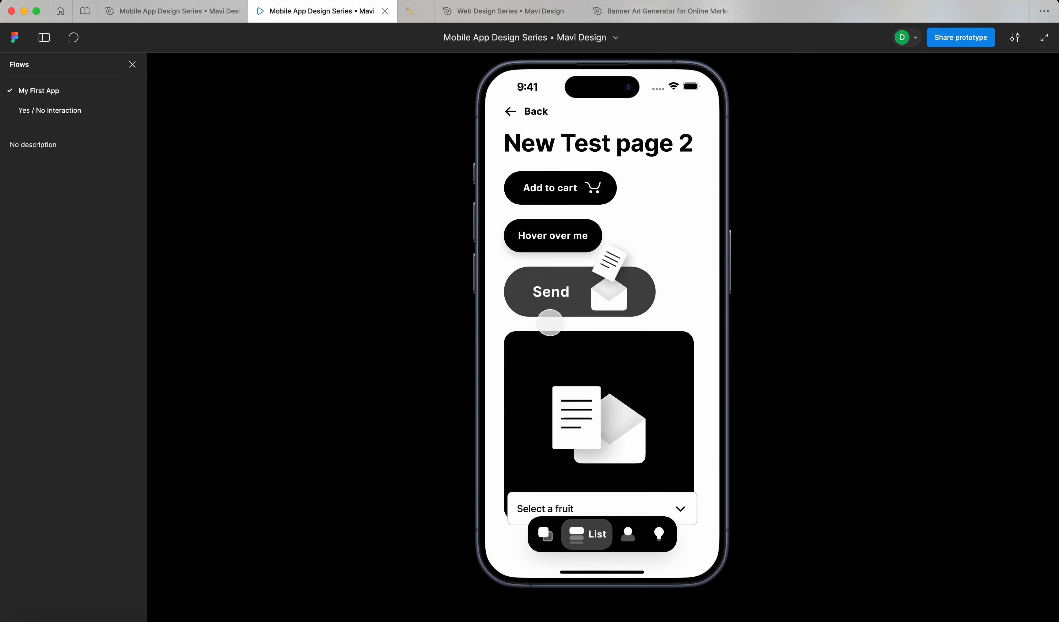
pyautogui.click(154, 11)
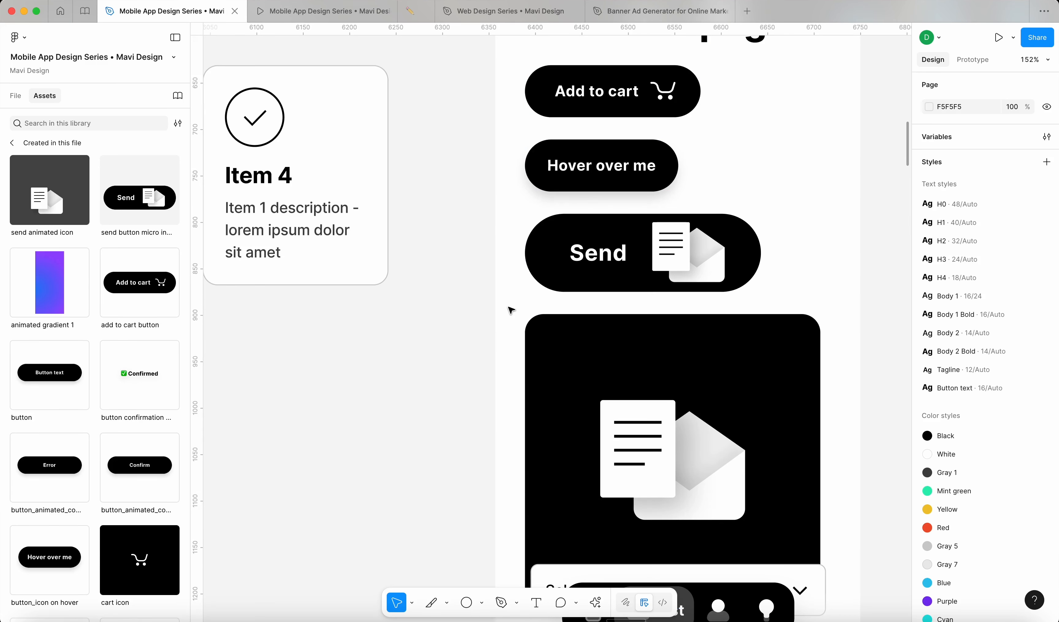
# Step: Set the send button component set's first after-delay transition delay to 200ms
pyautogui.scroll(-10, 511, 310)
pyautogui.click(456, 267)
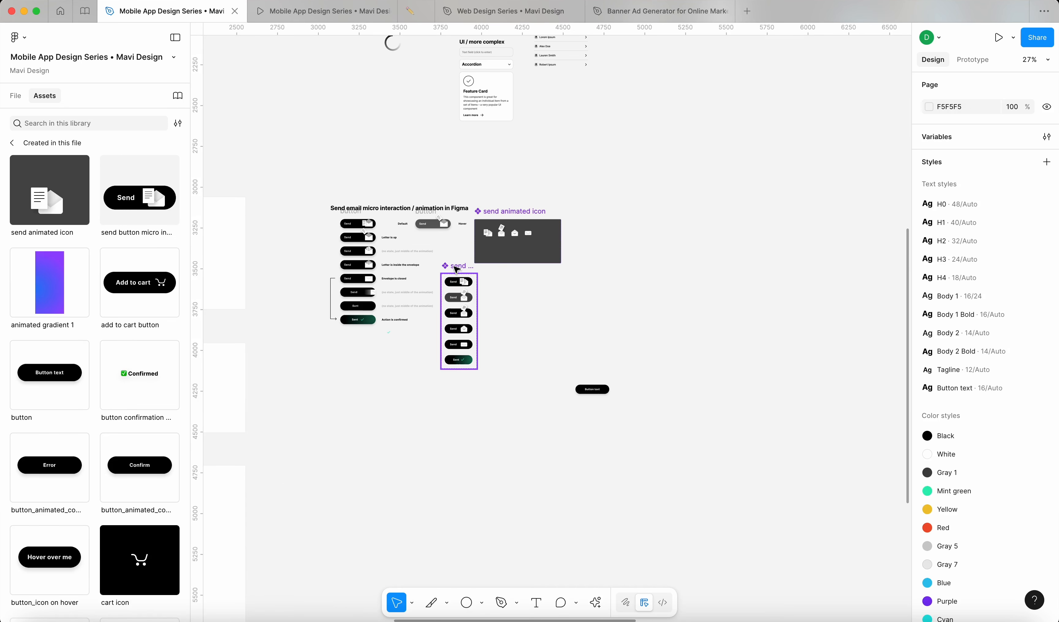
pyautogui.scroll(5, 447, 299)
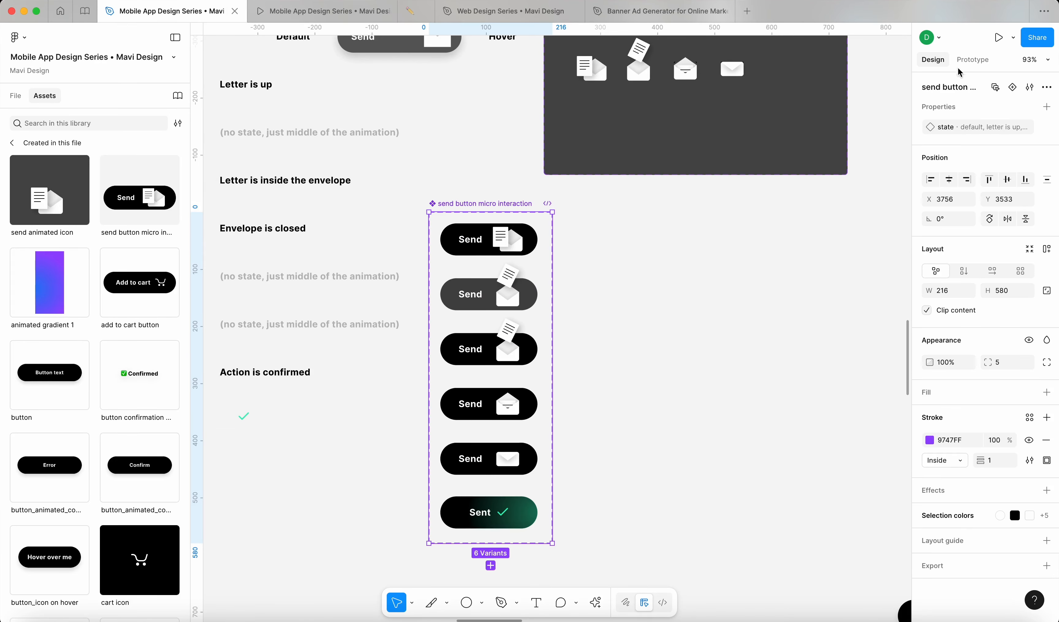
pyautogui.hotkey('shift', 'e')
pyautogui.scroll(5, 478, 312)
pyautogui.scroll(-5, 475, 395)
pyautogui.scroll(3, 476, 396)
pyautogui.click(619, 240)
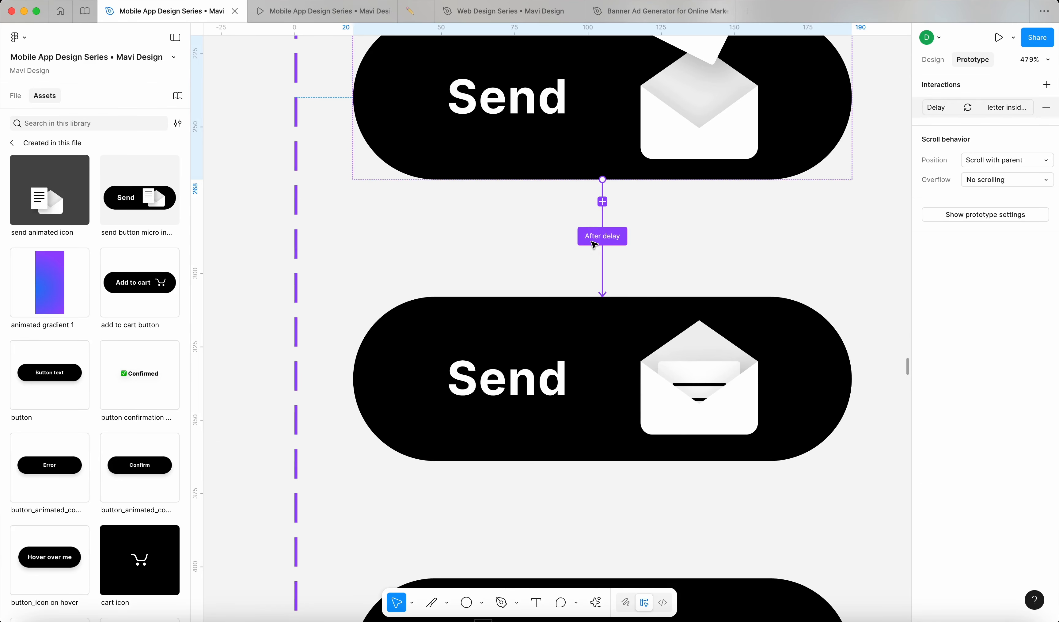
pyautogui.scroll(-3, 544, 224)
pyautogui.scroll(-3, 545, 225)
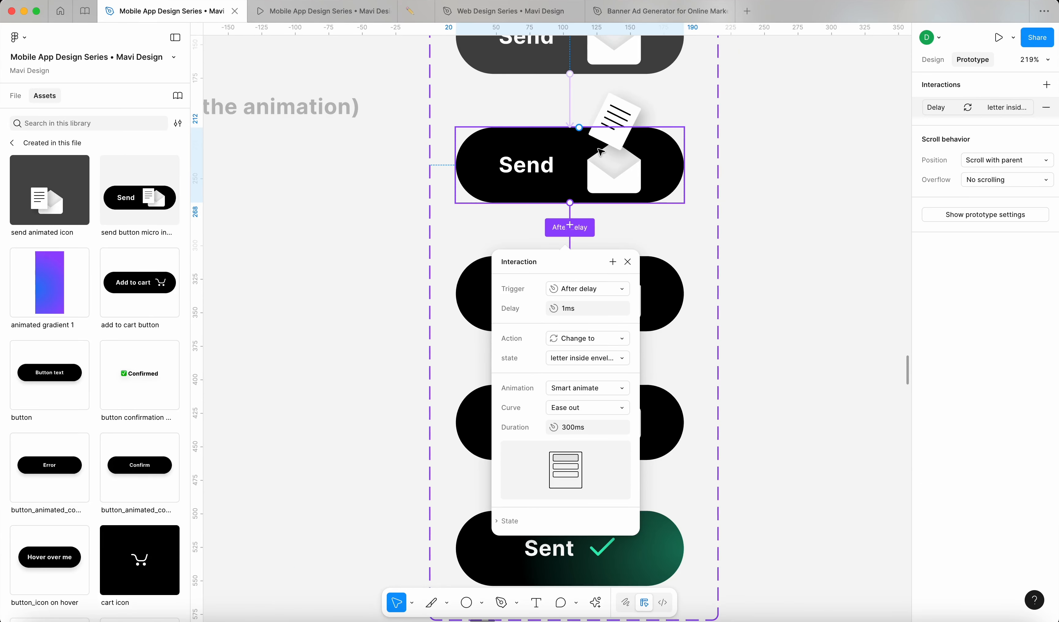
pyautogui.click(585, 312)
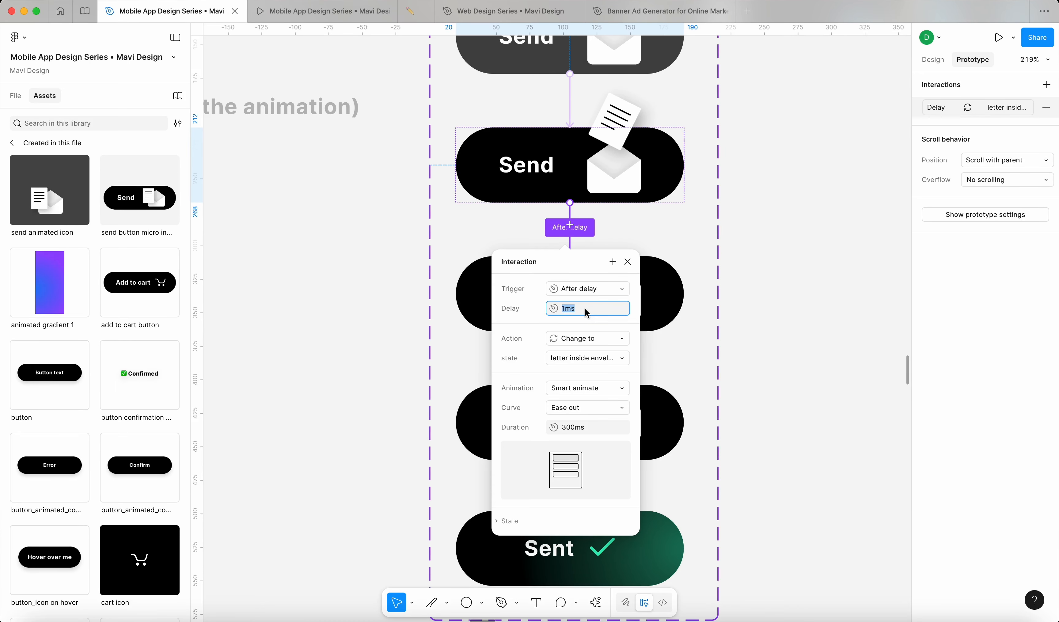
pyautogui.write('200')
pyautogui.press('Return')
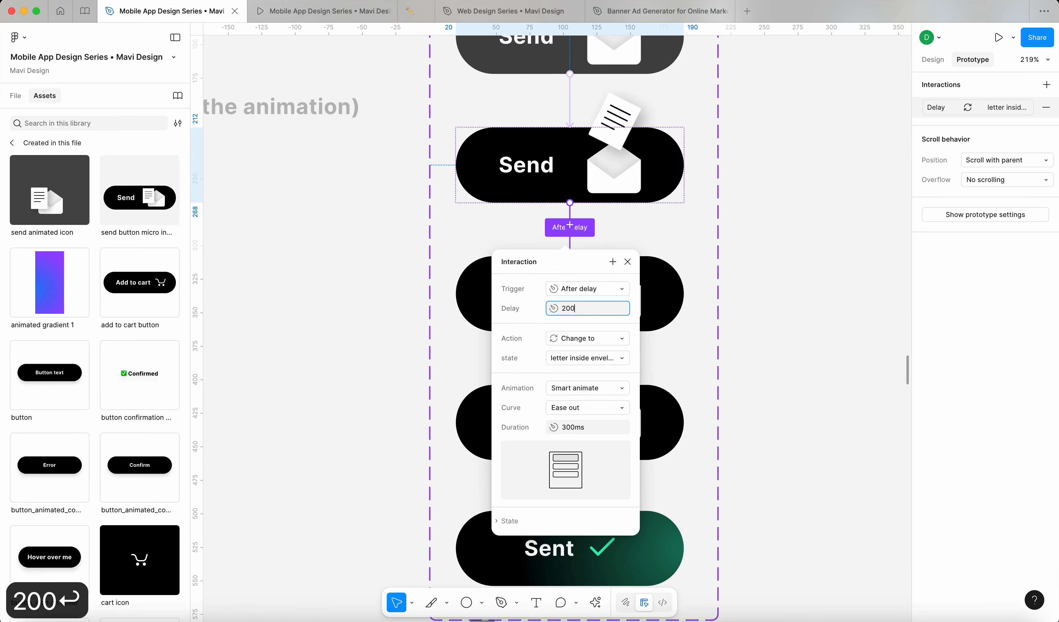
pyautogui.click(756, 324)
# Step: Set the after-delay transition leading to 'envelope is closed' to wait 200ms
pyautogui.click(677, 304)
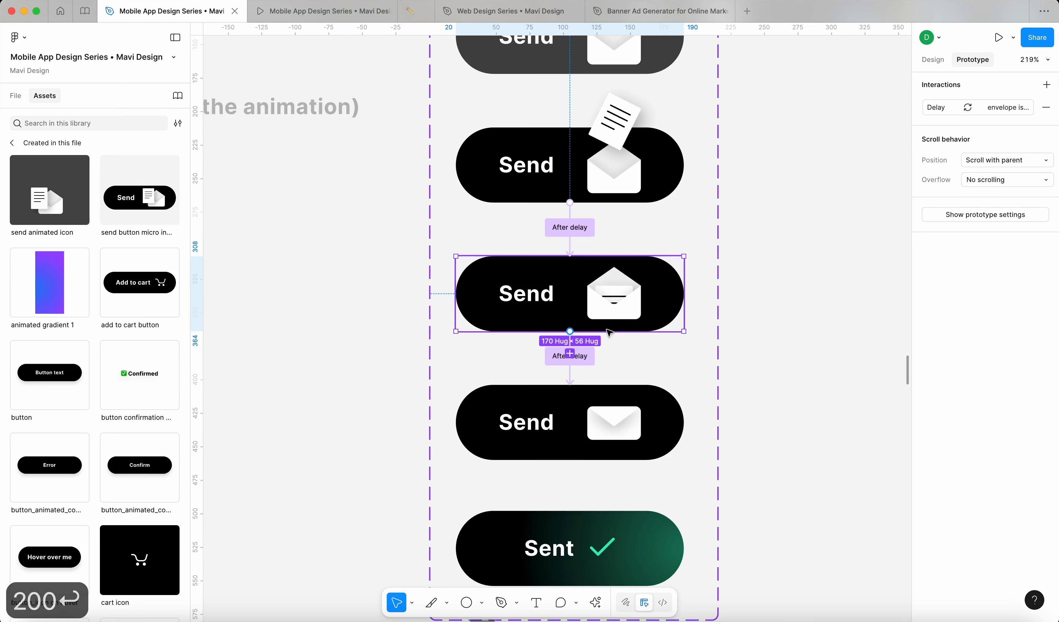
pyautogui.click(551, 364)
pyautogui.click(573, 444)
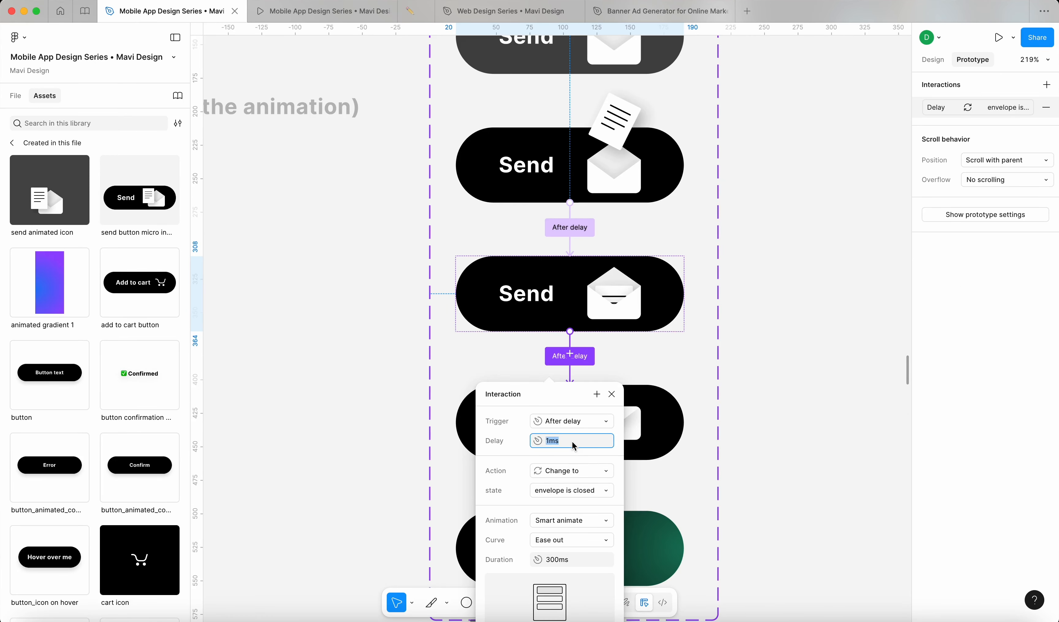
pyautogui.write('200')
pyautogui.press('Return')
pyautogui.click(796, 454)
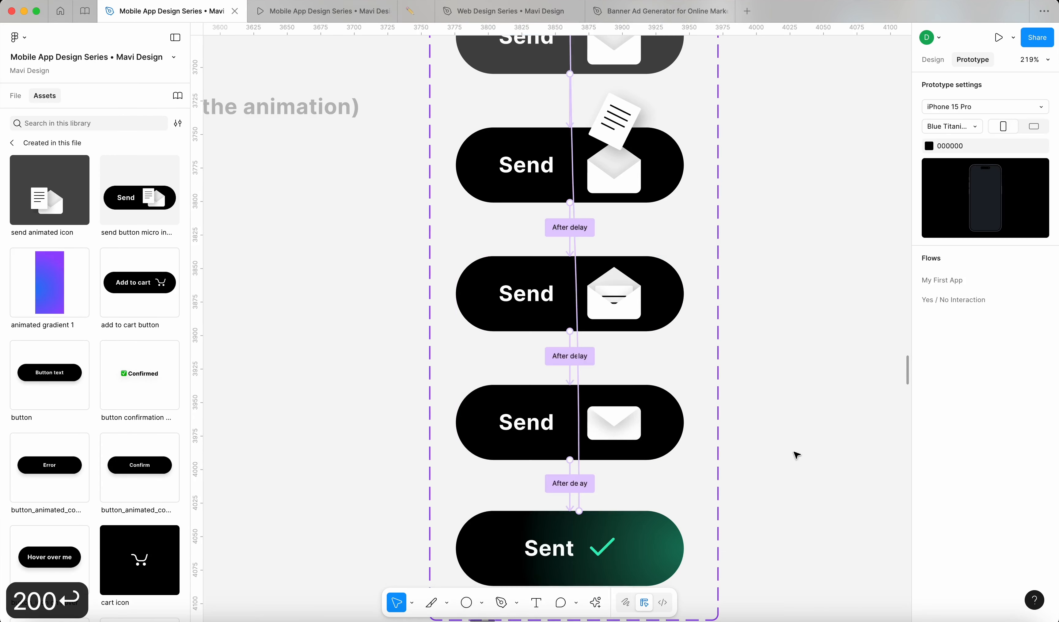
# Step: Set the after-delay transition leading to the Sent state to 200ms and preview the prototype
pyautogui.scroll(-3, 797, 455)
pyautogui.click(598, 350)
pyautogui.click(578, 389)
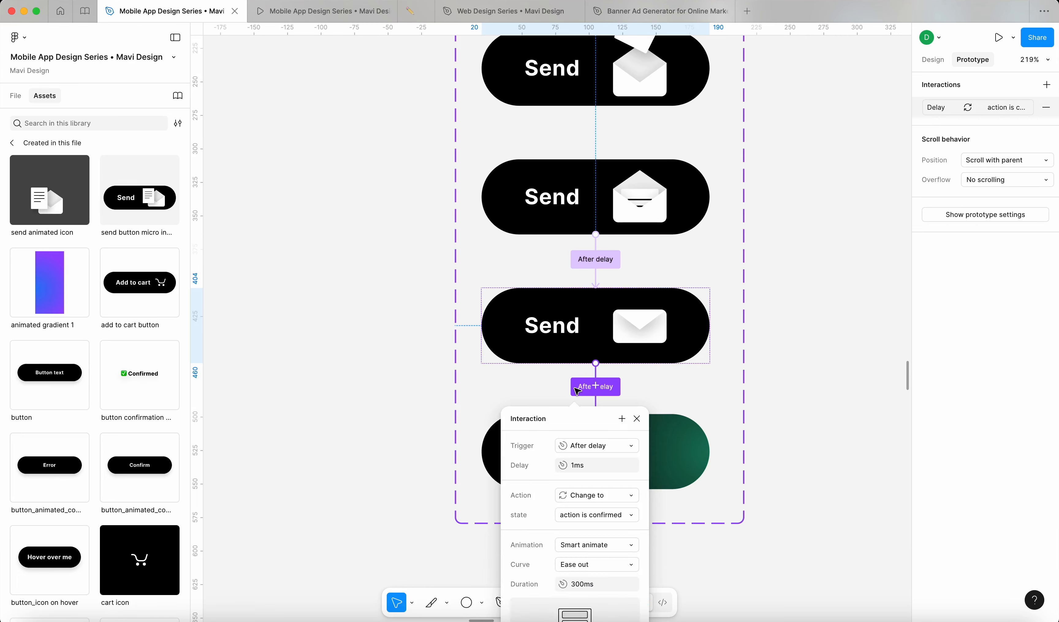
pyautogui.click(595, 468)
pyautogui.write('200')
pyautogui.press('Return')
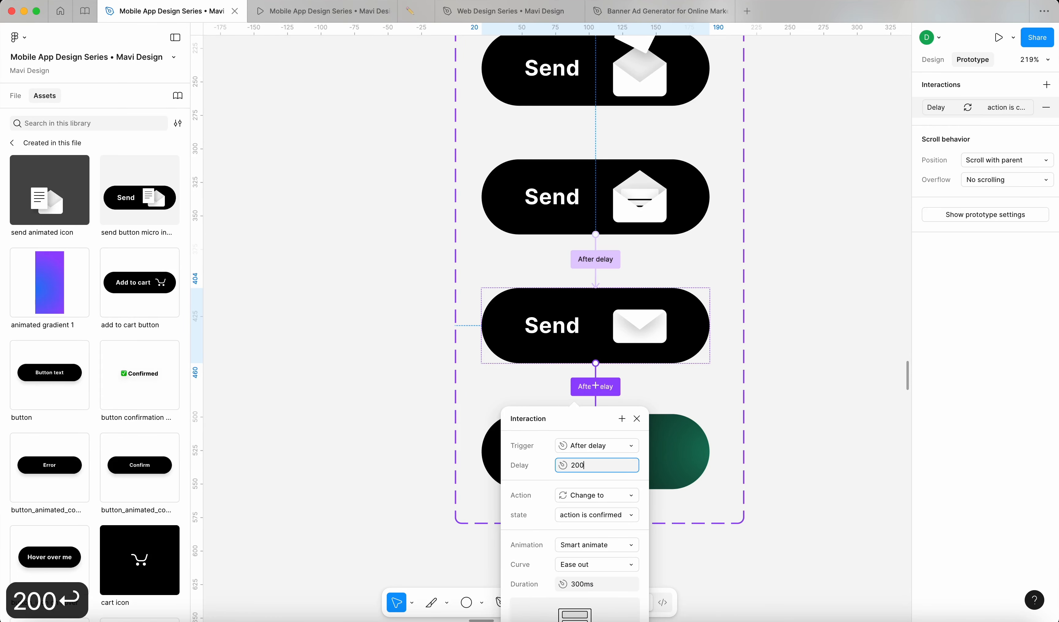
pyautogui.click(383, 166)
pyautogui.click(315, 12)
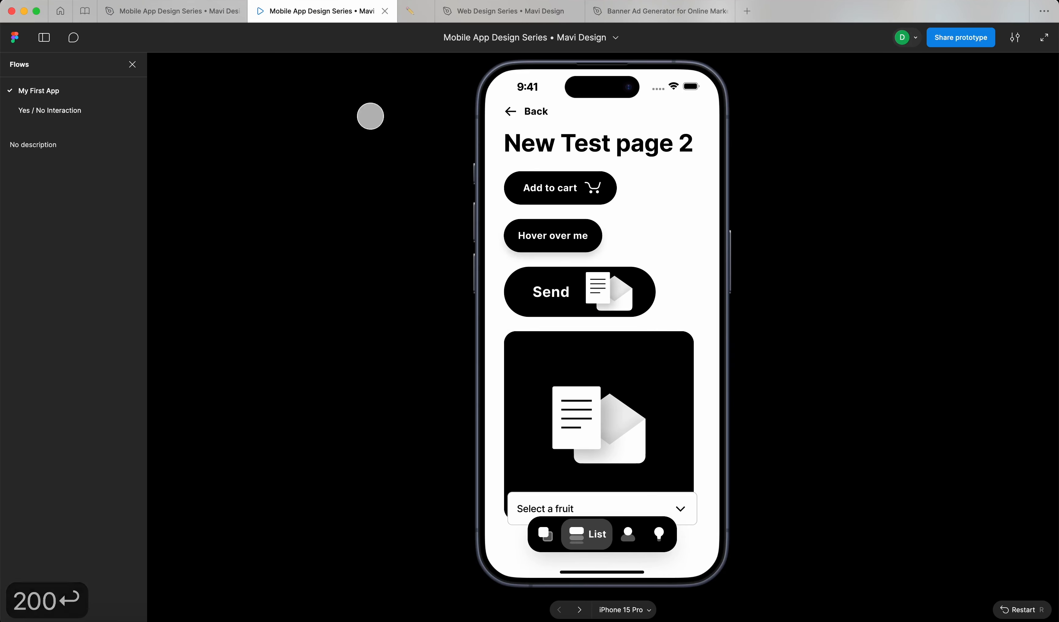
# Step: Repeatedly replay the Send button's letter-into-envelope animation to green Sent and back to Send
pyautogui.click(543, 304)
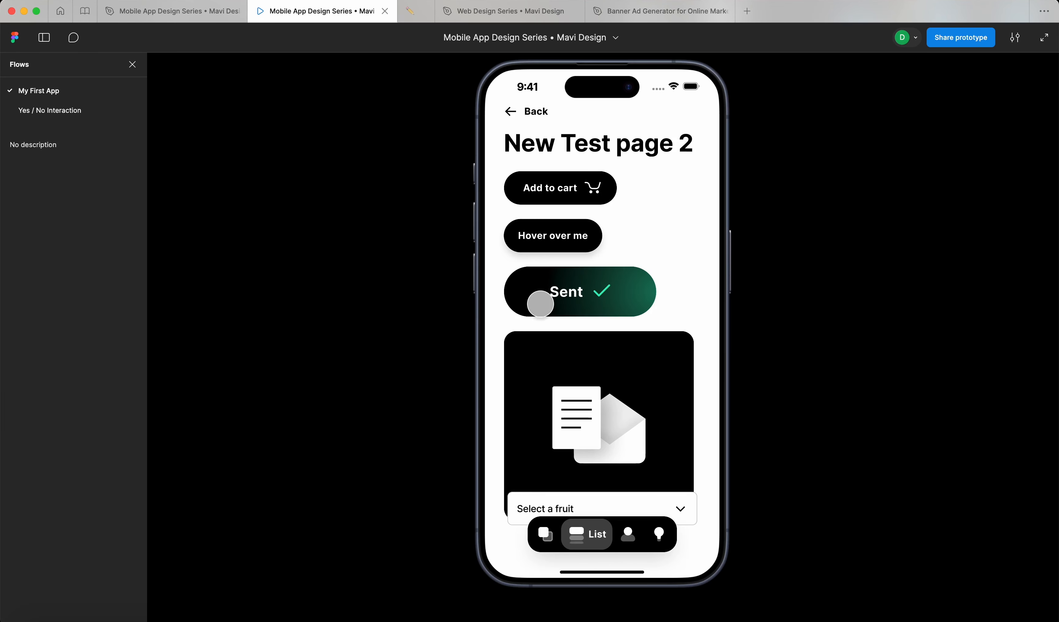
pyautogui.click(536, 300)
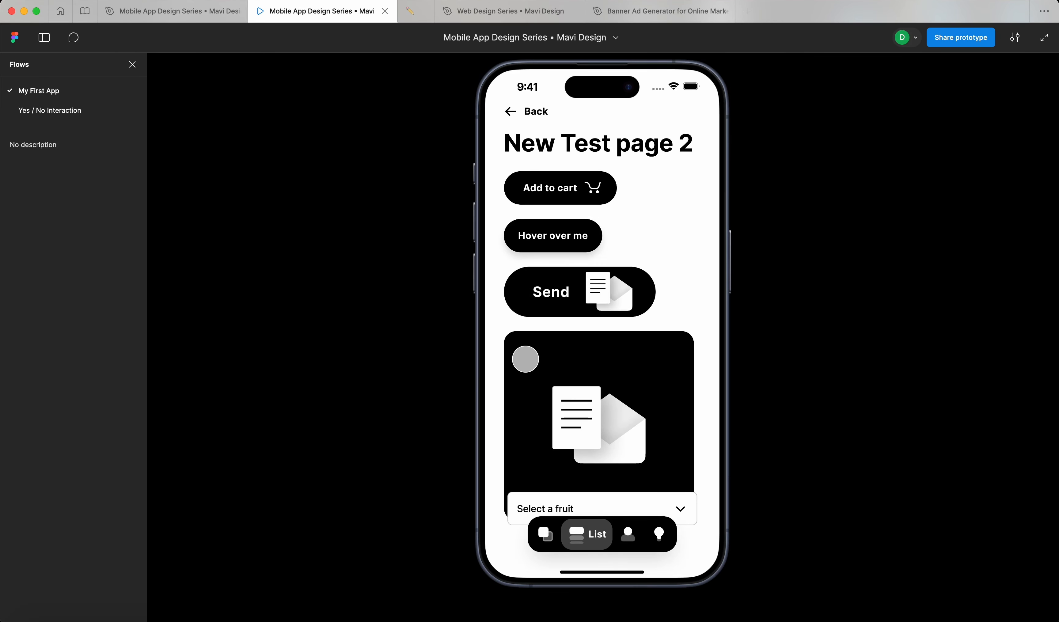
pyautogui.scroll(1, 542, 347)
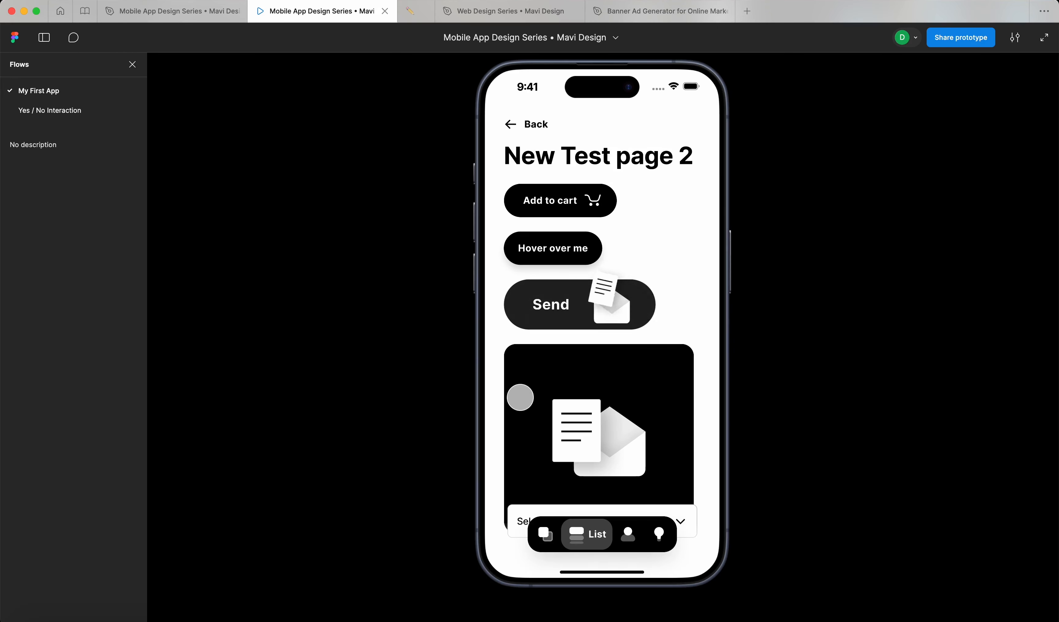
pyautogui.click(533, 315)
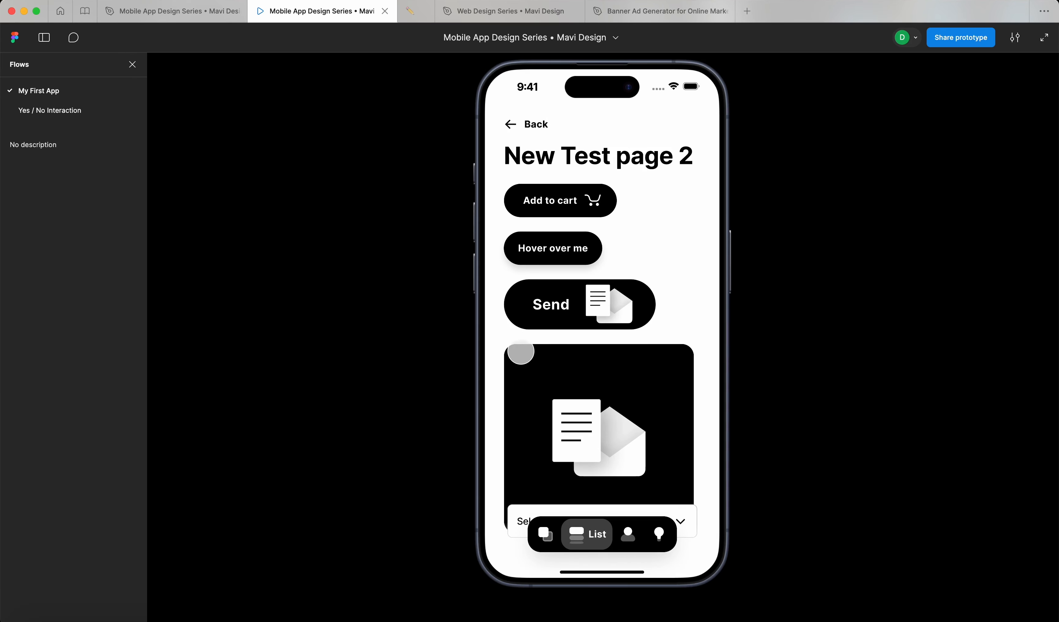
pyautogui.click(559, 292)
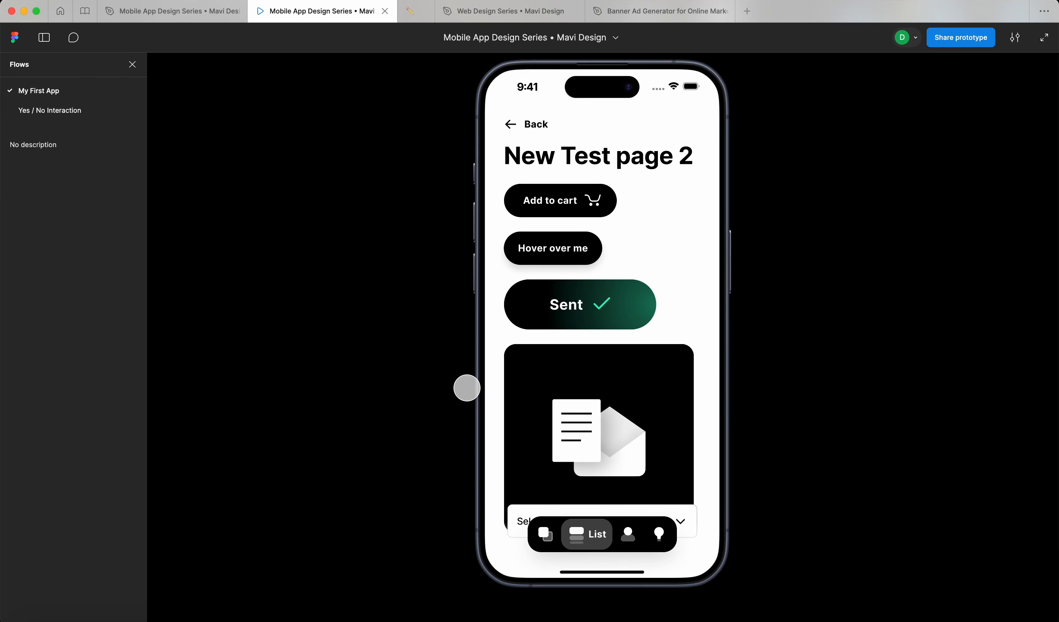
pyautogui.click(530, 310)
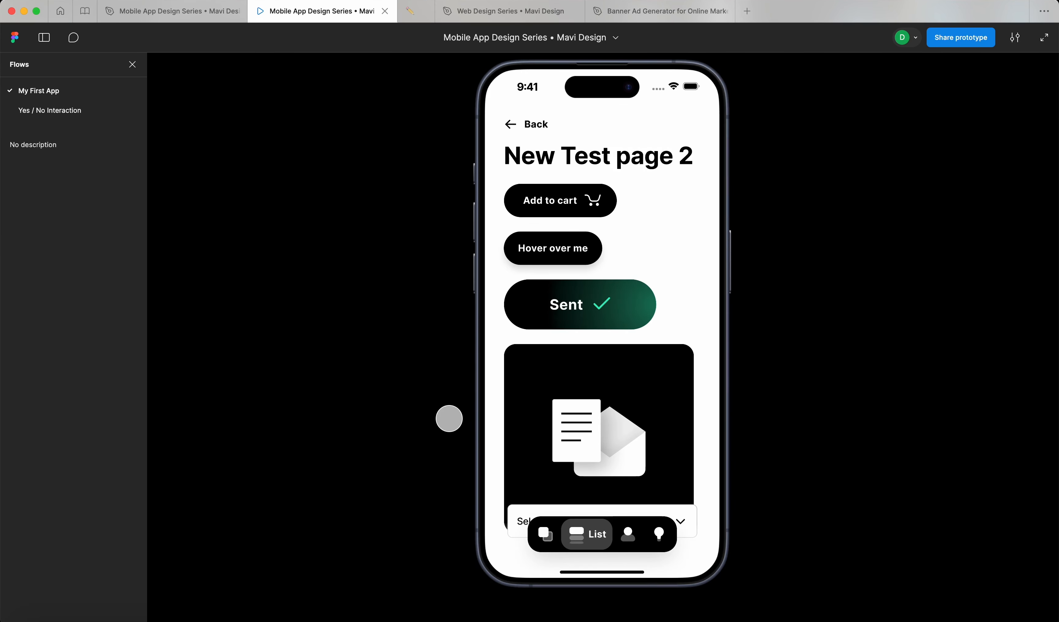
pyautogui.click(570, 300)
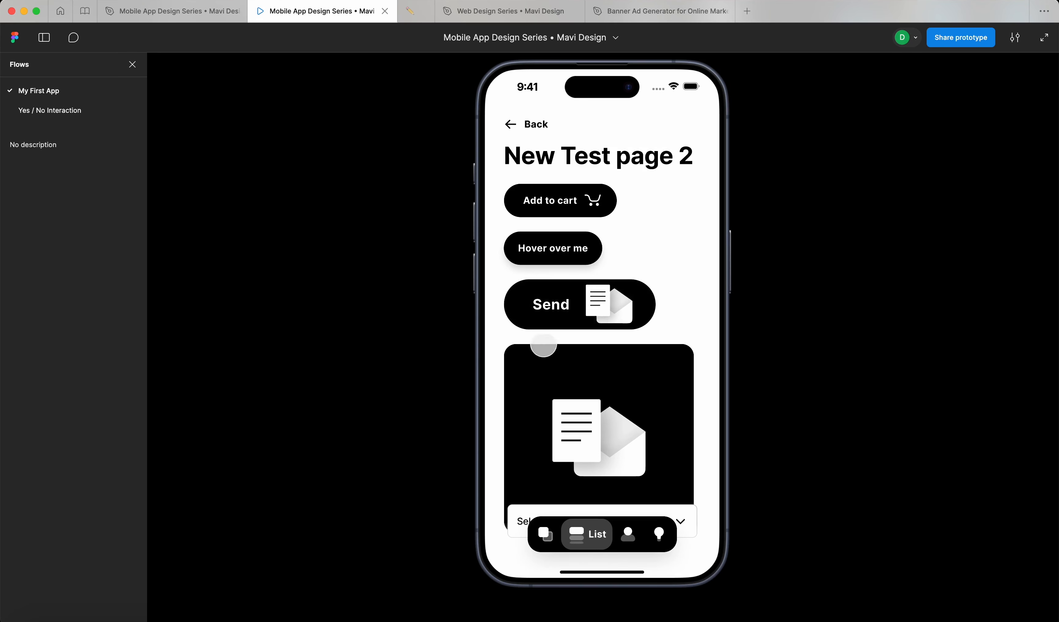
pyautogui.click(556, 317)
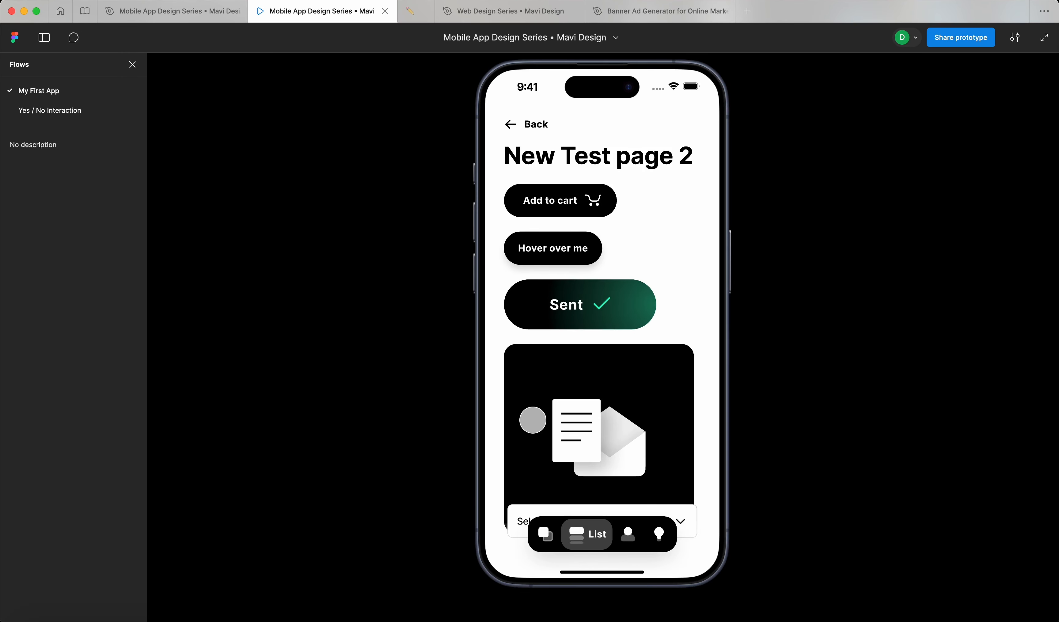
pyautogui.click(560, 303)
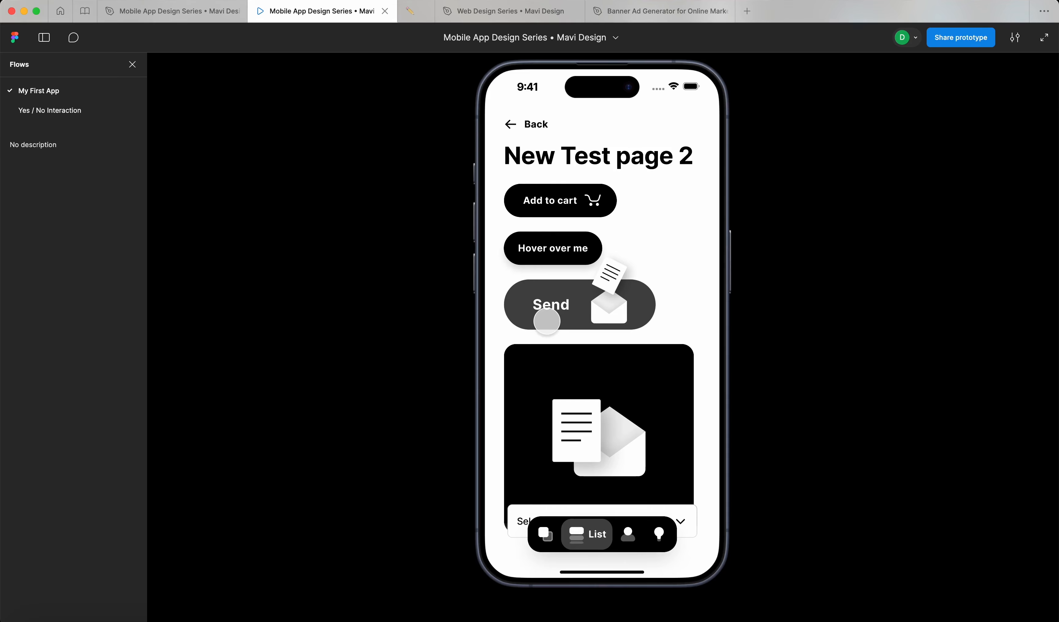
pyautogui.click(547, 320)
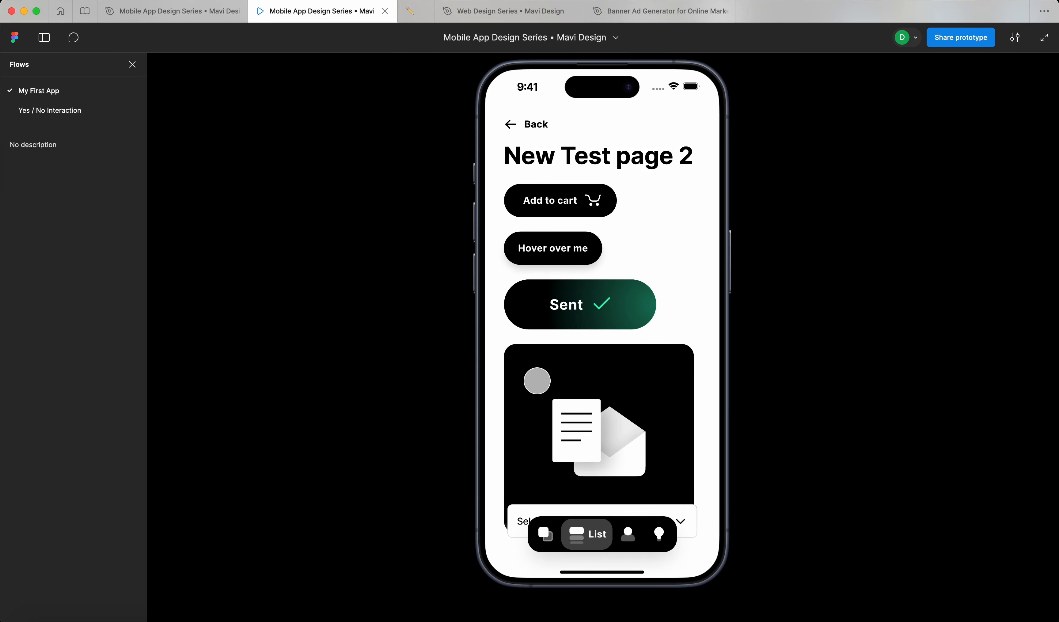
pyautogui.click(545, 302)
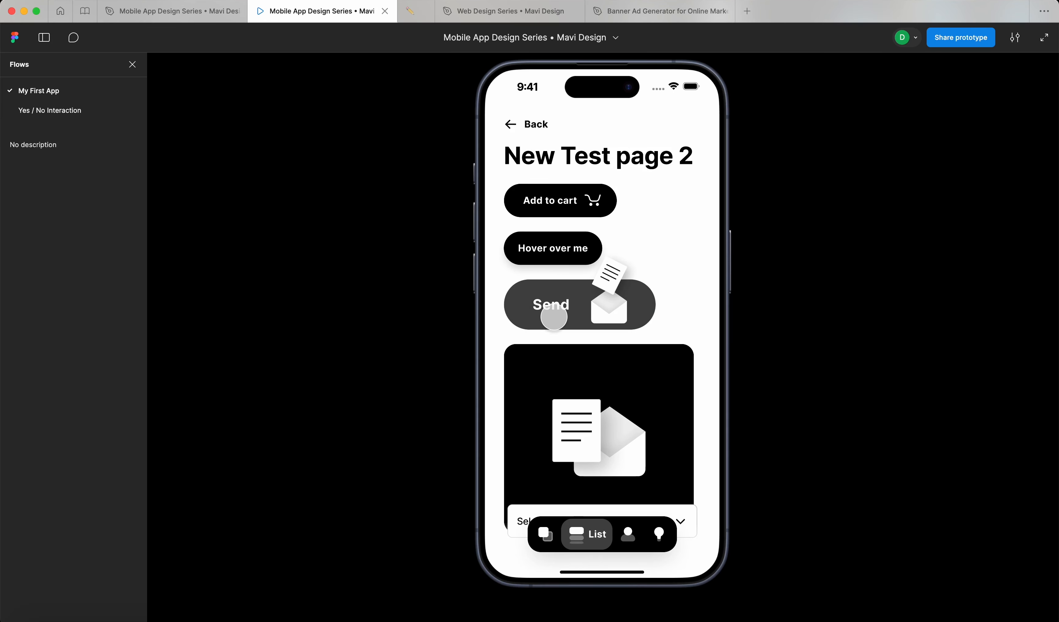
pyautogui.click(539, 320)
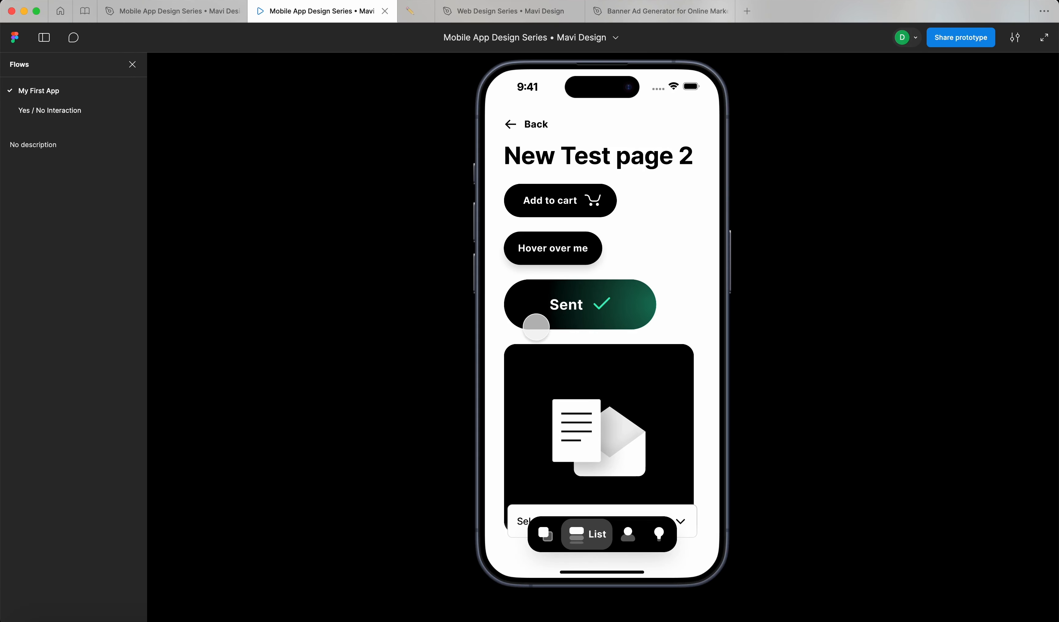
pyautogui.click(525, 319)
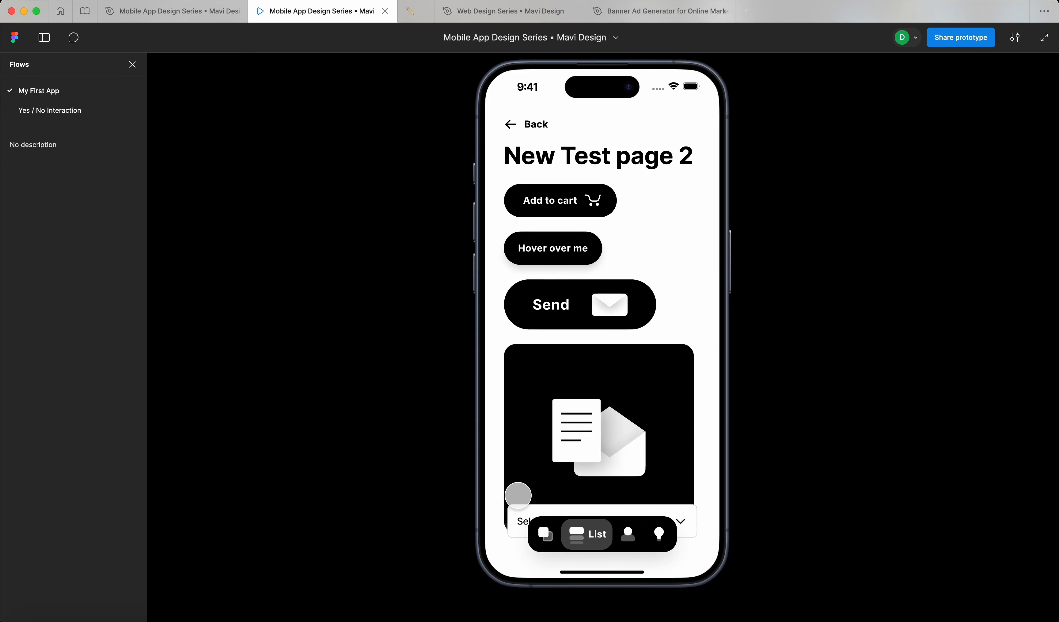
pyautogui.click(509, 309)
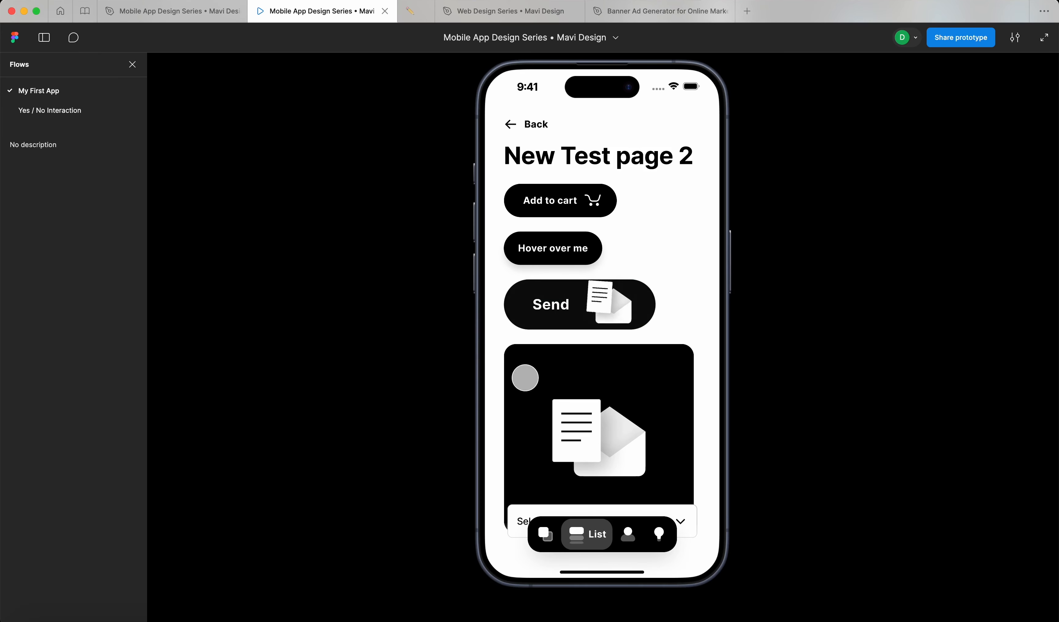
pyautogui.click(534, 315)
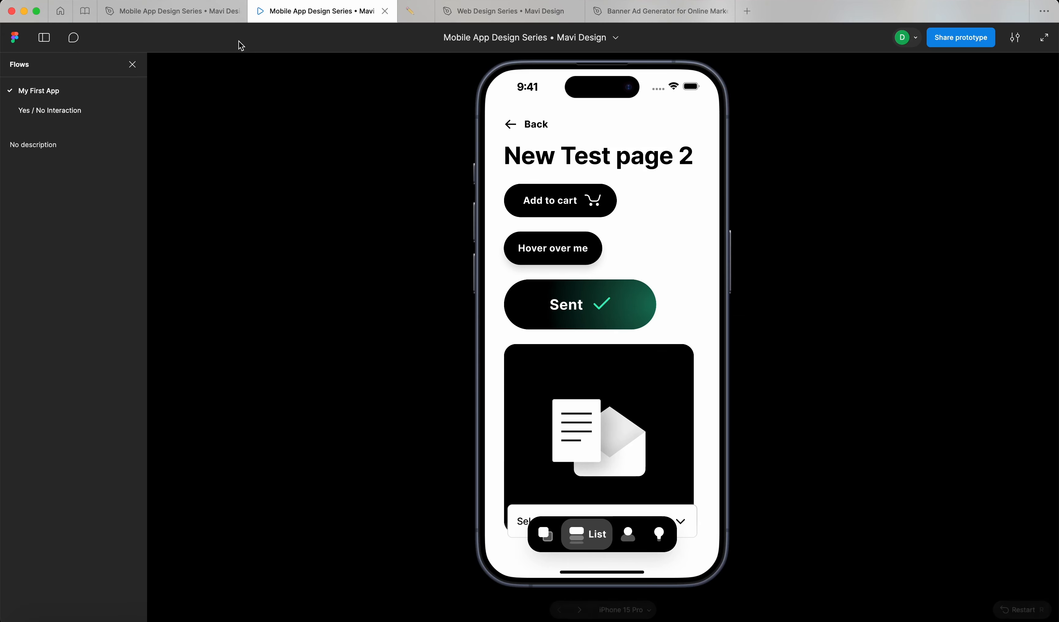
pyautogui.click(177, 15)
# Step: Show design properties, zoom out on the canvas, and return to the New Test page 2 prototype
pyautogui.click(933, 60)
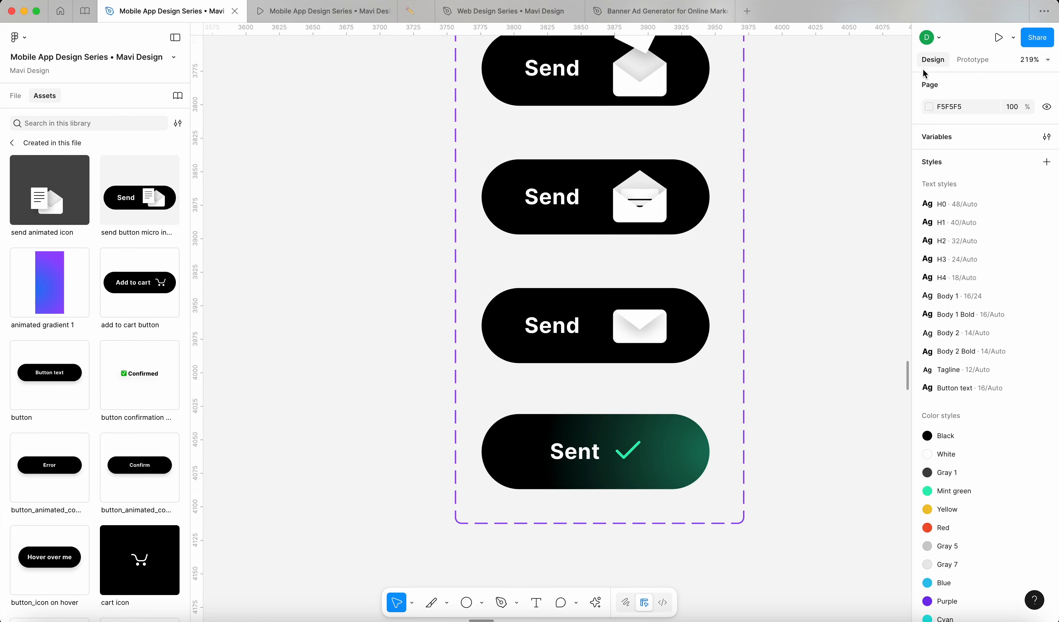
pyautogui.scroll(-15, 855, 193)
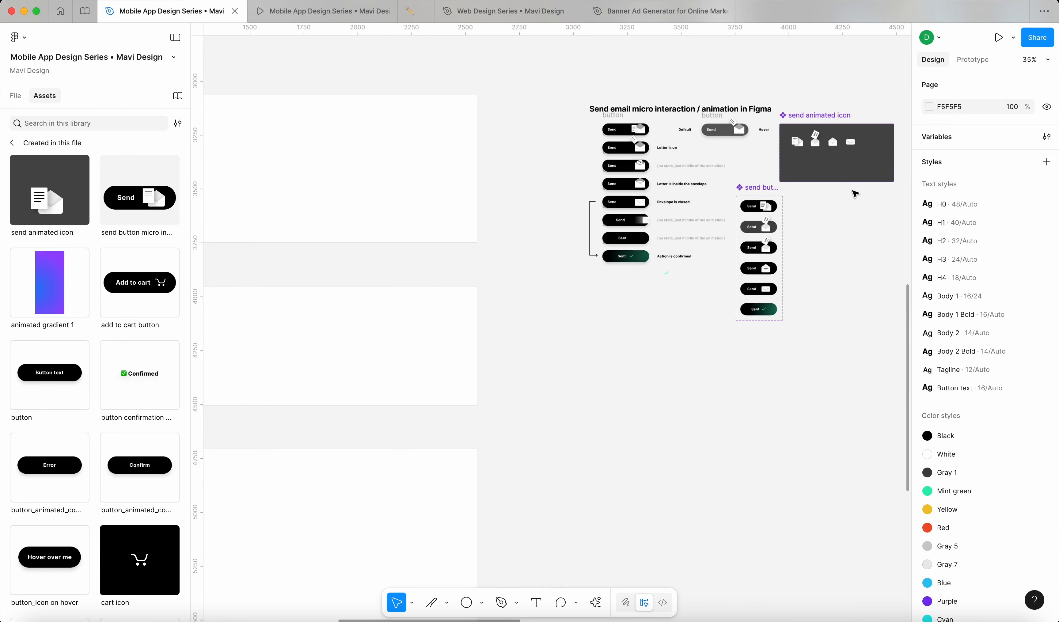
pyautogui.scroll(-5, 855, 194)
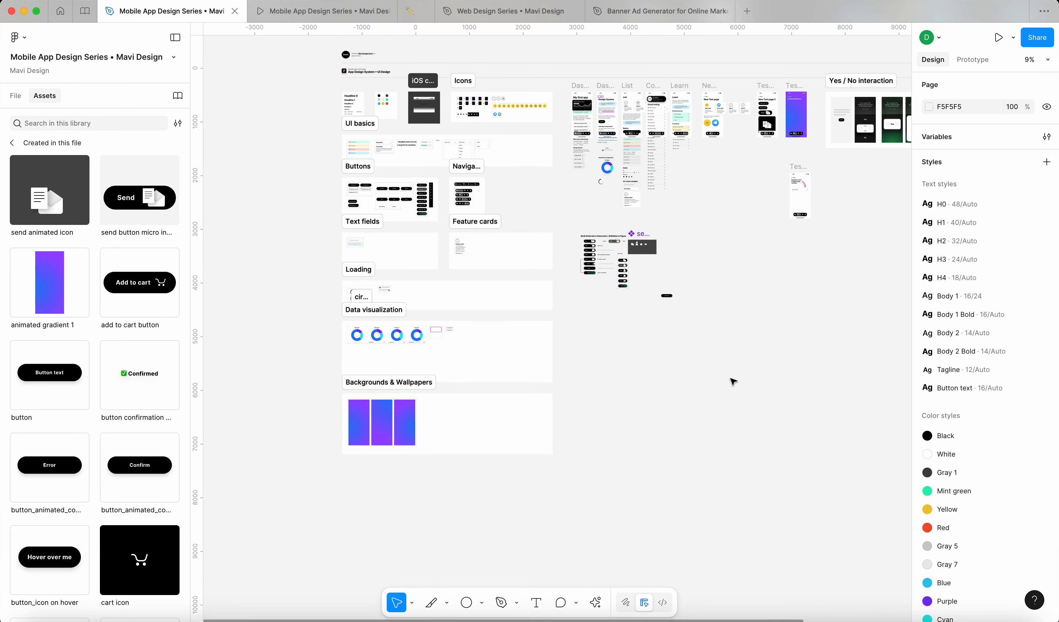
pyautogui.click(295, 11)
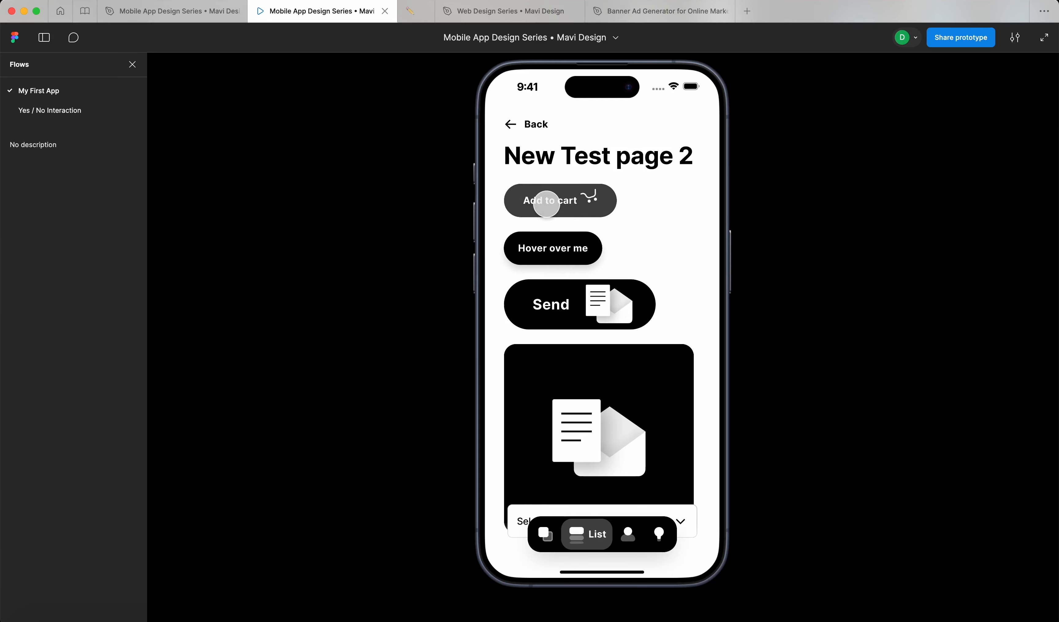
pyautogui.click(547, 204)
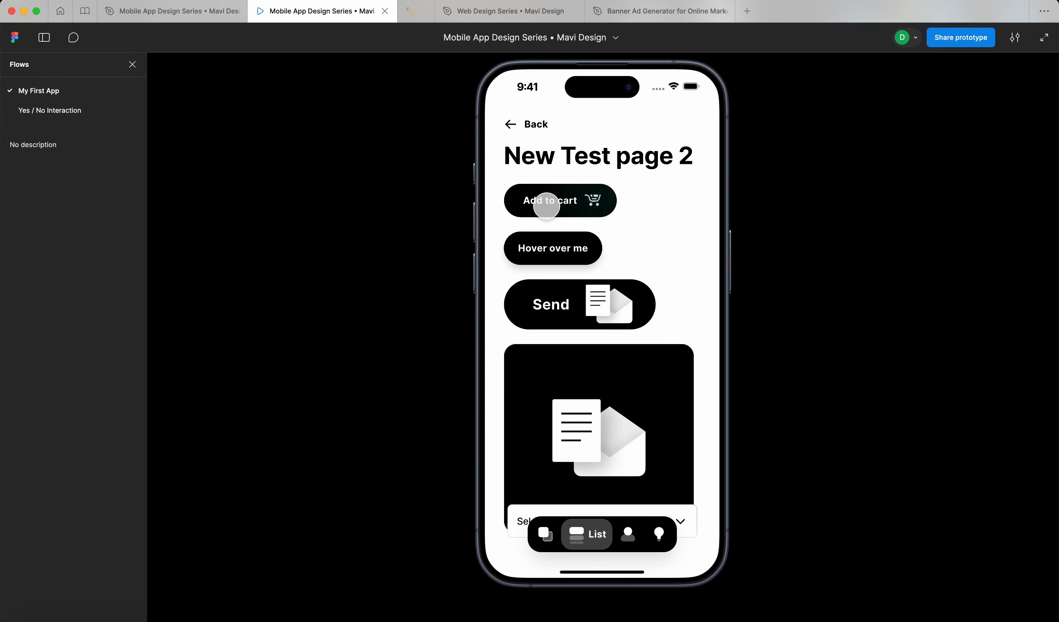
pyautogui.click(547, 206)
pyautogui.scroll(-1, 554, 359)
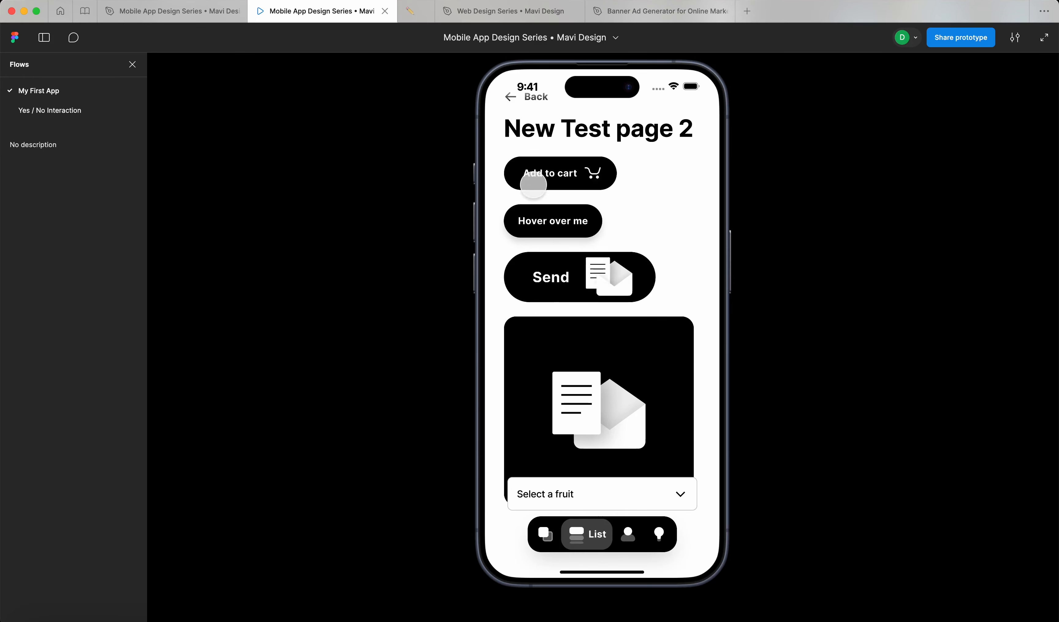
pyautogui.scroll(1, 522, 127)
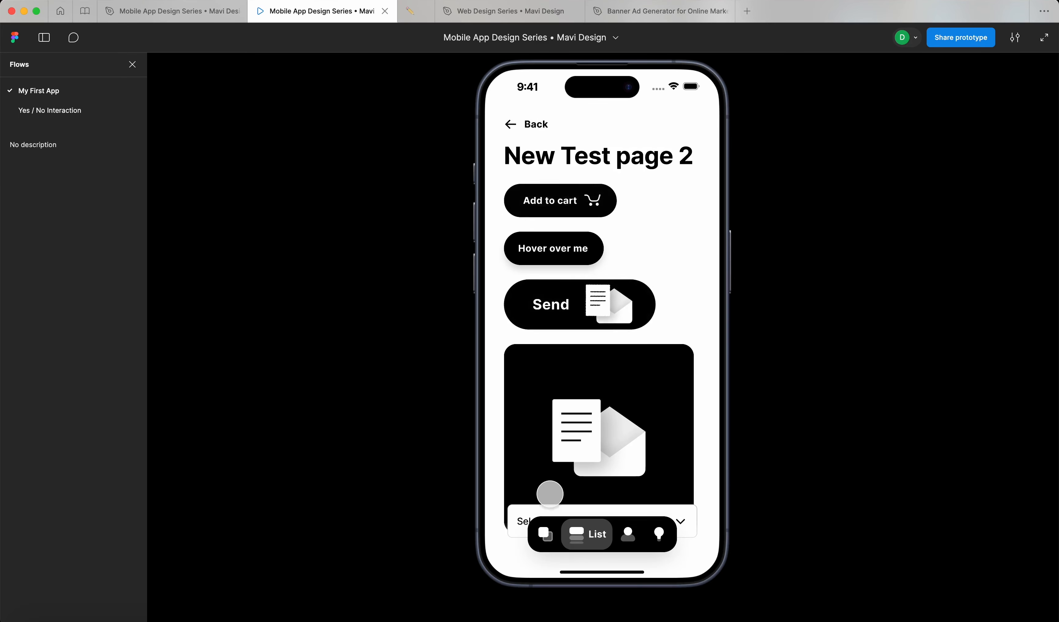
pyautogui.click(546, 533)
pyautogui.scroll(-10, 600, 484)
pyautogui.click(579, 367)
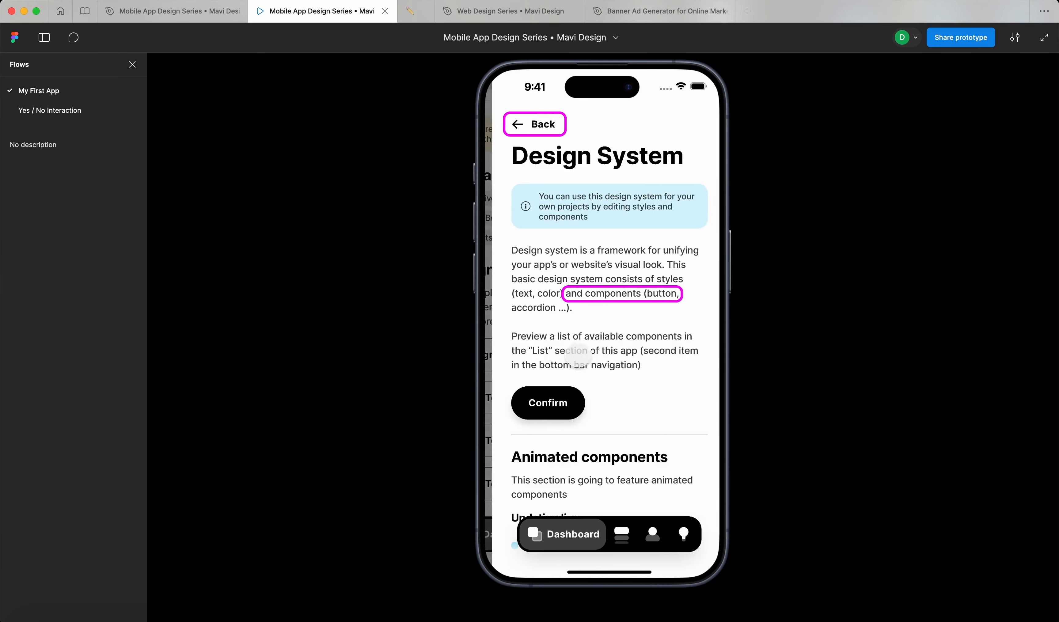
pyautogui.scroll(-10, 624, 378)
pyautogui.click(647, 323)
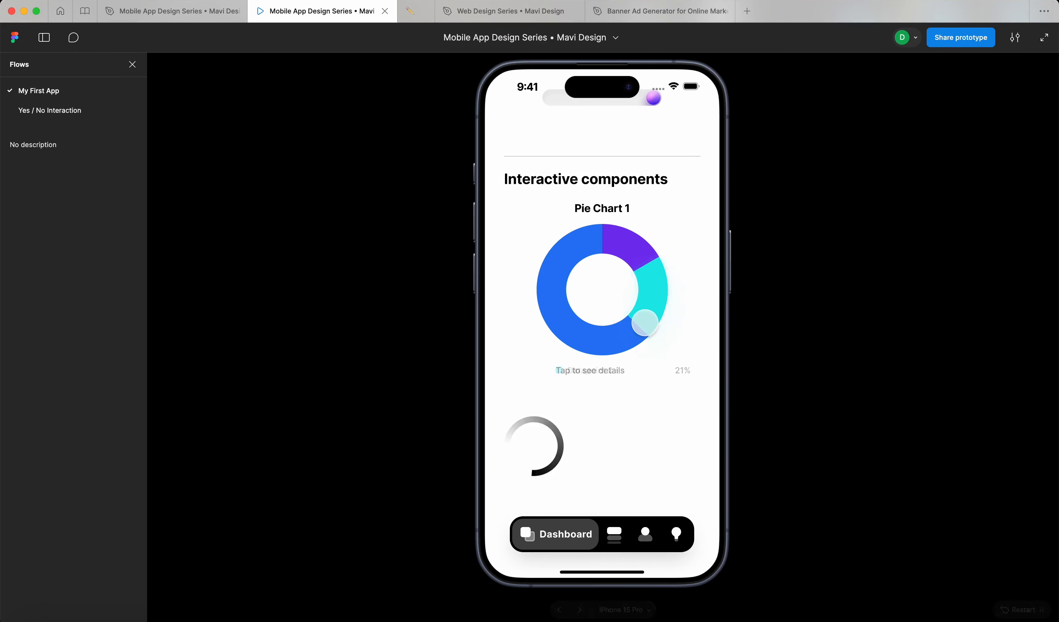
pyautogui.click(595, 339)
pyautogui.click(647, 298)
pyautogui.click(614, 340)
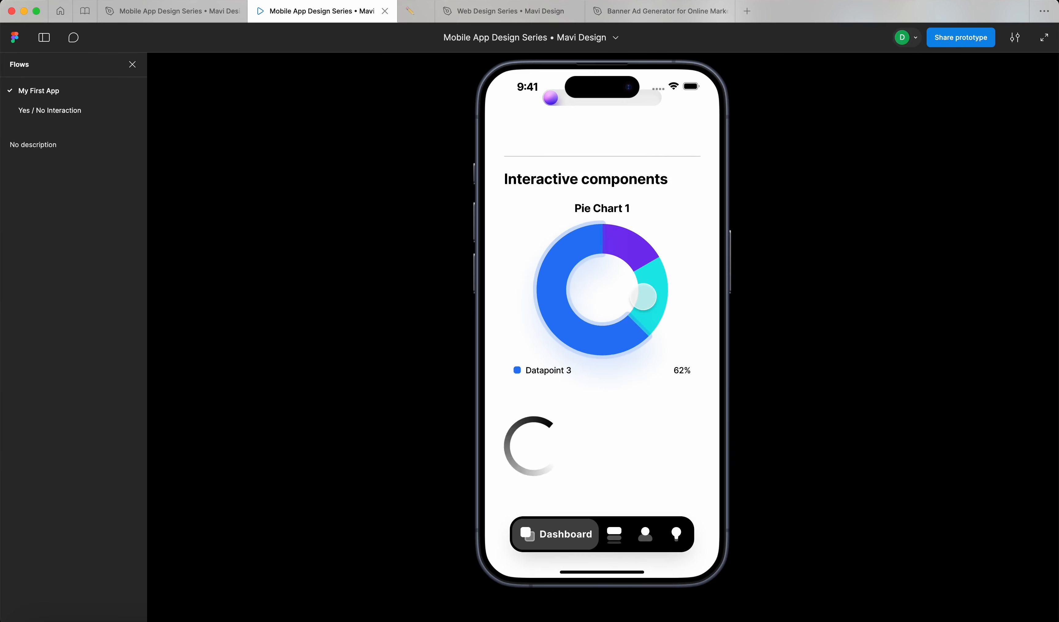
pyautogui.click(644, 294)
pyautogui.scroll(5, 611, 530)
pyautogui.click(611, 530)
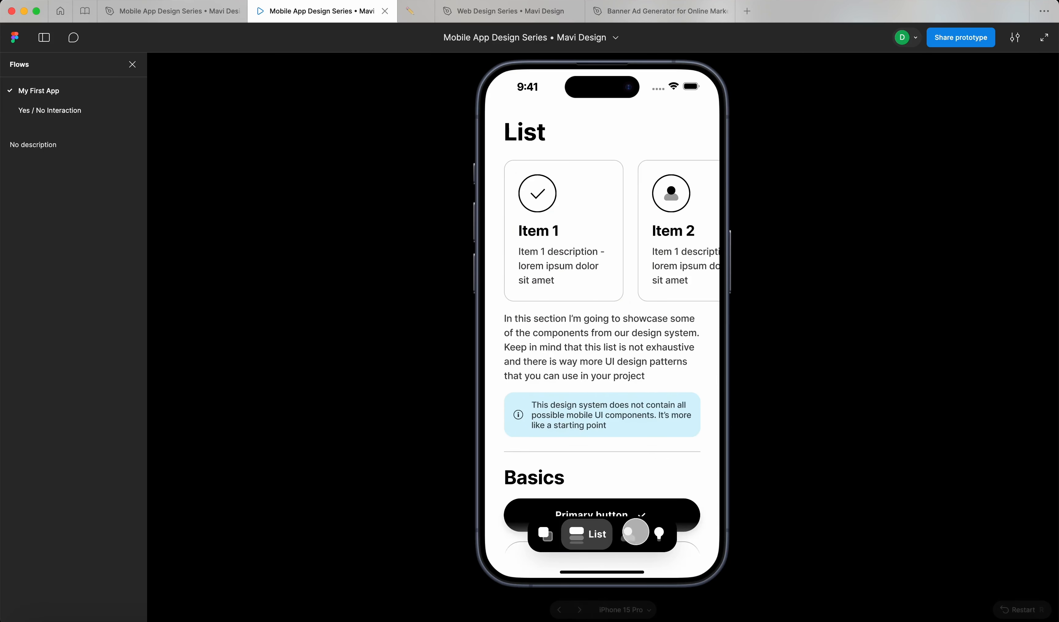
pyautogui.click(636, 532)
pyautogui.click(566, 532)
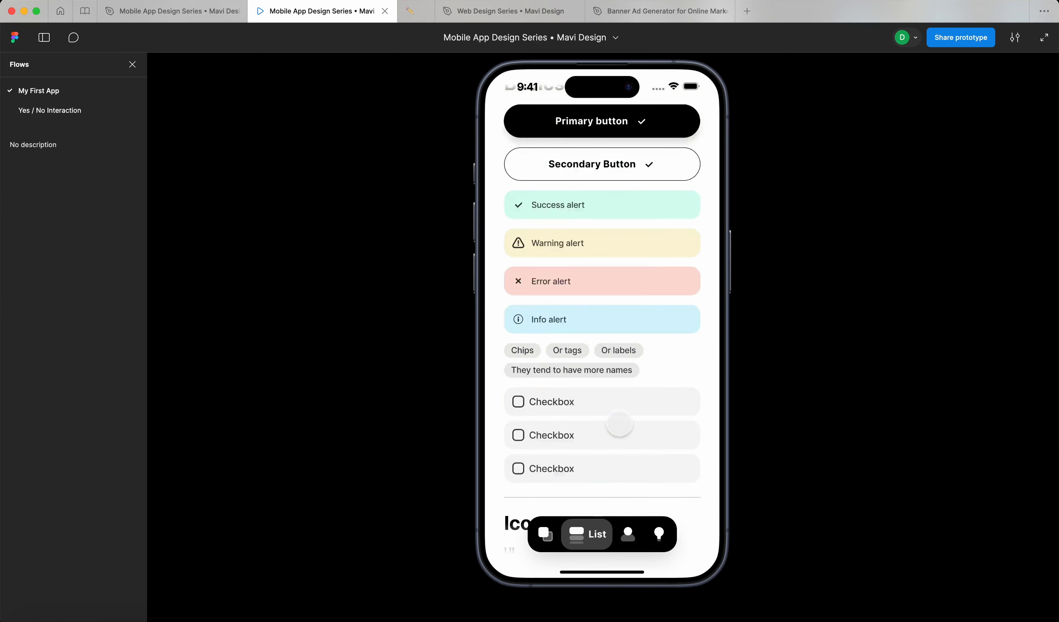
pyautogui.scroll(-10, 620, 423)
pyautogui.click(634, 292)
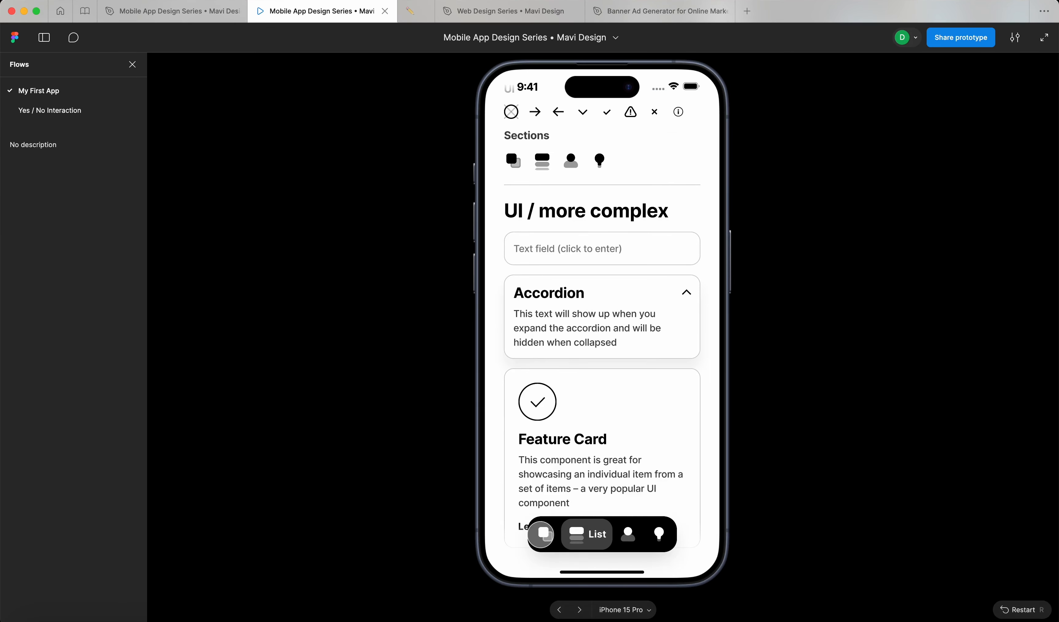
pyautogui.click(541, 534)
pyautogui.scroll(10, 586, 447)
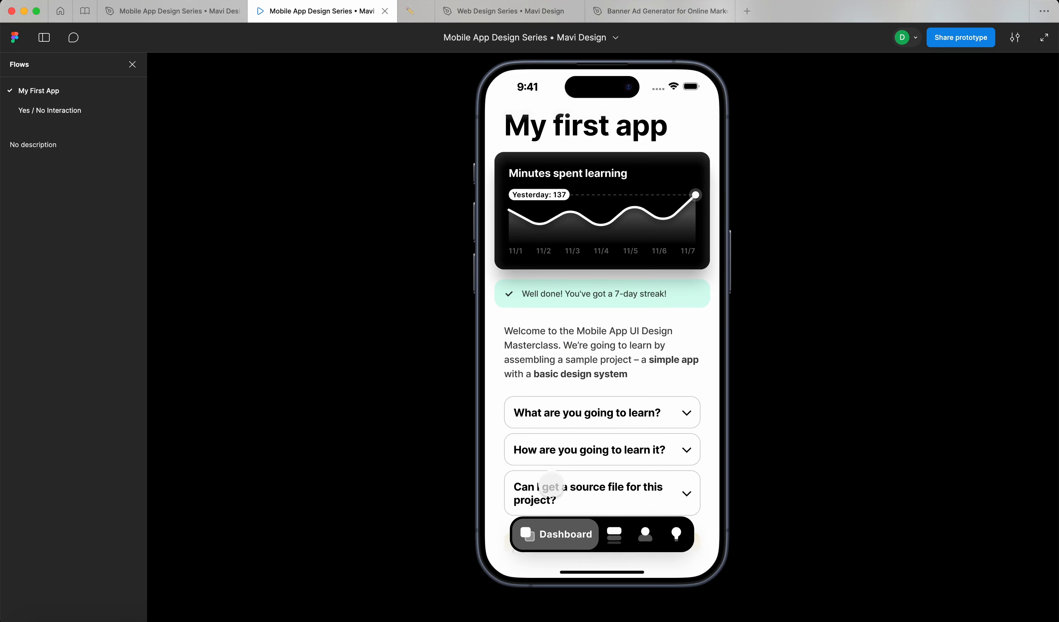
pyautogui.click(614, 535)
pyautogui.click(555, 534)
pyautogui.scroll(-10, 585, 443)
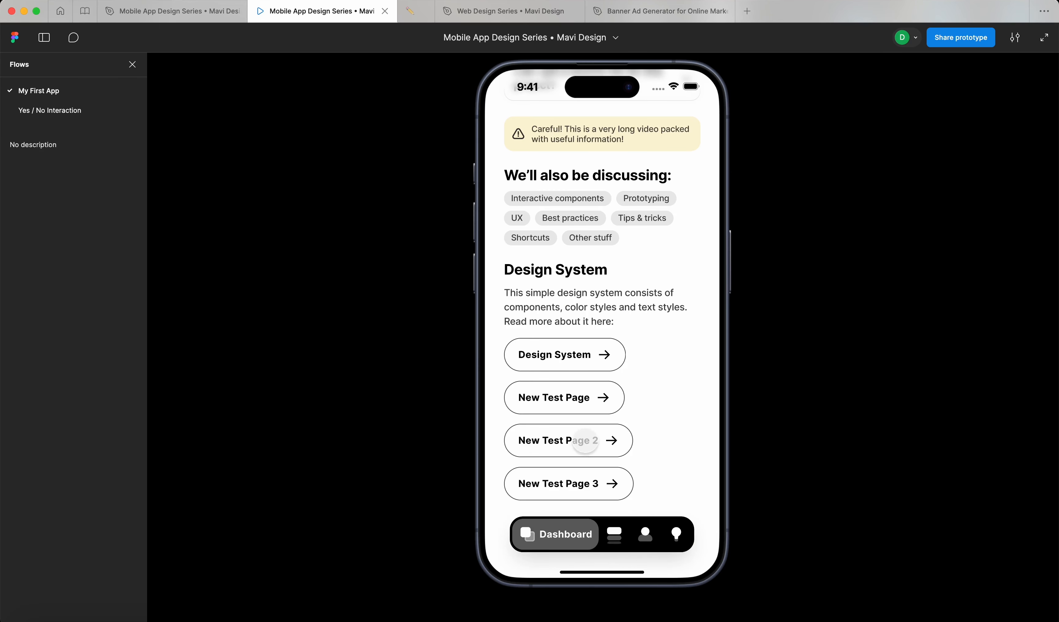
pyautogui.click(585, 443)
pyautogui.click(551, 308)
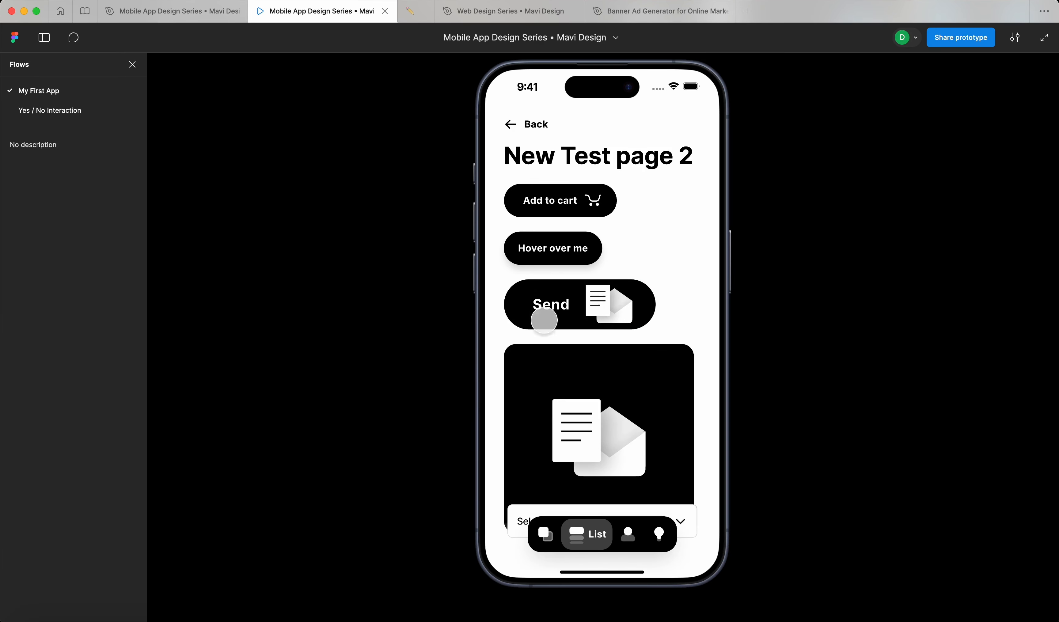
pyautogui.click(544, 320)
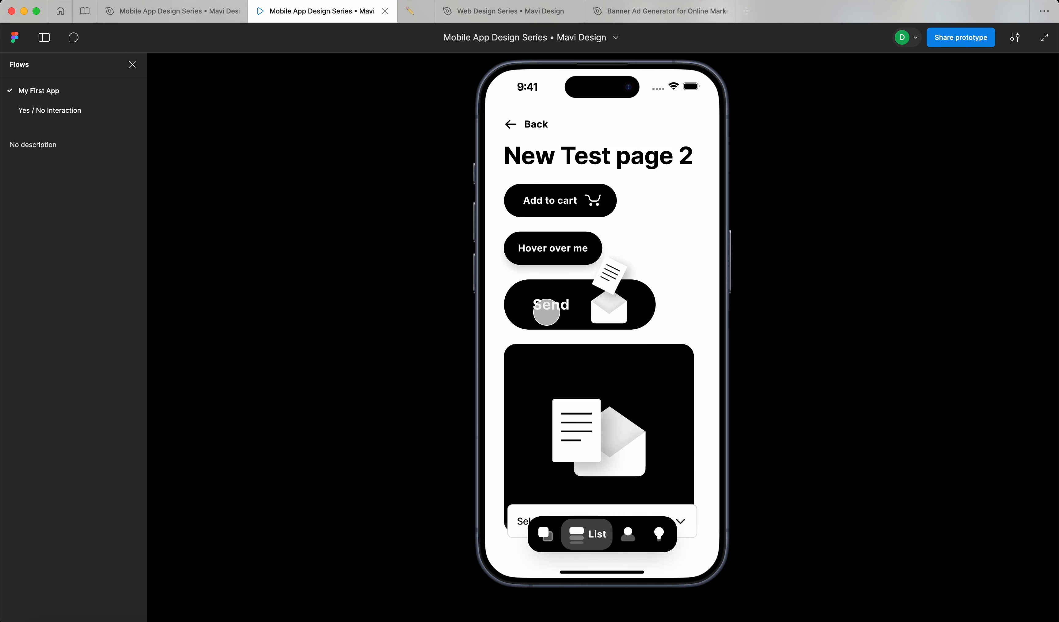
pyautogui.click(544, 327)
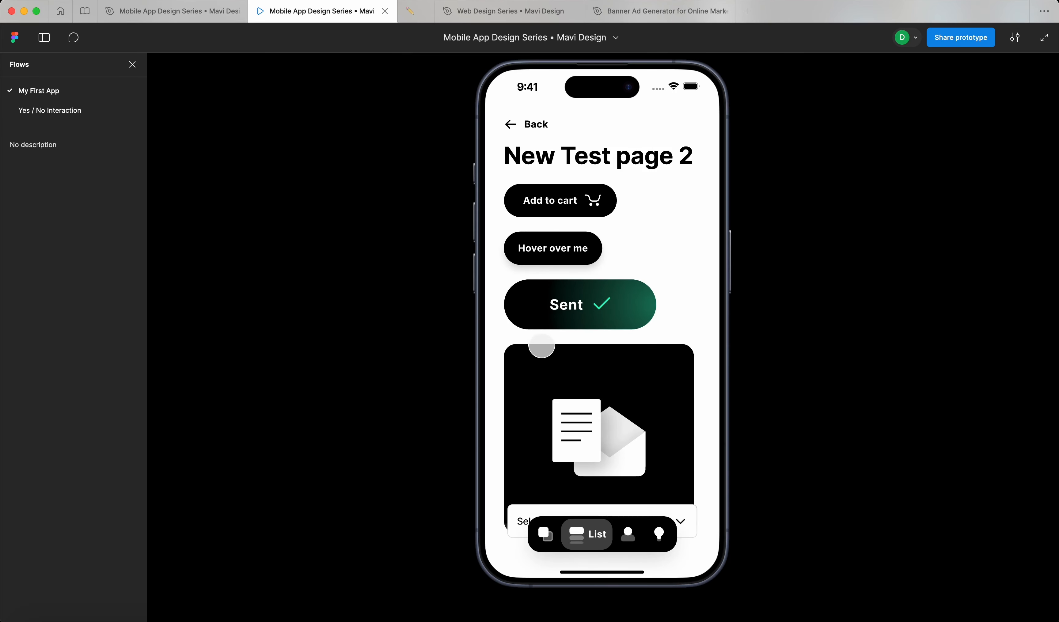
pyautogui.click(555, 301)
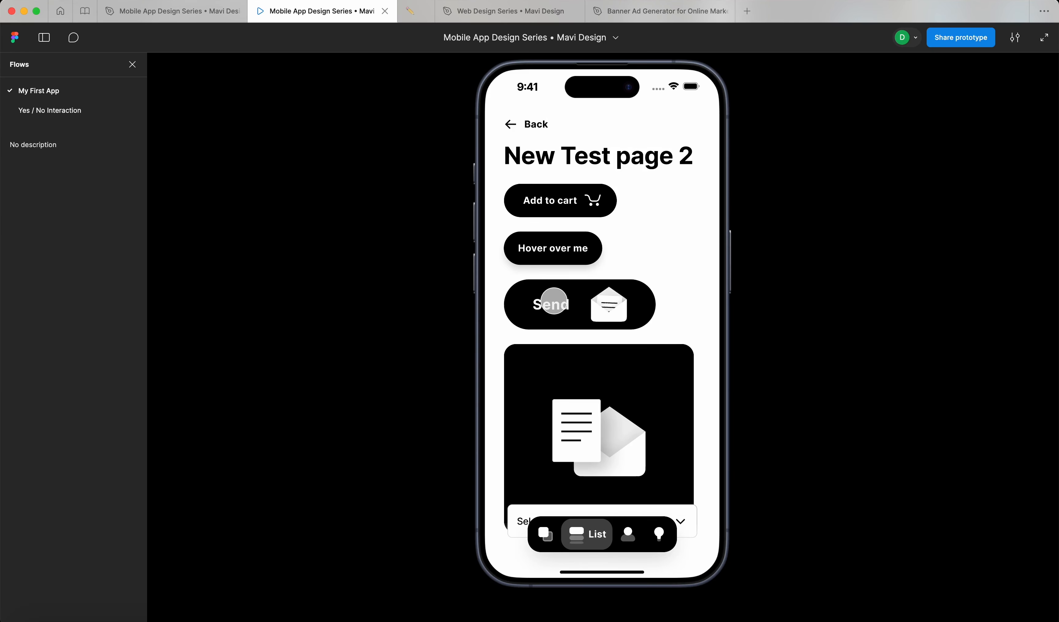